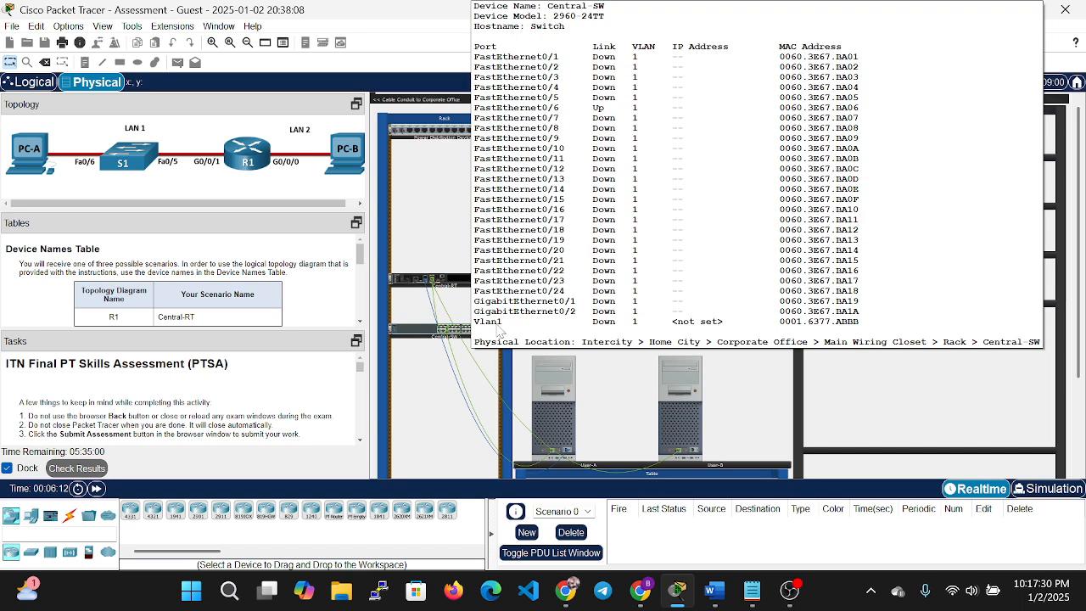
Zoom in on the wiring-closet rack and scroll through its devices.
mouse_move(456, 285)
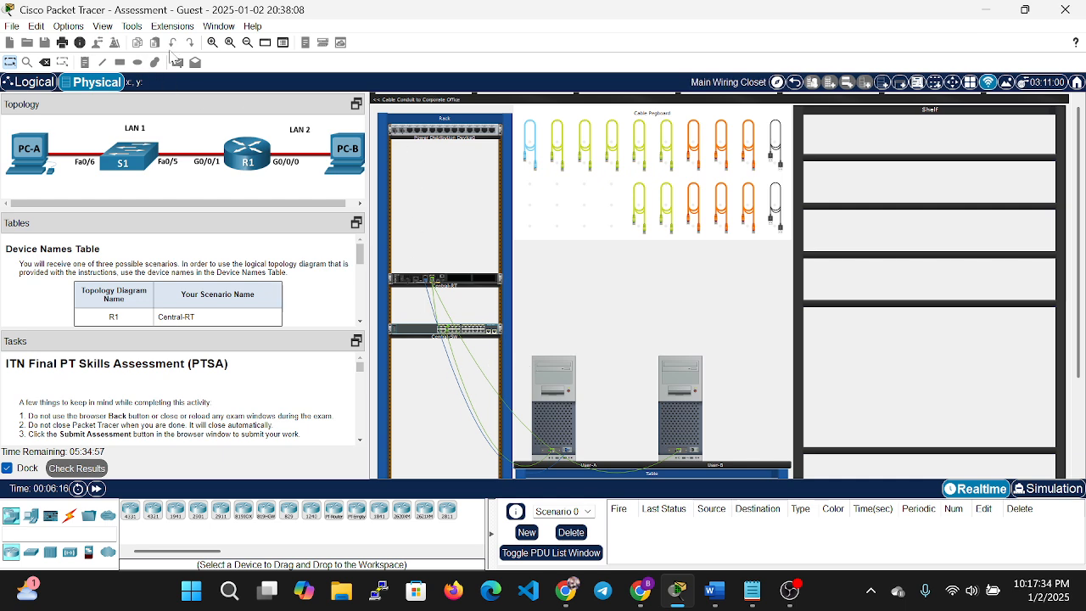
left_click(212, 43)
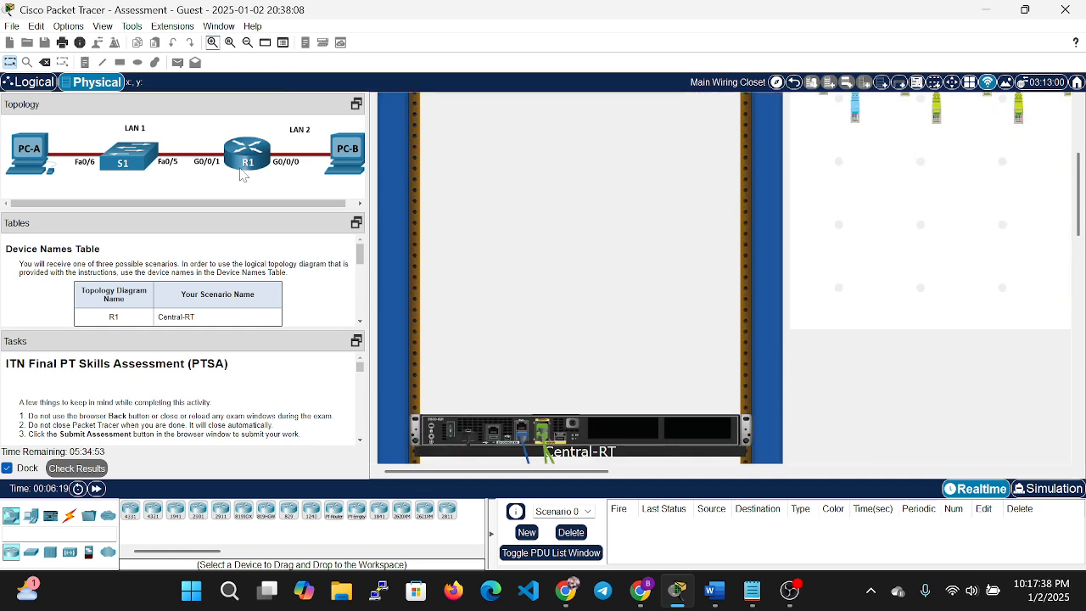
scroll(836, 263, "down", 8)
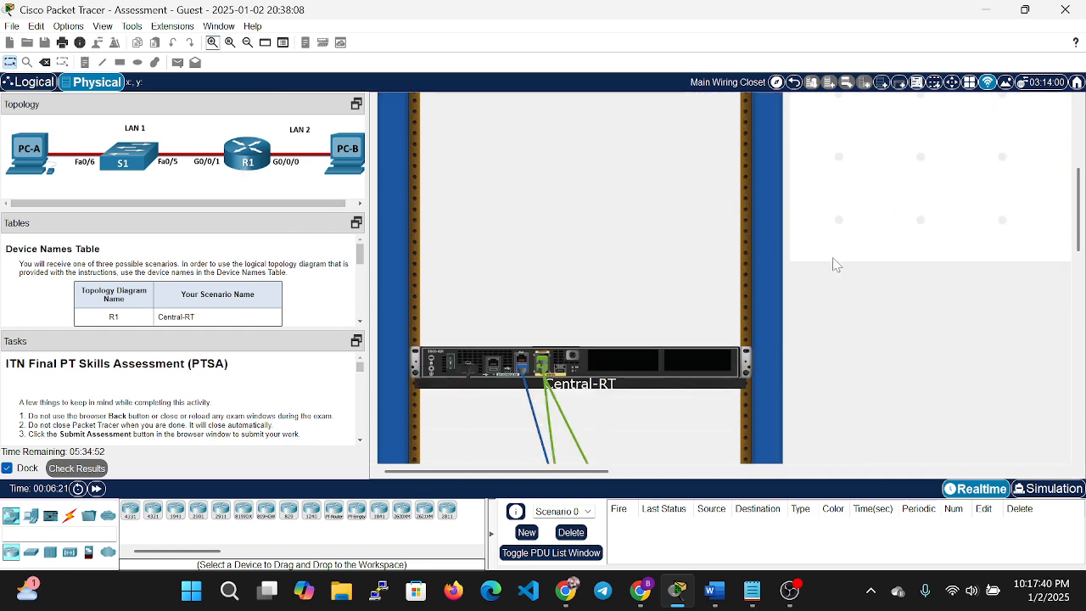
scroll(909, 375, "down", 2)
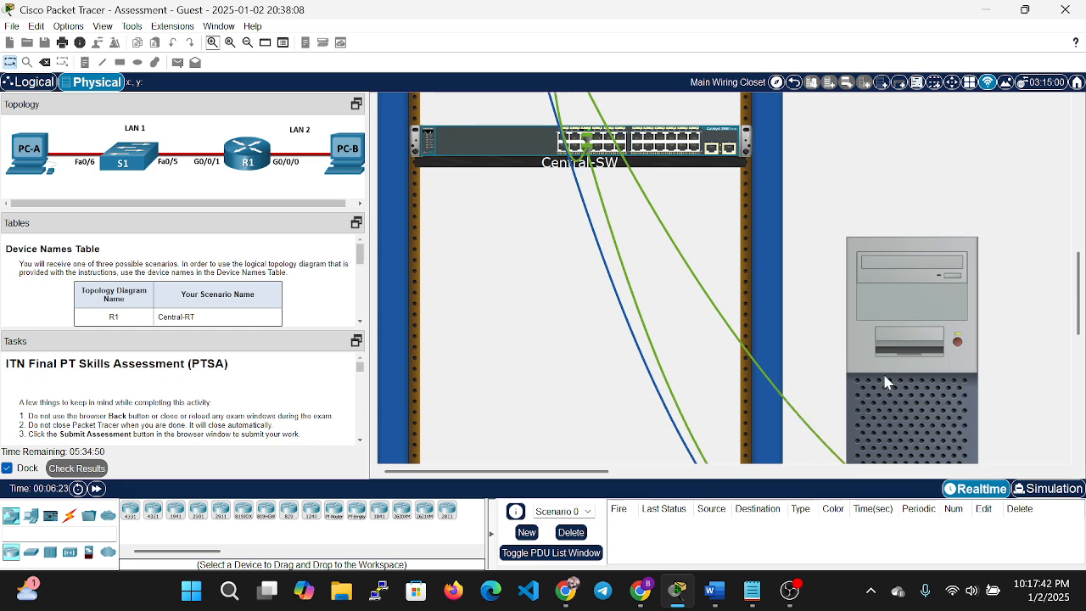
scroll(856, 355, "down", 2)
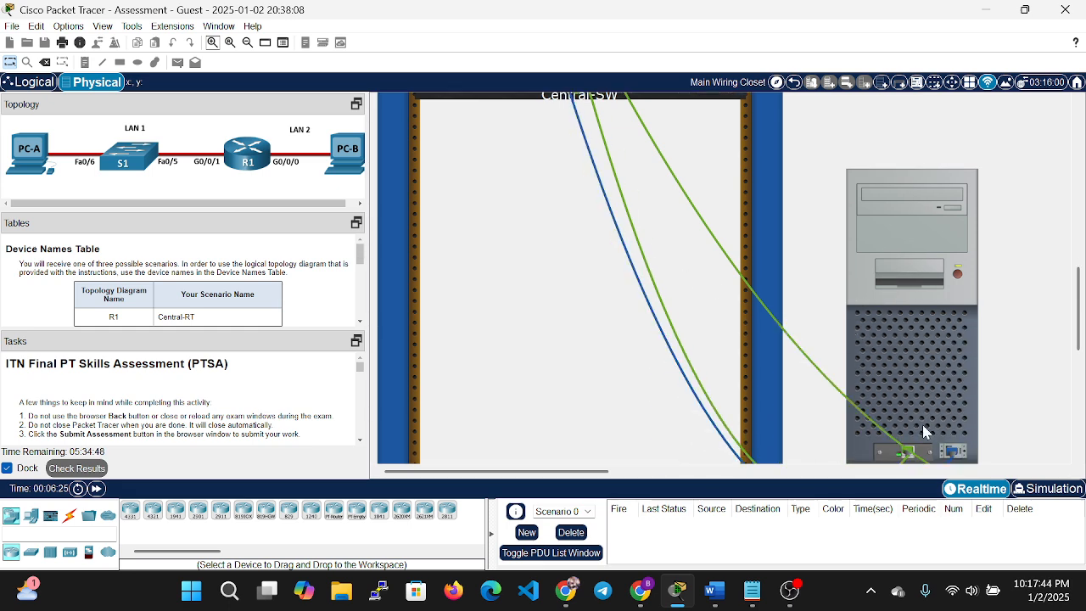
scroll(908, 451, "down", 2)
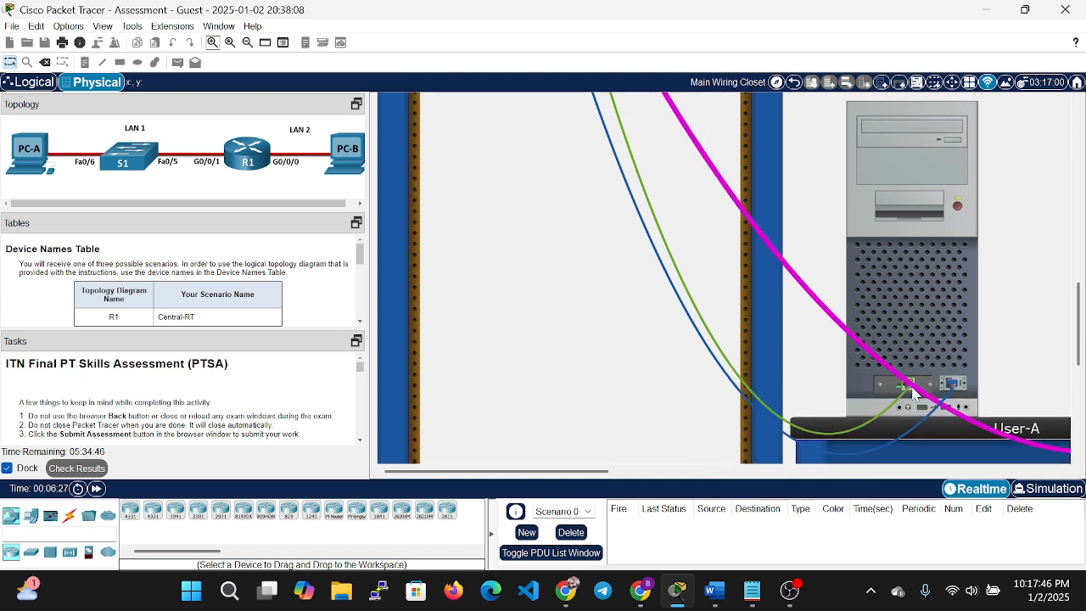
scroll(883, 400, "up", 7)
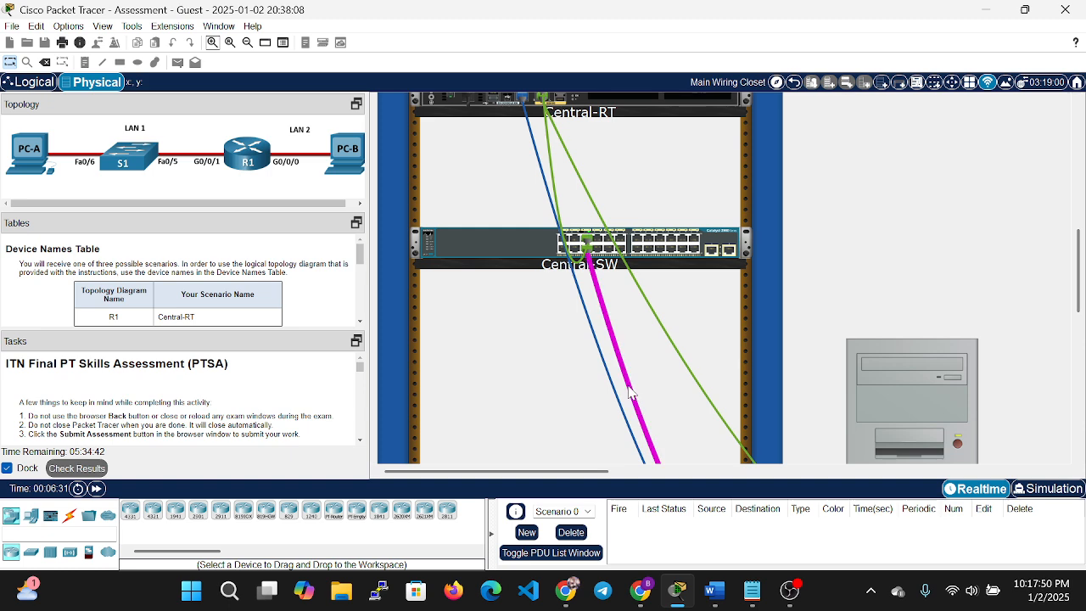
Check the cable port connections, including Central-RT G0/0/1 to Central-SW Fa0/5.
mouse_move(630, 392)
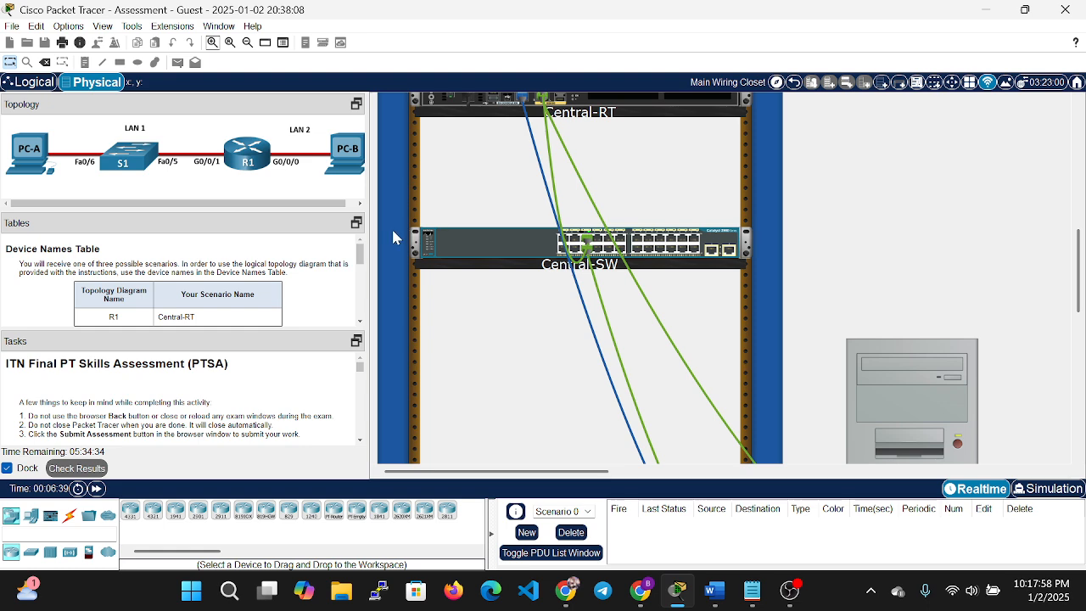
scroll(622, 188, "up", 1)
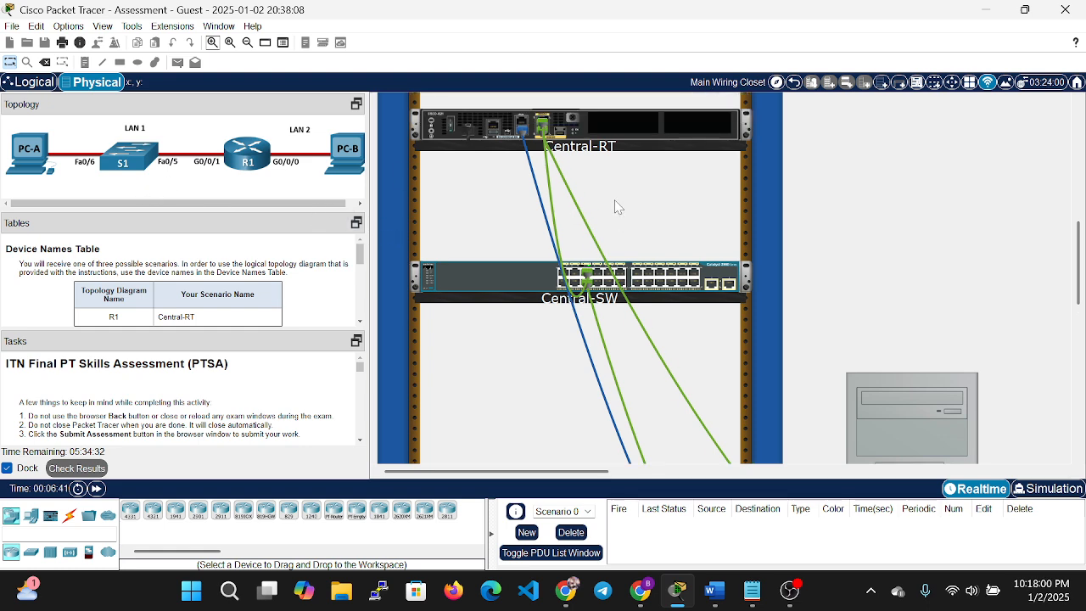
scroll(468, 222, "up", 2)
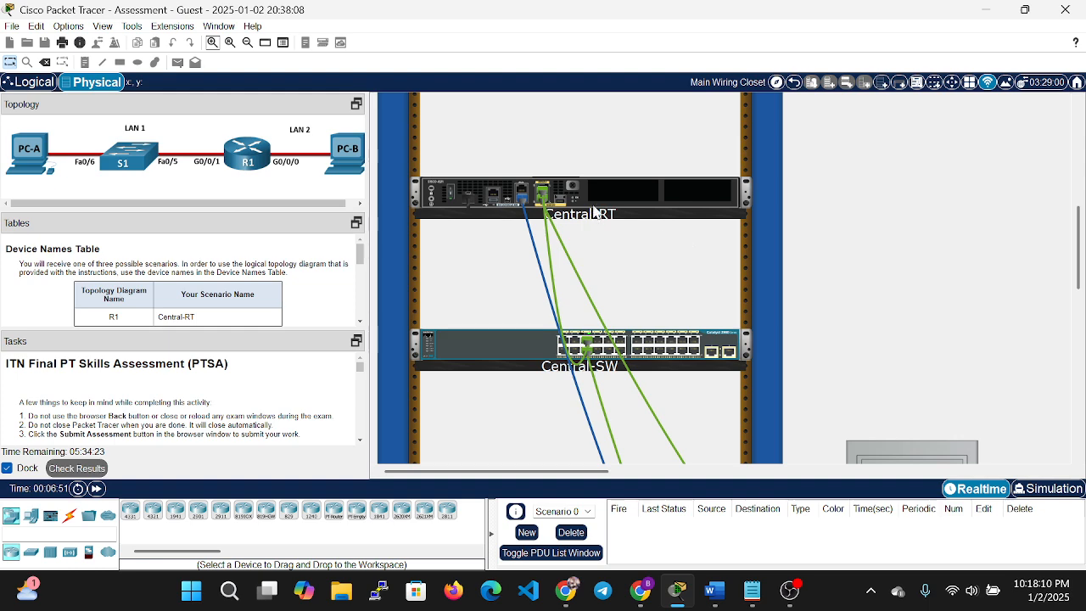
mouse_move(545, 193)
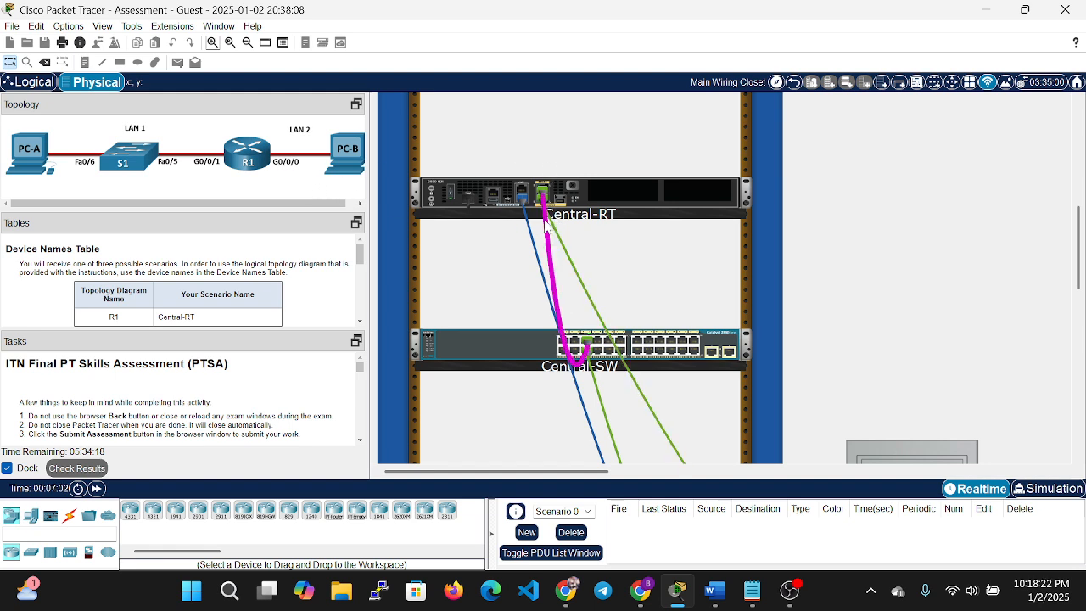
mouse_move(548, 240)
mouse_move(587, 354)
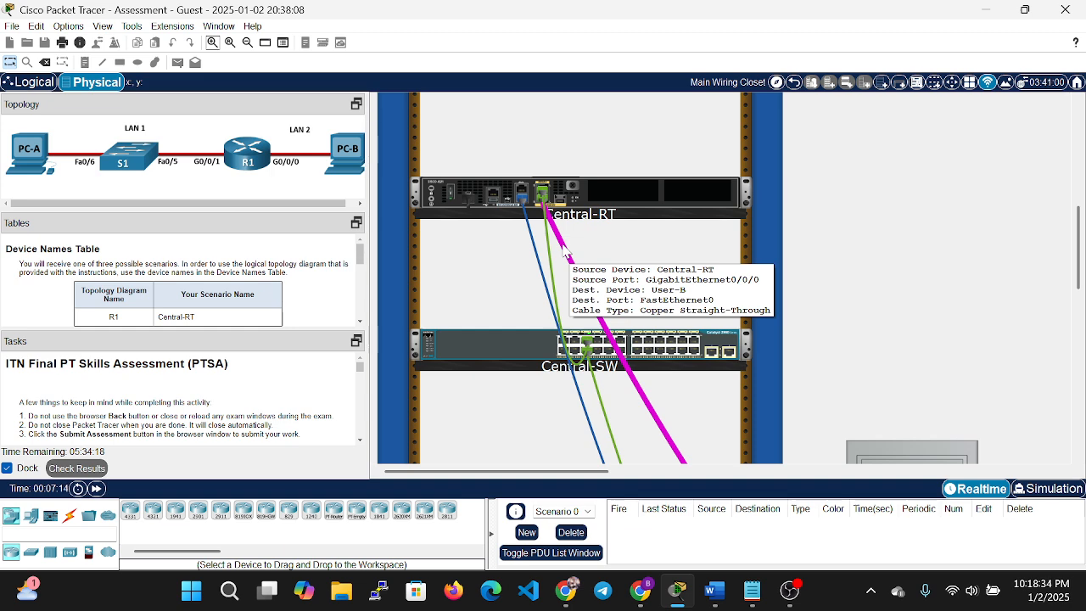
scroll(594, 263, "down", 3)
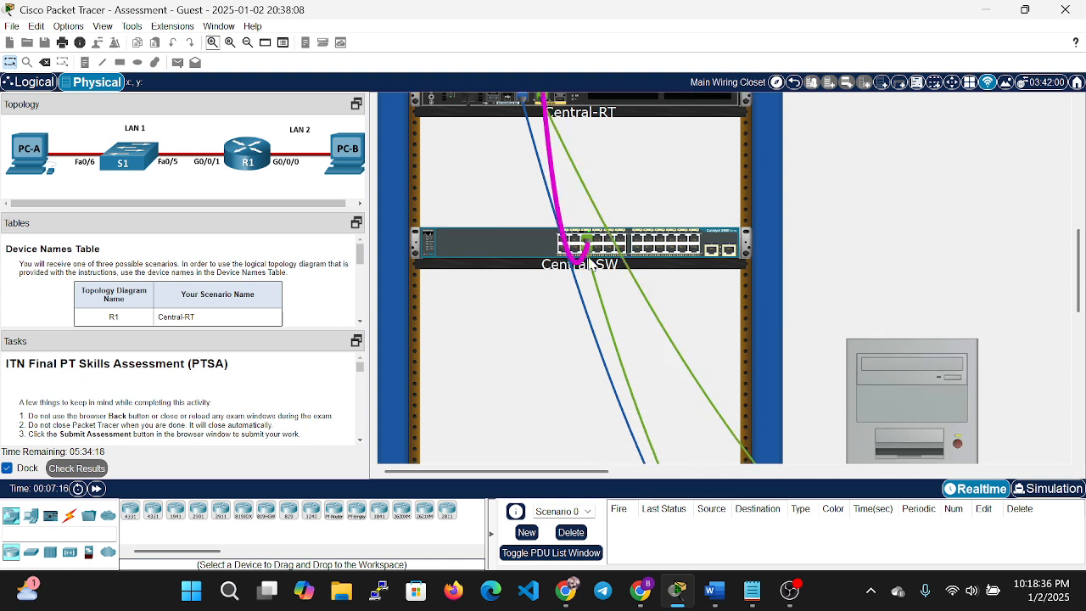
scroll(656, 280, "down", 2)
scroll(656, 280, "down", 5)
Try opening the Central-RT router's configuration and dismiss the configuration-locked notice.
left_click_drag(606, 473, 736, 473)
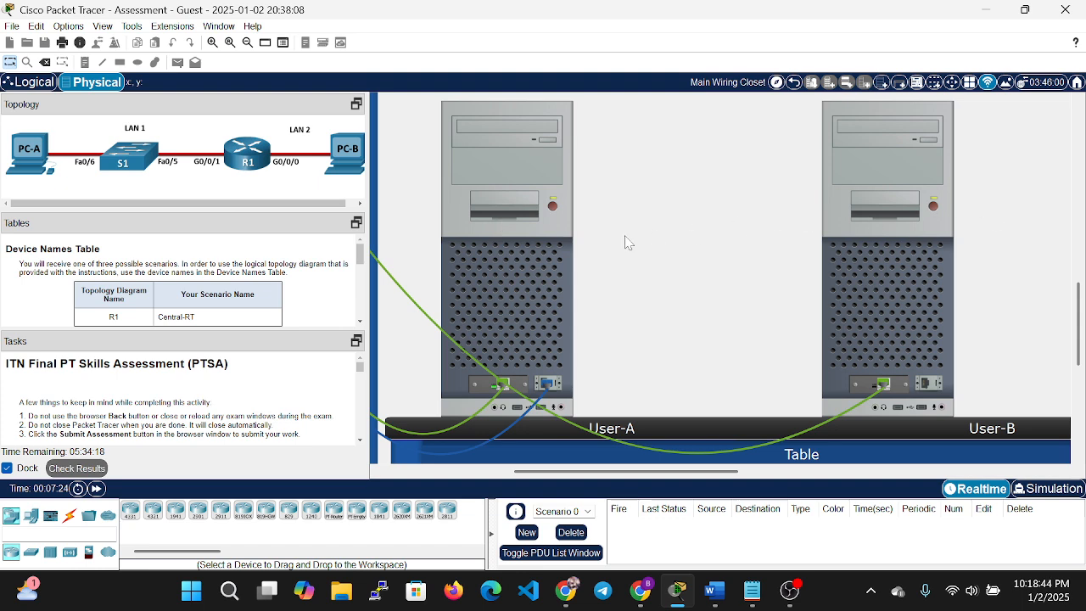
left_click_drag(682, 472, 553, 465)
scroll(582, 366, "up", 7)
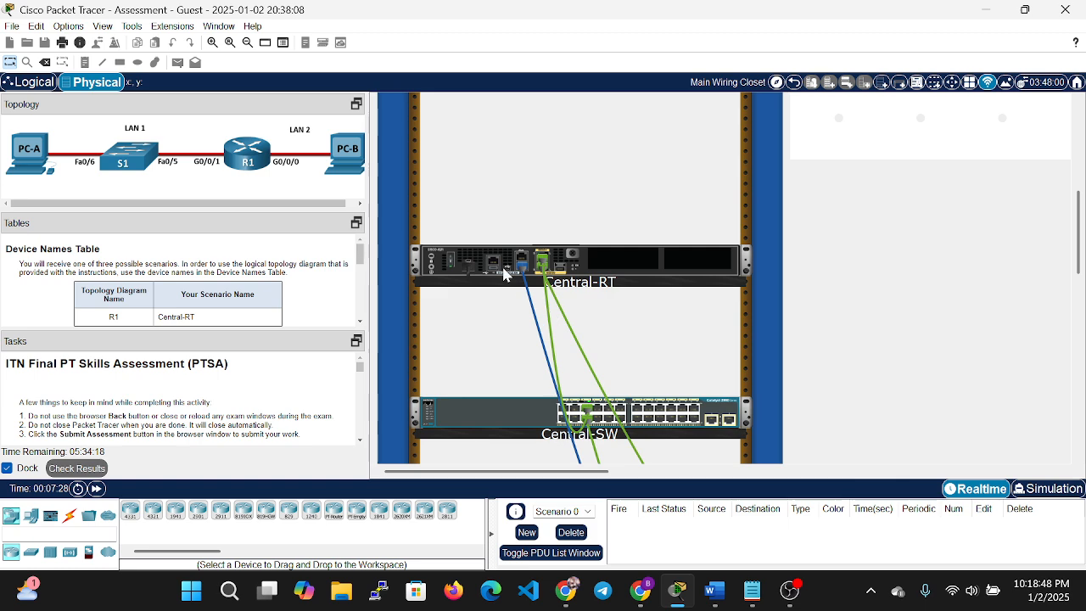
left_click(471, 264)
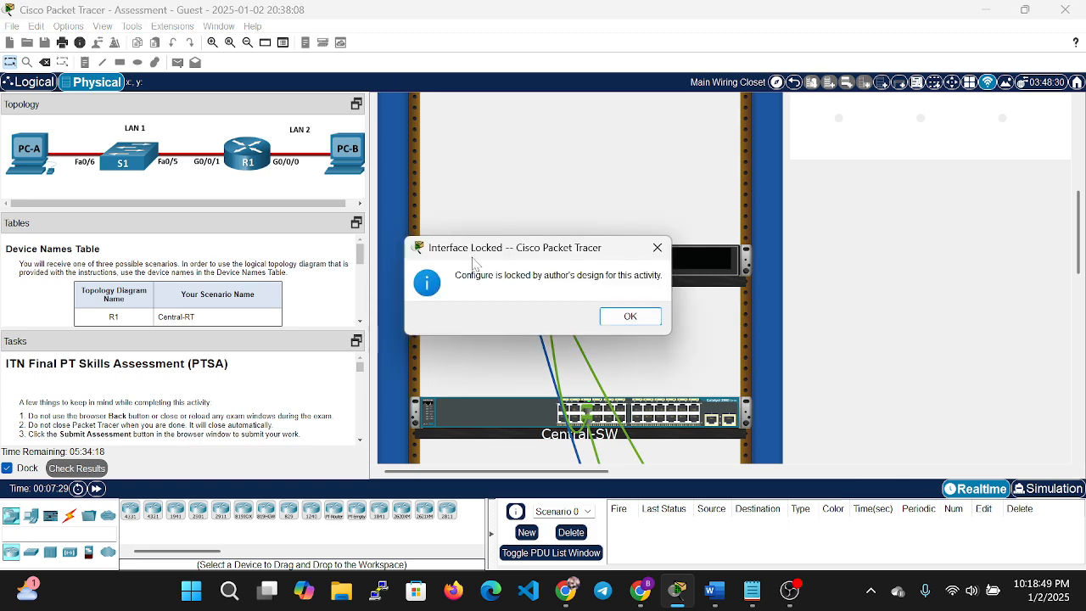
left_click(646, 316)
Power on the Cisco 4321 Central-RT router from its front close-up, then close the view.
right_click(480, 268)
left_click(532, 278)
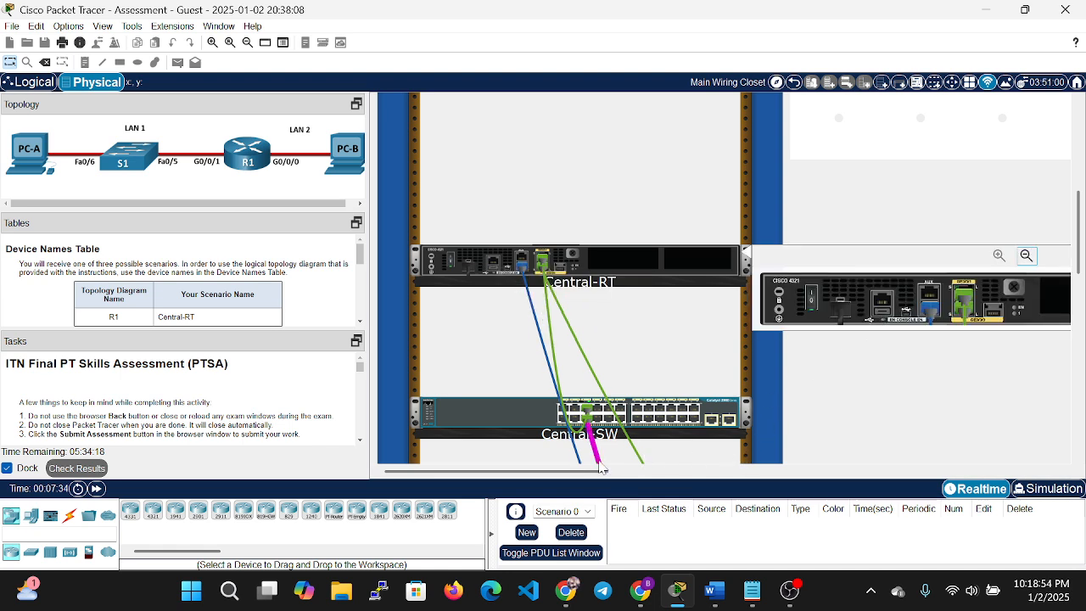
left_click_drag(601, 467, 686, 471)
left_click(552, 299)
left_click(1027, 255)
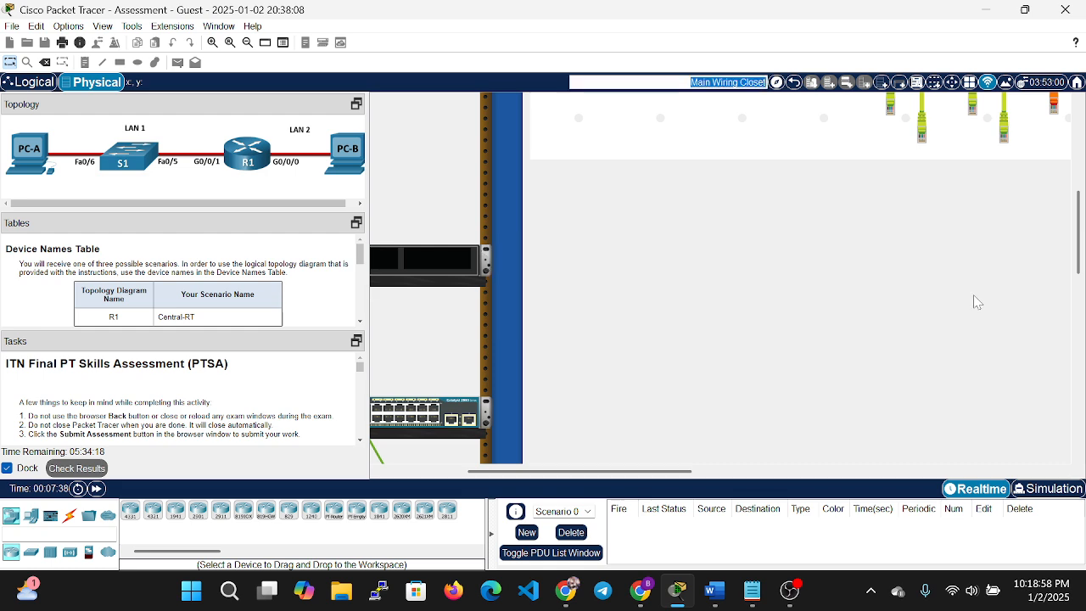
left_click_drag(642, 472, 555, 478)
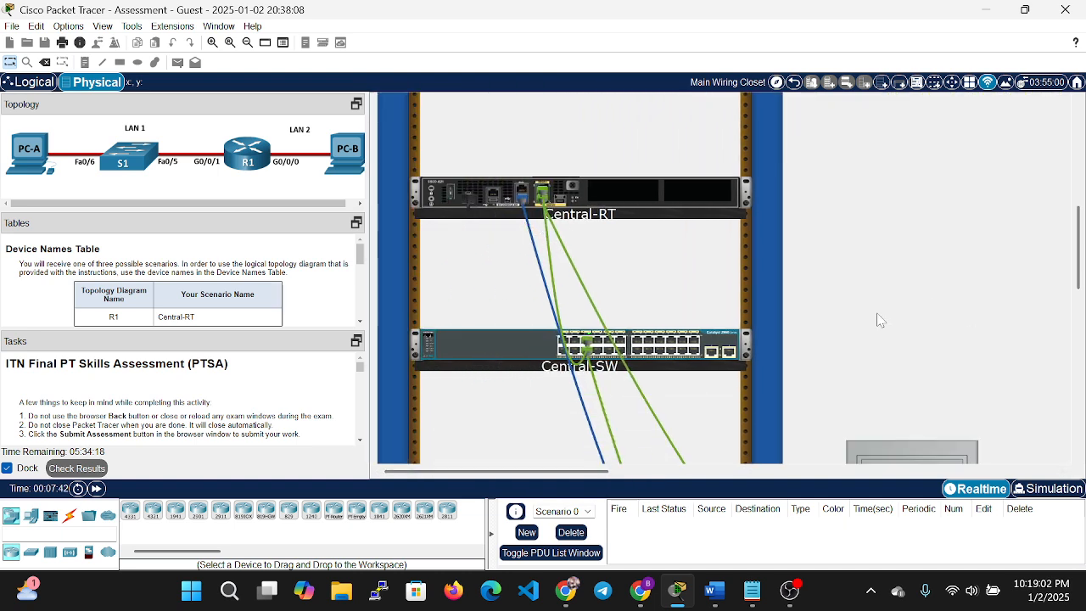
scroll(891, 306, "up", 10)
scroll(687, 272, "up", 4)
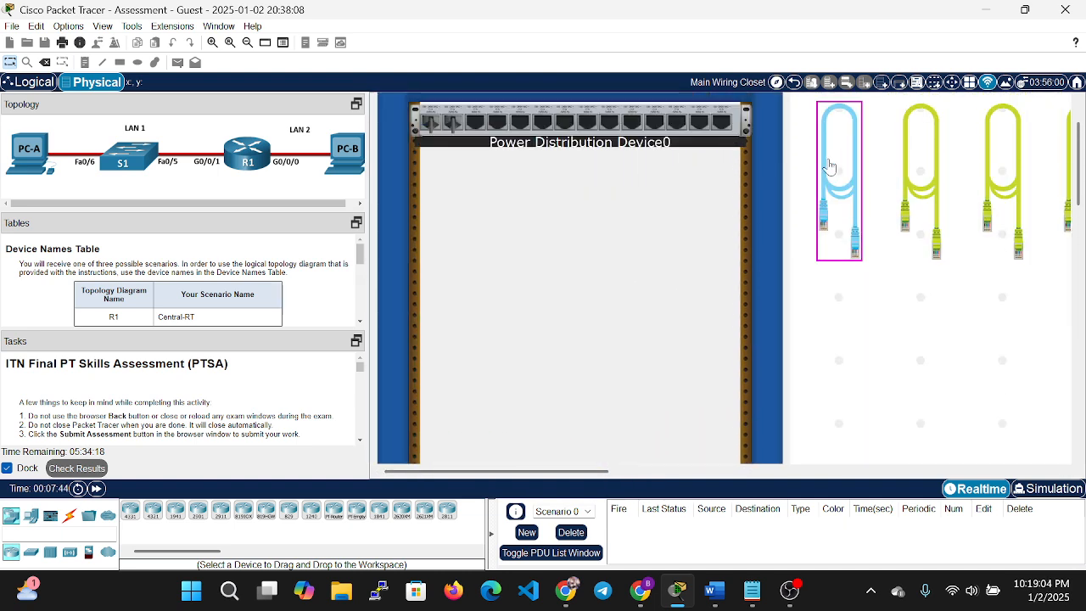
scroll(440, 331, "down", 12)
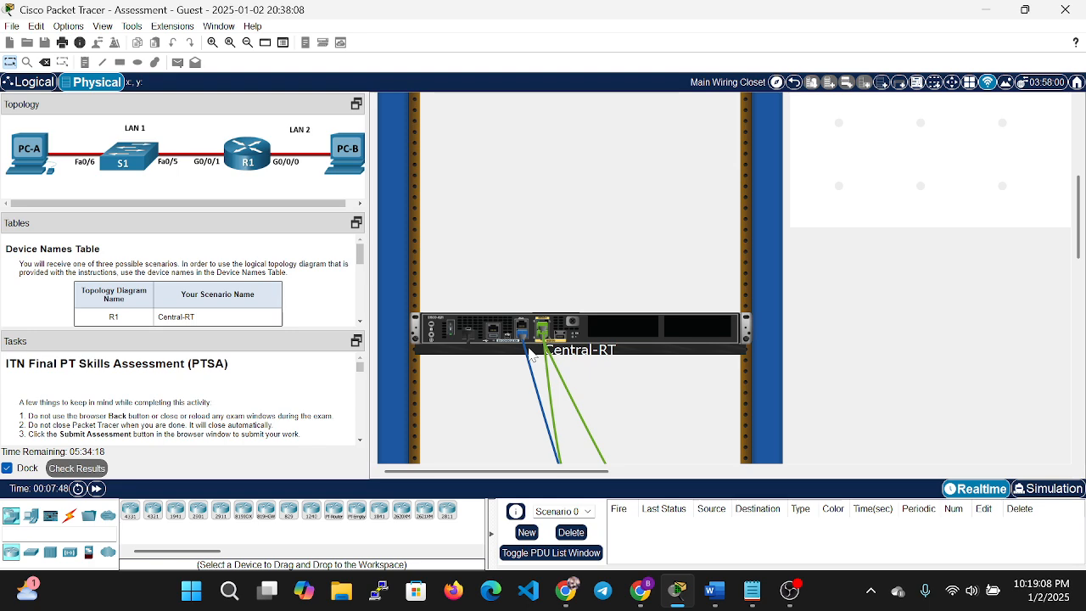
scroll(526, 364, "down", 10)
scroll(848, 365, "down", 4)
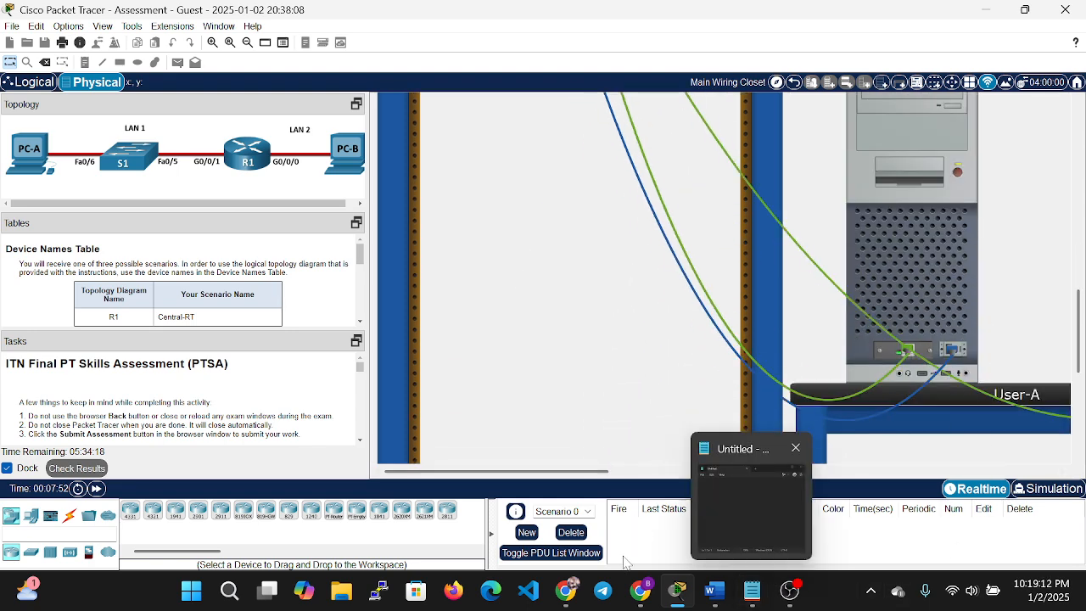
Bring the Word addressing document forward and review the addressing table.
left_click(714, 590)
scroll(509, 315, "down", 1)
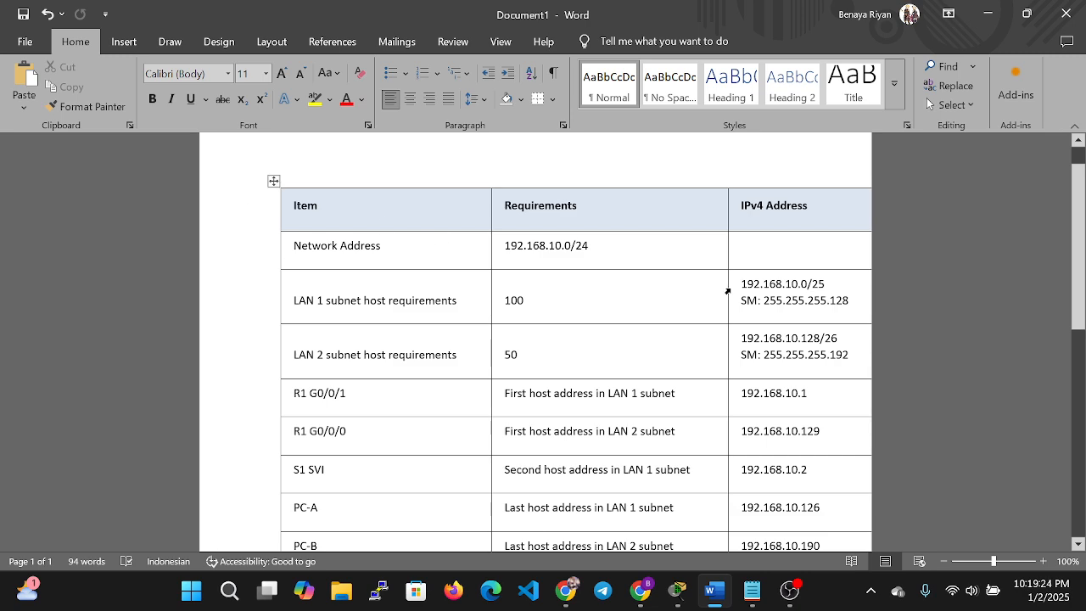
scroll(534, 340, "down", 2)
scroll(535, 340, "up", 3)
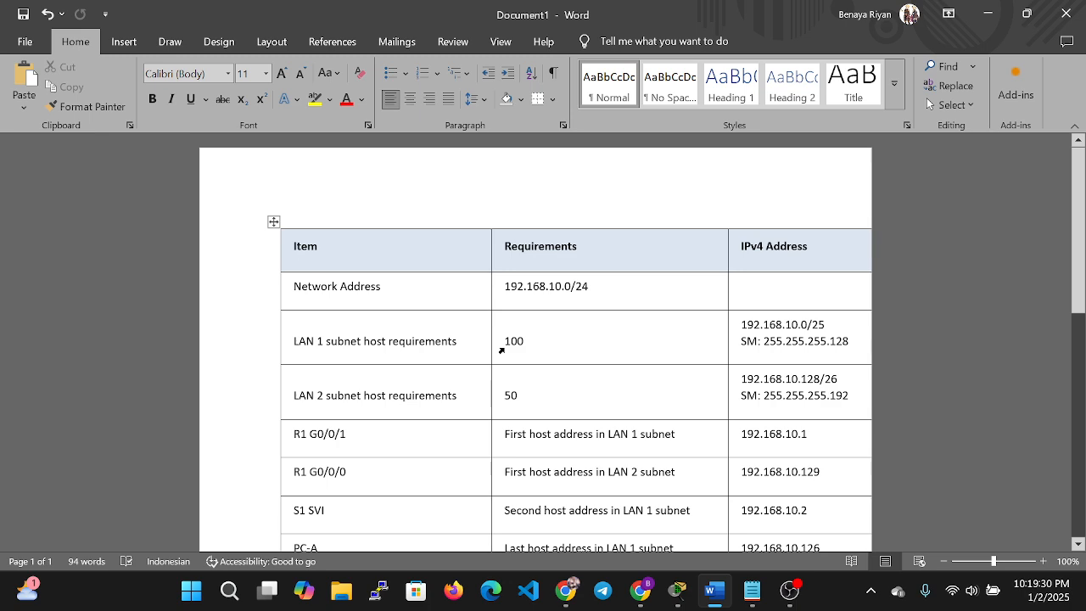
scroll(347, 407, "down", 8)
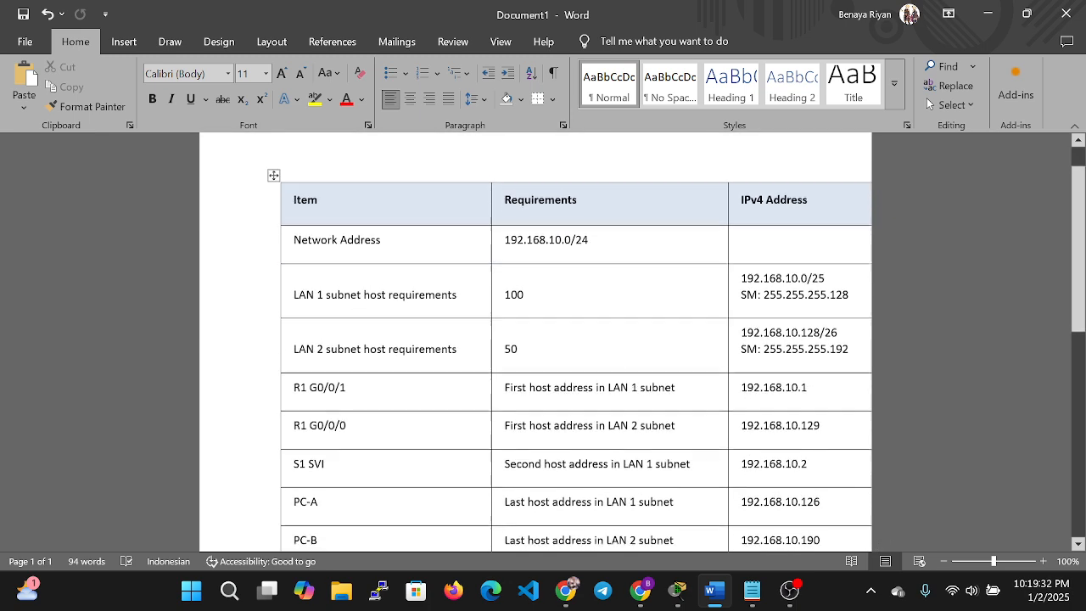
scroll(352, 382, "down", 2)
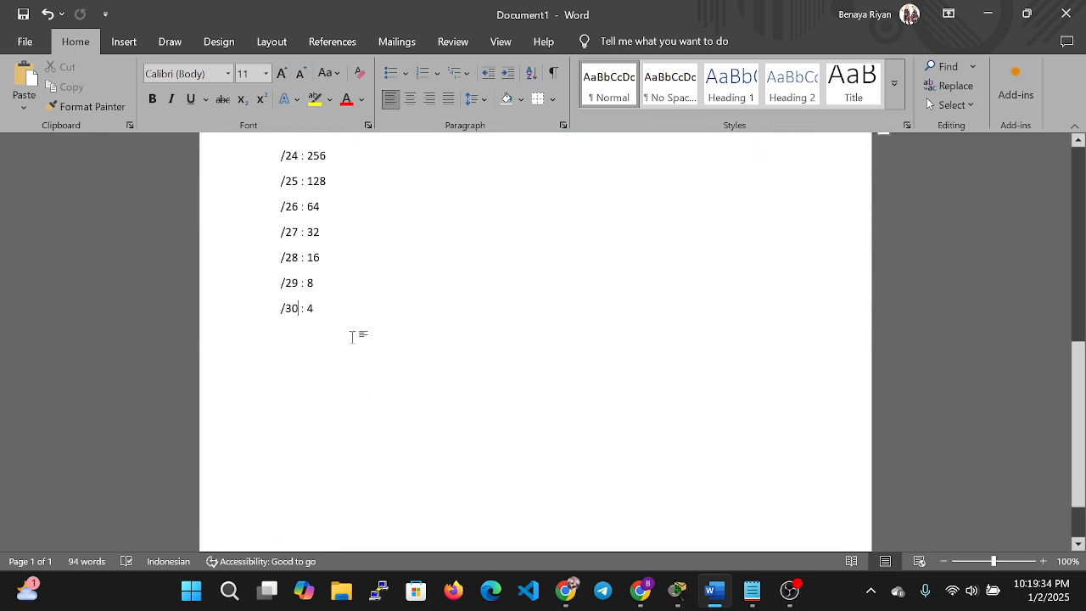
scroll(359, 347, "up", 2)
Place the cursor after 192.168.10.0/25 in the LAN 1 cell.
left_click_drag(333, 265, 279, 265)
scroll(282, 268, "up", 3)
scroll(674, 375, "up", 3)
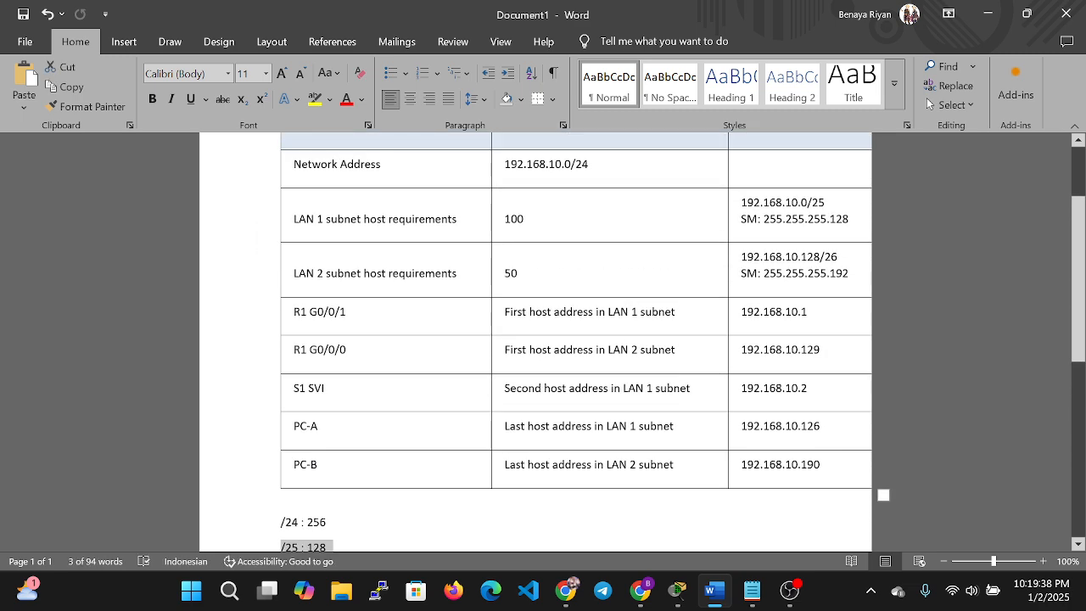
left_click_drag(825, 202, 741, 203)
left_click(822, 210)
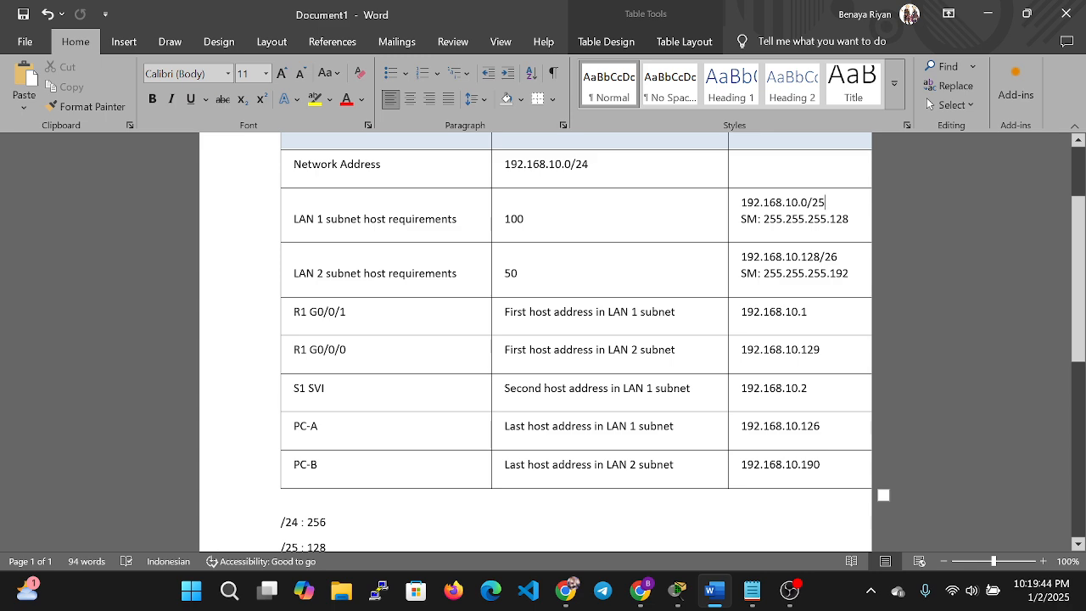
Copy 192.168.10.0 onto a new line in the LAN 1 cell to start the host range.
key("Return")
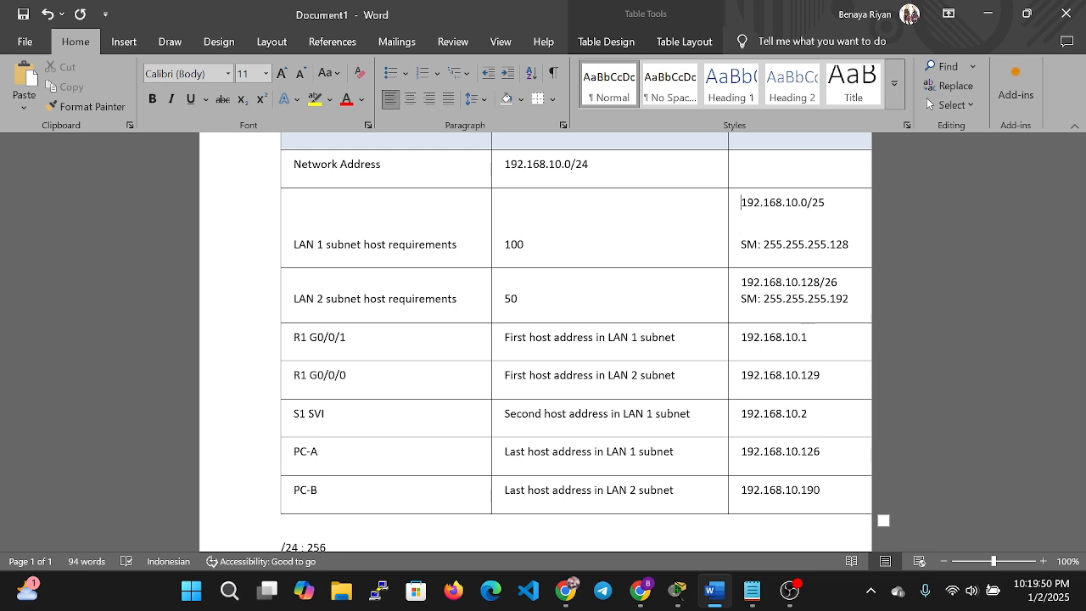
key("shift+End")
key("shift+Left")
key("shift+Left")
key("shift+Left")
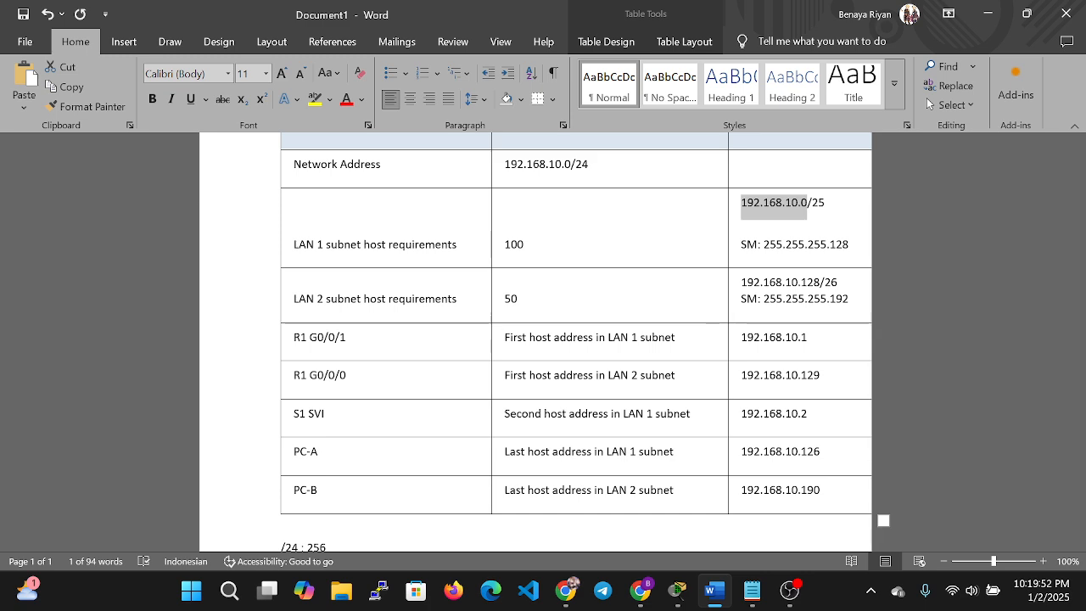
key("ctrl+c")
key("Down")
key("ctrl+v")
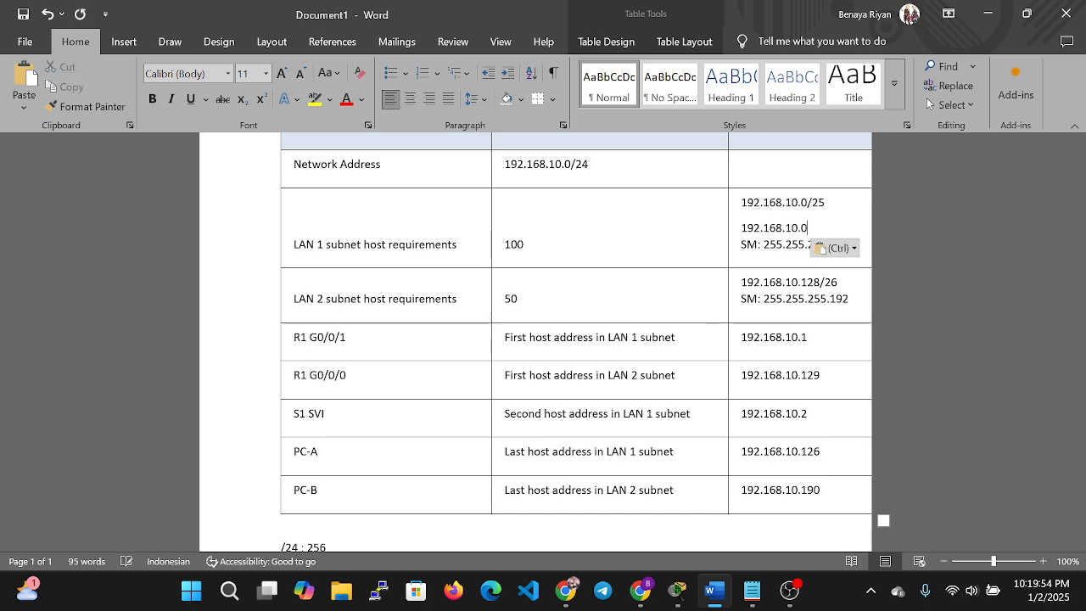
key("BackSpace")
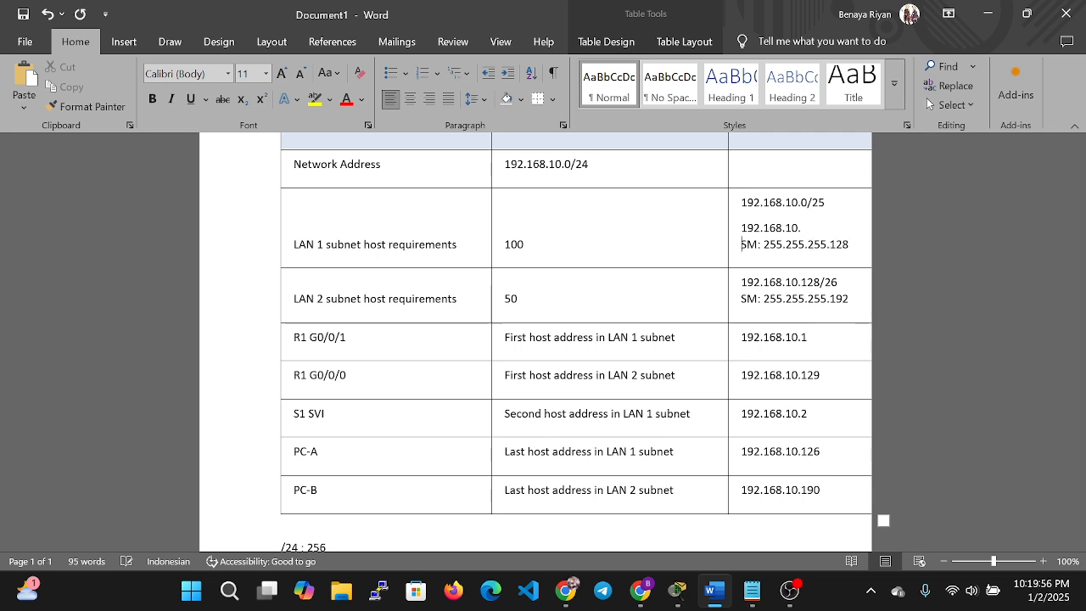
key("BackSpace")
key("Return")
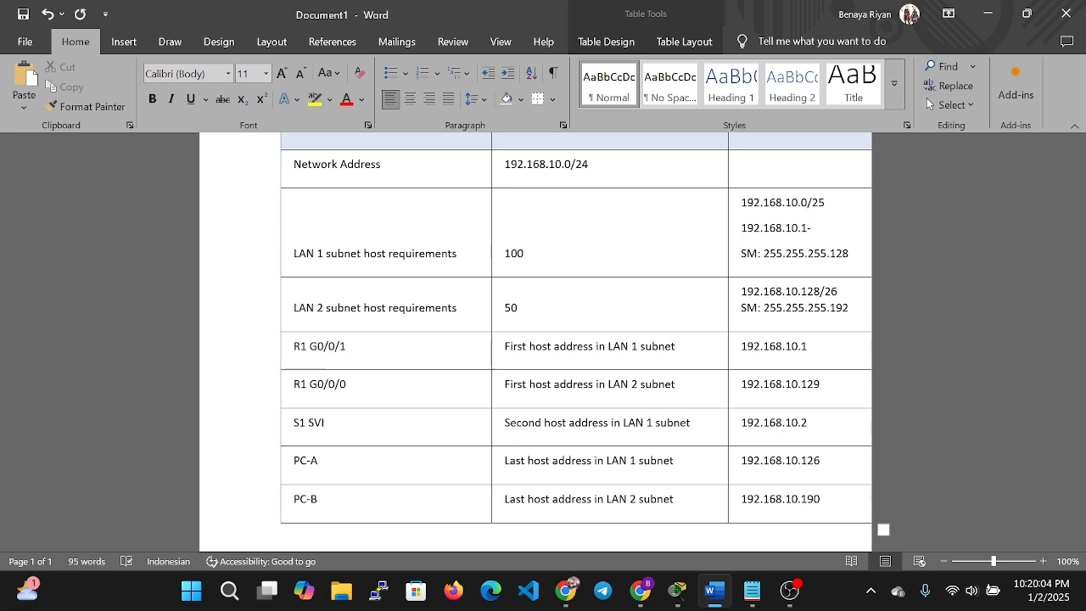
Finish the LAN 1 range with the end address 192.168.10.127.
key("ctrl+v")
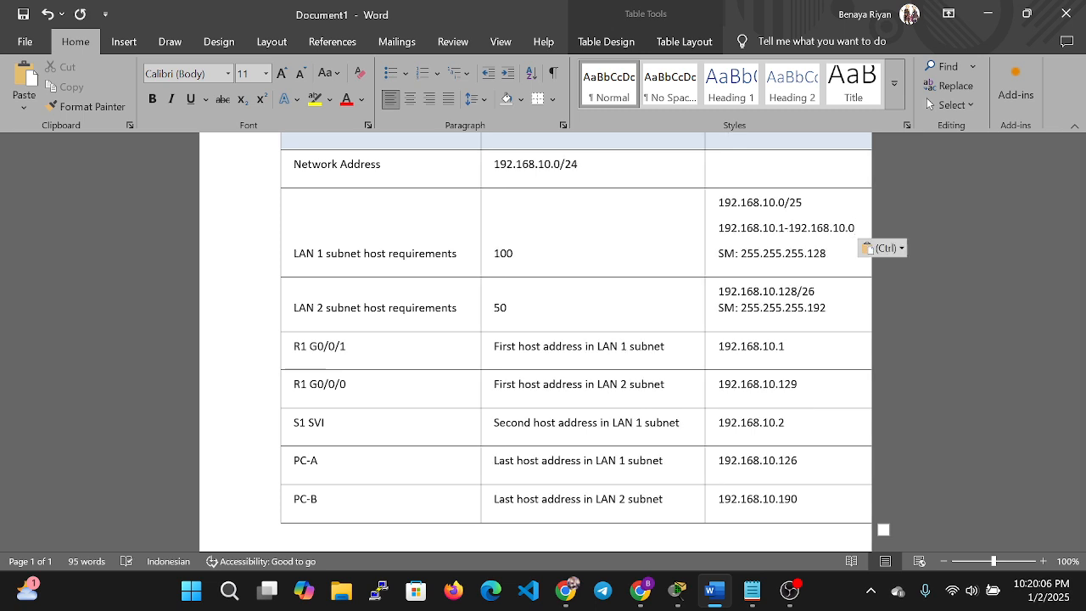
key("BackSpace")
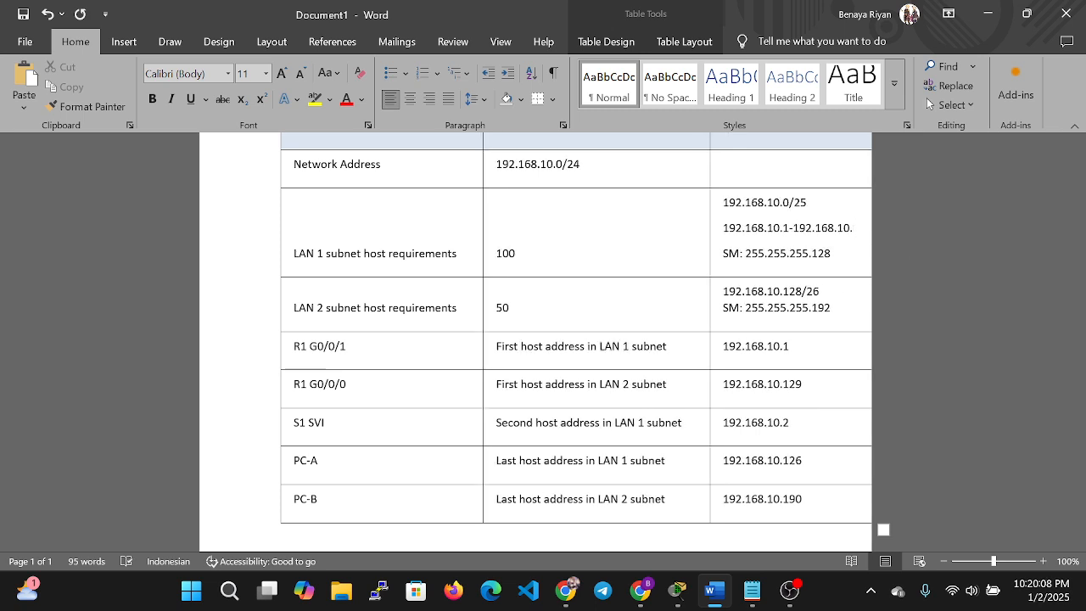
scroll(929, 104, "down", 5)
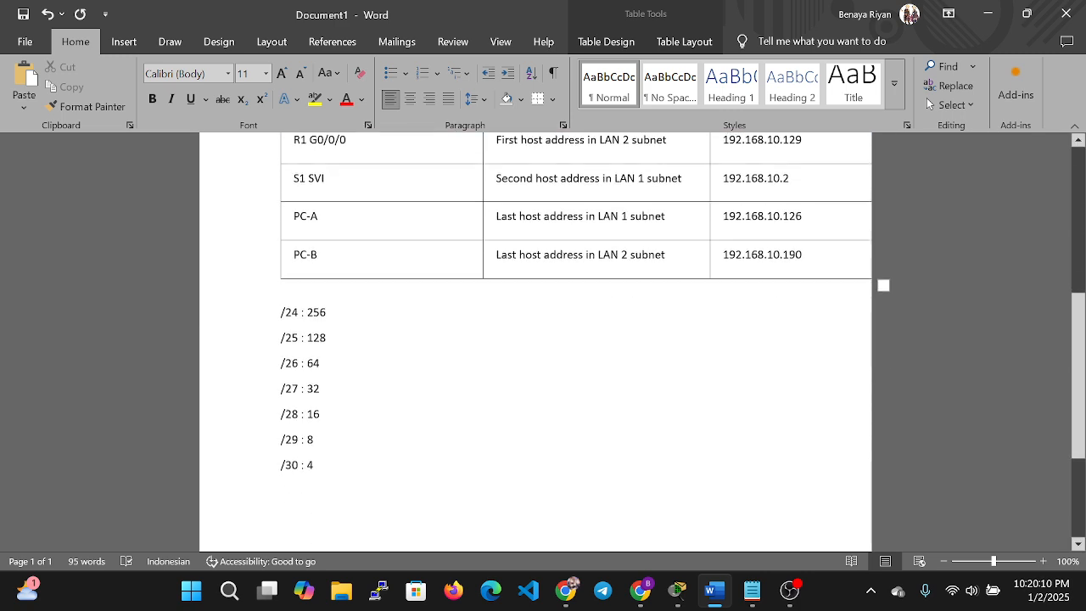
scroll(929, 104, "up", 5)
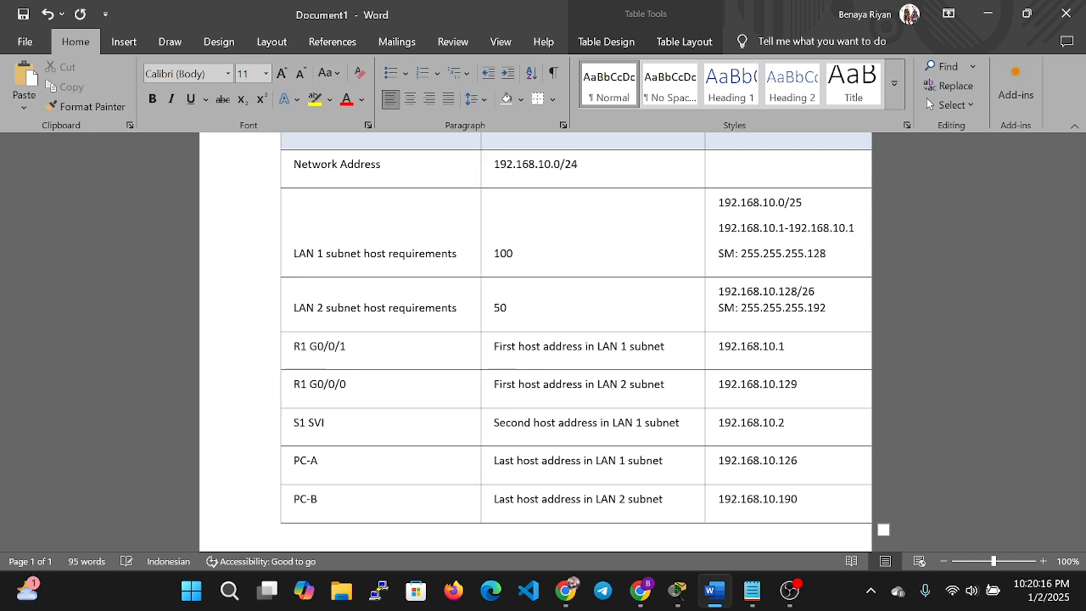
type("2")
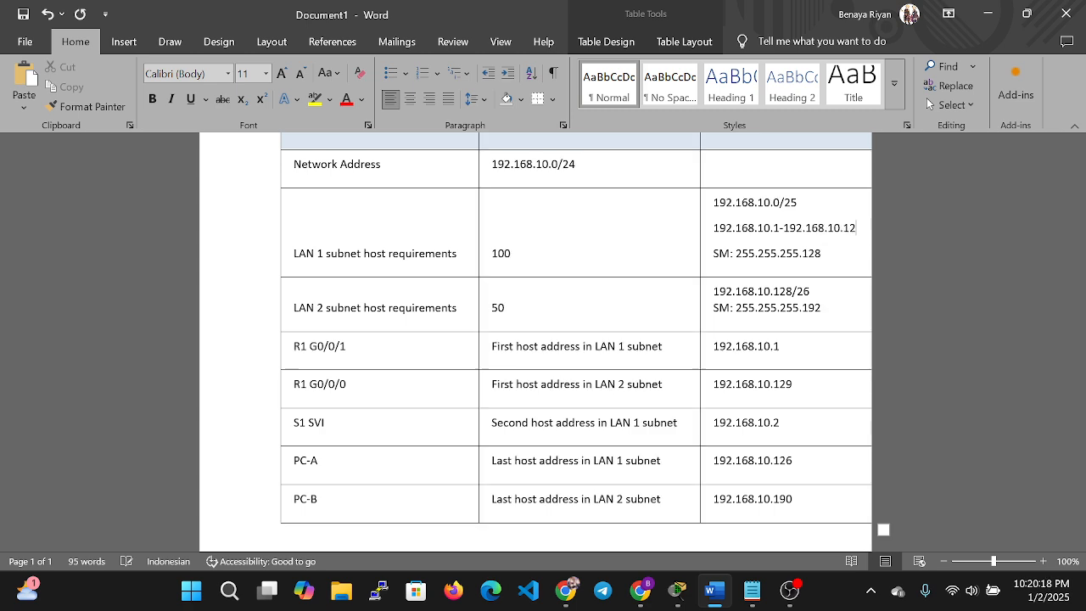
type("7")
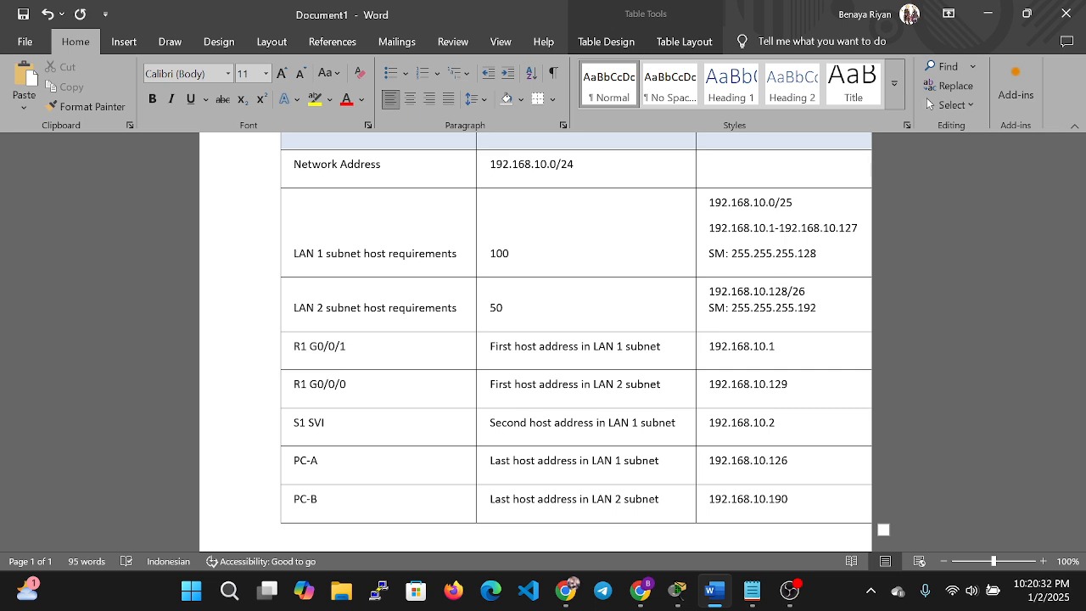
scroll(489, 371, "down", 5)
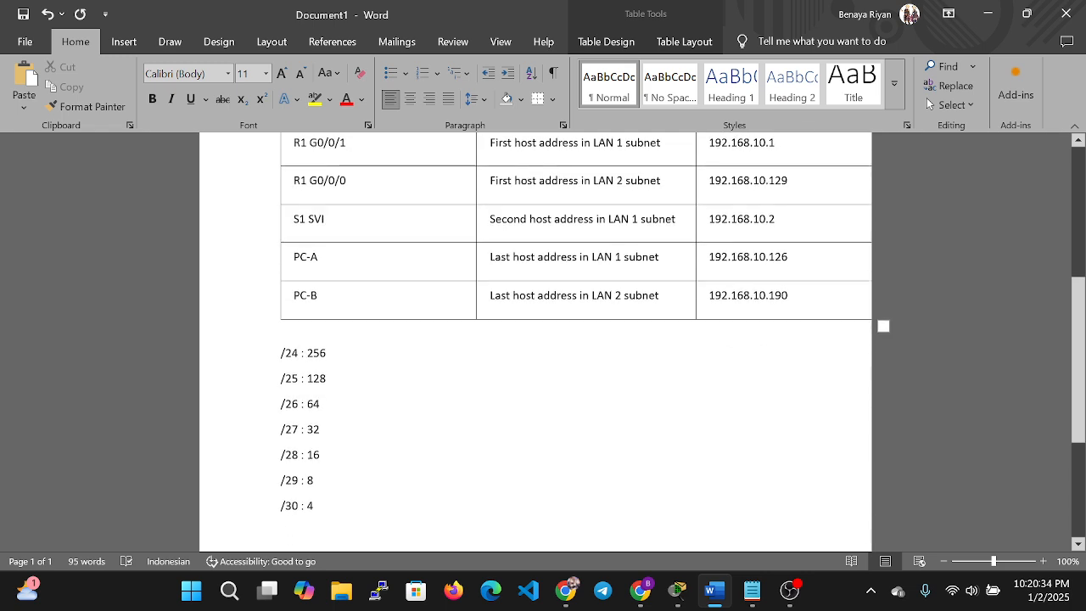
left_click_drag(281, 405, 416, 410)
scroll(416, 416, "up", 5)
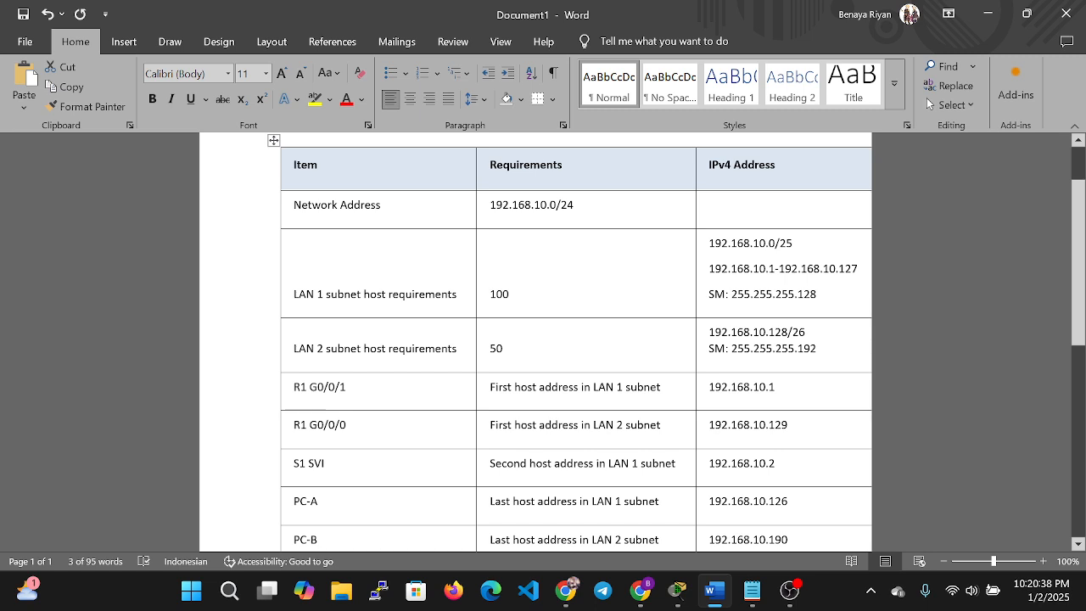
Paste 192.168.10.128 onto the empty line in the LAN 2 cell.
left_click(806, 332)
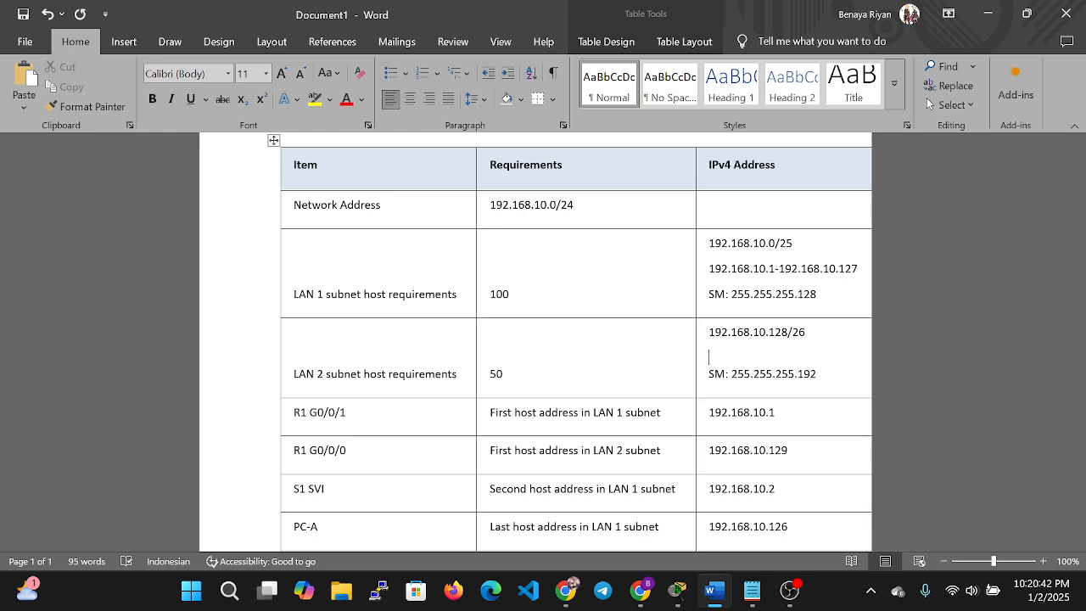
key("Return")
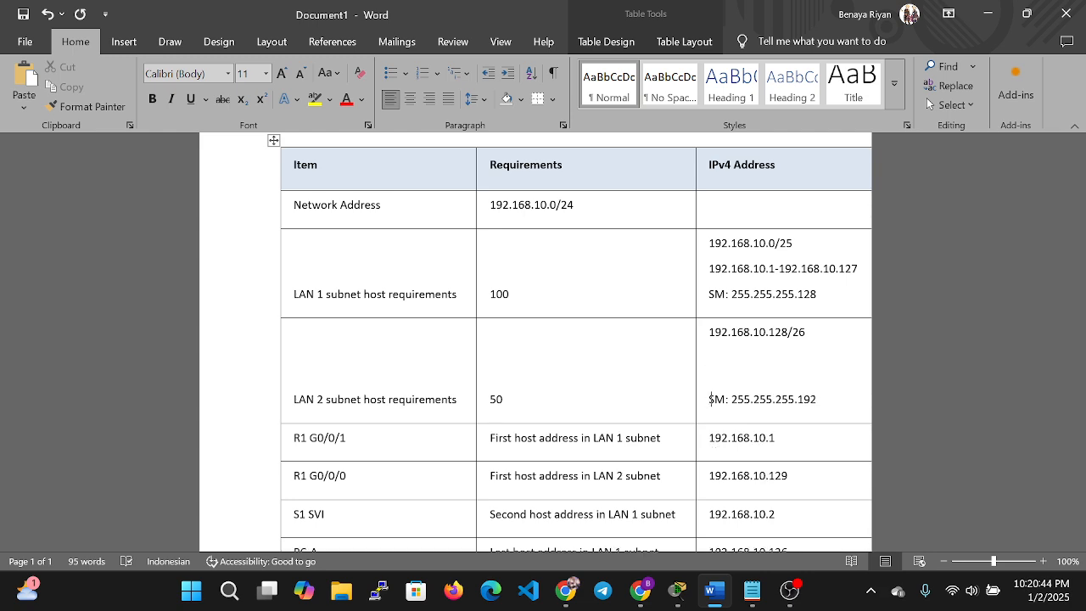
key("BackSpace")
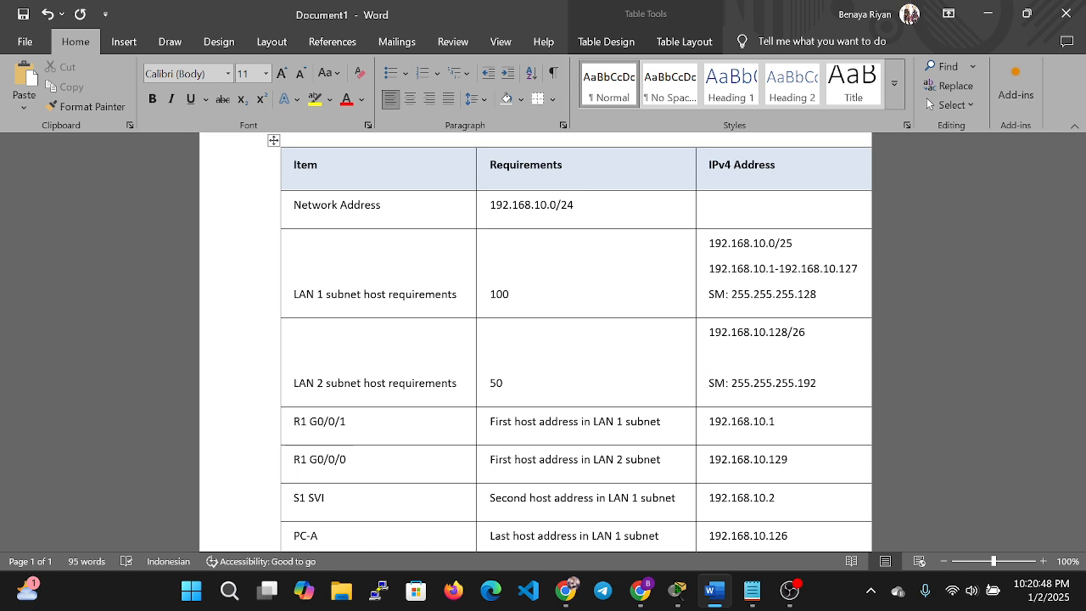
left_click_drag(710, 332, 788, 332)
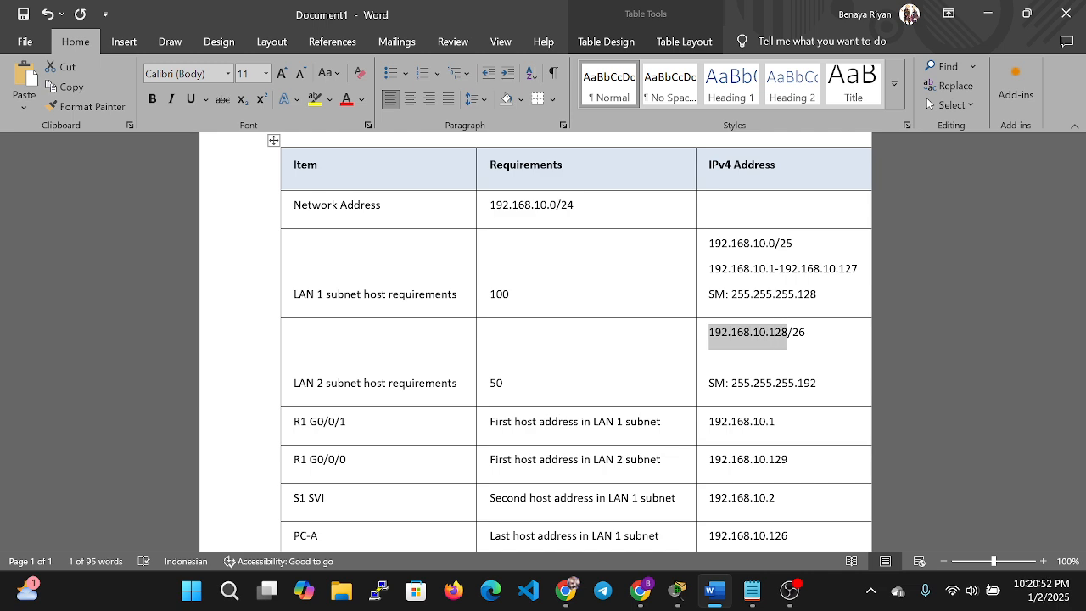
key("ctrl+c")
key("Down")
key("ctrl+v")
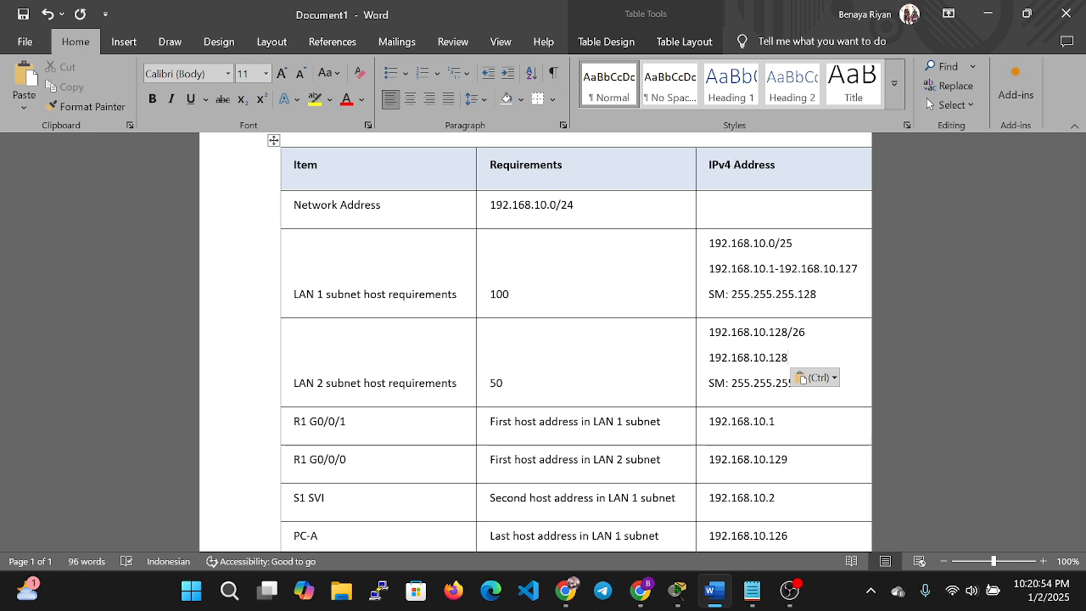
Complete the LAN 2 range as 192.168.10.128 - 192.168.10.192.
type("-")
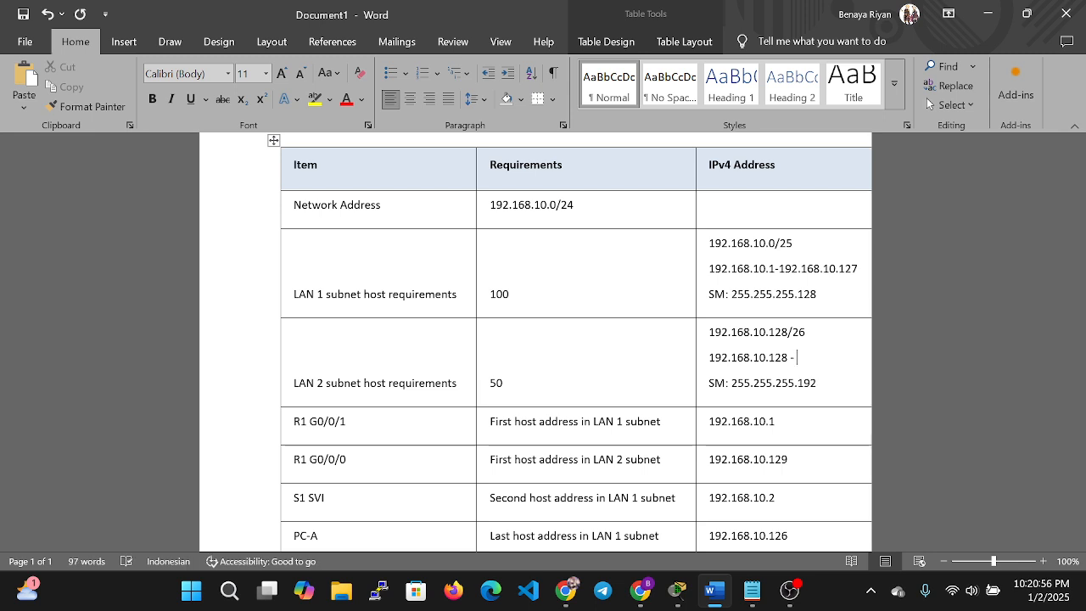
key("ctrl+v")
key("BackSpace")
key("BackSpace")
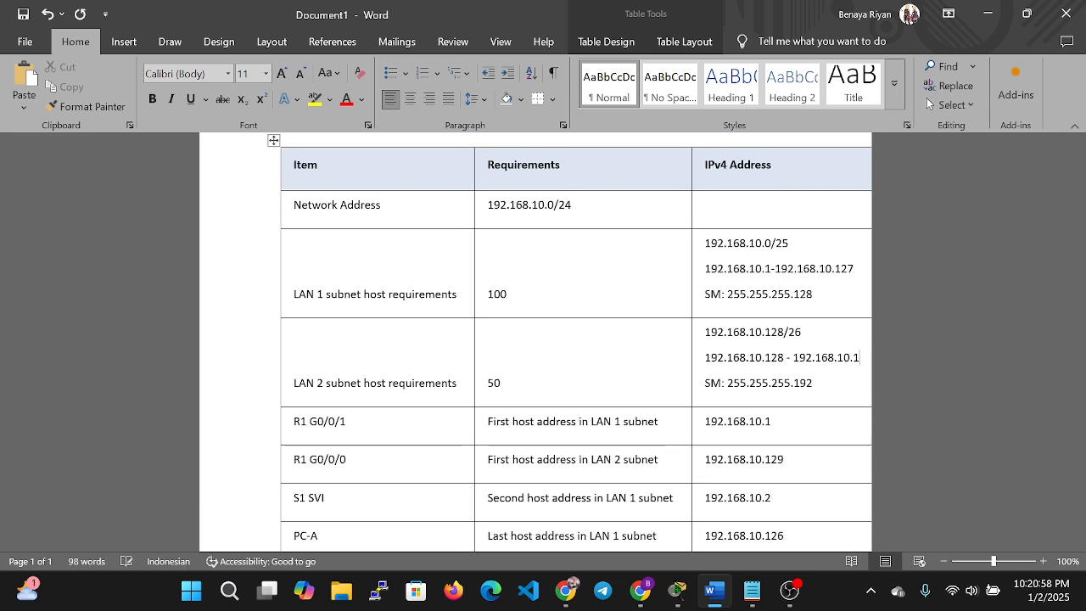
type("9")
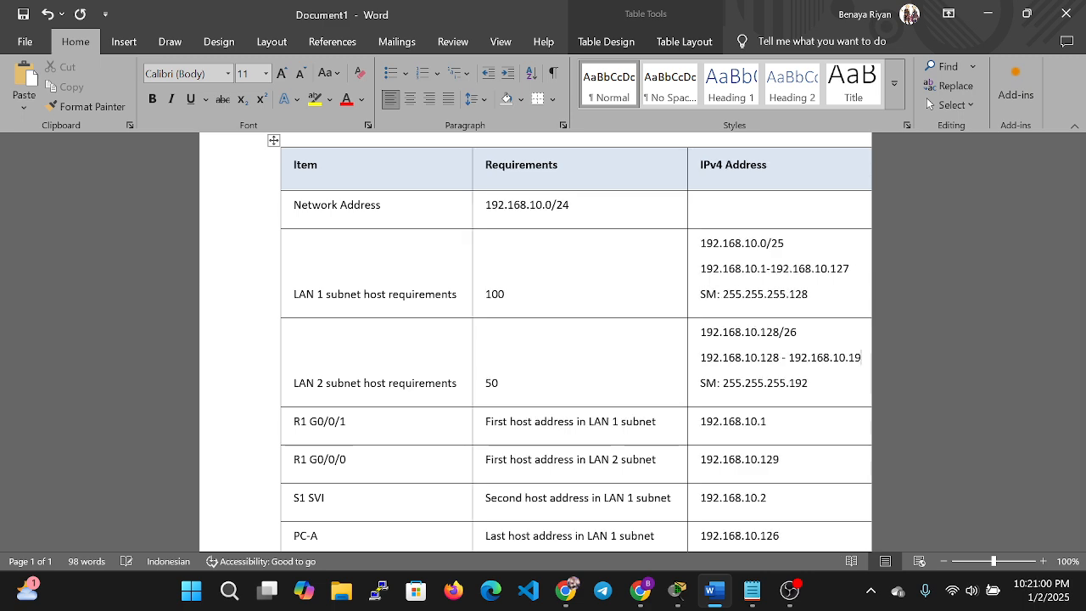
type("2")
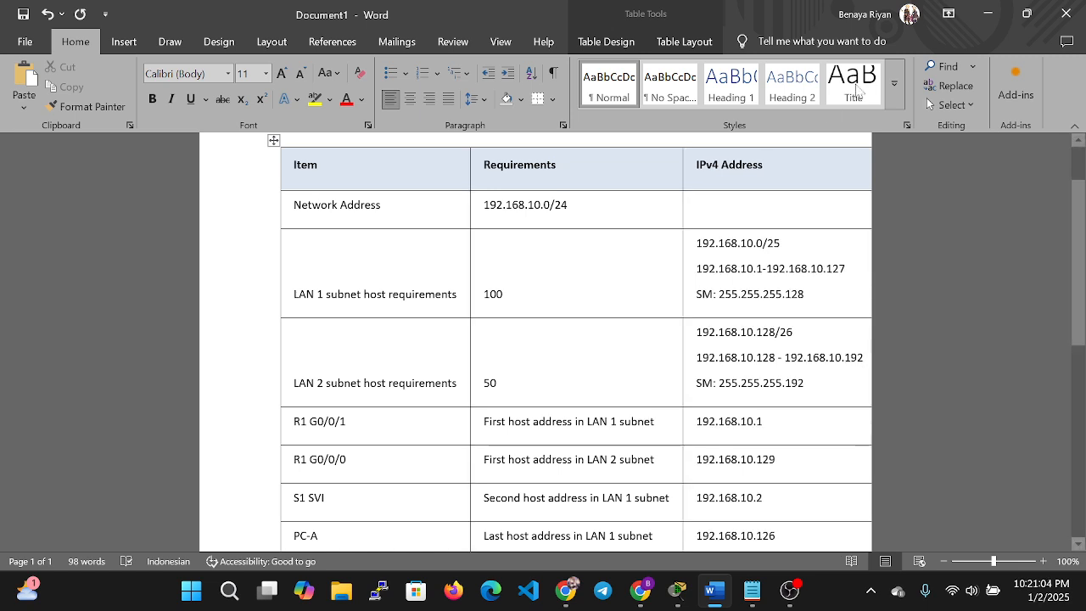
scroll(929, 103, "down", 1)
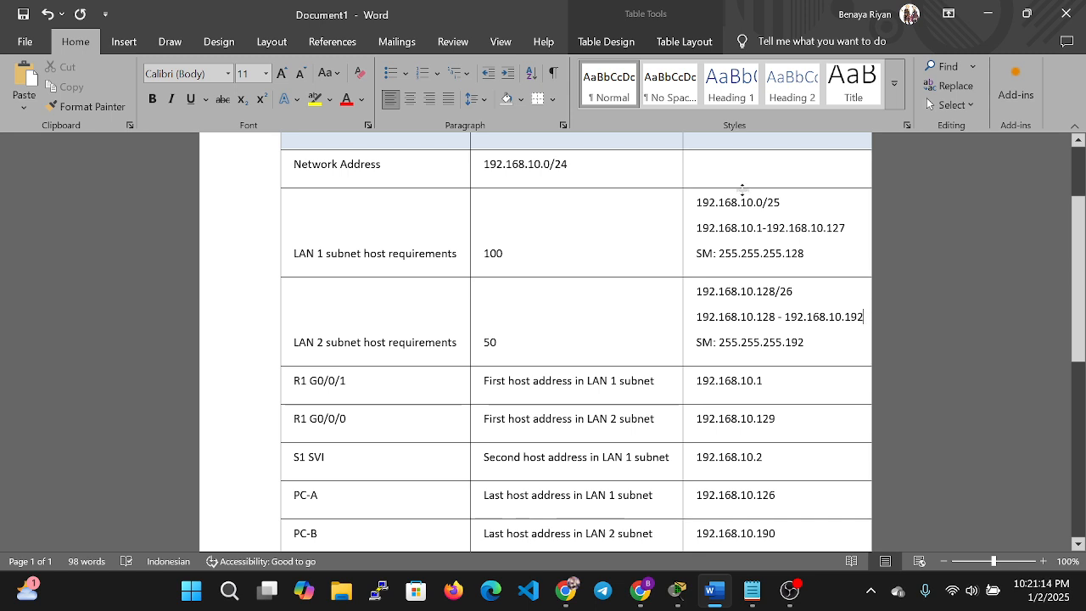
left_click_drag(697, 227, 764, 227)
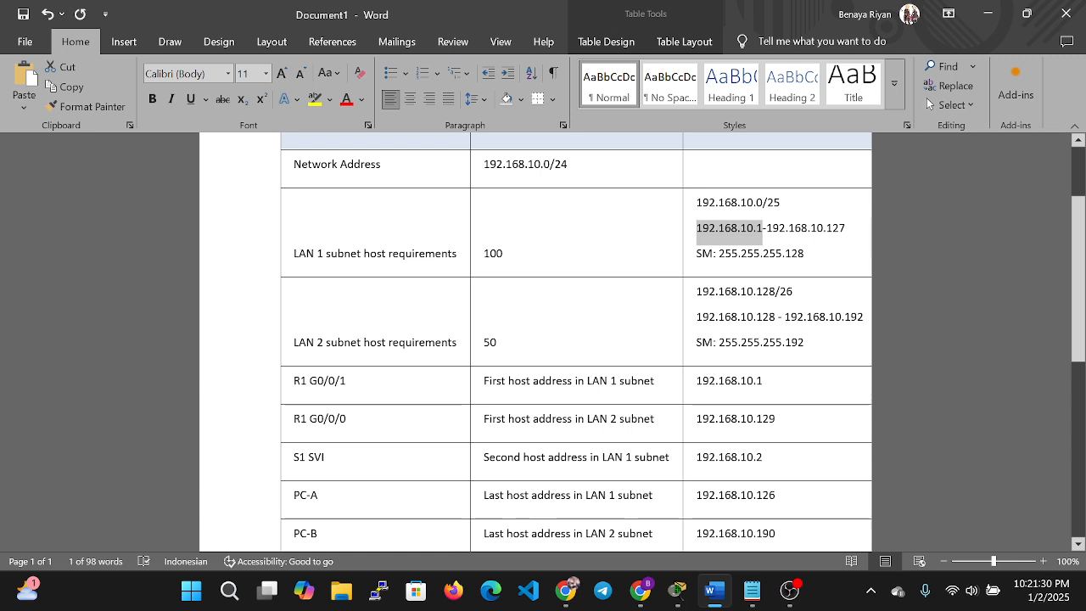
Correct the LAN 2 host range to 192.168.10.129 - 192.168.10.191.
left_click(815, 253)
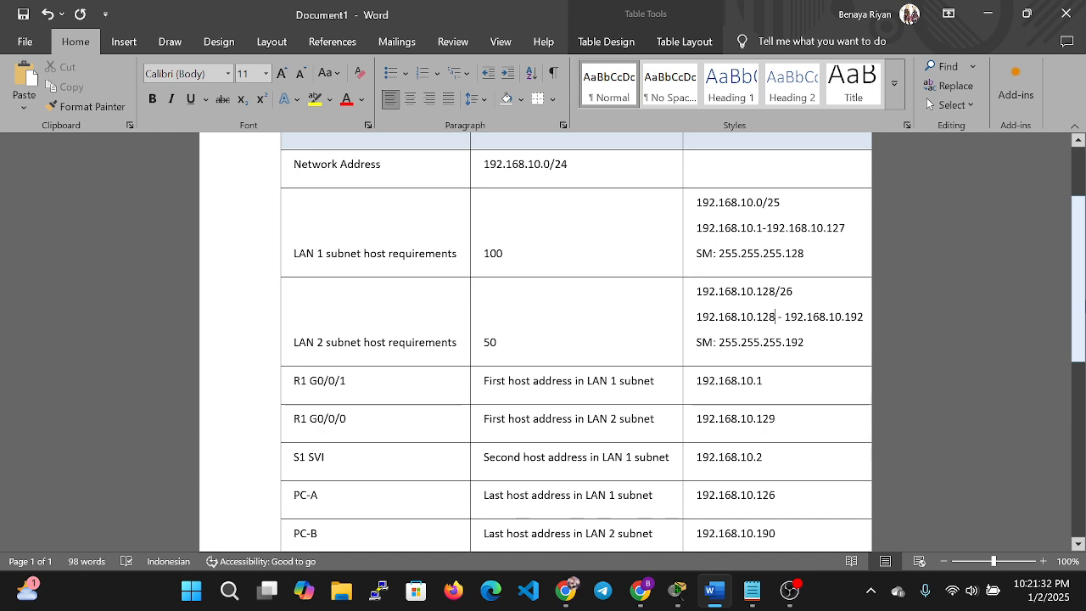
key("BackSpace")
type("9")
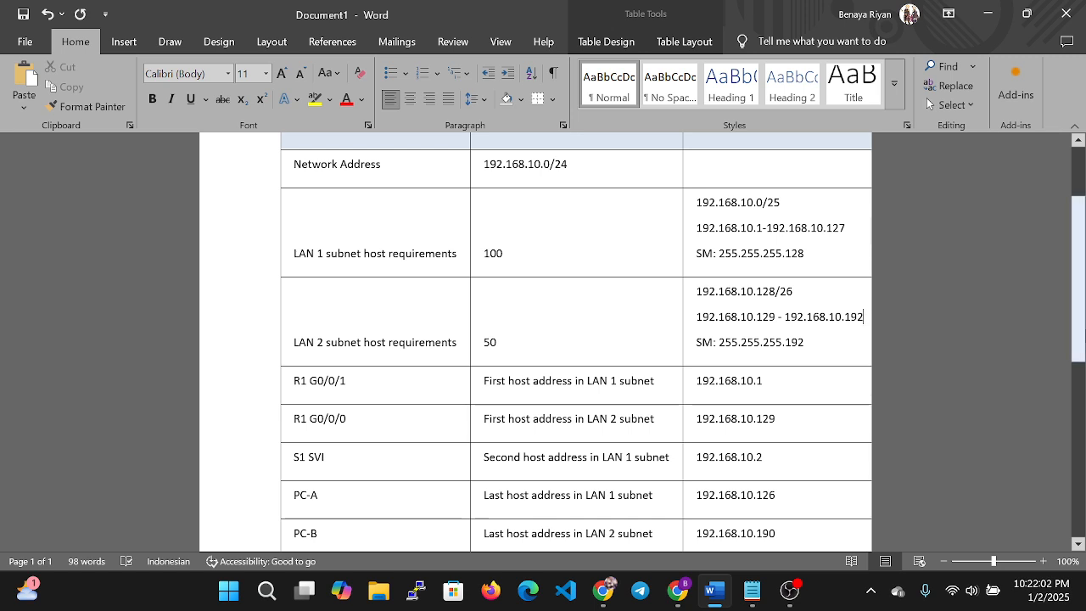
key("BackSpace")
type("1")
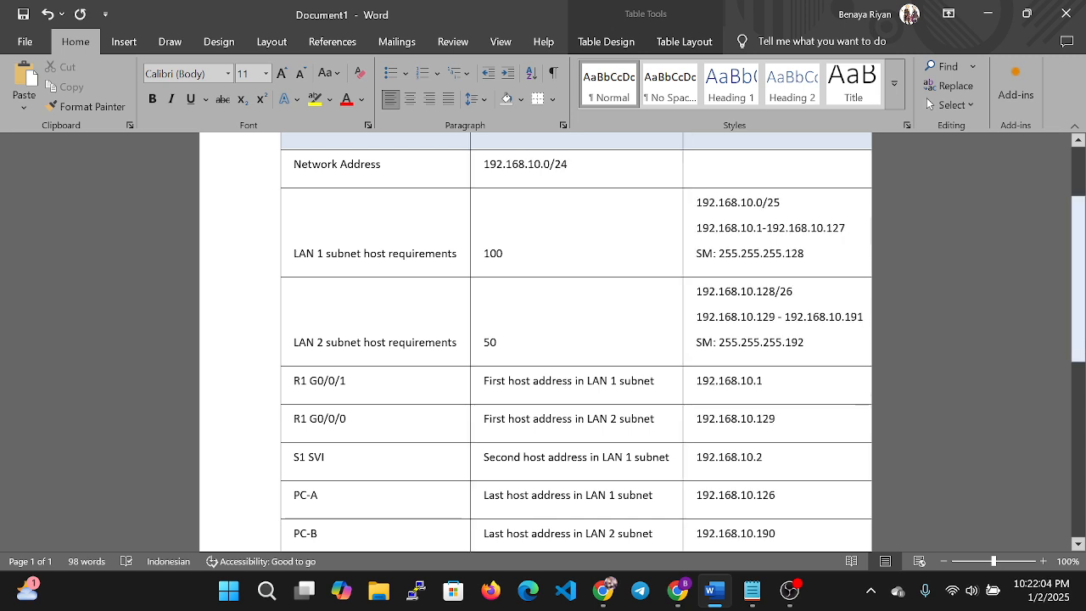
Check the device addresses down to PC-B's 192.168.10.190.
scroll(544, 340, "down", 2)
left_click_drag(776, 452, 696, 452)
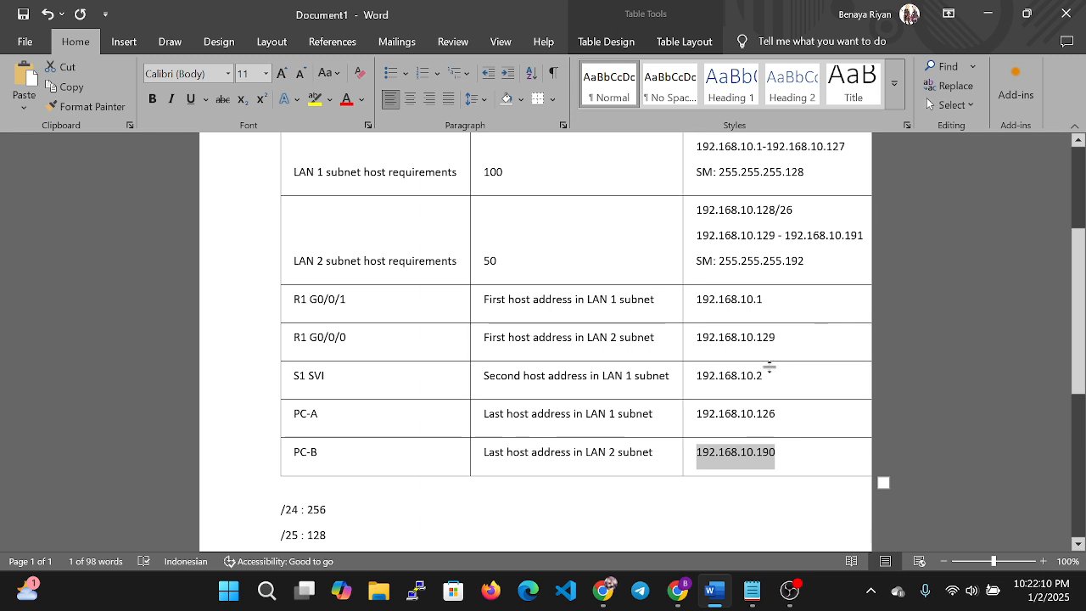
scroll(543, 339, "up", 3)
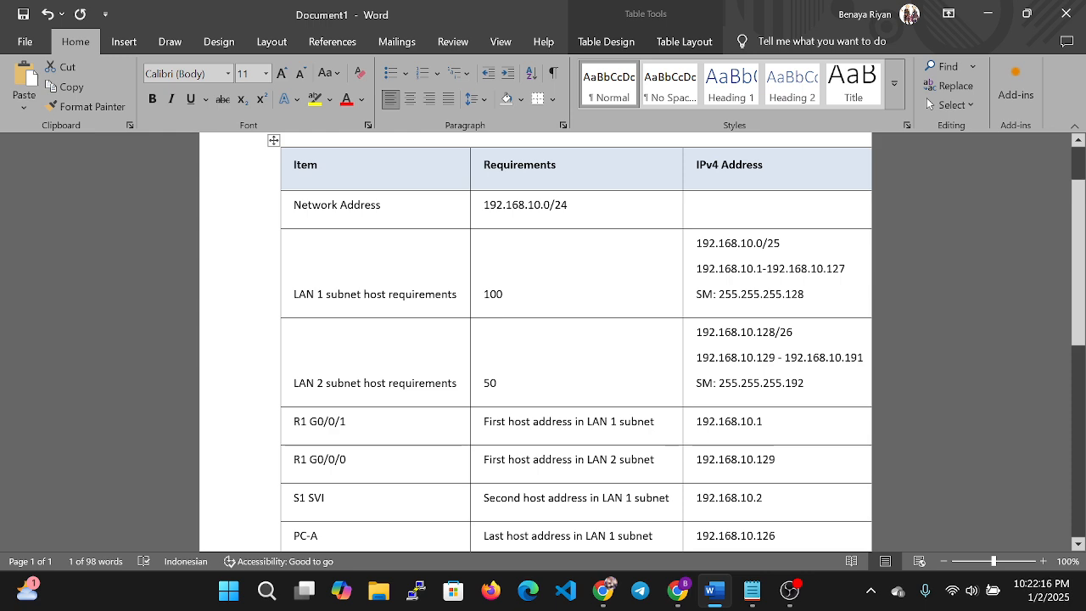
scroll(543, 340, "down", 6)
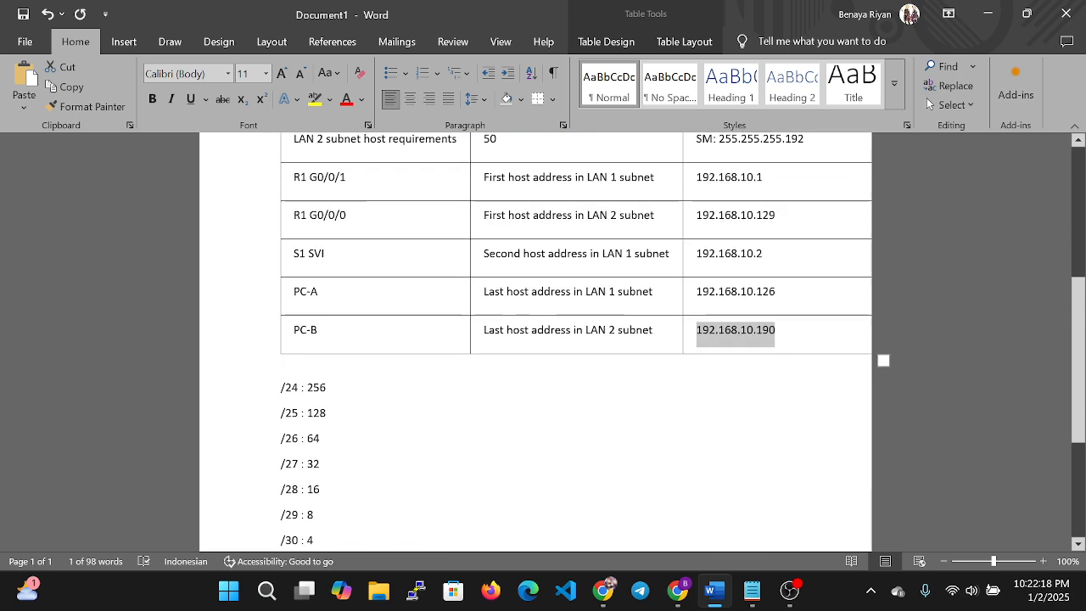
scroll(543, 340, "up", 3)
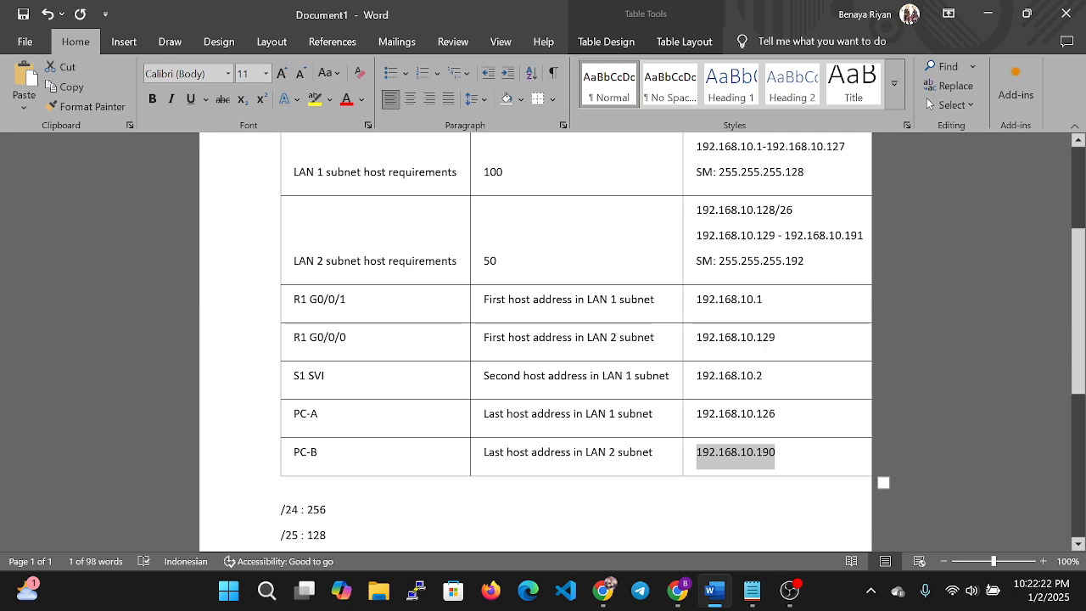
Bring the Chrome ITN Final PT Skills Assessment launcher window to the front.
key("alt+Tab")
key("alt+Tab")
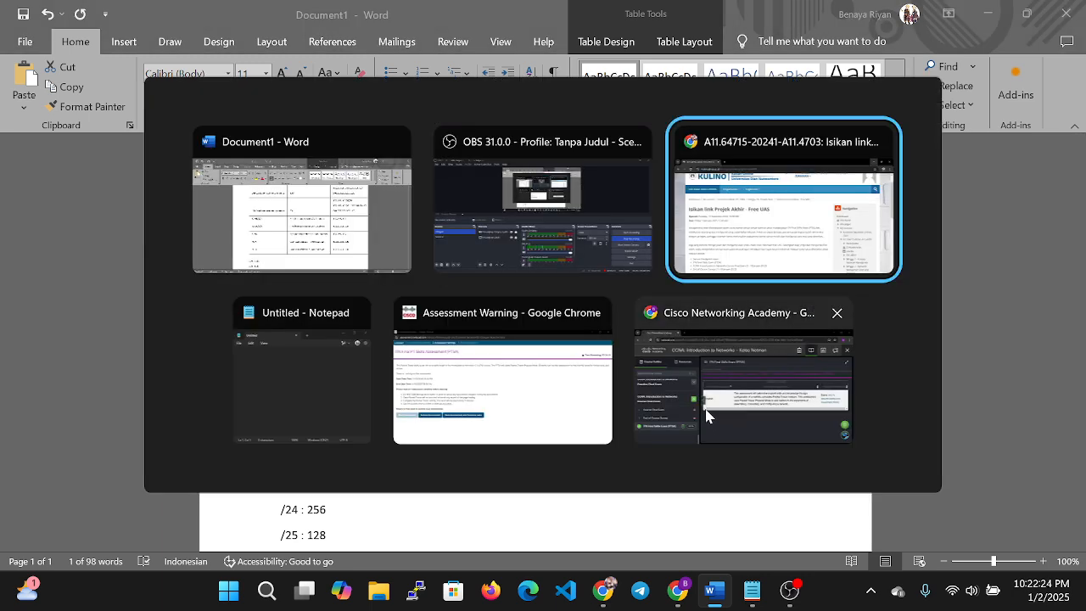
key("alt+Tab")
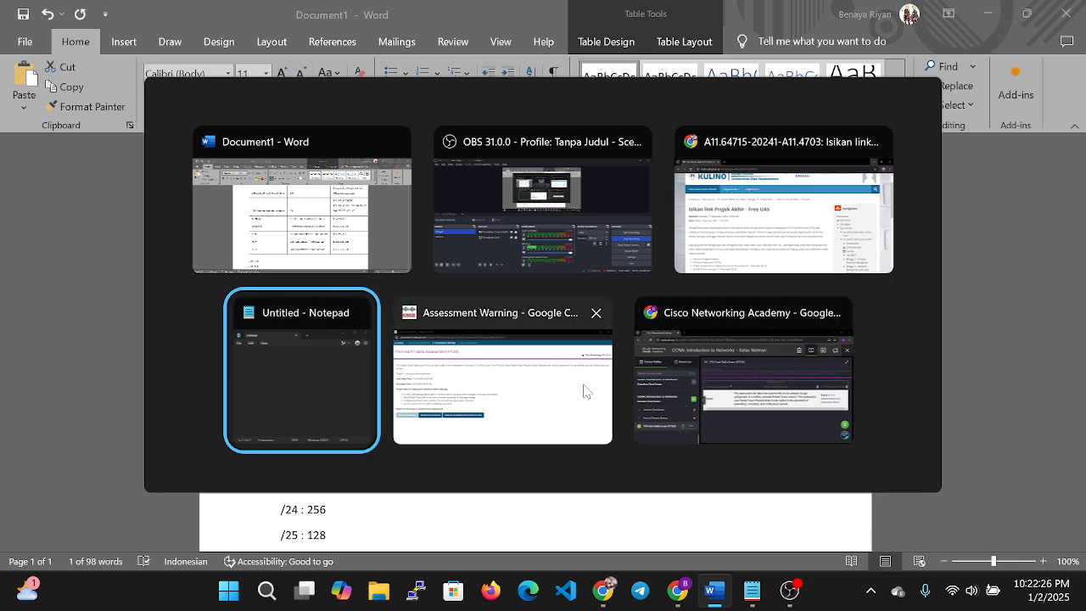
key("alt+Tab")
key("alt+Tab")
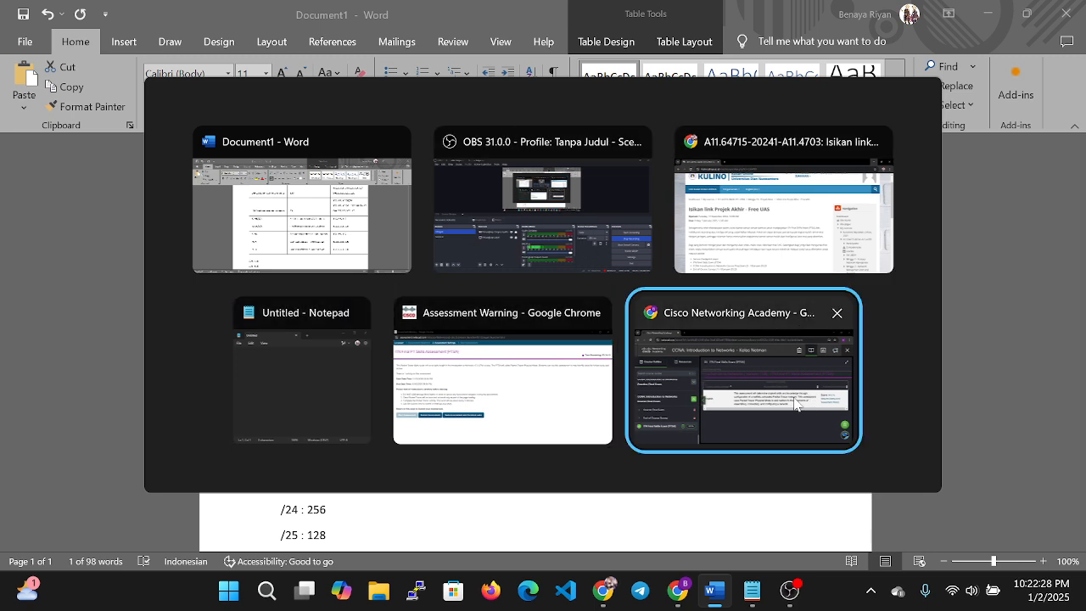
key("alt+Tab")
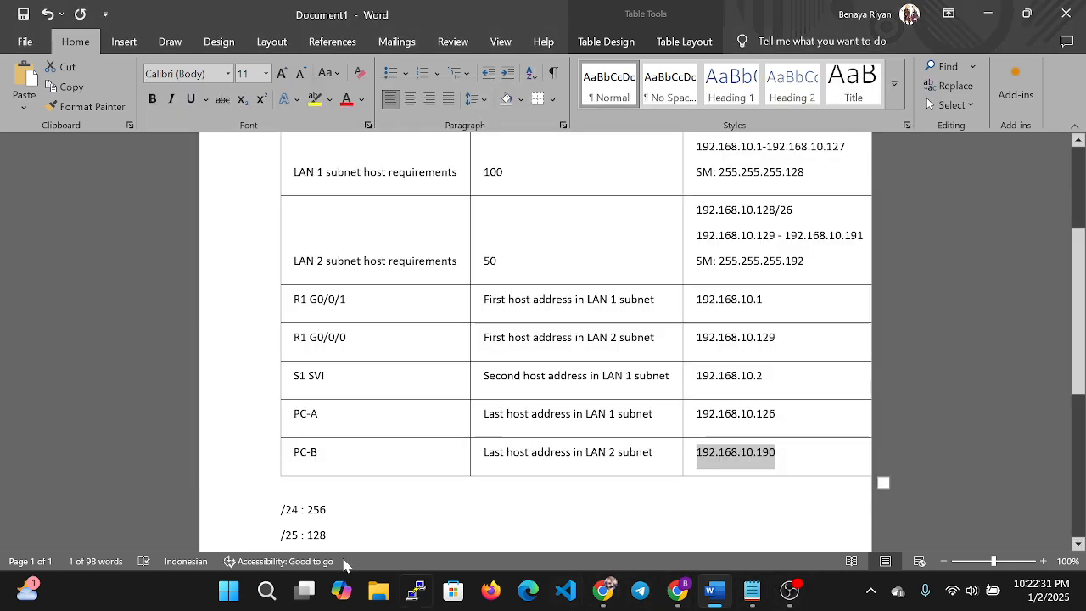
left_click(266, 591)
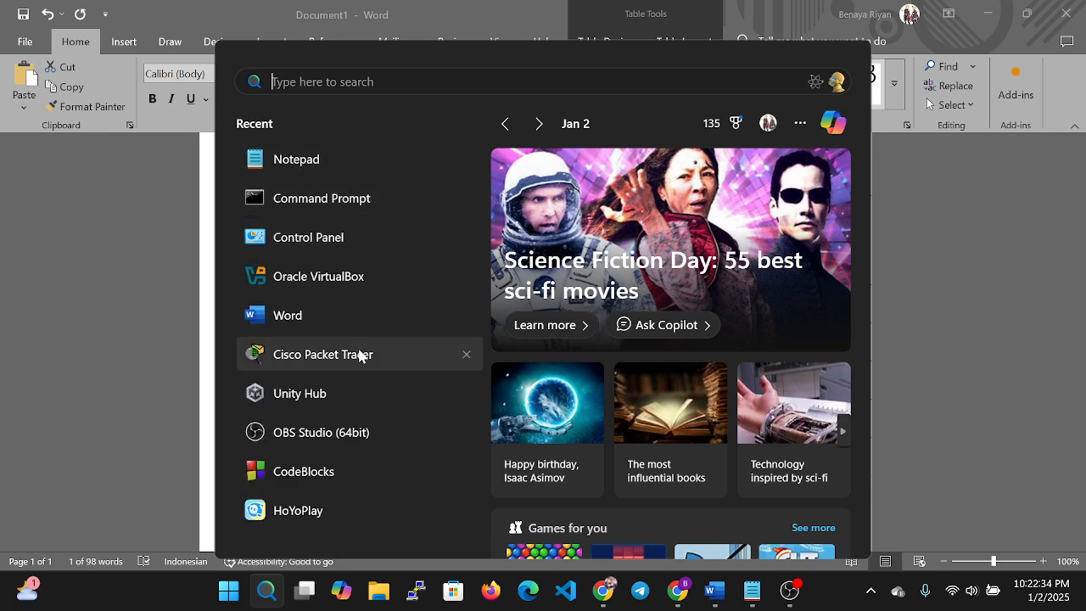
key("Escape")
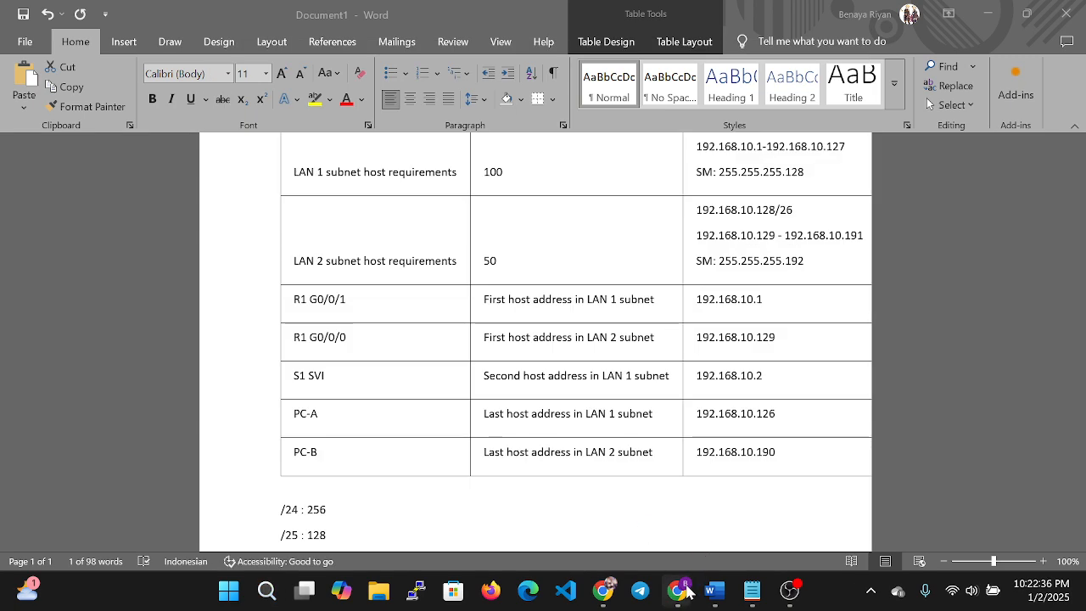
left_click(680, 592)
left_click(721, 513)
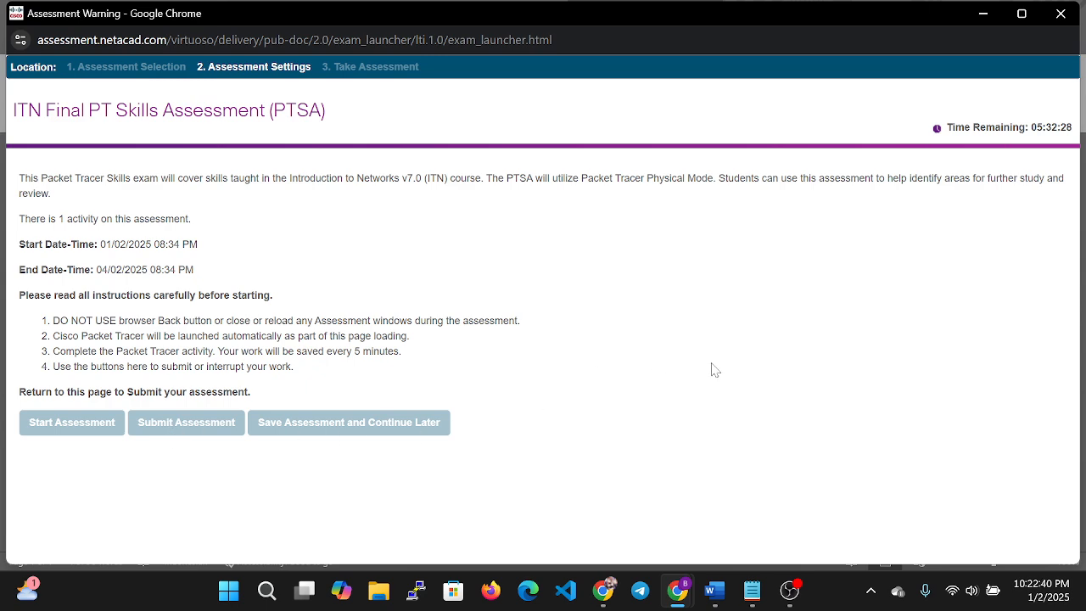
Sign in to Packet Tracer with Skills For All.
left_click(789, 594)
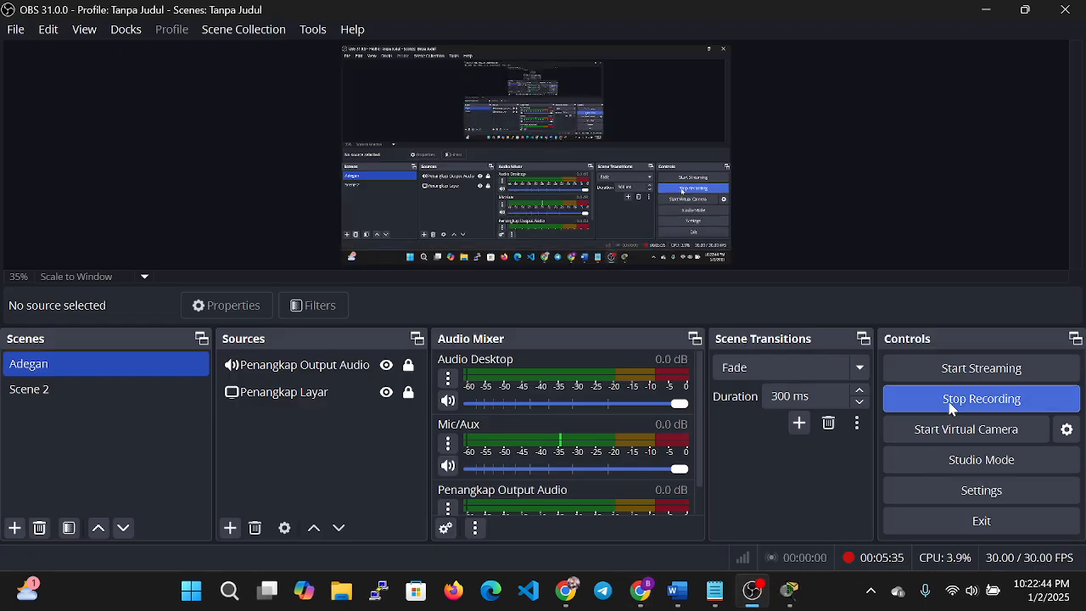
left_click(789, 594)
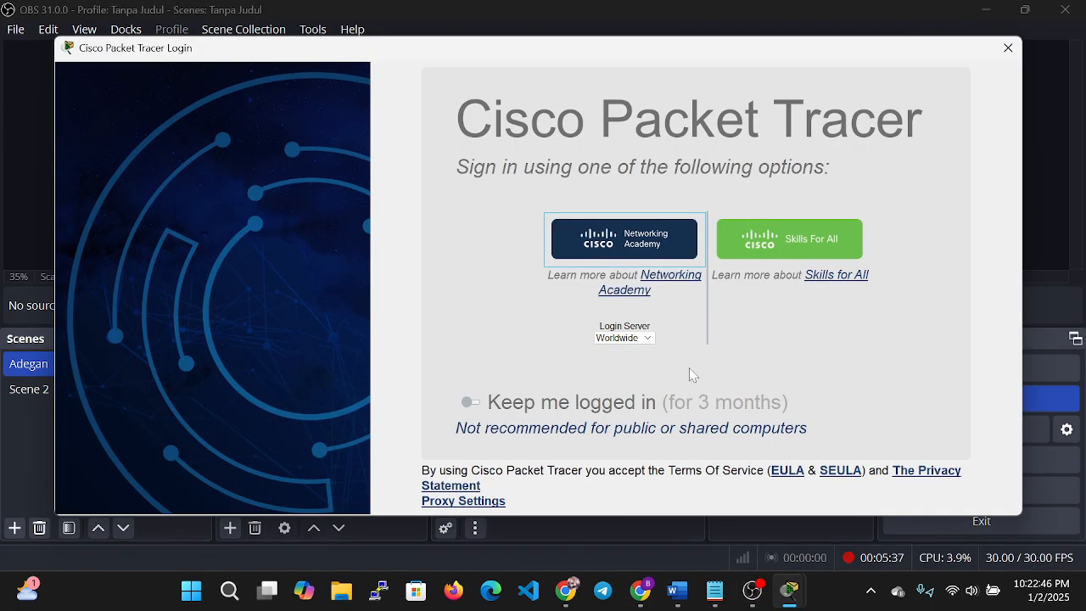
left_click(823, 239)
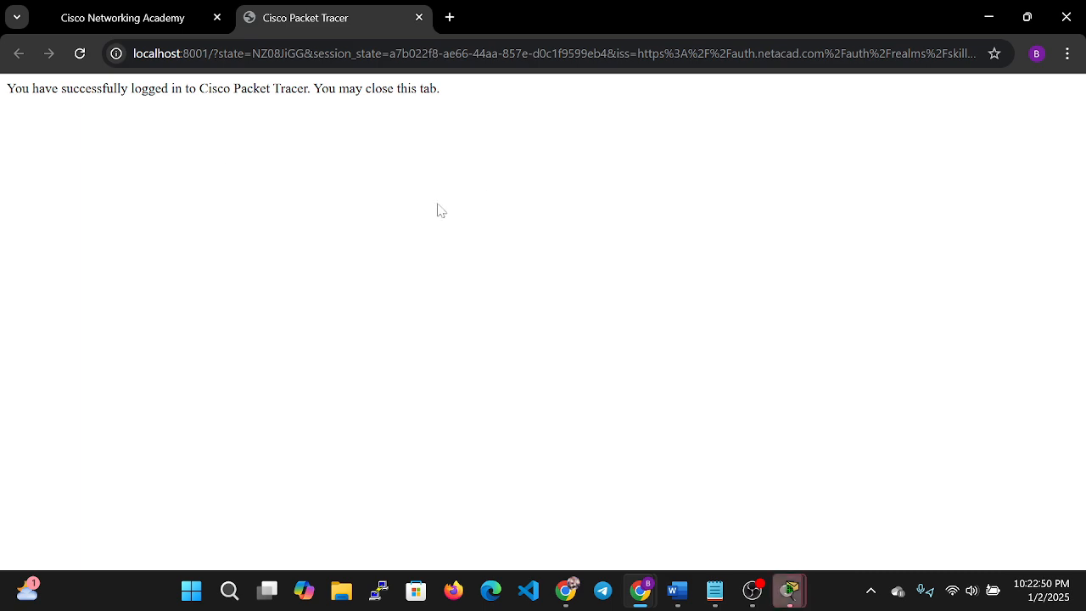
Resume the ITN Final Skills Exam assessment from the Networking Academy course page.
left_click(152, 10)
scroll(381, 434, "down", 3)
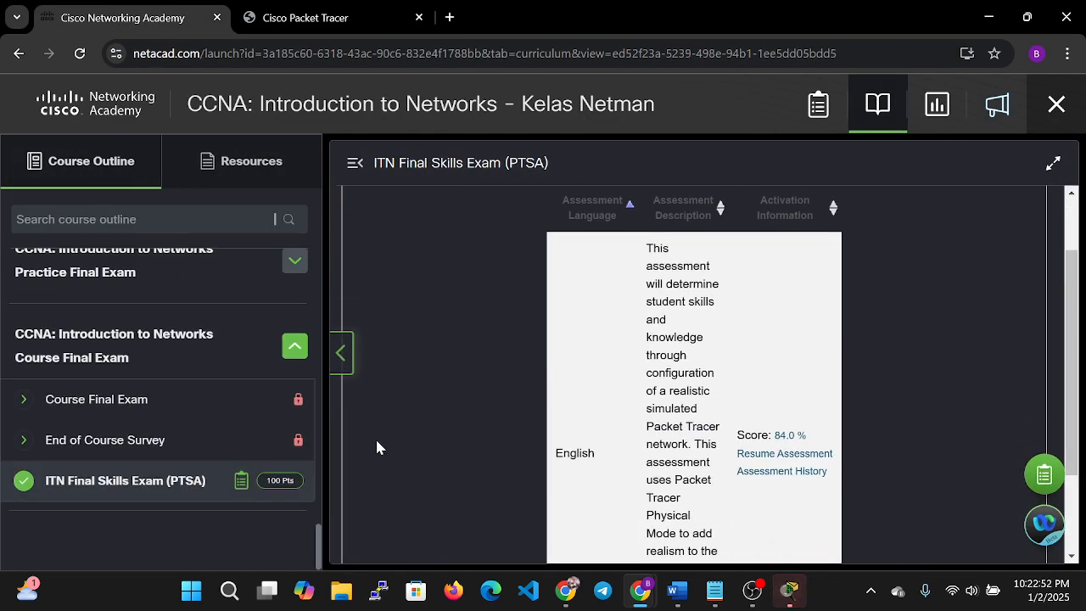
scroll(583, 453, "up", 2)
scroll(745, 466, "down", 2)
left_click(792, 371)
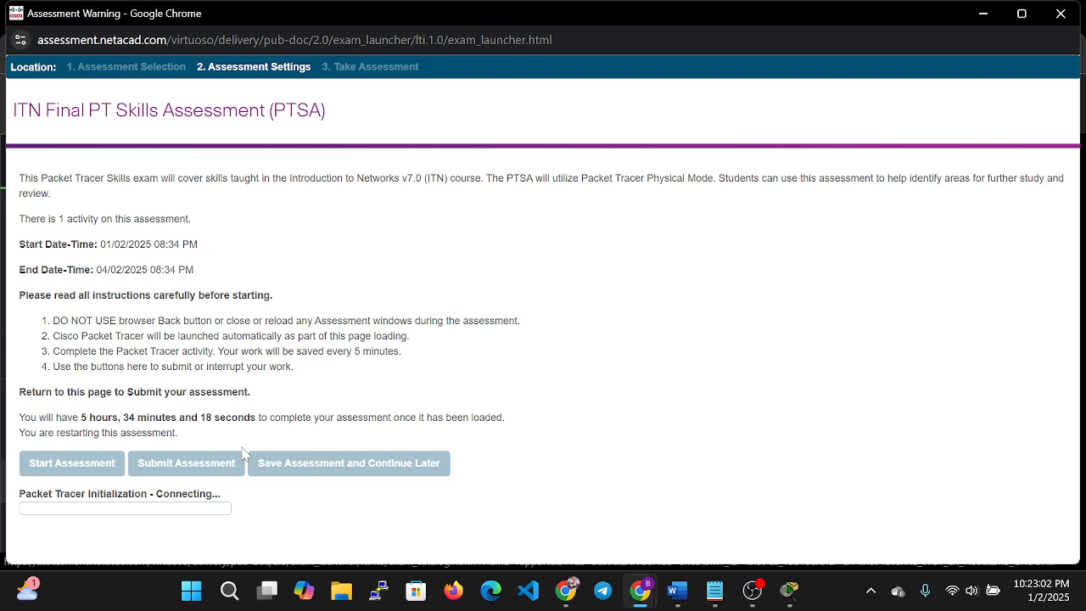
mouse_move(788, 590)
left_click(683, 599)
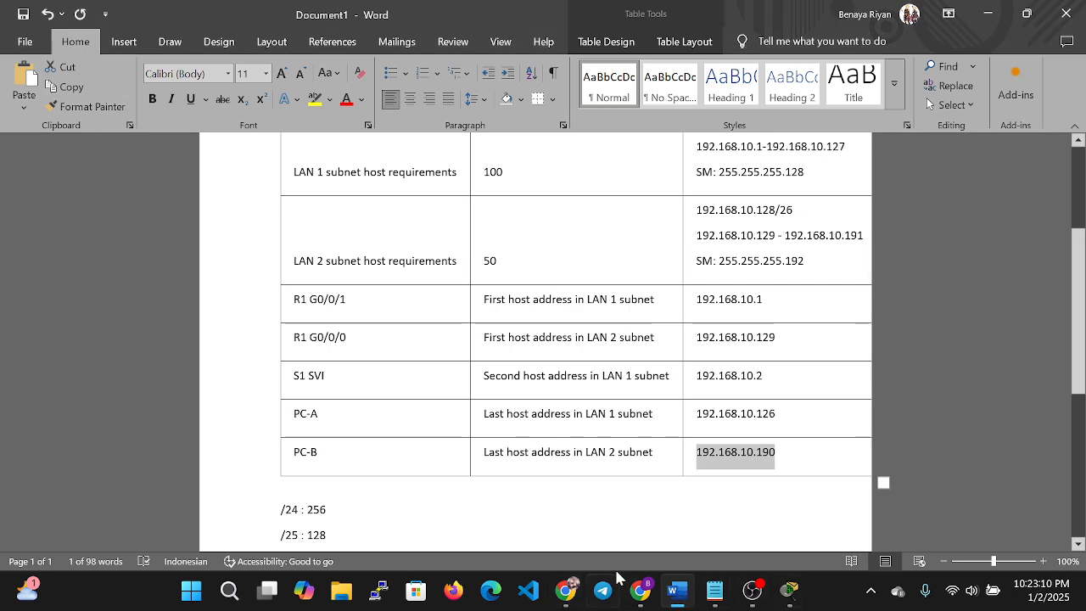
scroll(757, 465, "down", 1)
scroll(757, 465, "down", 5)
left_click(715, 590)
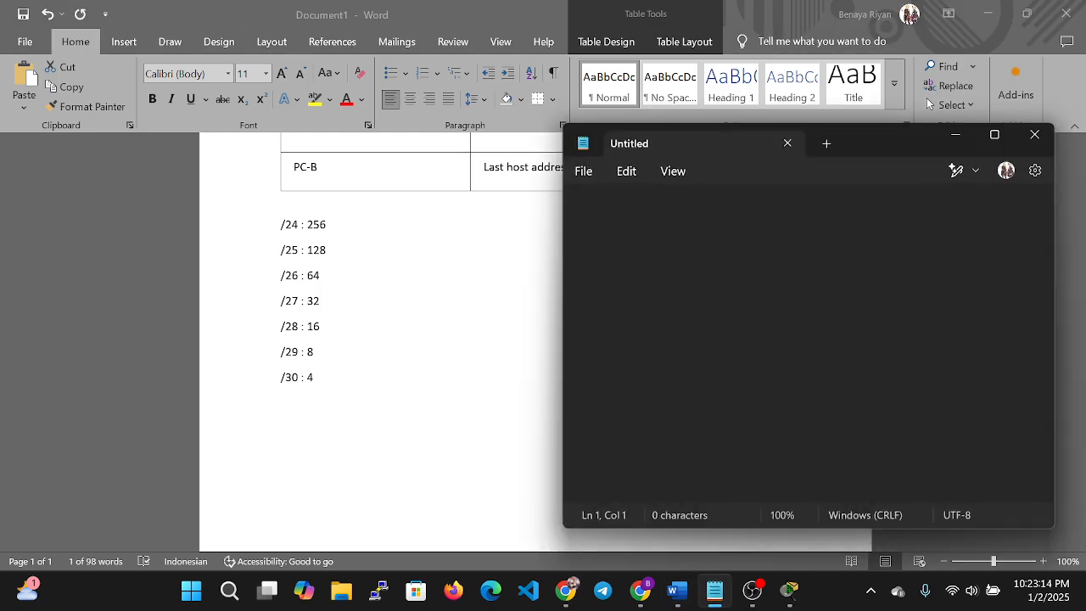
left_click(566, 590)
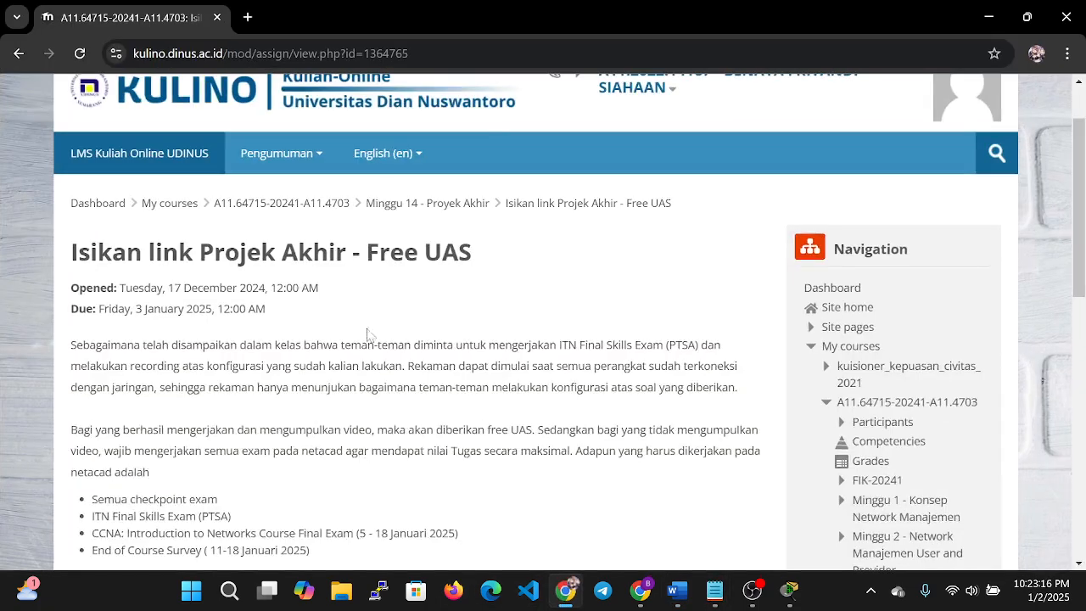
scroll(402, 371, "down", 6)
scroll(703, 289, "up", 7)
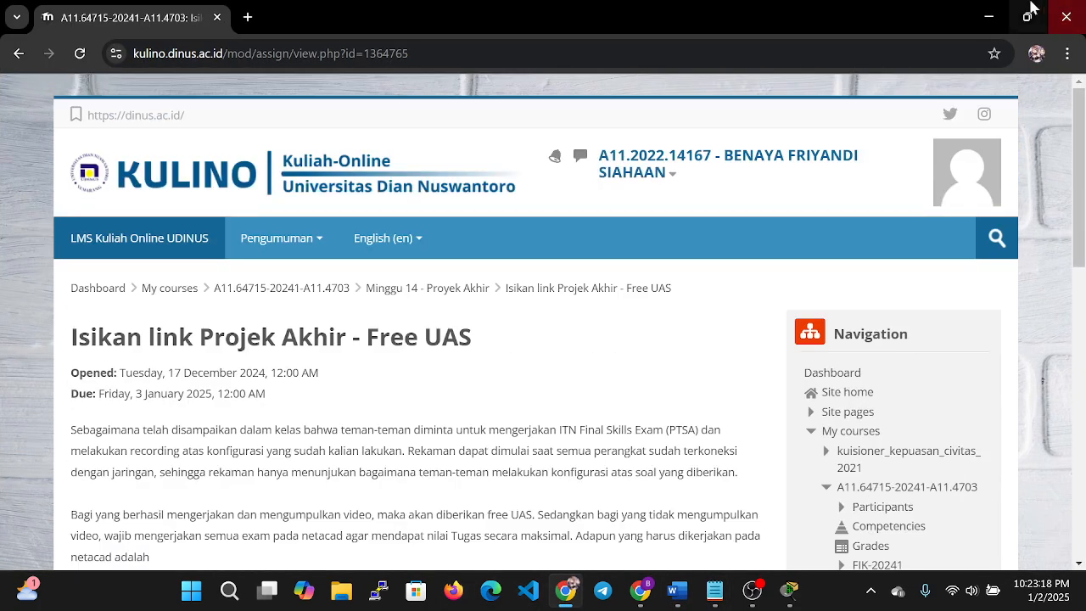
left_click(989, 17)
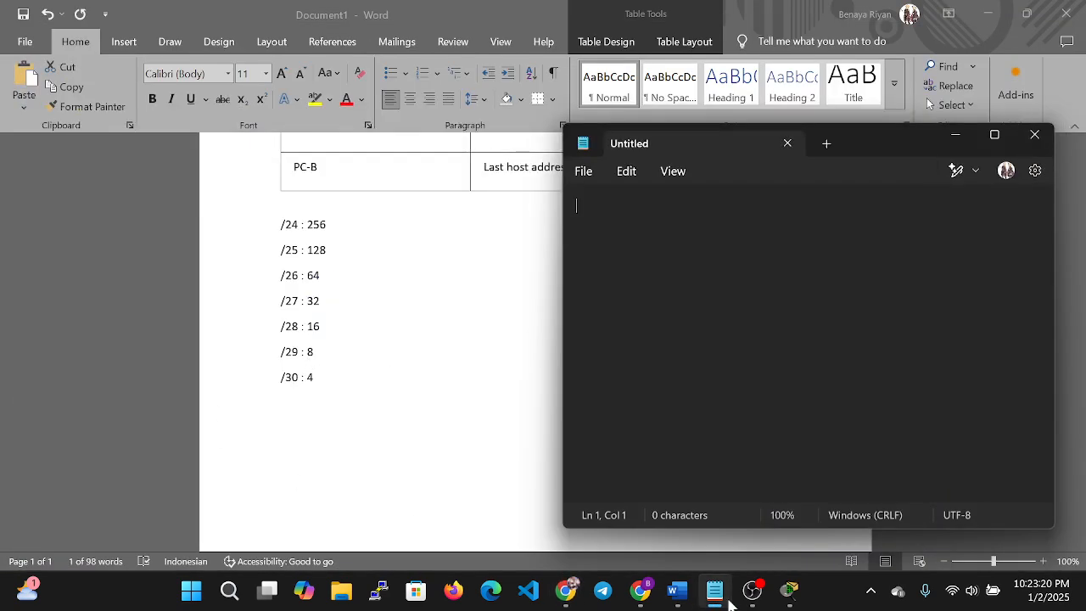
left_click(646, 598)
left_click(730, 544)
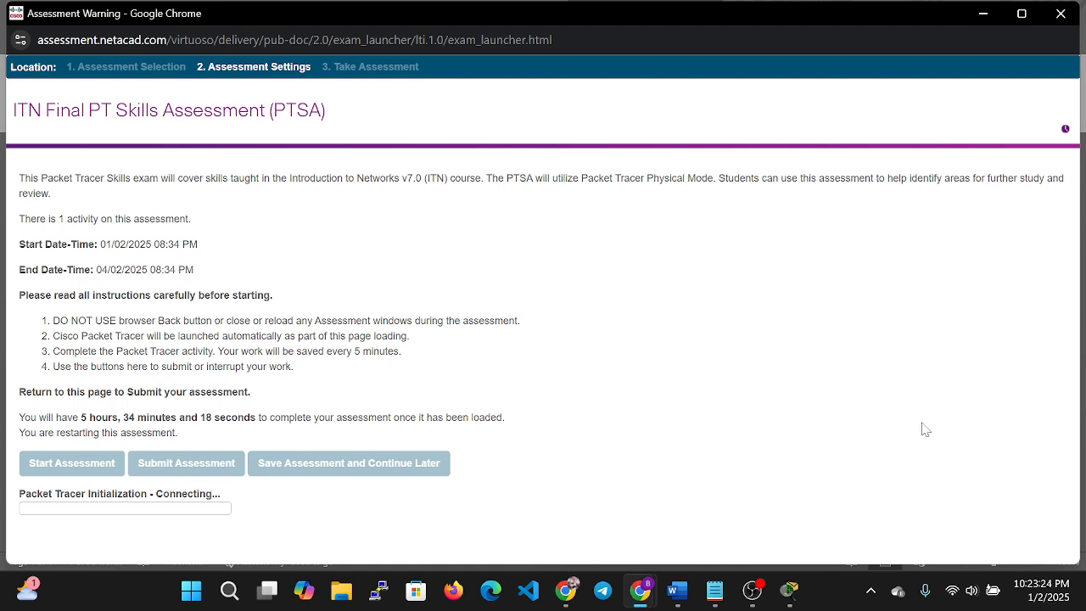
left_click(753, 592)
left_click(753, 591)
mouse_move(642, 591)
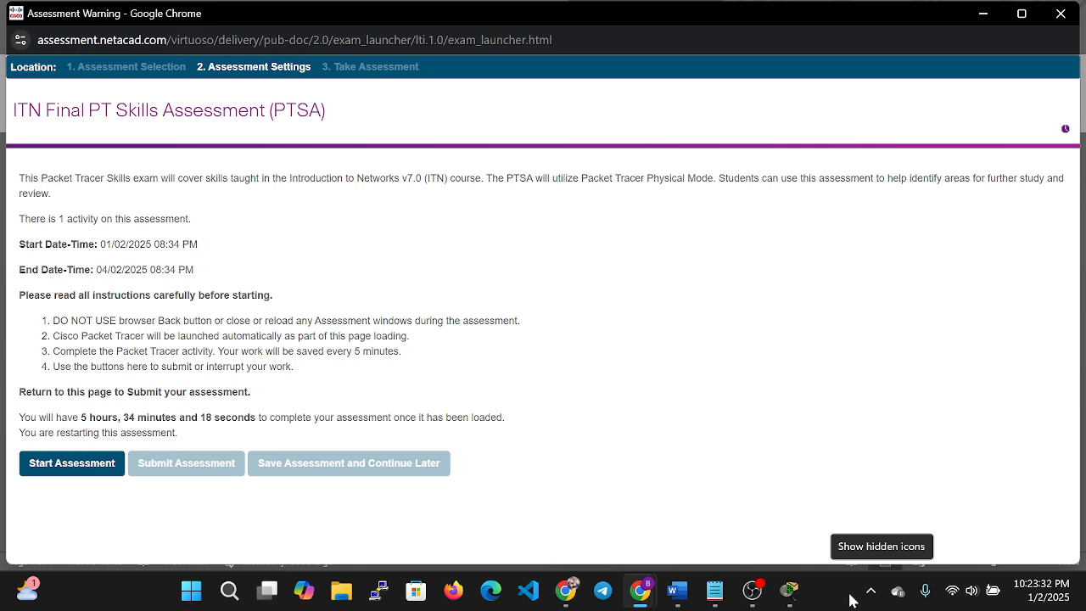
Start the skills assessment and check the opened Packet Tracer windows.
left_click(48, 472)
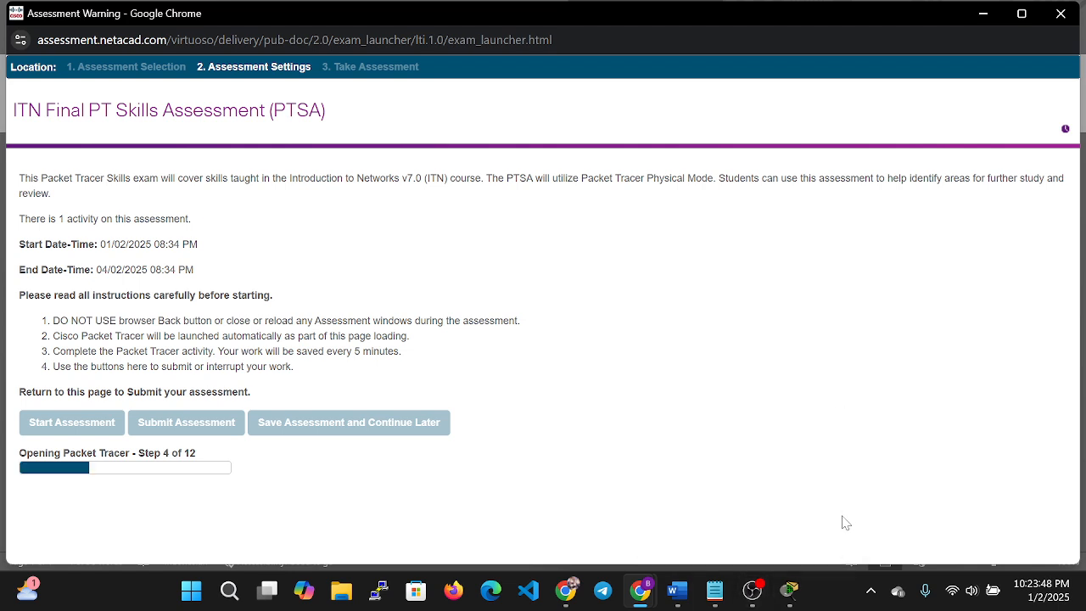
mouse_move(756, 600)
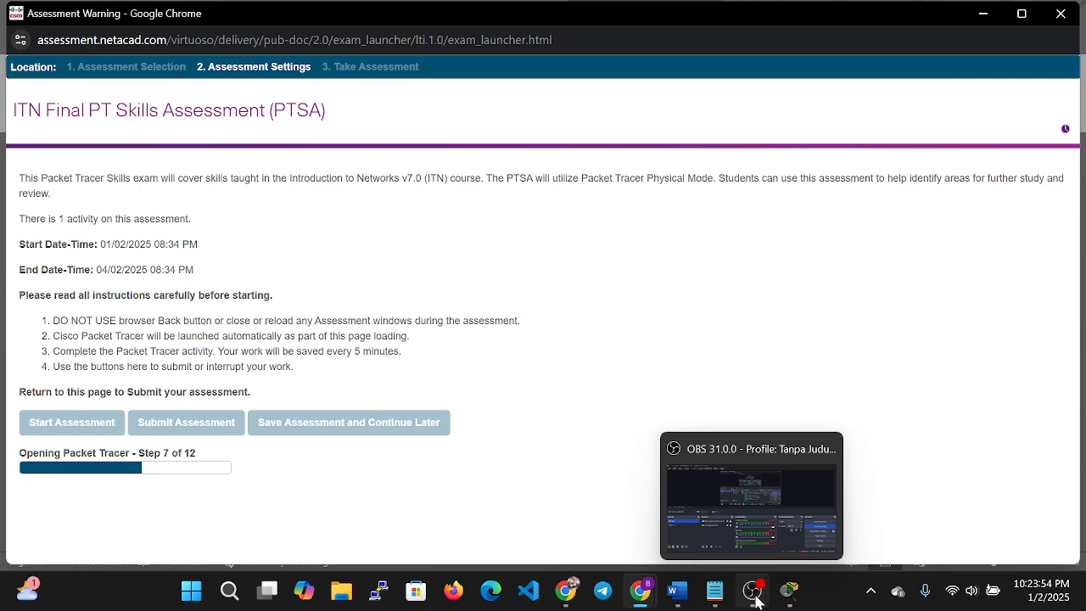
left_click(756, 600)
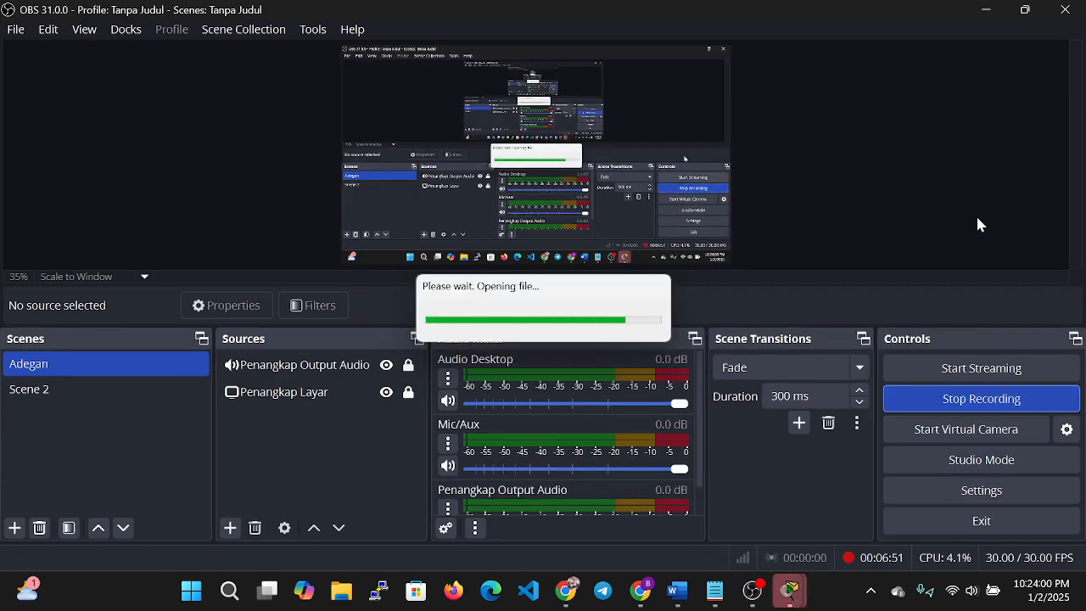
left_click(982, 8)
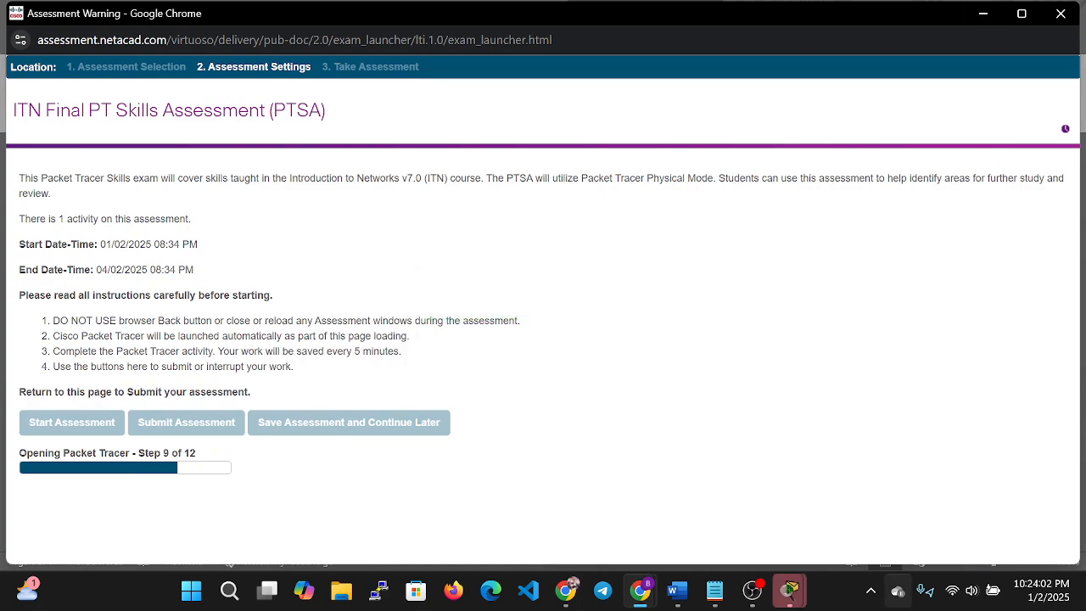
left_click(791, 593)
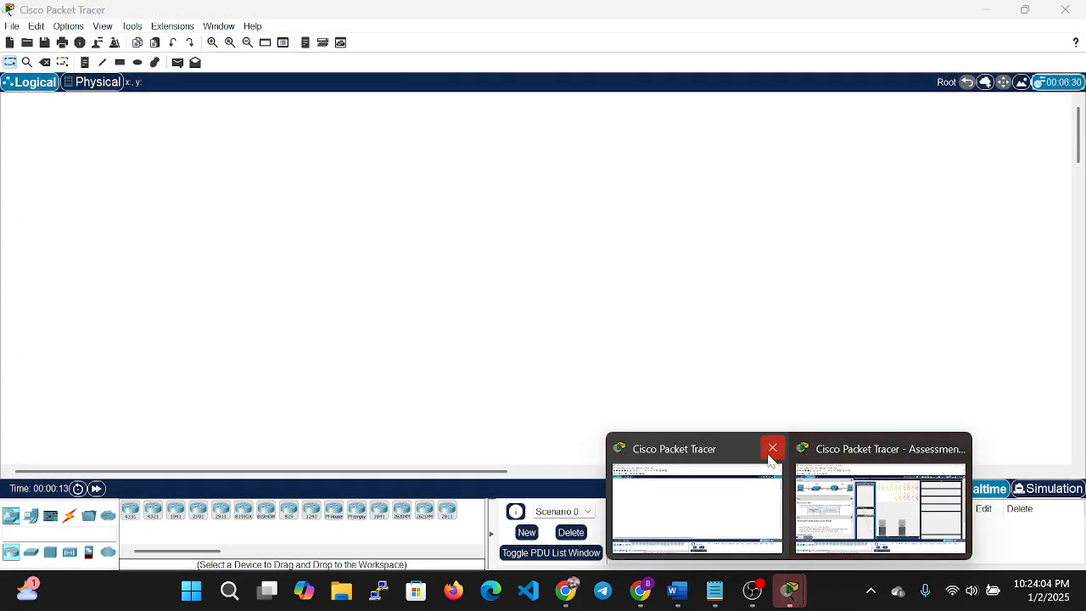
Close the blank Packet Tracer window and return to the assessment workspace.
left_click(772, 450)
left_click(793, 482)
scroll(129, 257, "down", 10)
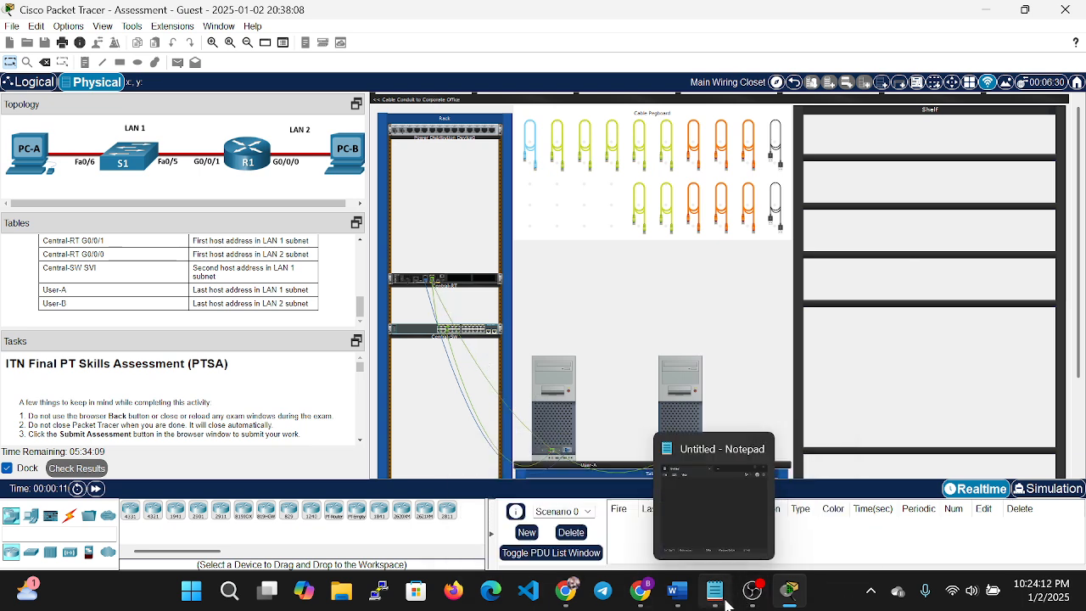
left_click(677, 596)
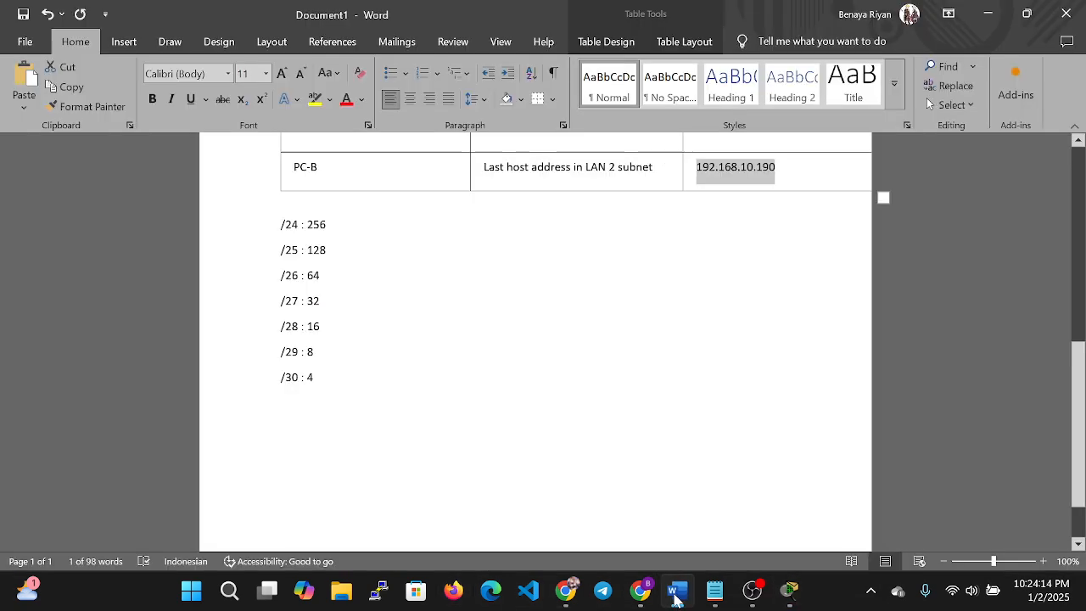
left_click(677, 596)
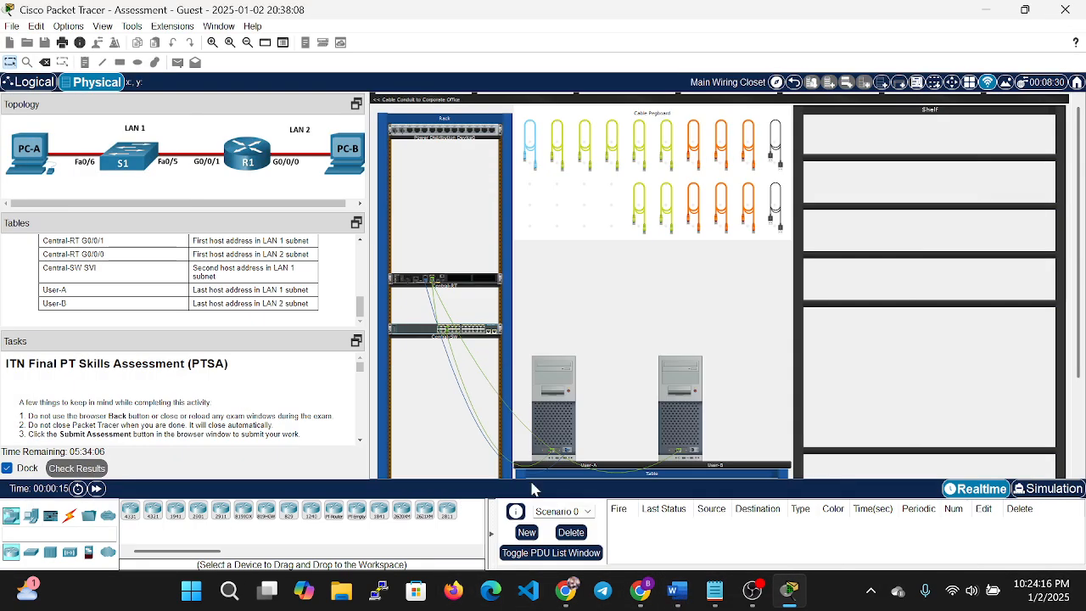
Connect User-A's Terminal with default settings and reach the Router> prompt.
left_click(560, 405)
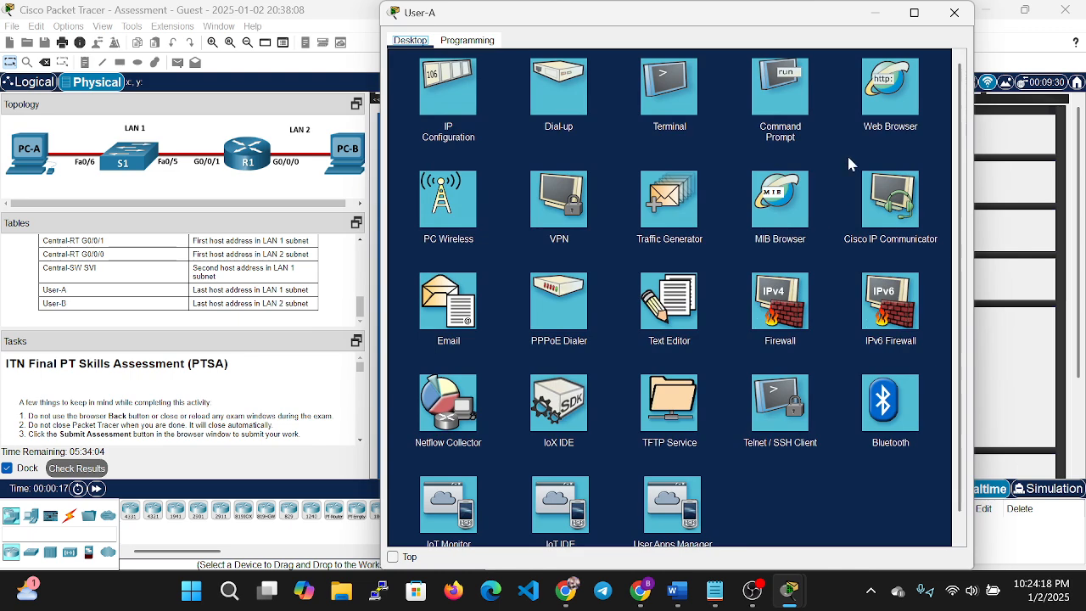
left_click(955, 13)
left_click(556, 395)
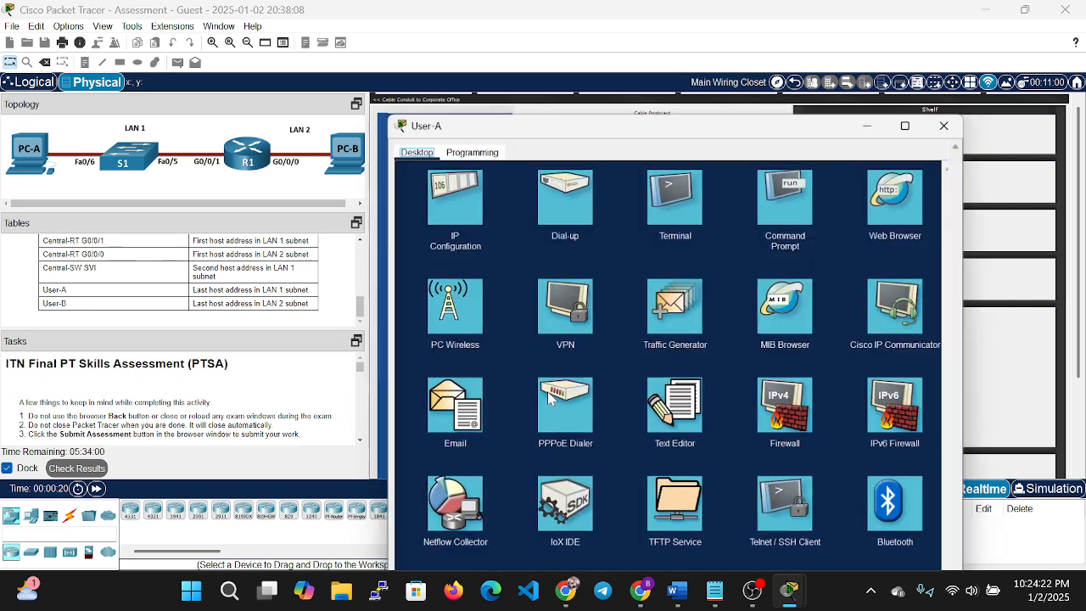
left_click(688, 199)
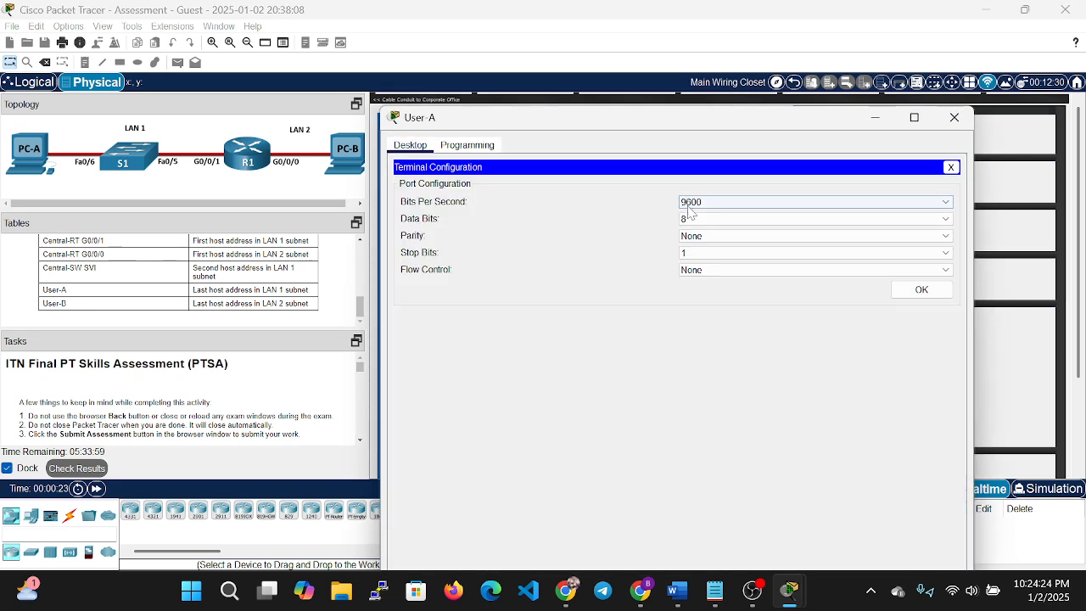
left_click(922, 289)
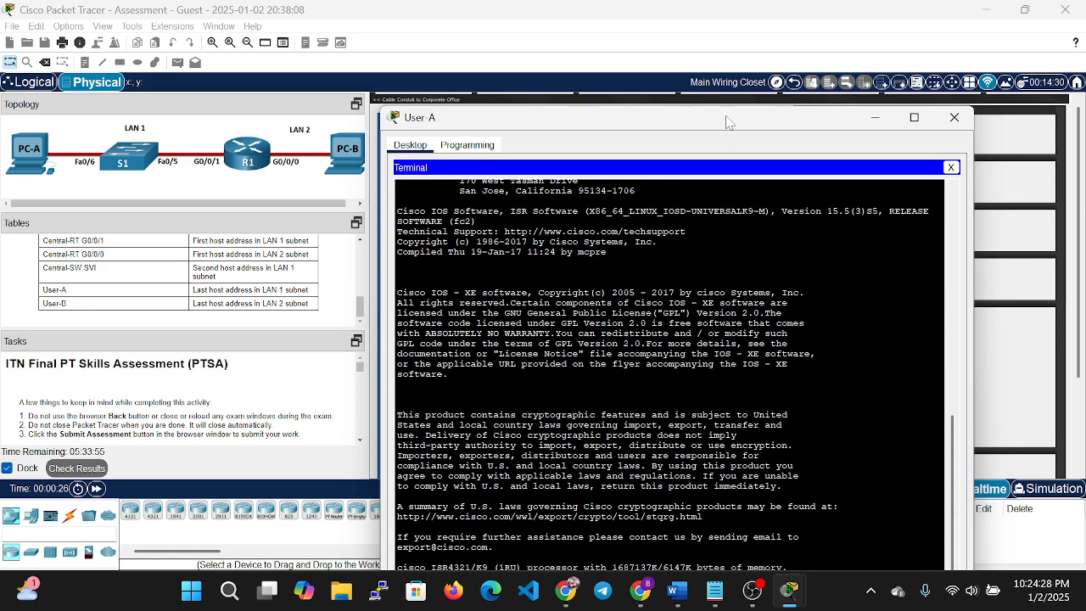
left_click_drag(727, 125, 711, 54)
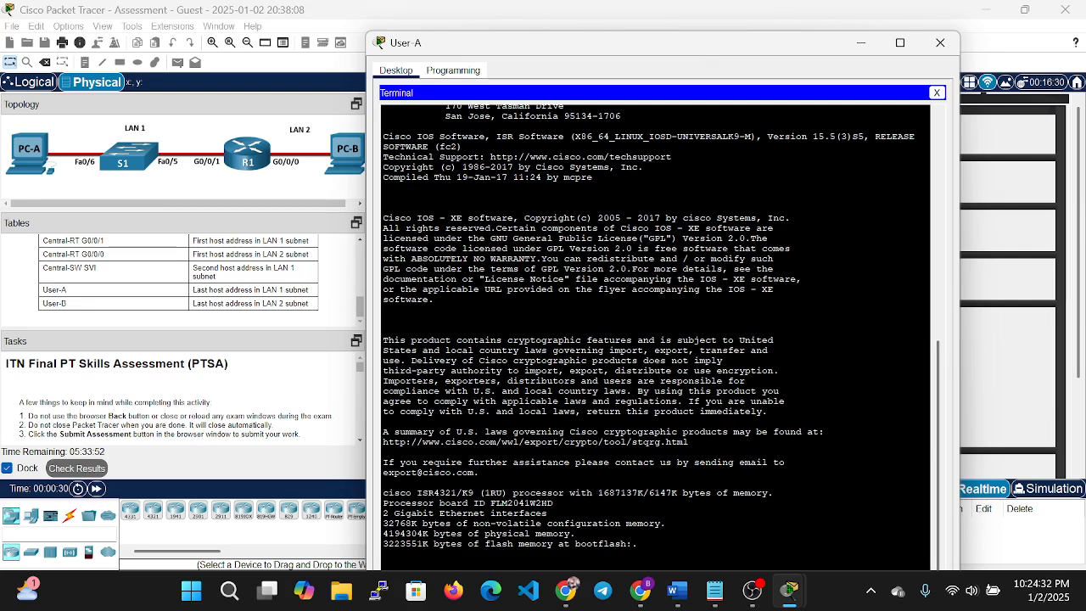
key("Return")
key("Return")
key("Return")
key("Return")
key("Return")
key("Return")
key("Return")
key("Return")
key("Return")
key("Return")
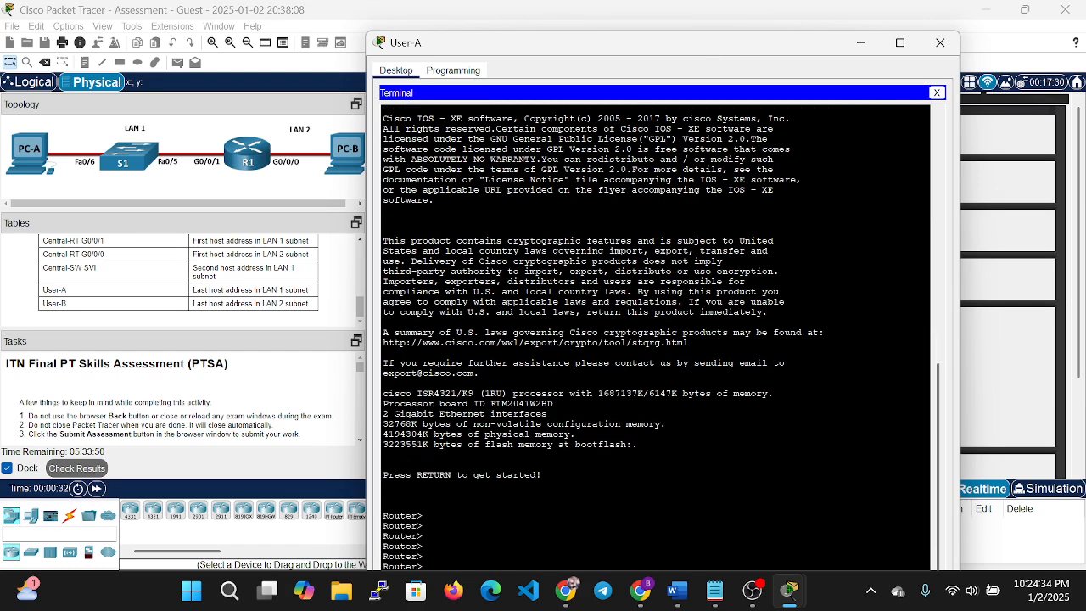
key("Return")
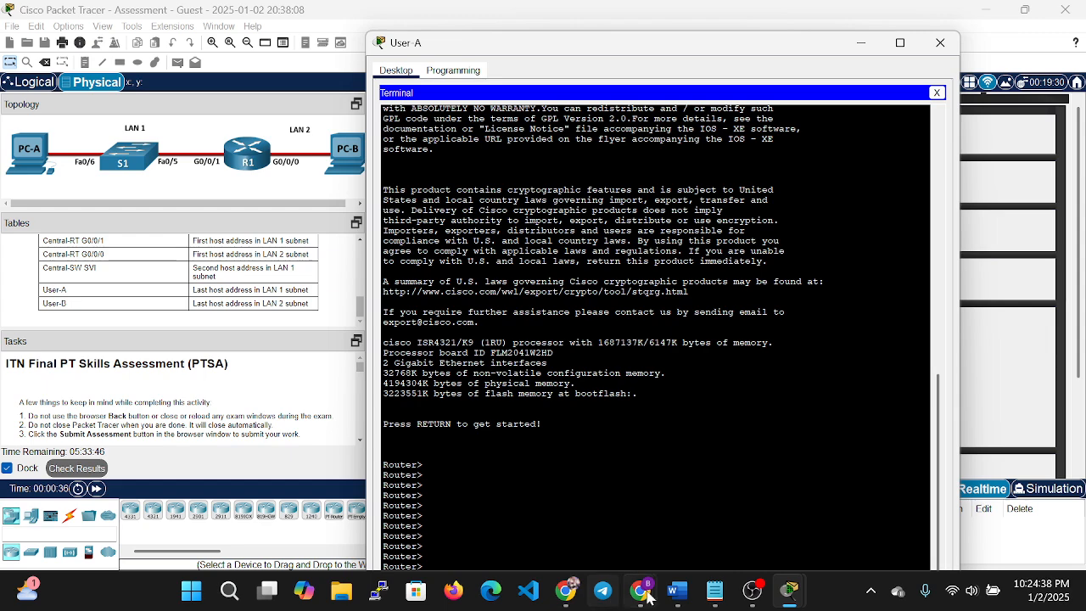
Open a blank Notepad document beside the User-A terminal.
left_click_drag(589, 43, 619, 17)
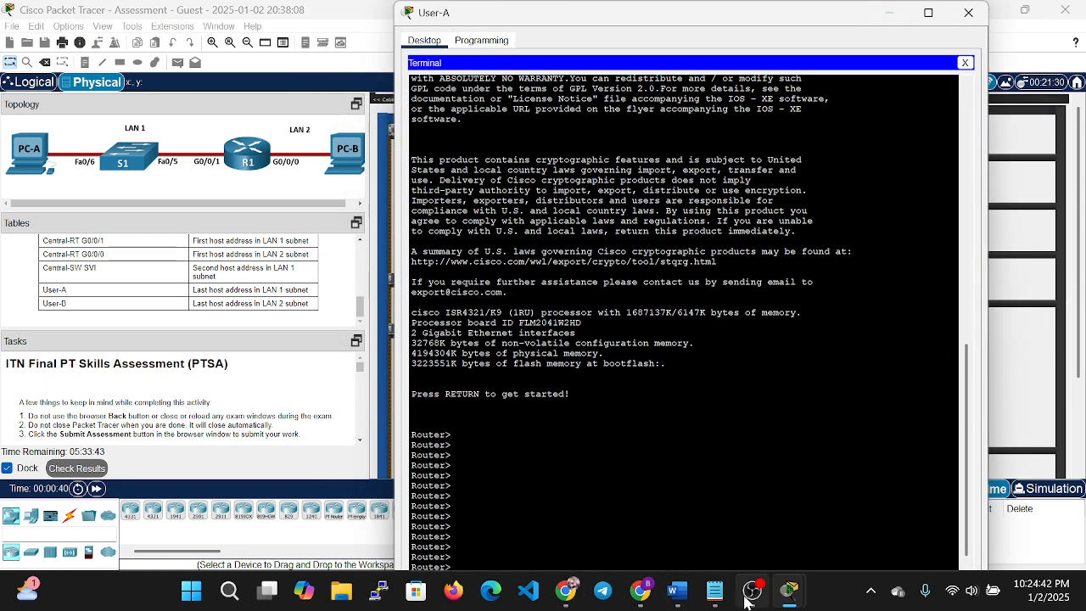
mouse_move(752, 590)
left_click(715, 591)
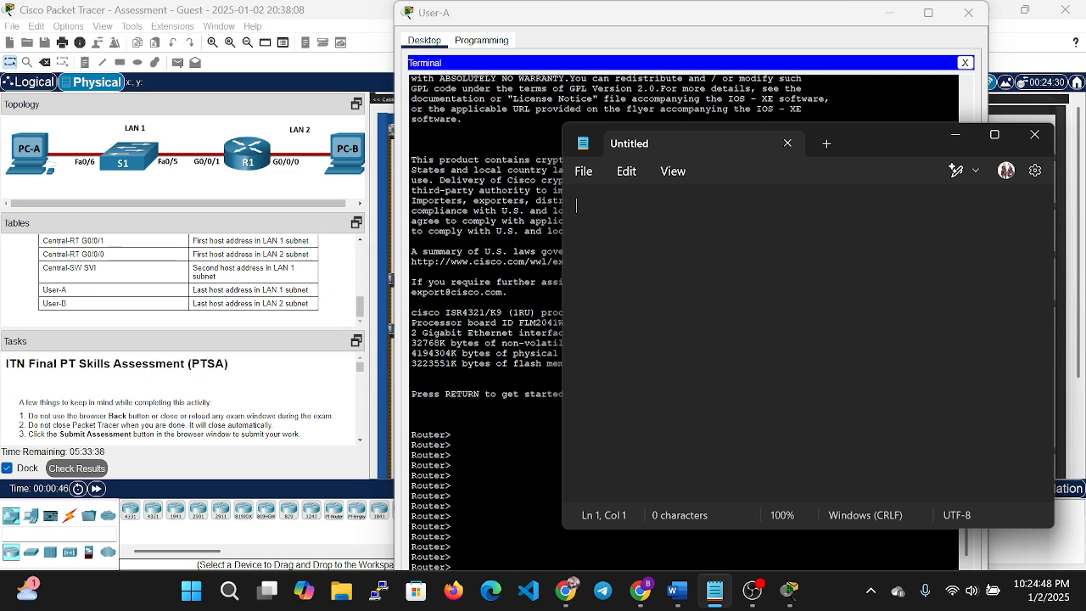
Write enable and configure terminal on the first two lines of a new Notepad document.
type("enable")
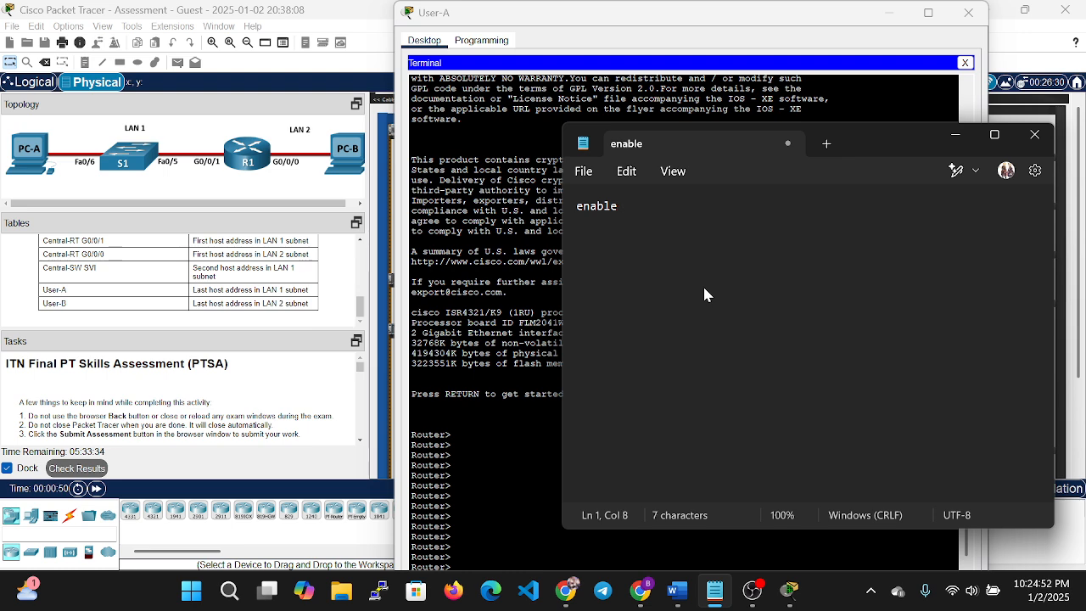
key("BackSpace")
key("Return")
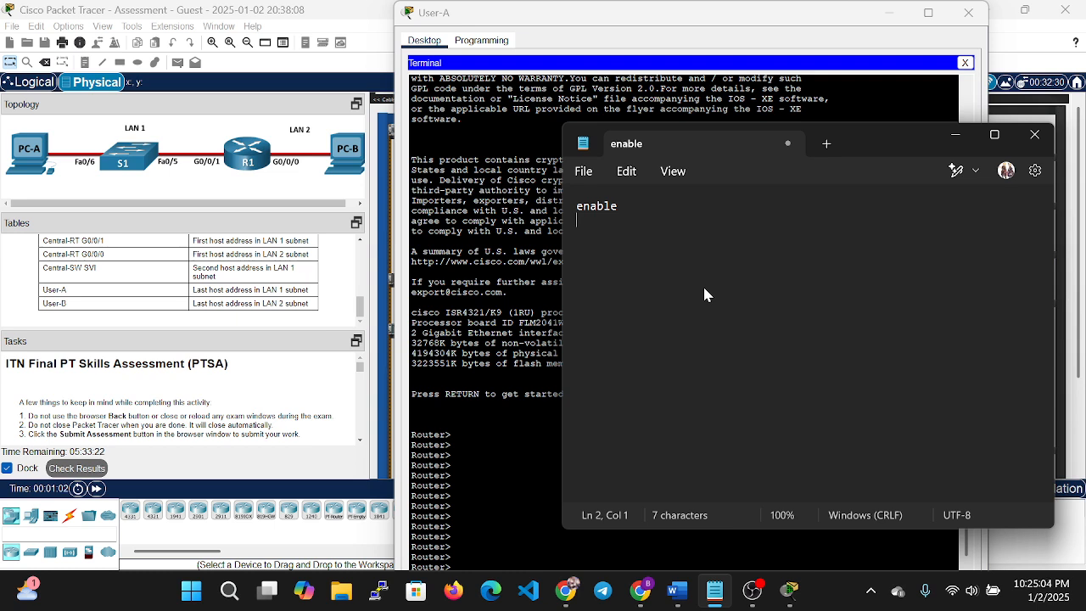
type("con")
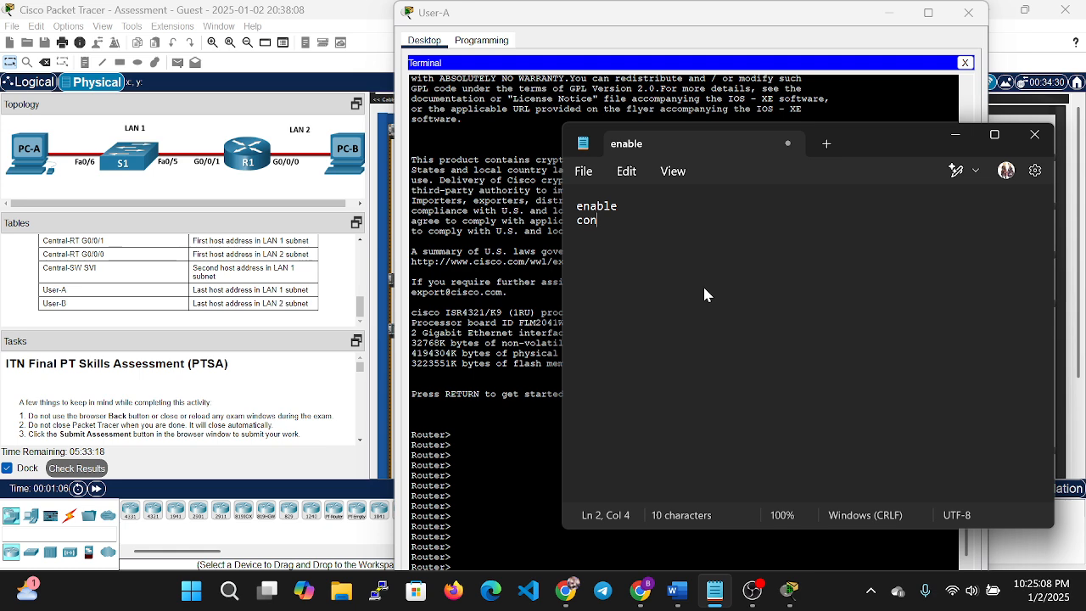
type("figure")
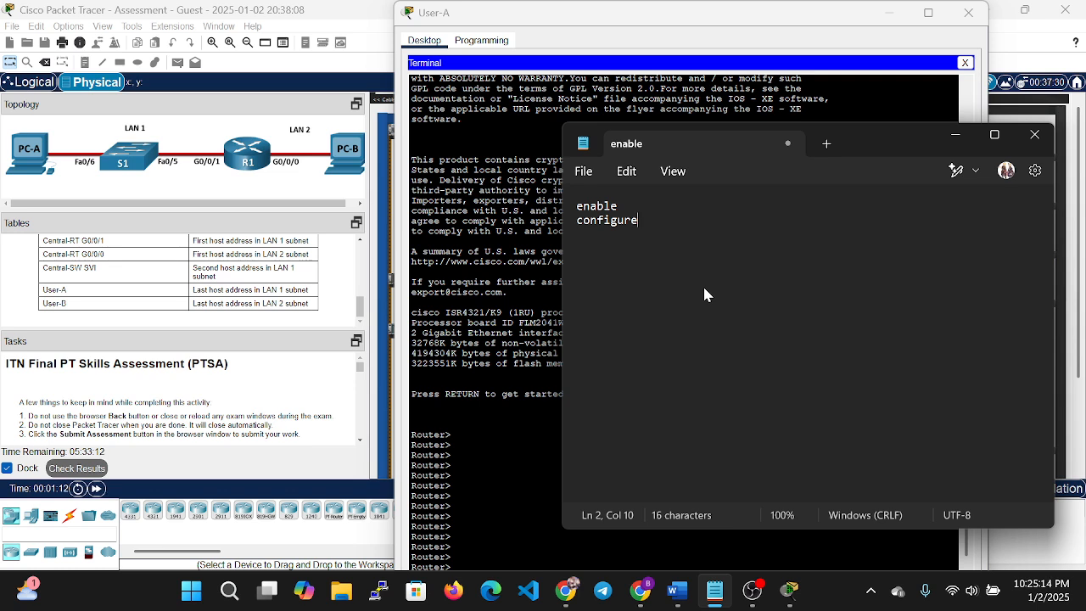
type(" terminal")
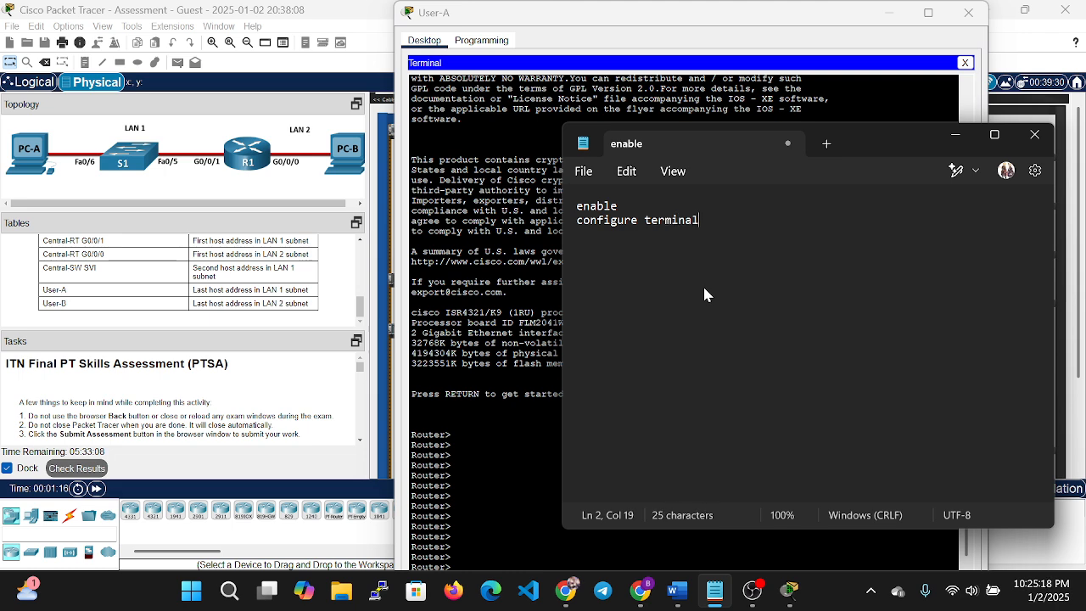
type("/ conft")
key("BackSpace")
type("t")
key("BackSpace")
key("BackSpace")
key("BackSpace")
key("BackSpace")
key("BackSpace")
key("BackSpace")
key("BackSpace")
key("BackSpace")
key("Return")
Add no ip domain-lookup and begin a hostname line below it.
scroll(340, 382, "down", 5)
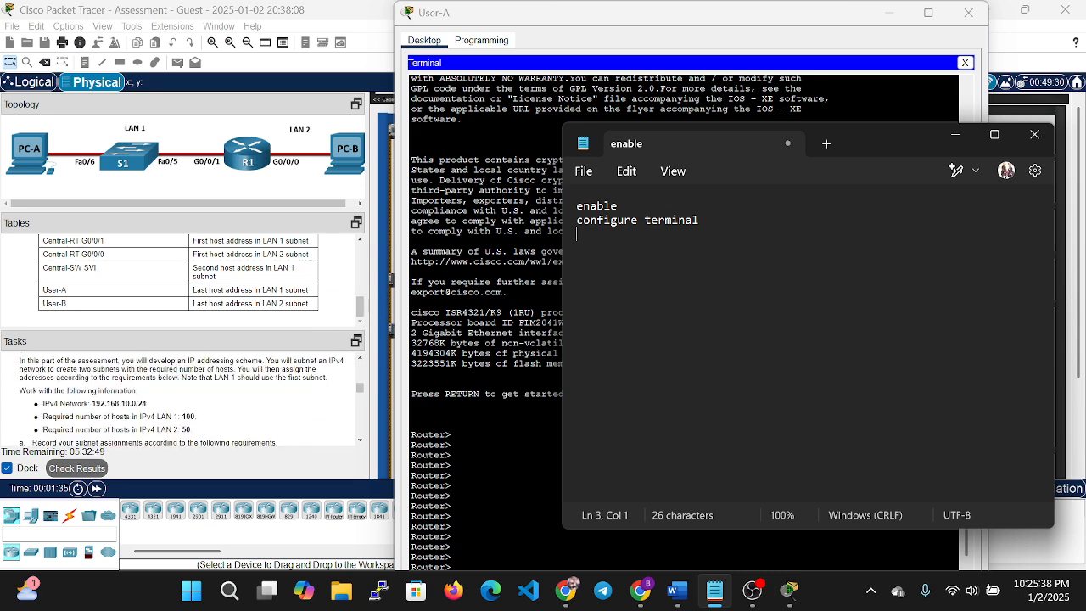
scroll(196, 393, "down", 6)
scroll(196, 393, "up", 10)
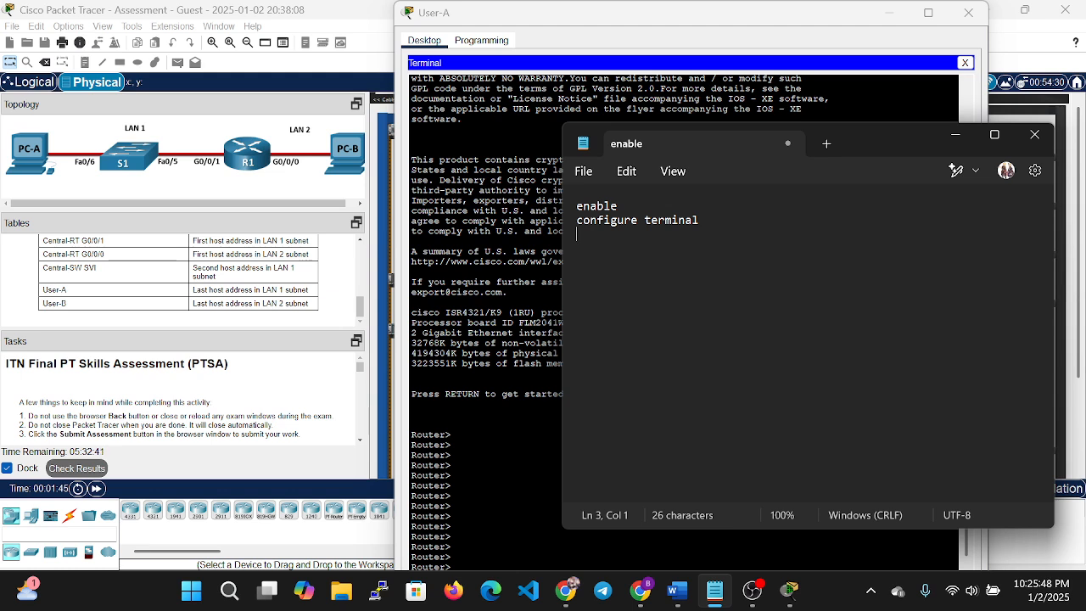
type("no ip domain")
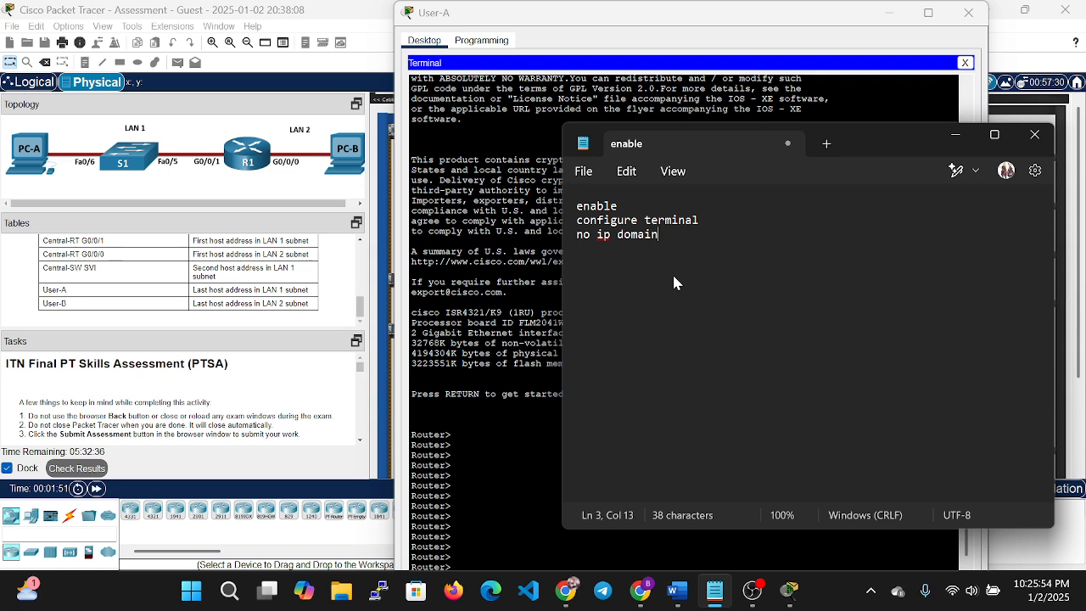
type("-lookup")
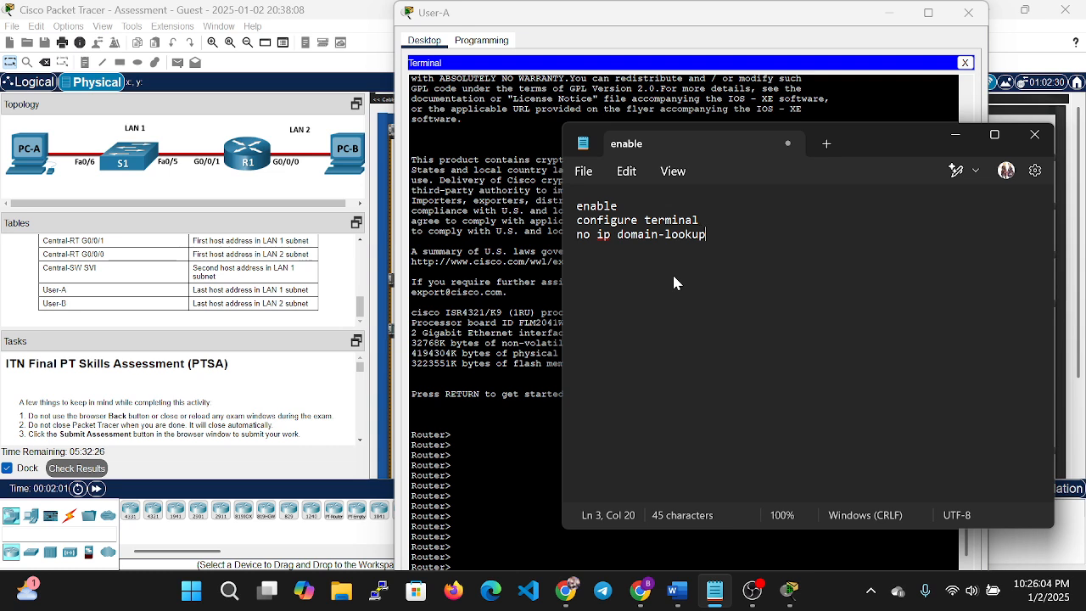
key("Return")
type("hostname")
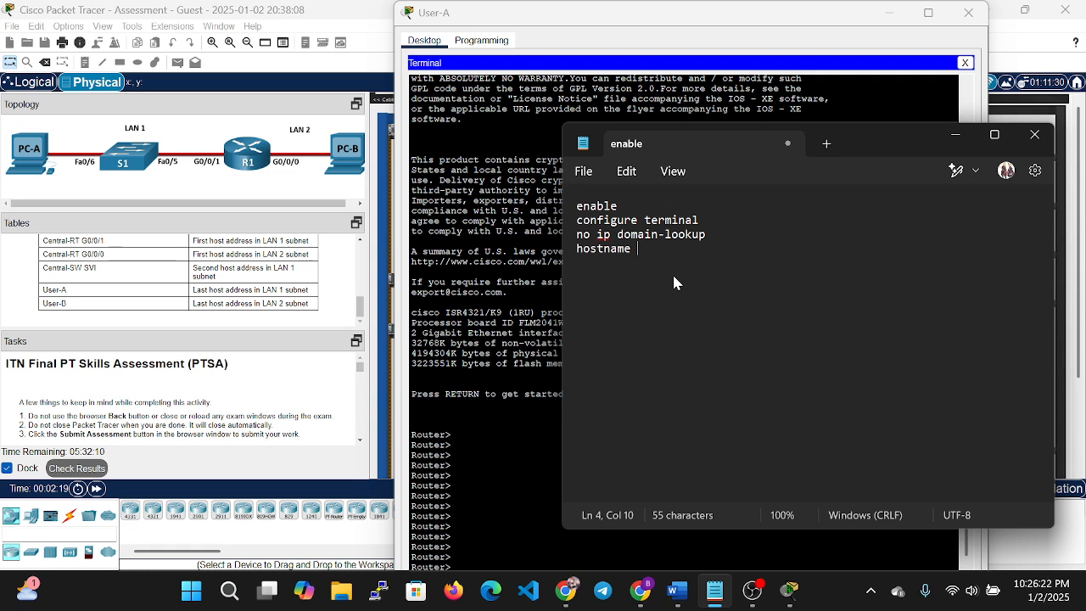
Finish the line as hostname R1 and begin a banner motd line with #Un.
type("R")
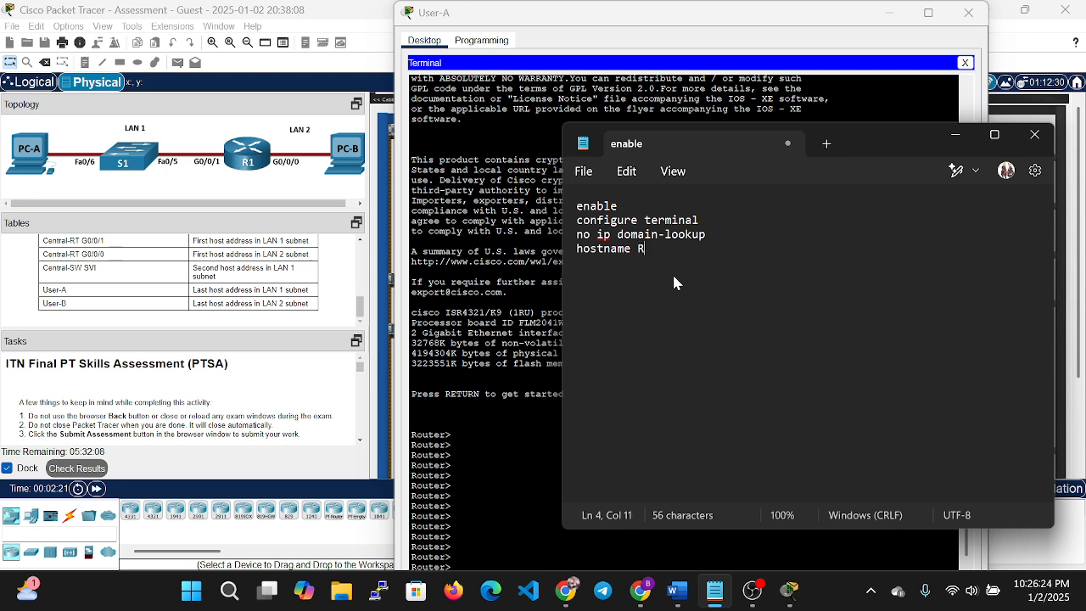
type("1")
key("Return")
type("banner ")
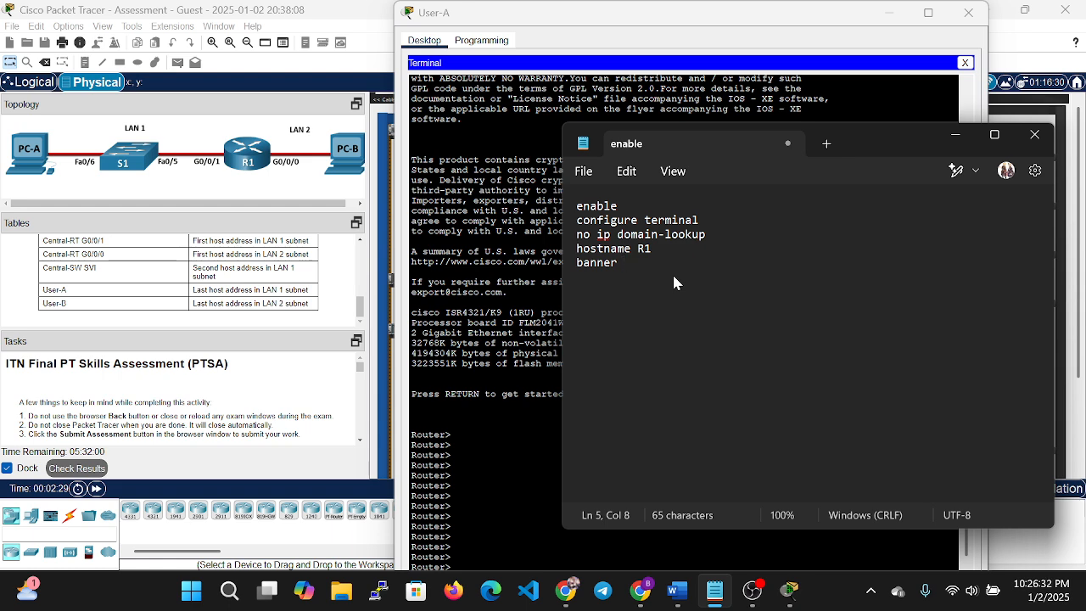
type("motd")
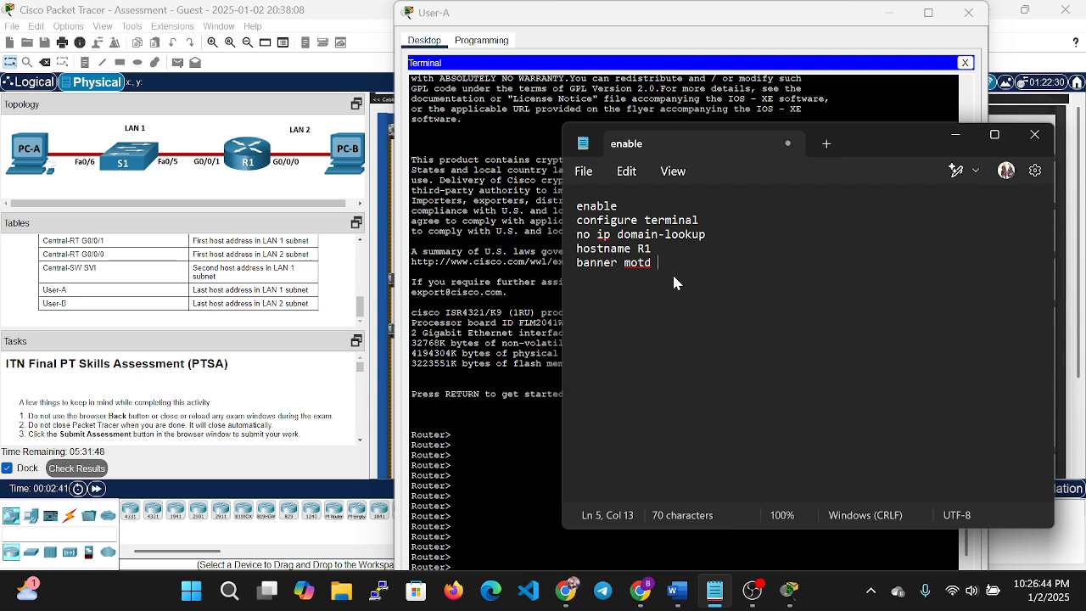
type("#Un")
scroll(123, 378, "down", 1)
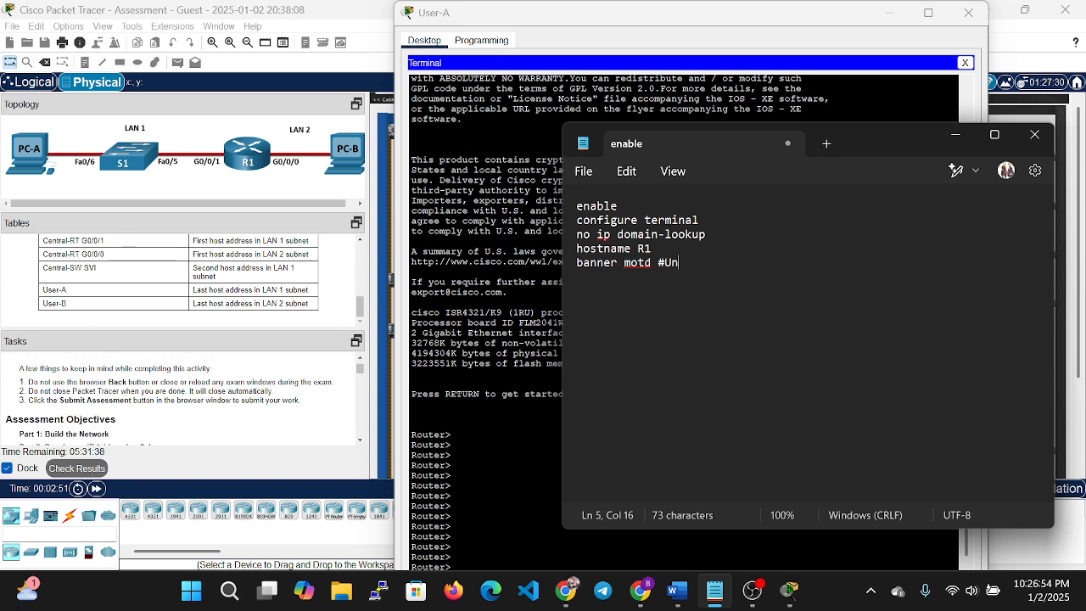
scroll(242, 406, "down", 2)
scroll(242, 405, "down", 2)
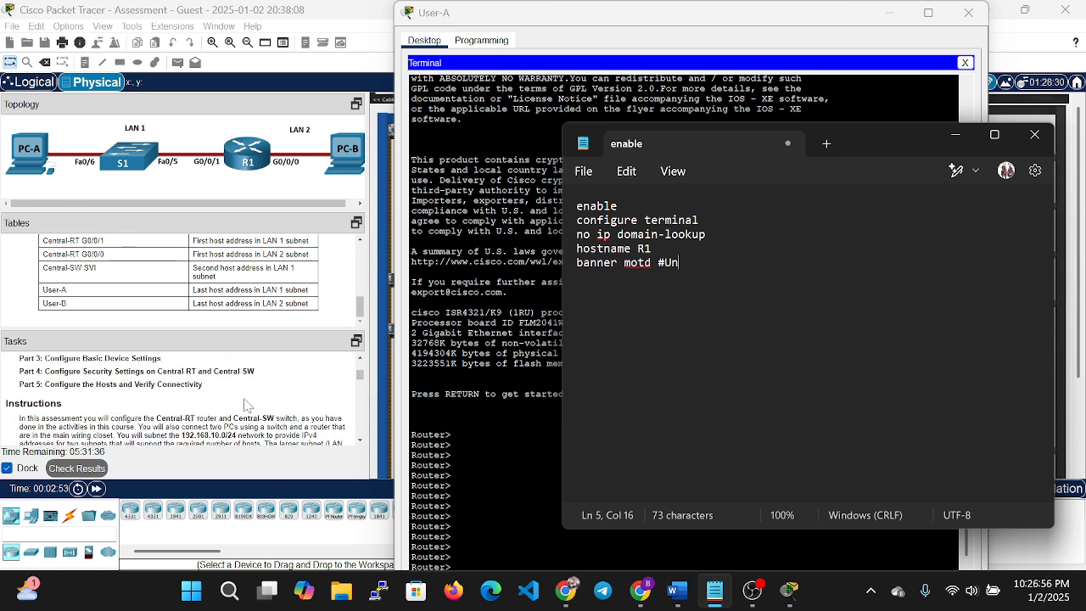
scroll(221, 412, "down", 1)
scroll(229, 412, "down", 1)
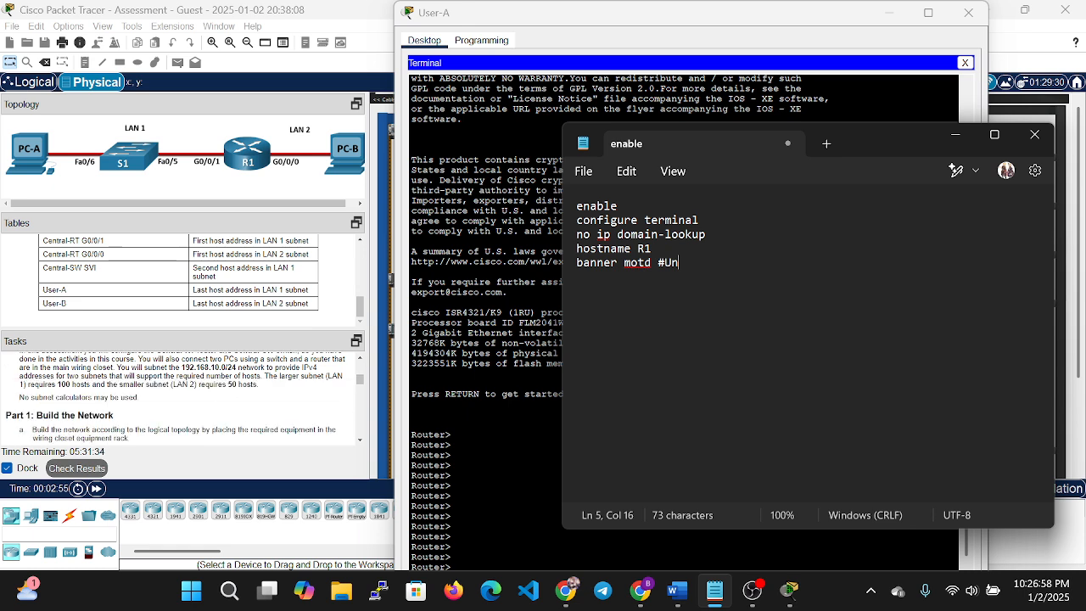
scroll(250, 411, "down", 2)
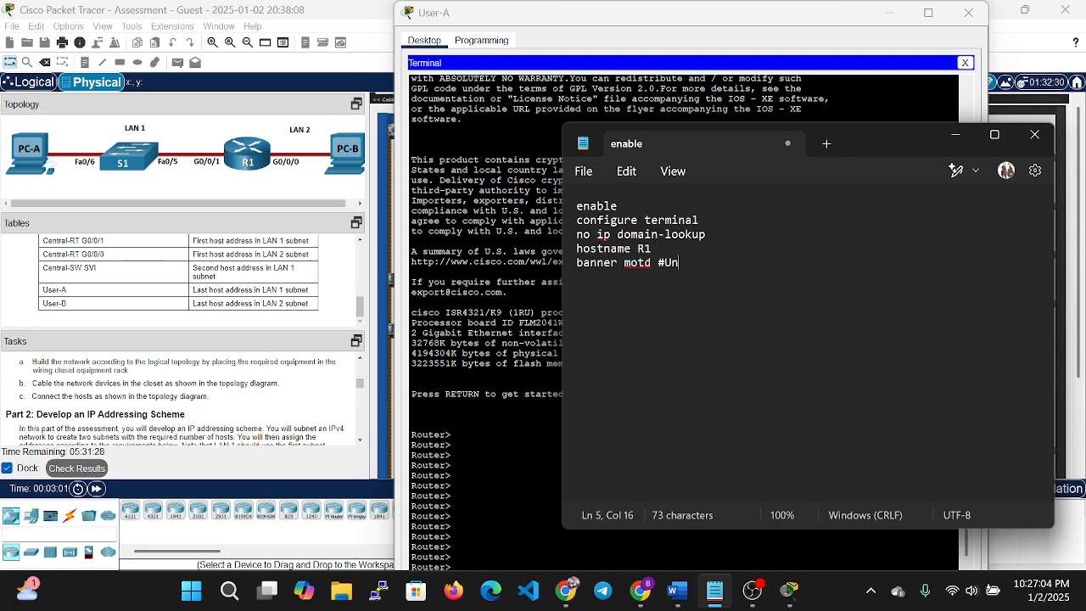
Complete the banner as 'Unauthorized access to this device is prohibited#' and begin an interface line.
type("authorized ")
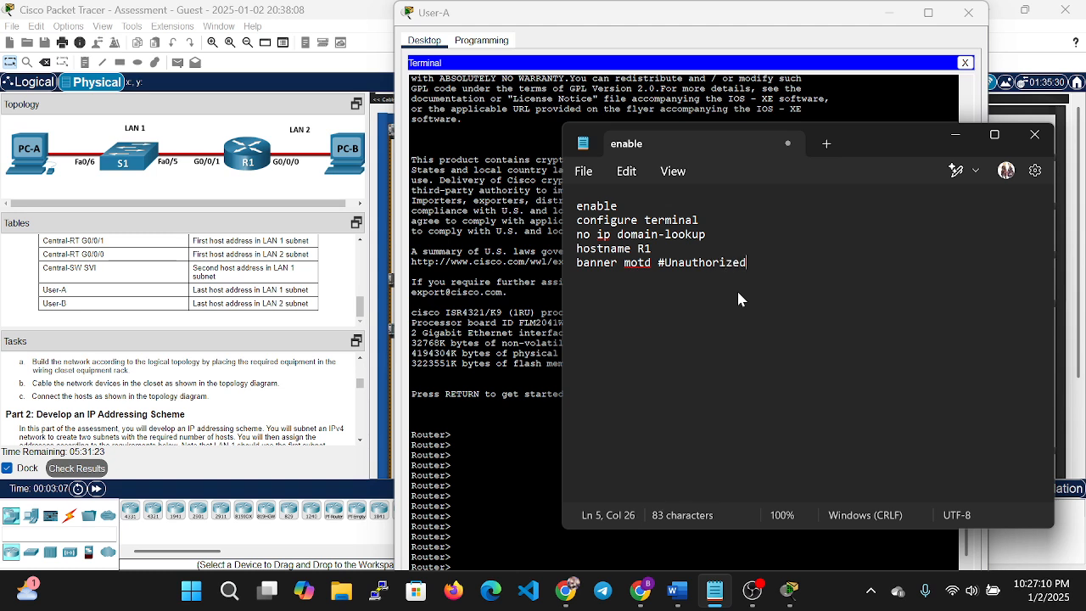
type("access to")
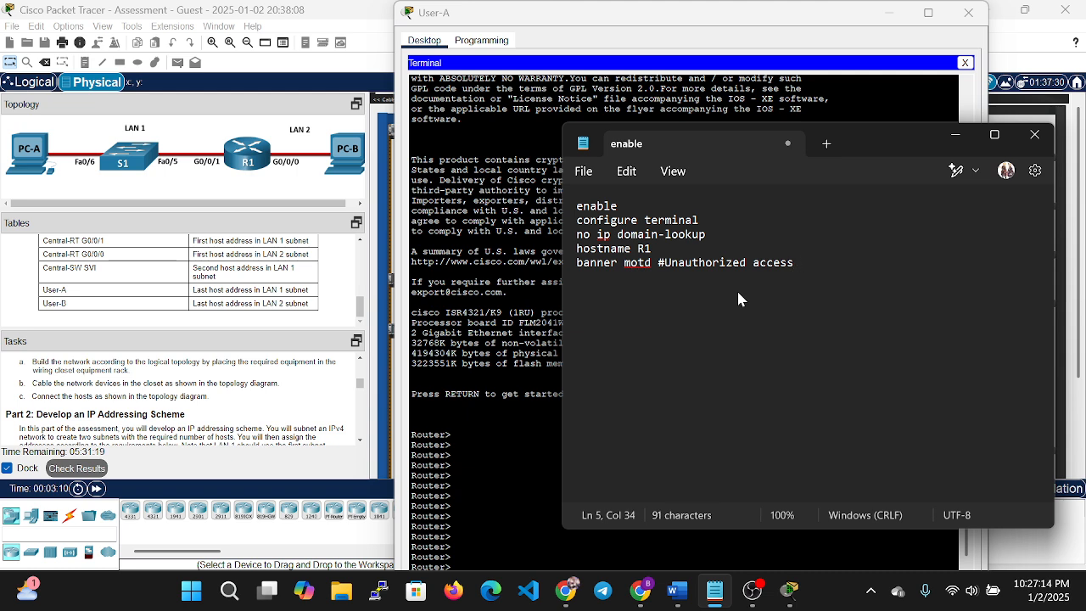
type(" this ")
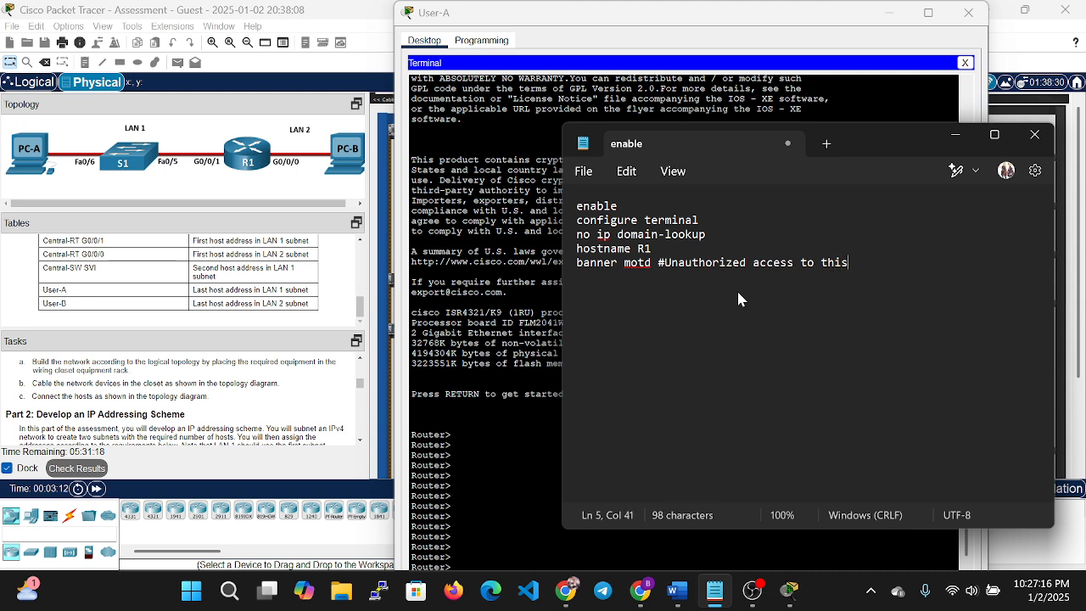
type("de")
key("BackSpace")
type("v")
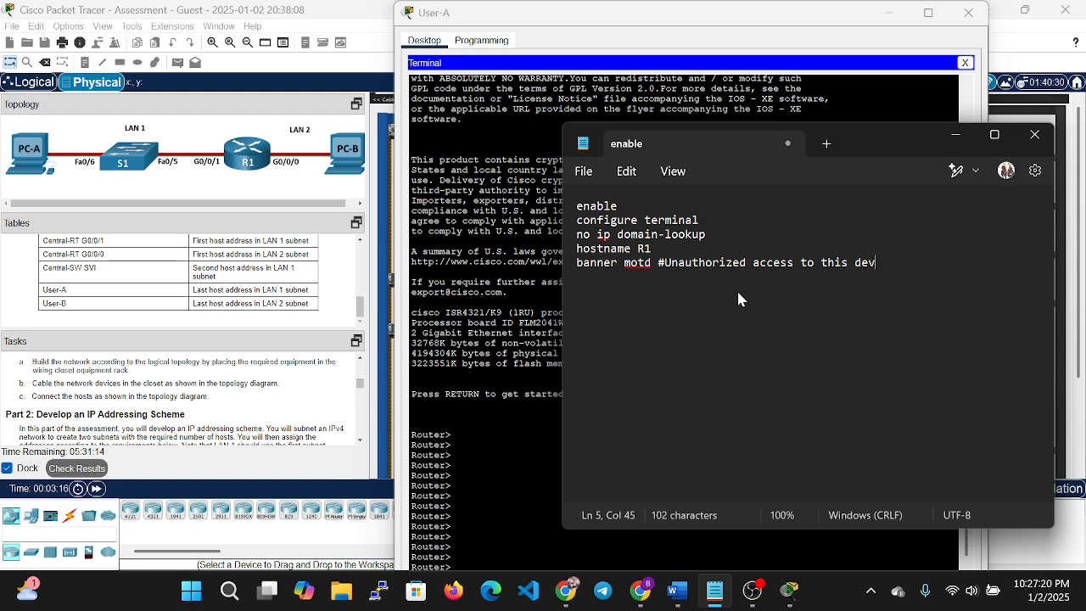
type("ice is pr")
key("BackSpace")
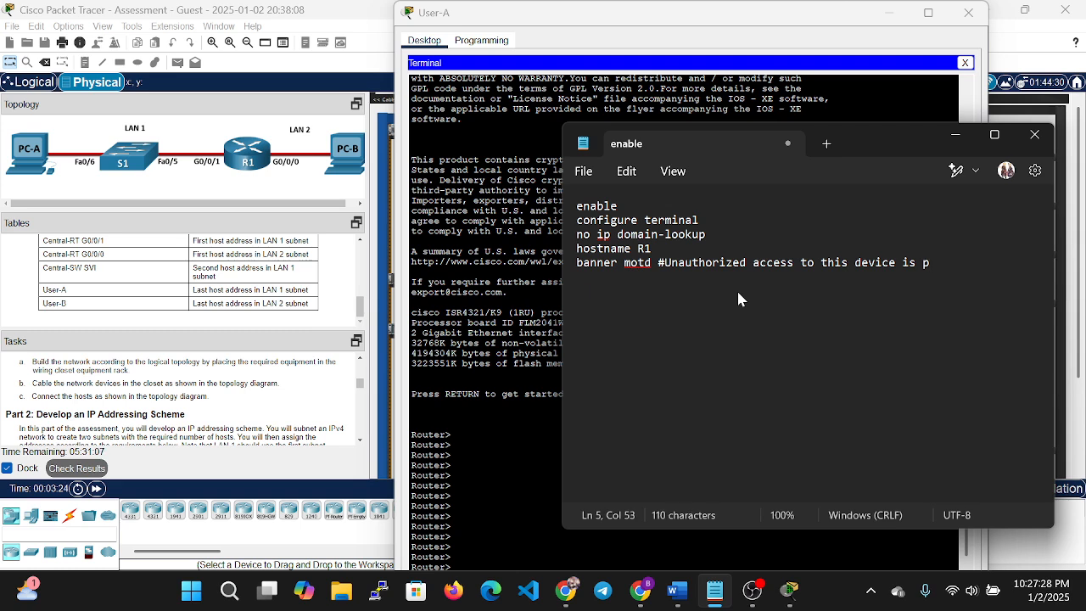
type("o")
key("BackSpace")
type("rohibited")
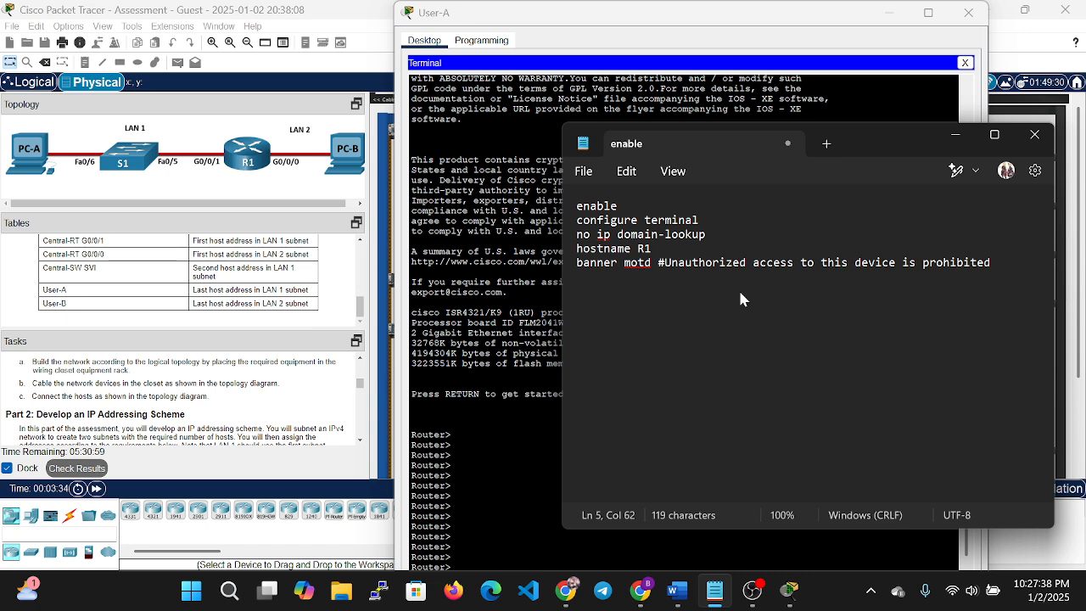
type("#")
key("Return")
key("Return")
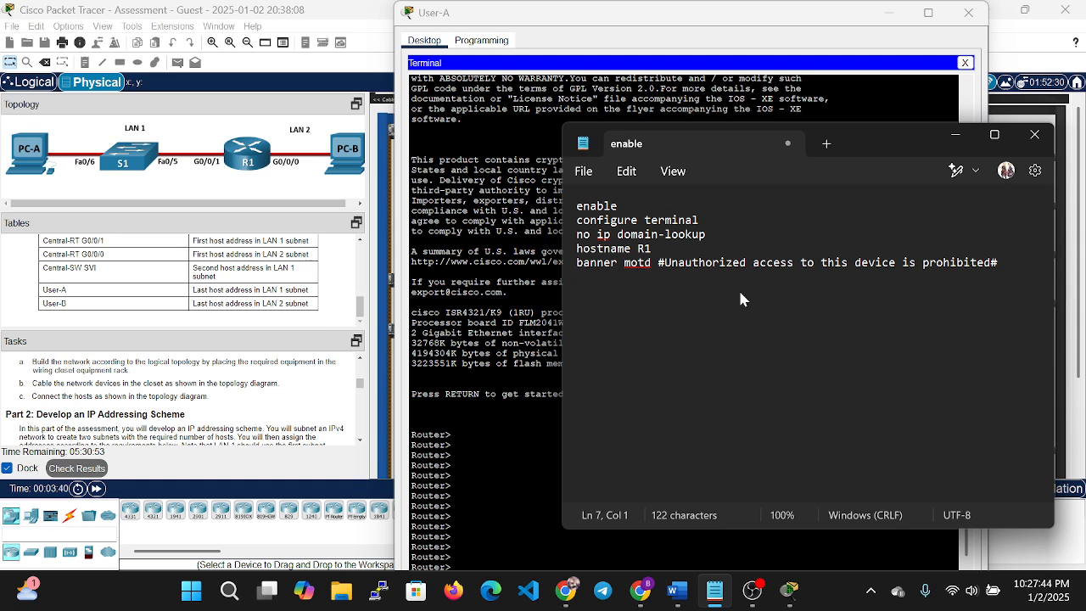
type("interface")
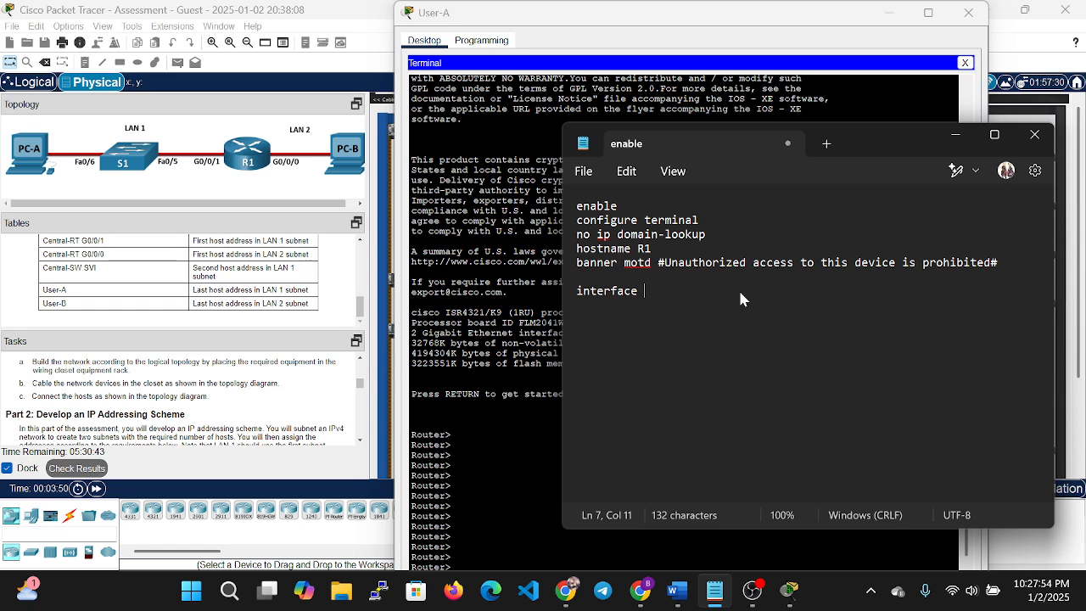
Specify interface g0/0/0 with the line ip address 192.168.10.129.
type("g0/0/0")
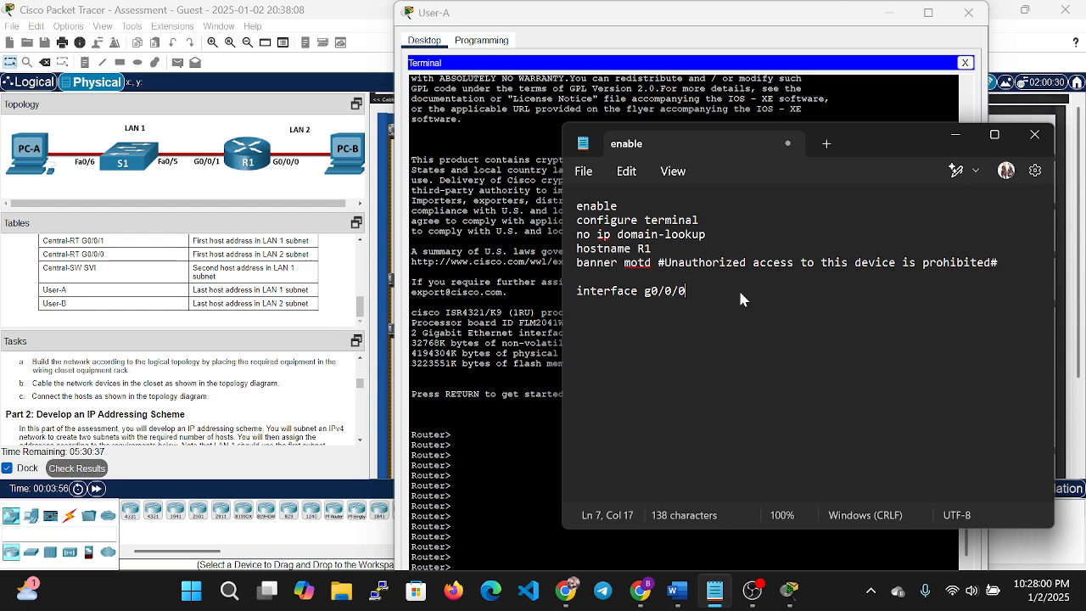
key("Return")
type("ip ac")
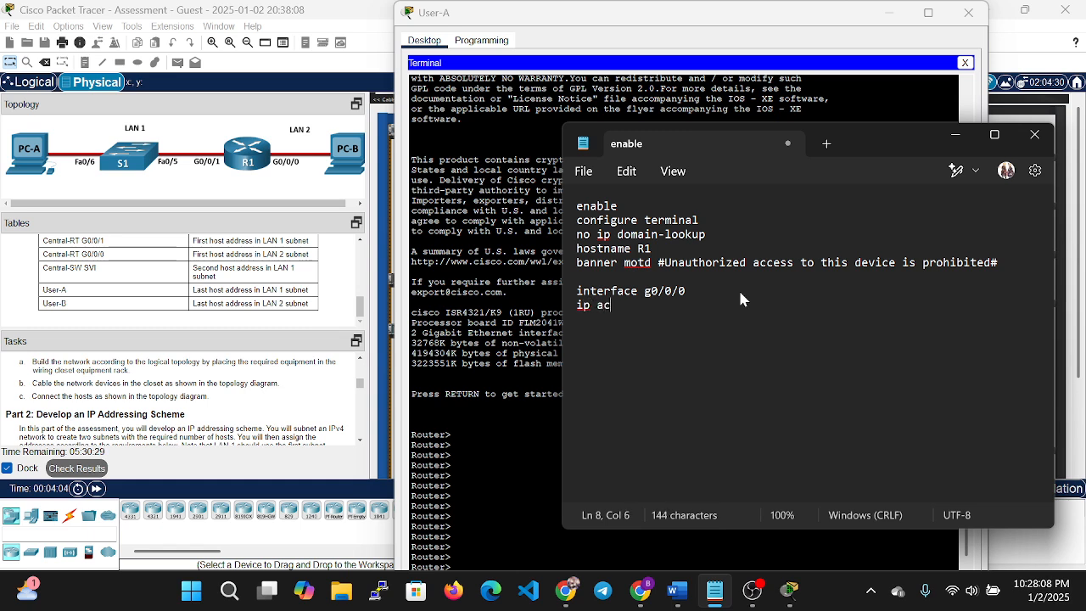
key("BackSpace")
type("ddress 19")
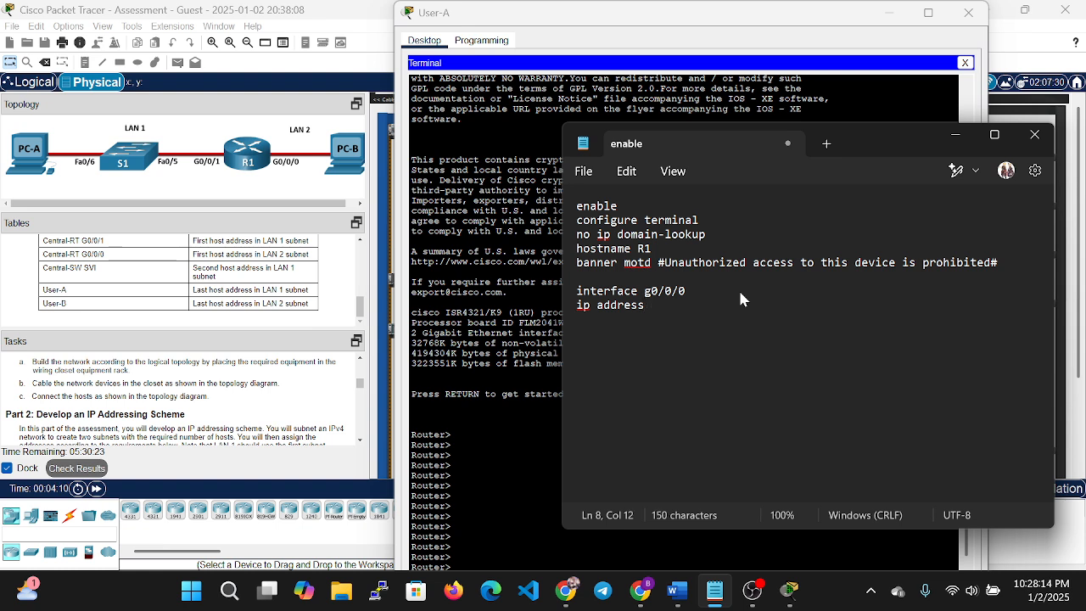
type("2.168.")
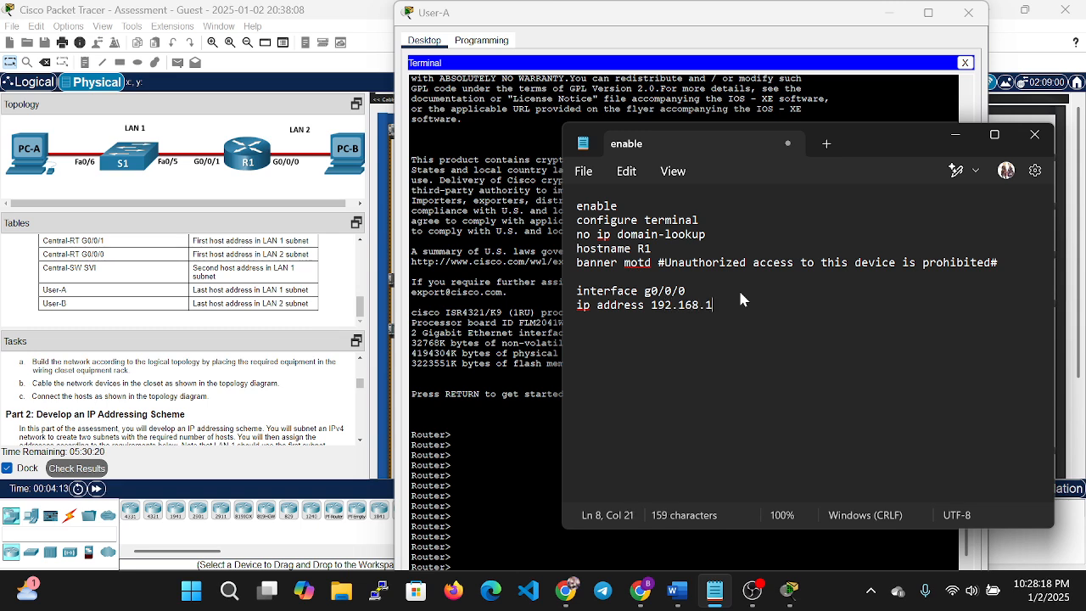
type("10.")
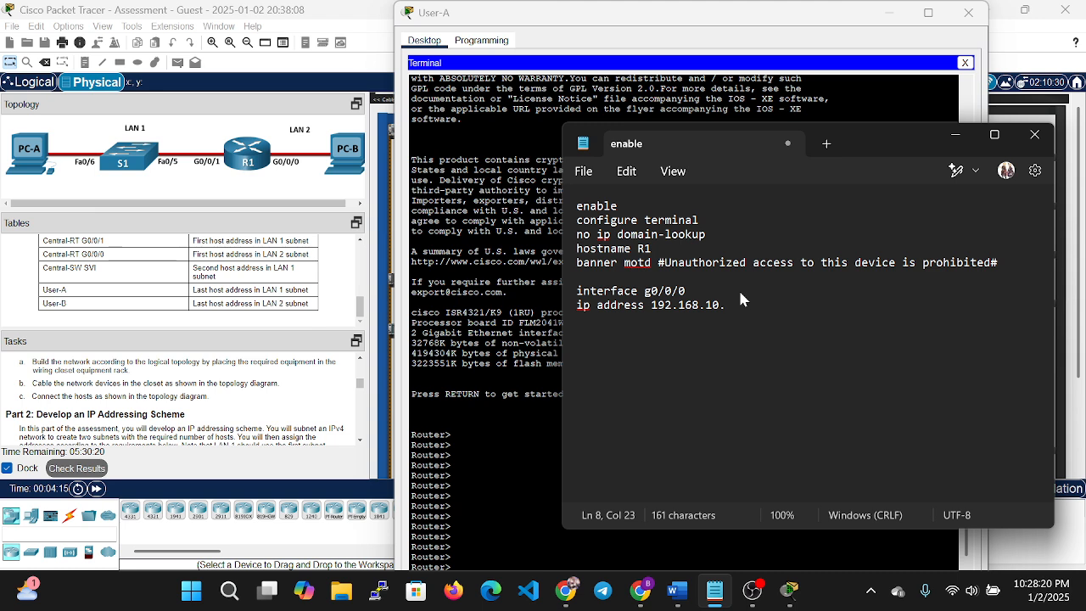
type("129")
key("alt+Tab")
key("Tab")
key("Tab")
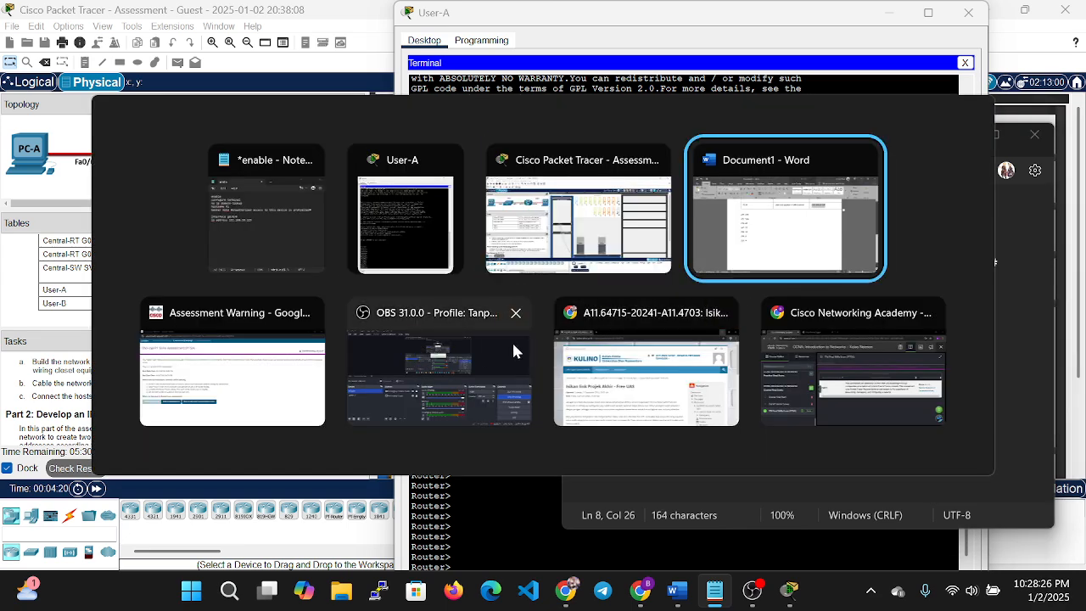
Look up R1 G0/0/0's address 192.168.10.129 in the Word addressing table.
scroll(796, 369, "up", 4)
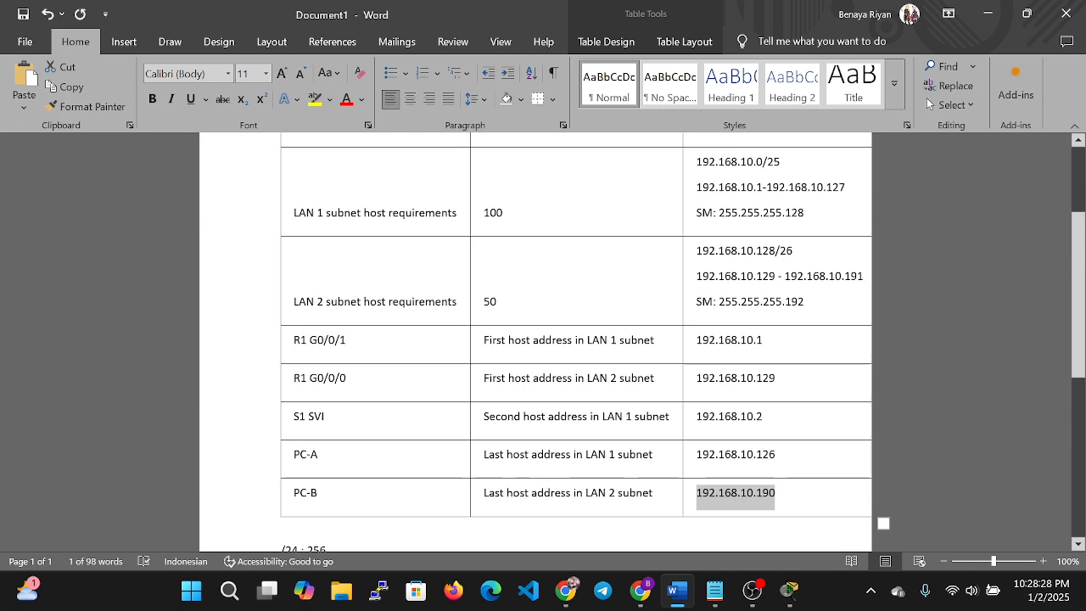
left_click_drag(775, 379, 696, 379)
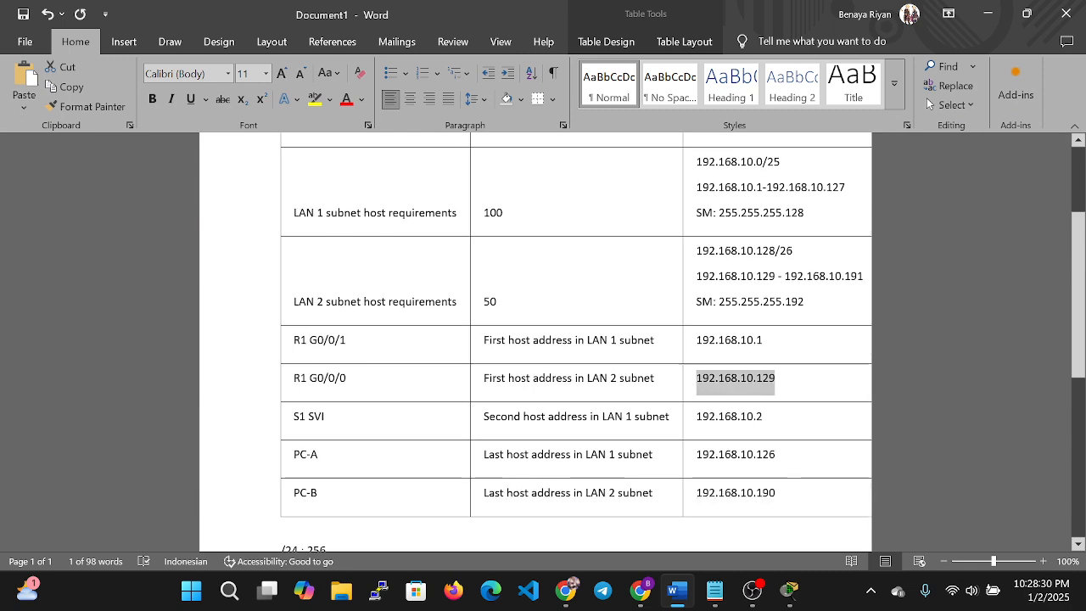
left_click_drag(347, 378, 294, 378)
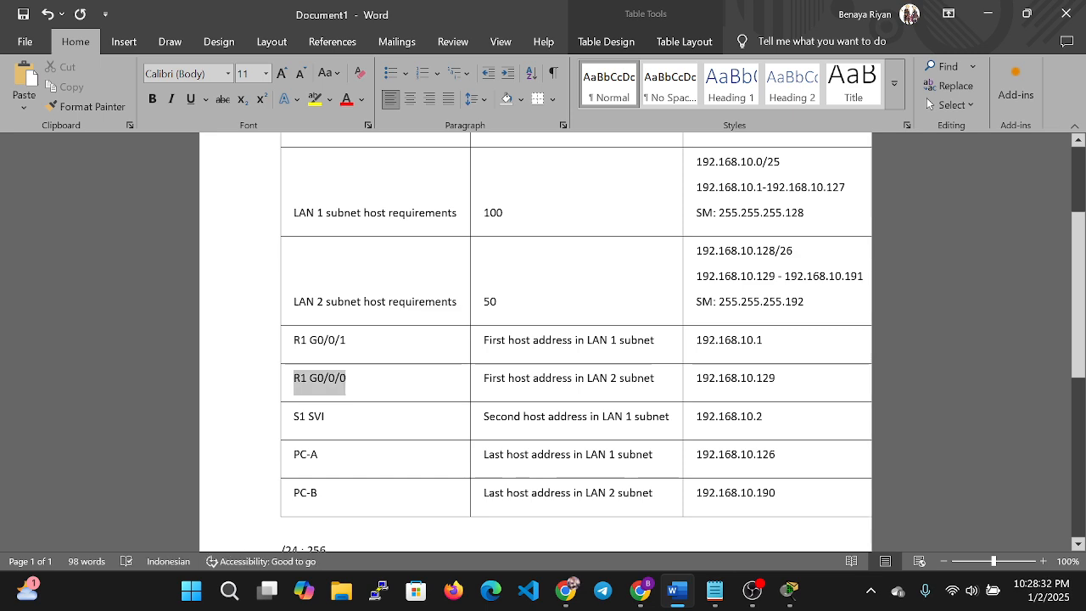
Append subnet mask 255.255.255.192 to the g0/0/0 ip address line.
key("alt+Tab")
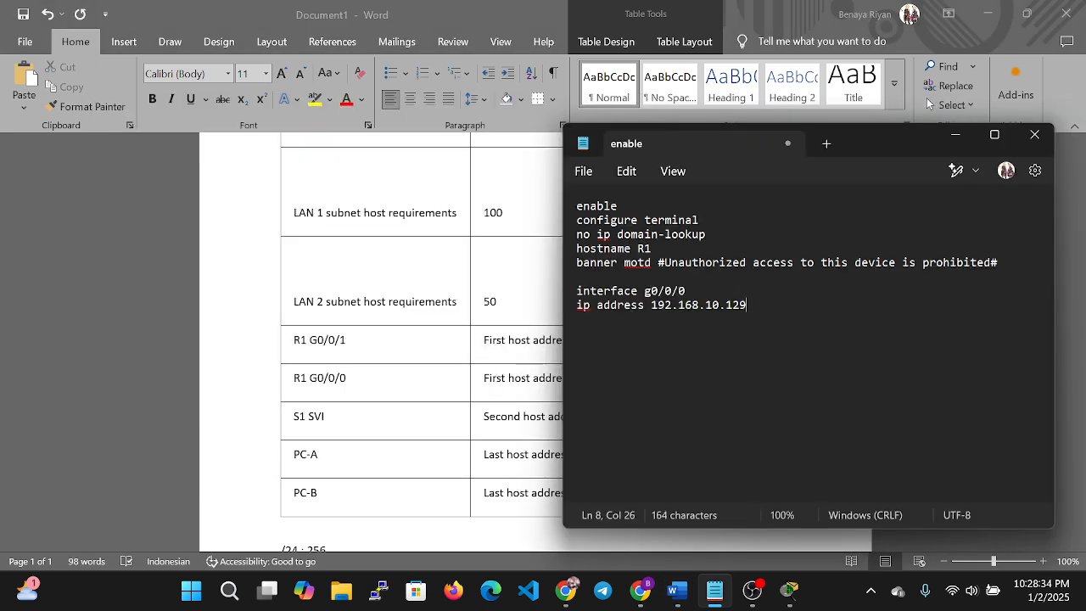
key("Return")
key("BackSpace")
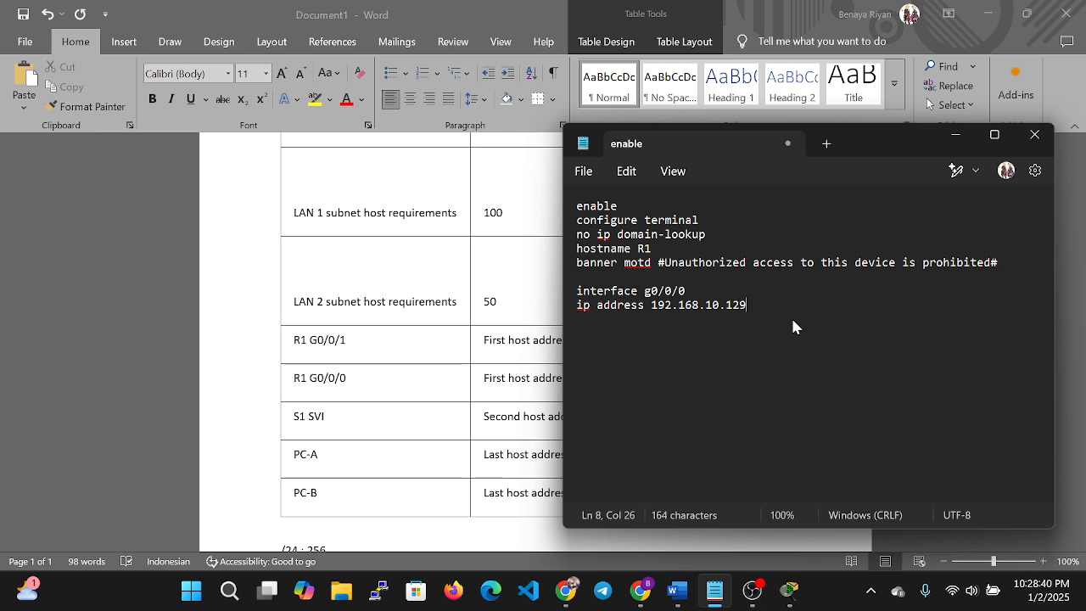
type("255.255.255.192")
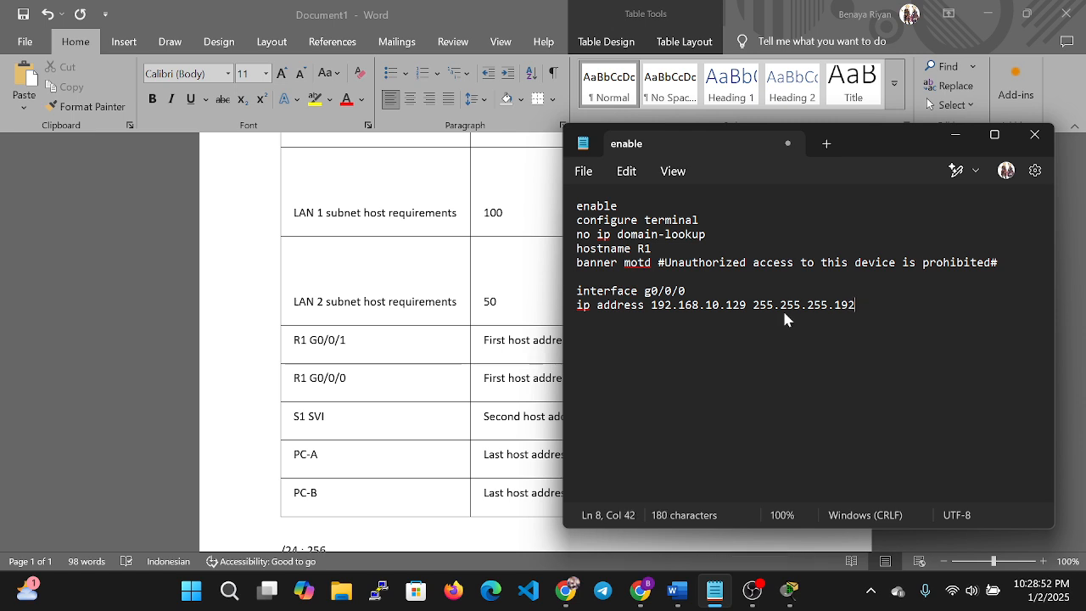
key("Return")
key("alt+Tab")
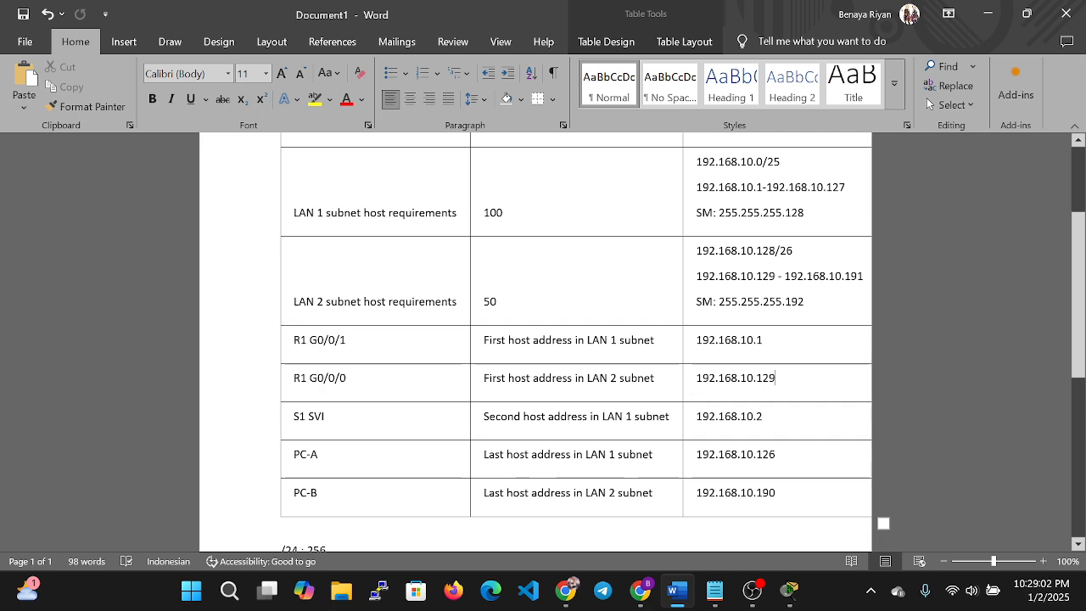
scroll(685, 367, "up", 3)
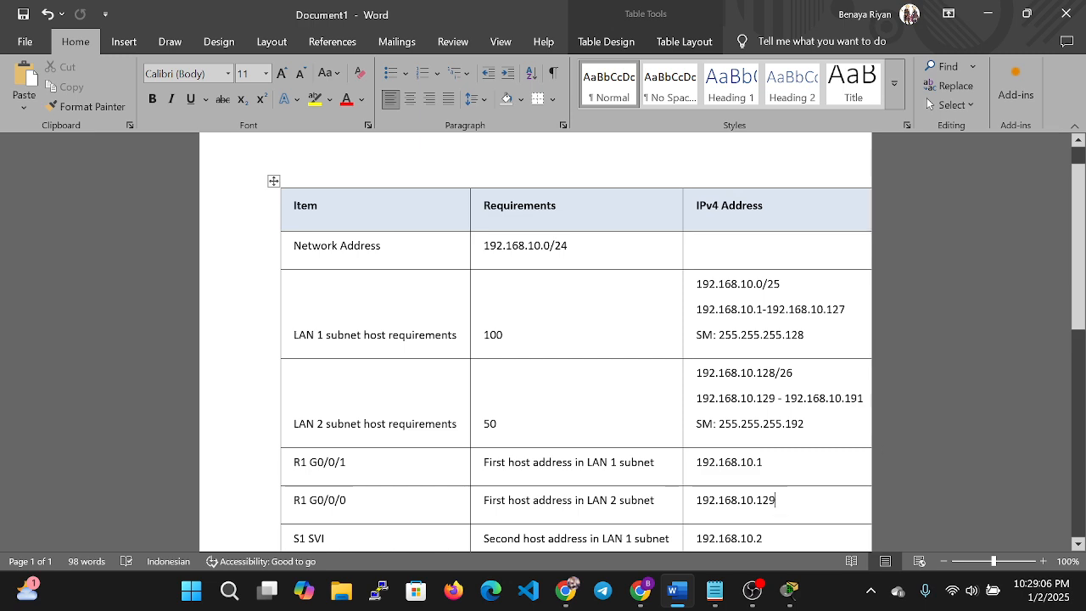
Close the g0/0/0 block with no shutdown and exit.
key("alt+Tab")
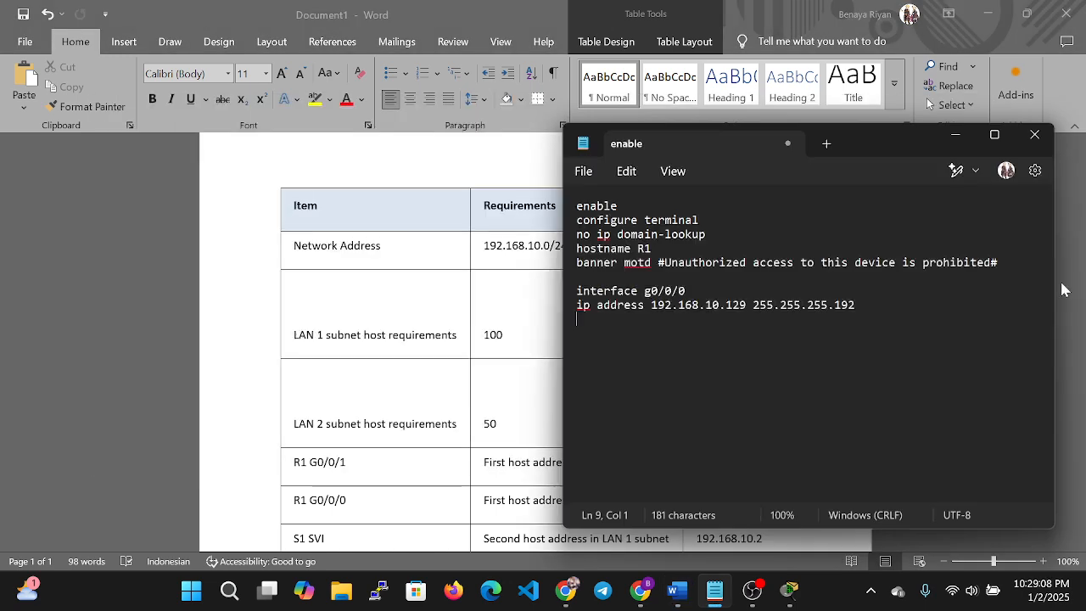
type("no")
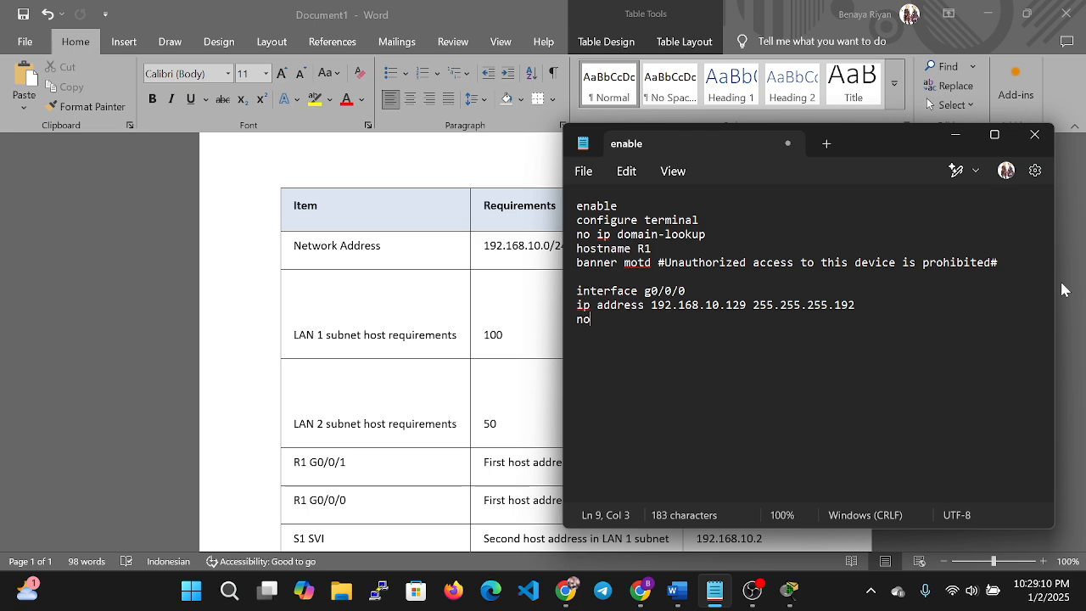
type(" shut")
type("down")
key("Return")
type("exit")
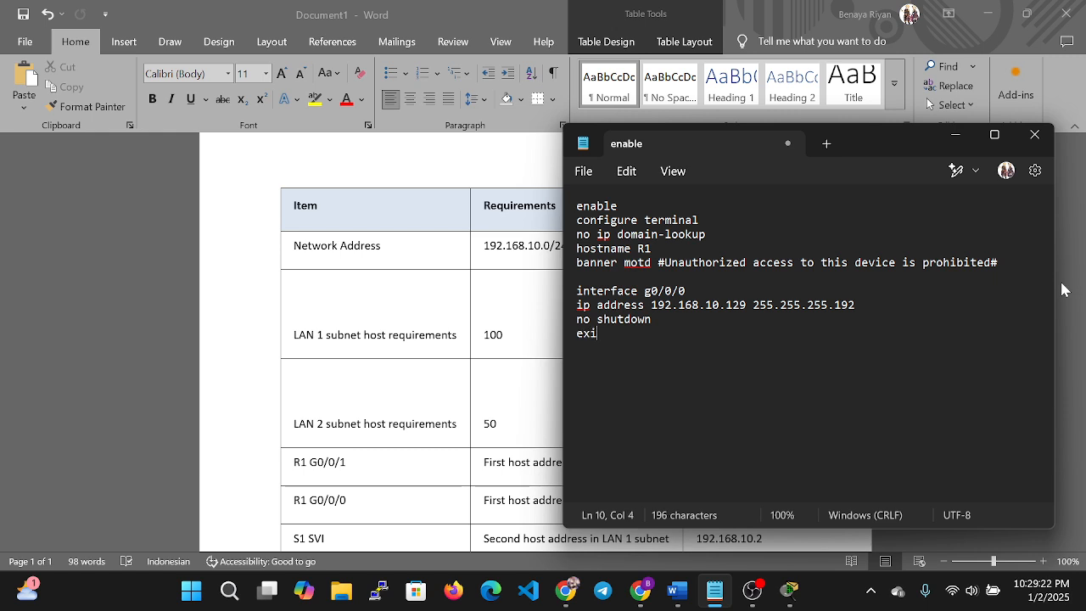
key("Return")
key("Return")
Duplicate the g0/0/0 block below and start renaming the copy's interface.
key("Up")
key("Up")
key("Up")
key("Up")
key("Up")
key("shift+Down")
key("shift+Down")
key("shift+Down")
key("shift+End")
key("ctrl+c")
key("Down")
key("Down")
key("ctrl+v")
key("Up")
key("Up")
key("Up")
key("Right")
key("Right")
key("Right")
key("Right")
key("Right")
key("Right")
key("Right")
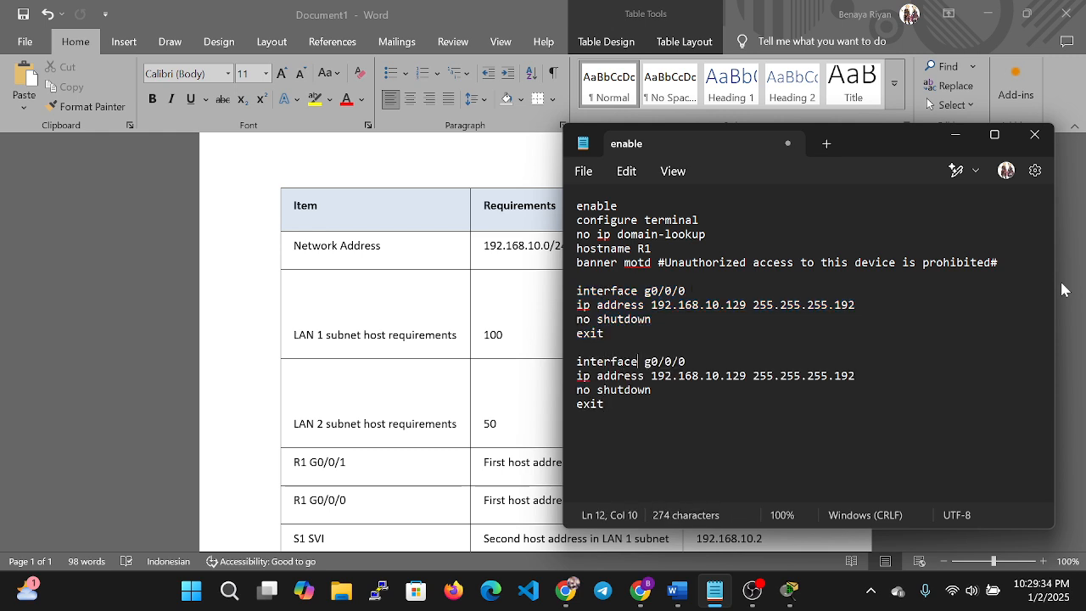
key("Right")
key("Right")
key("Right")
key("Right")
key("Right")
key("BackSpace")
Relabel the copy as g0/0/1 with ip address 192.168.10.1 255.255.255.128.
type("1")
scroll(300, 385, "down", 1)
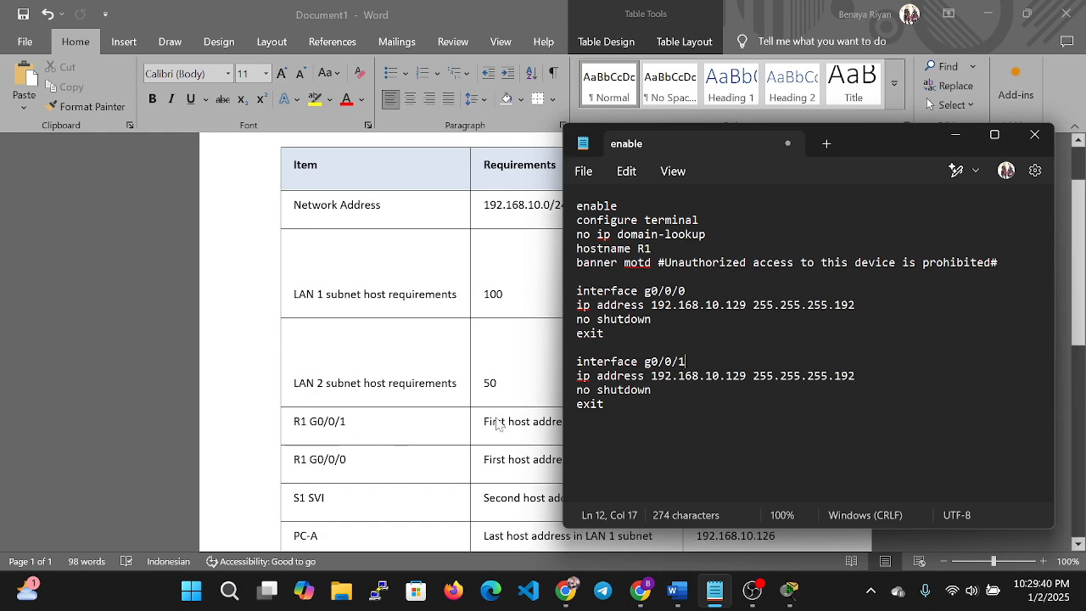
left_click_drag(859, 140, 502, 160)
left_click(385, 389)
key("BackSpace")
key("BackSpace")
key("Right")
key("Right")
key("Right")
key("Right")
key("Right")
key("Right")
key("Right")
key("Right")
key("Right")
key("Right")
key("Right")
key("Right")
key("Right")
key("Right")
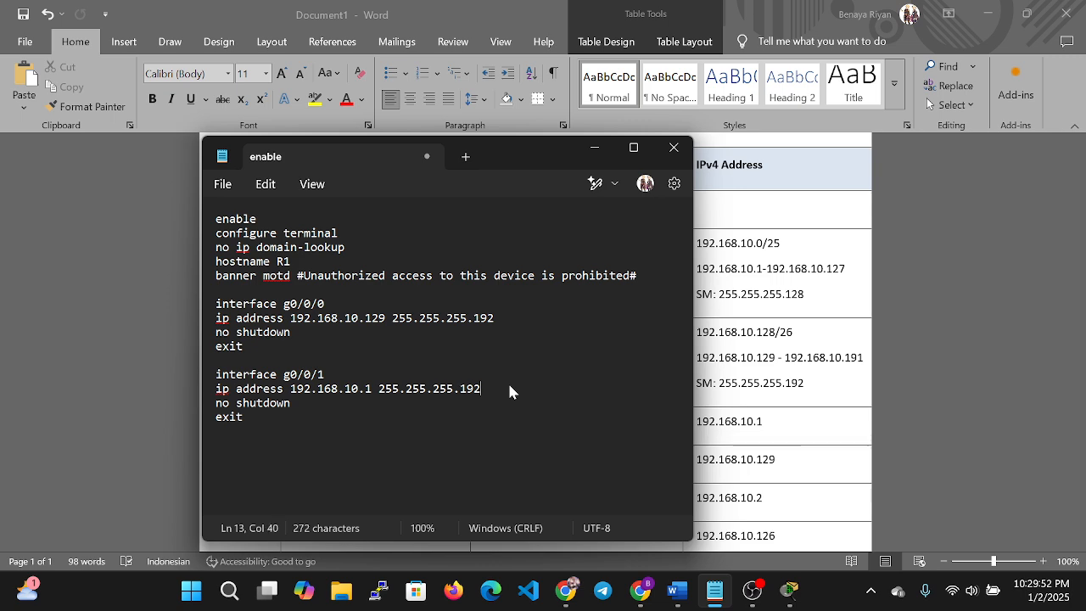
key("Delete")
key("Delete")
type("28")
Insert a description line directly under interface g0/0/1.
key("Return")
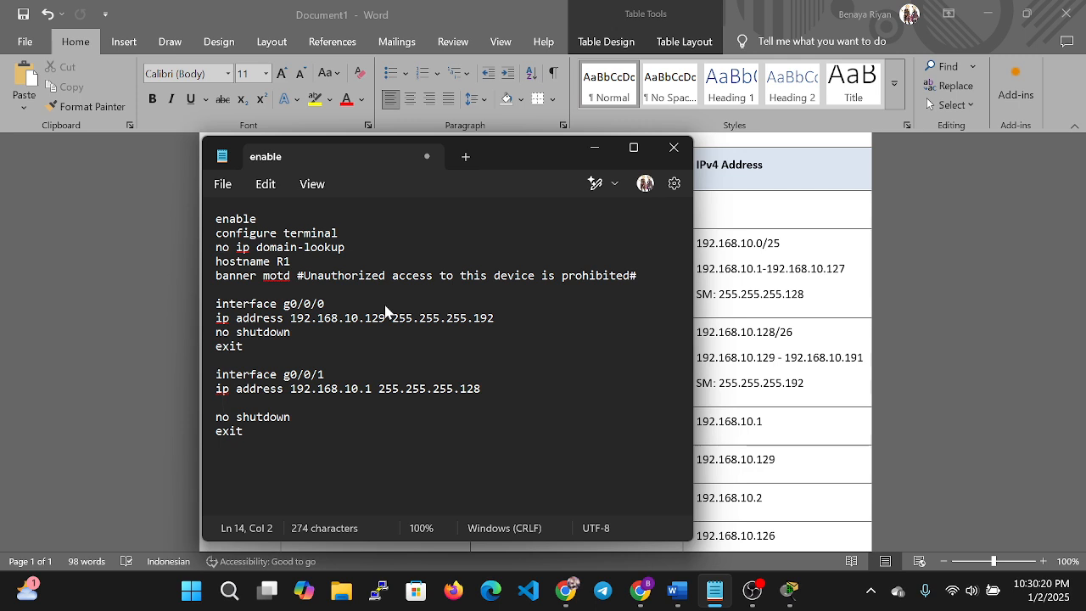
key("BackSpace")
key("BackSpace")
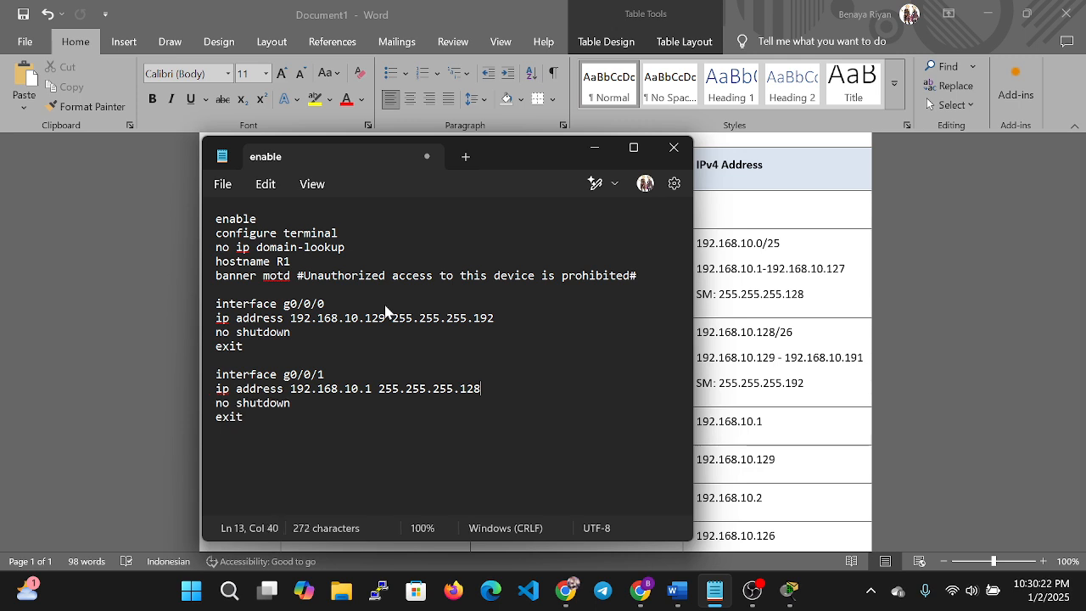
key("Up")
key("Return")
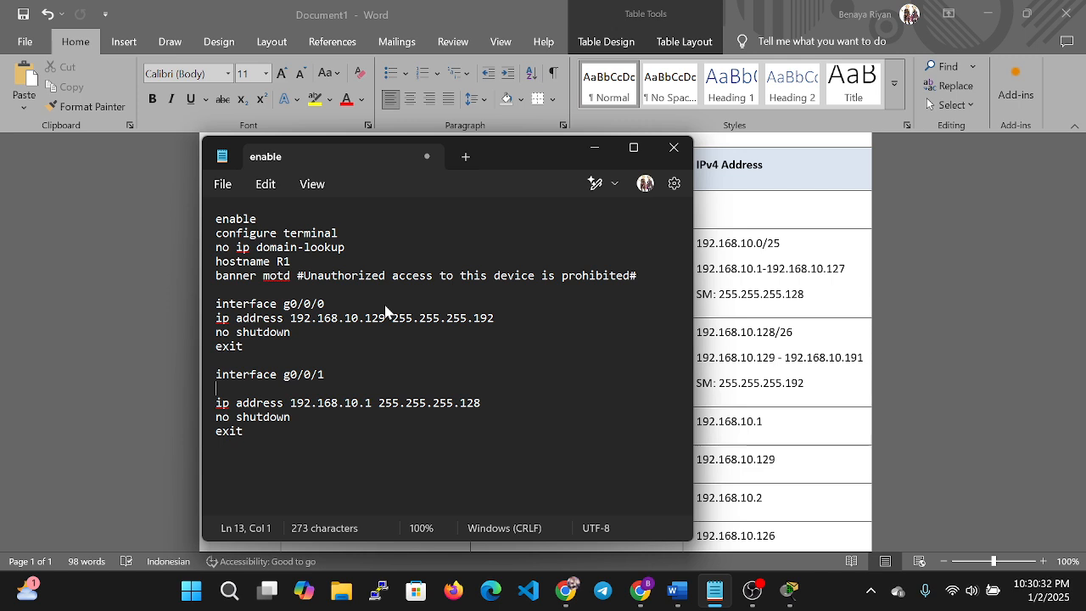
type("description")
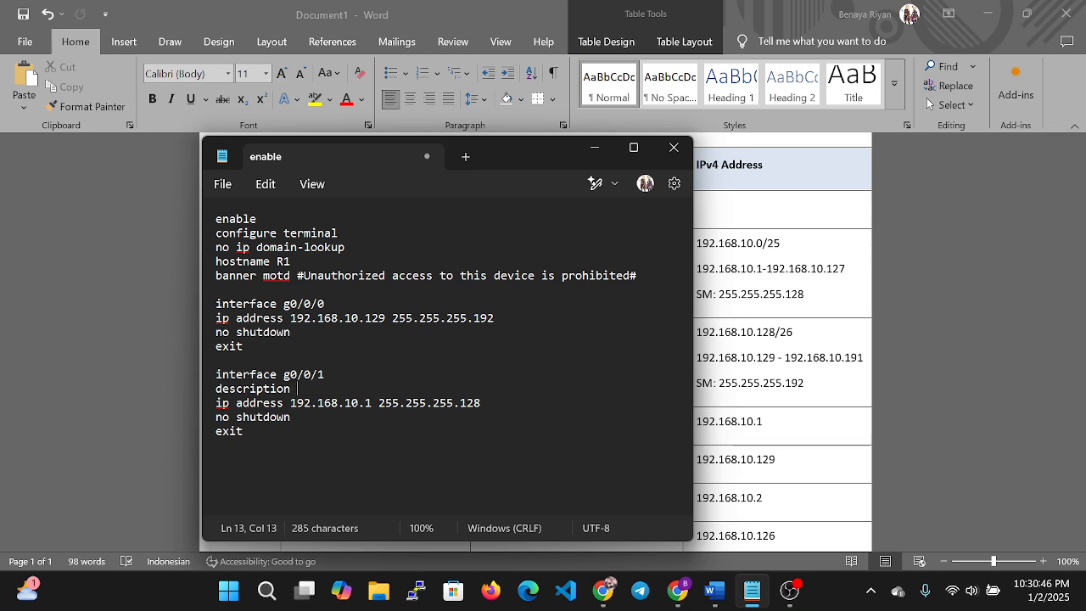
Launch Cisco Packet Tracer from the recent apps in Windows Search.
key("alt+Tab")
key("alt+Tab")
key("alt+Tab")
key("alt+Tab")
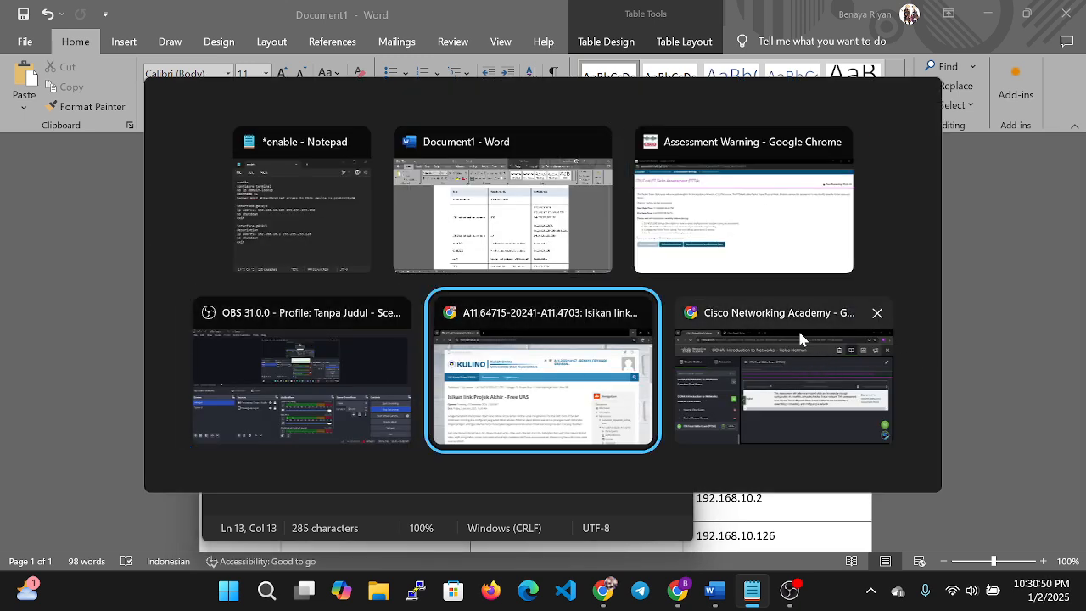
left_click(723, 223)
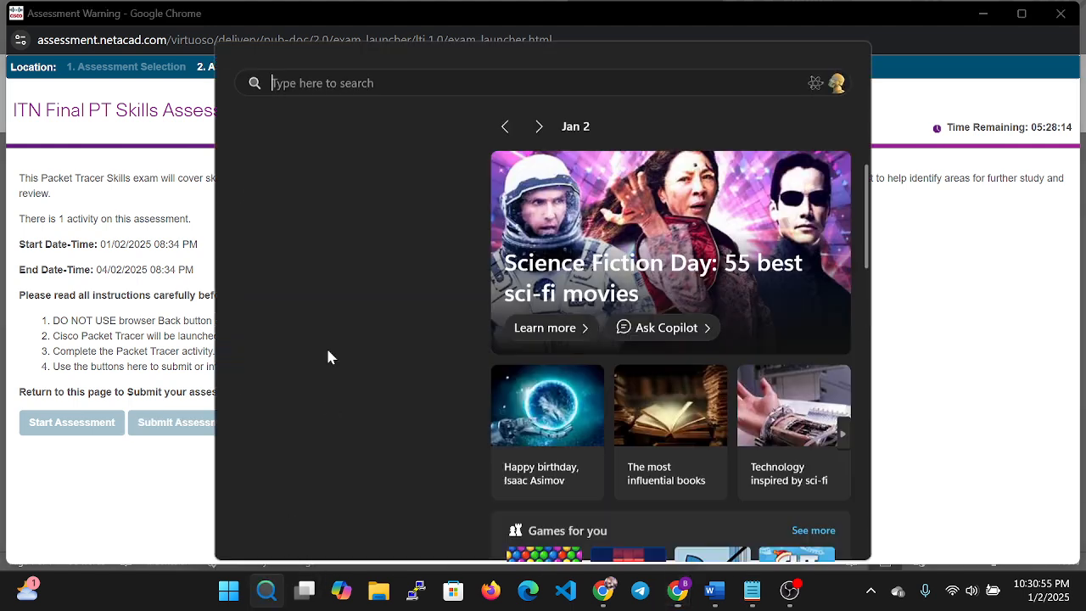
left_click(267, 590)
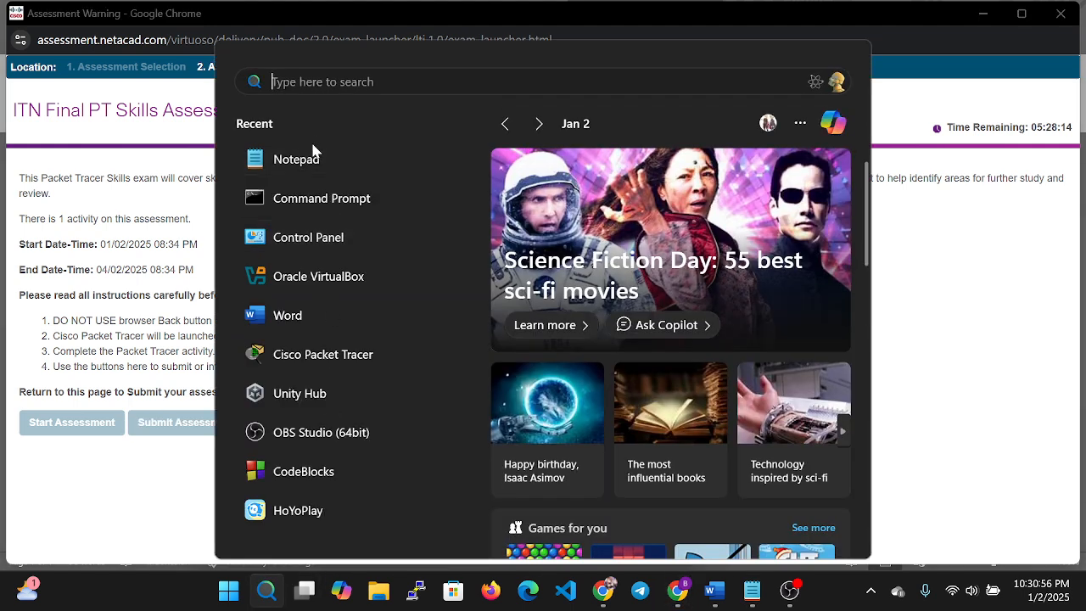
left_click(350, 353)
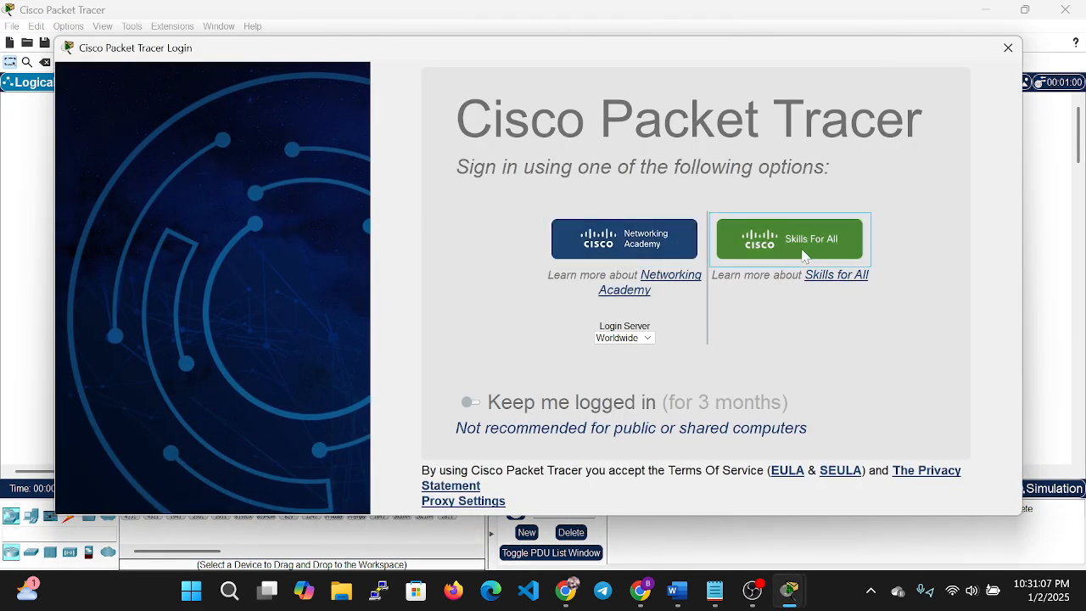
Sign in to Packet Tracer with Skills For All and resume the ITN Final Skills Exam.
left_click(793, 242)
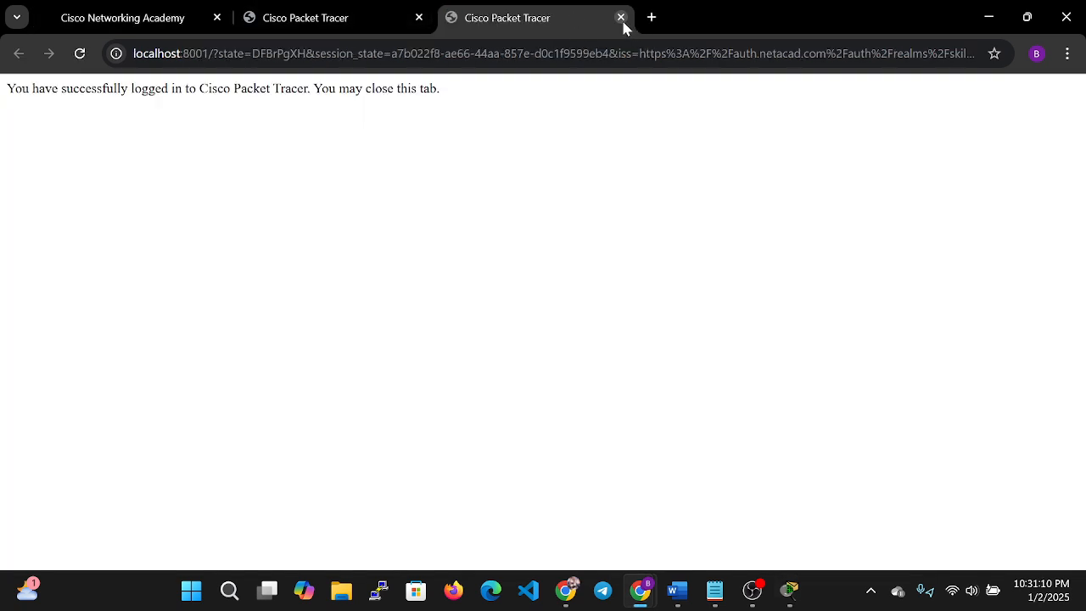
left_click(621, 18)
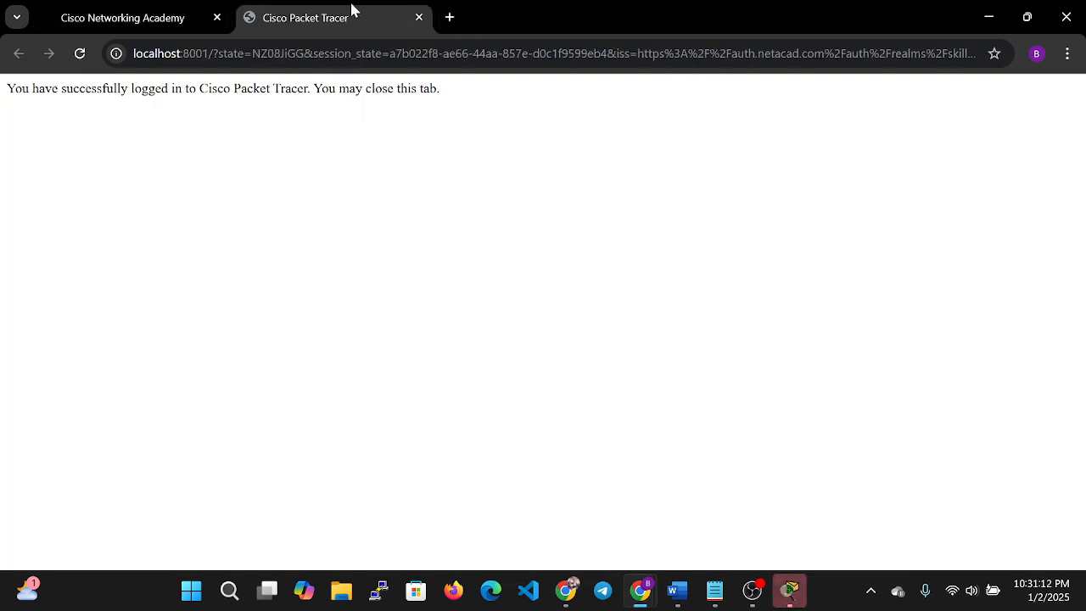
left_click(419, 17)
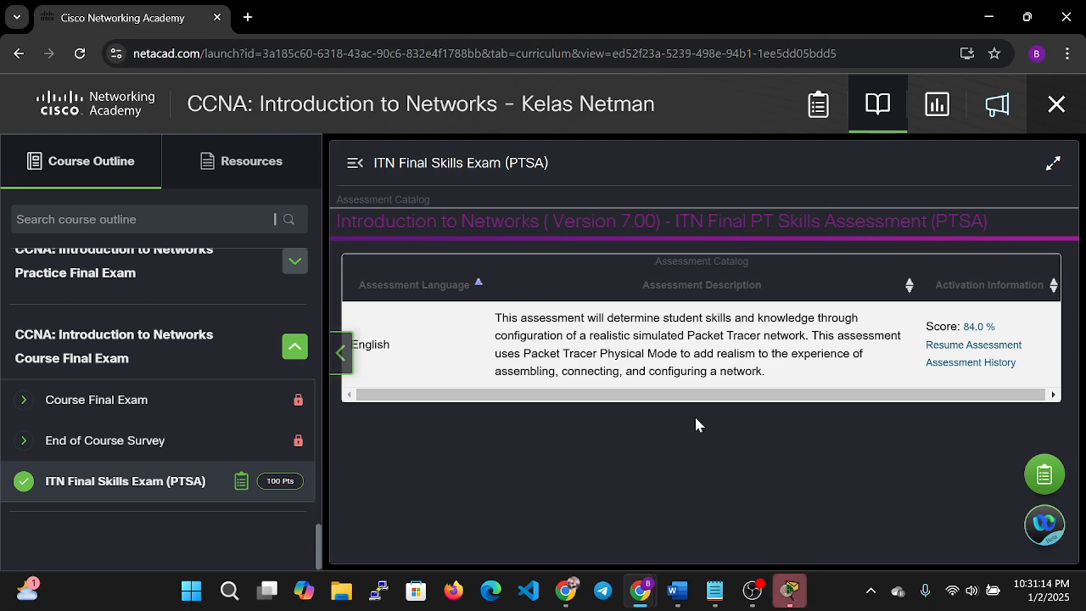
left_click(967, 344)
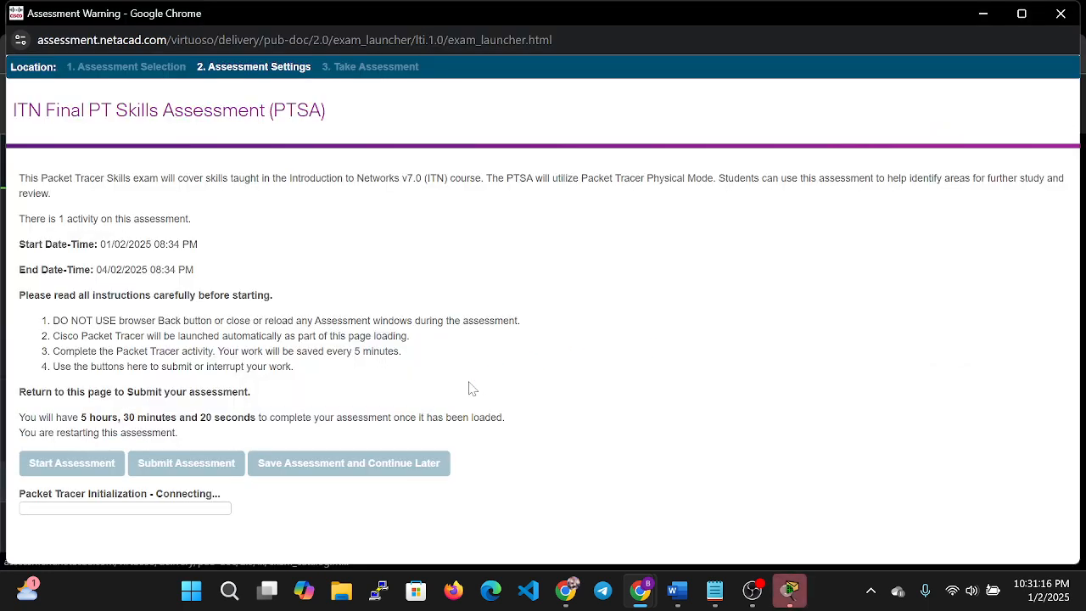
Bring the assessment page forward past Packet Tracer, the Notepad script and the Word table.
left_click(790, 590)
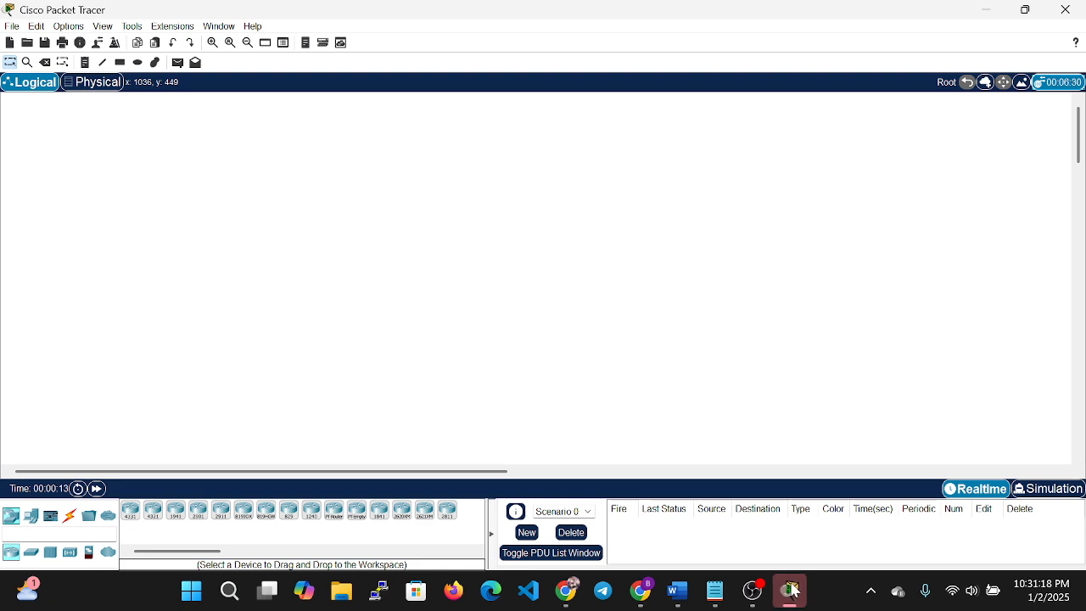
left_click(790, 590)
mouse_move(690, 605)
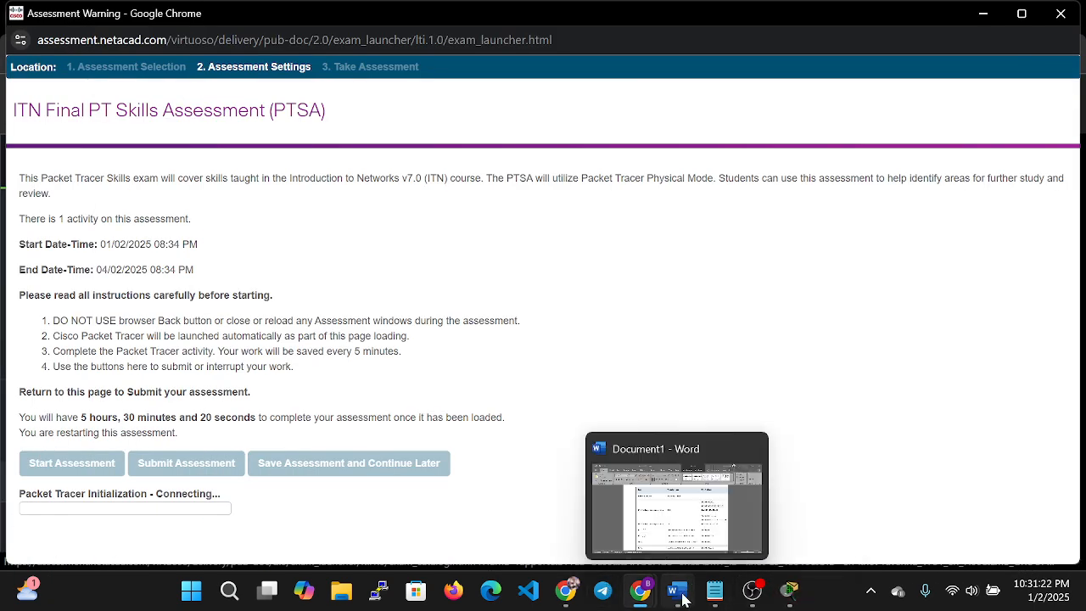
left_click(712, 594)
left_click(711, 594)
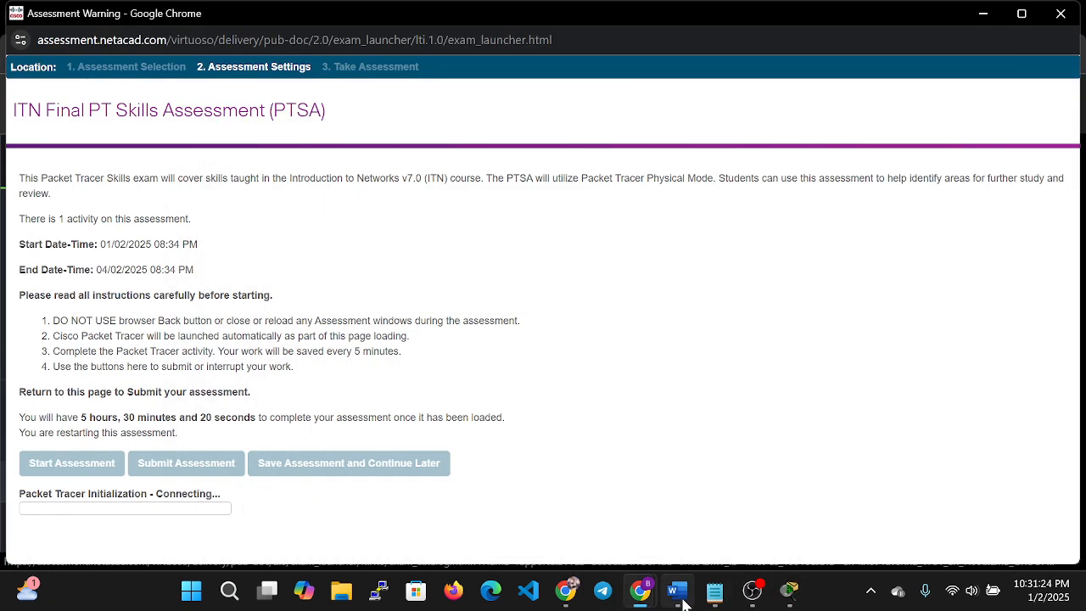
left_click(677, 592)
scroll(543, 343, "down", 8)
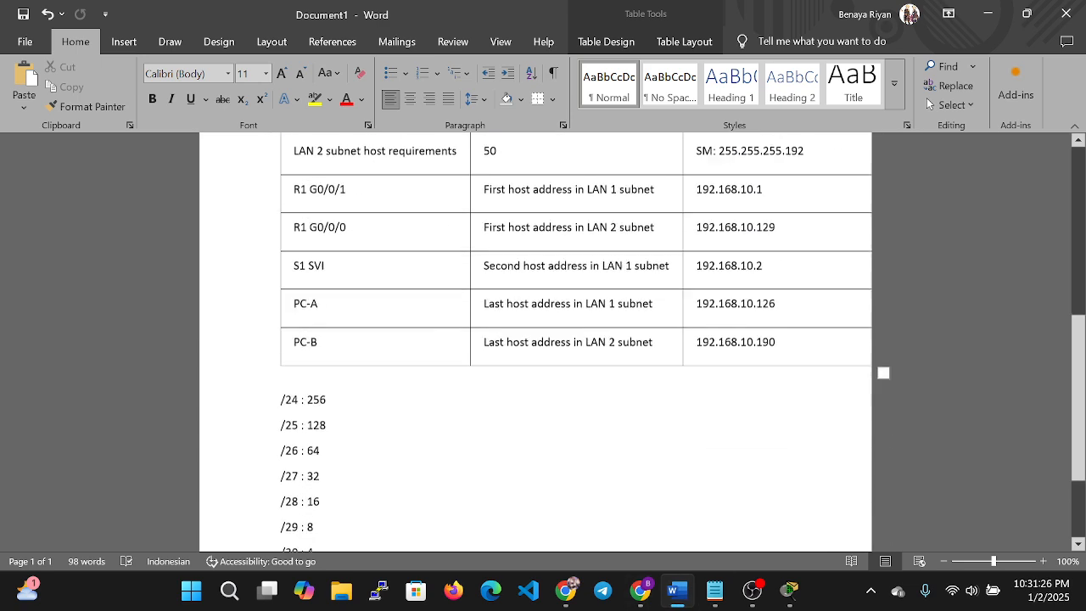
scroll(543, 342, "up", 5)
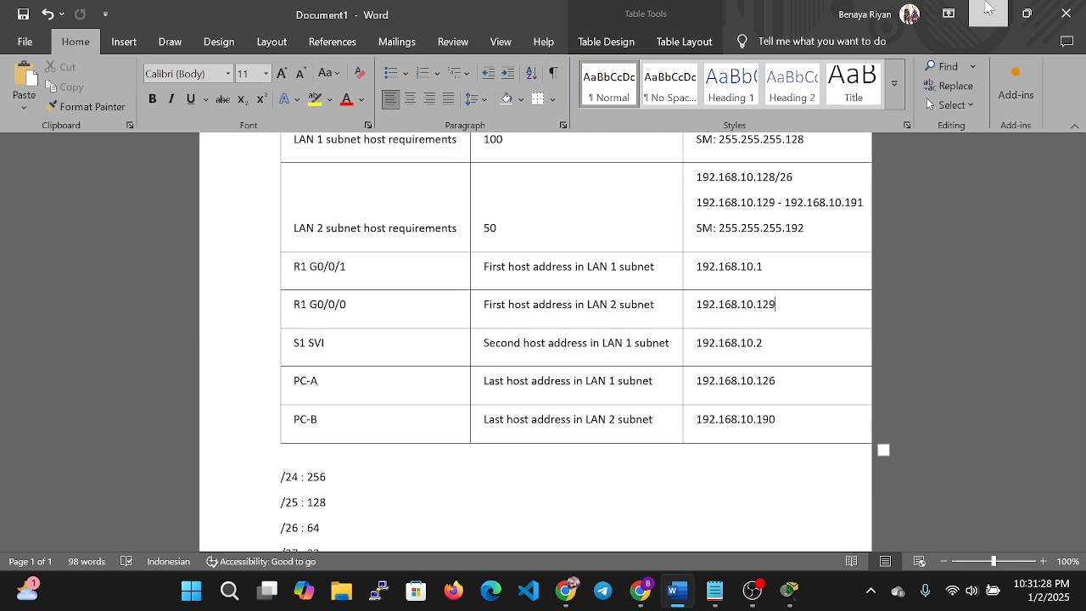
left_click(988, 13)
left_click(715, 591)
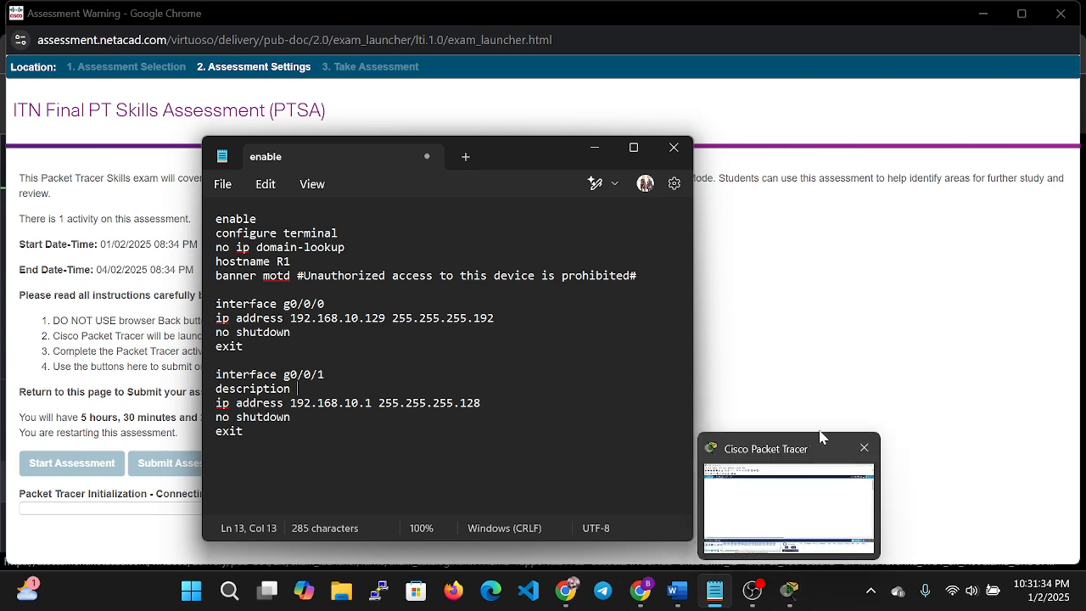
left_click(823, 337)
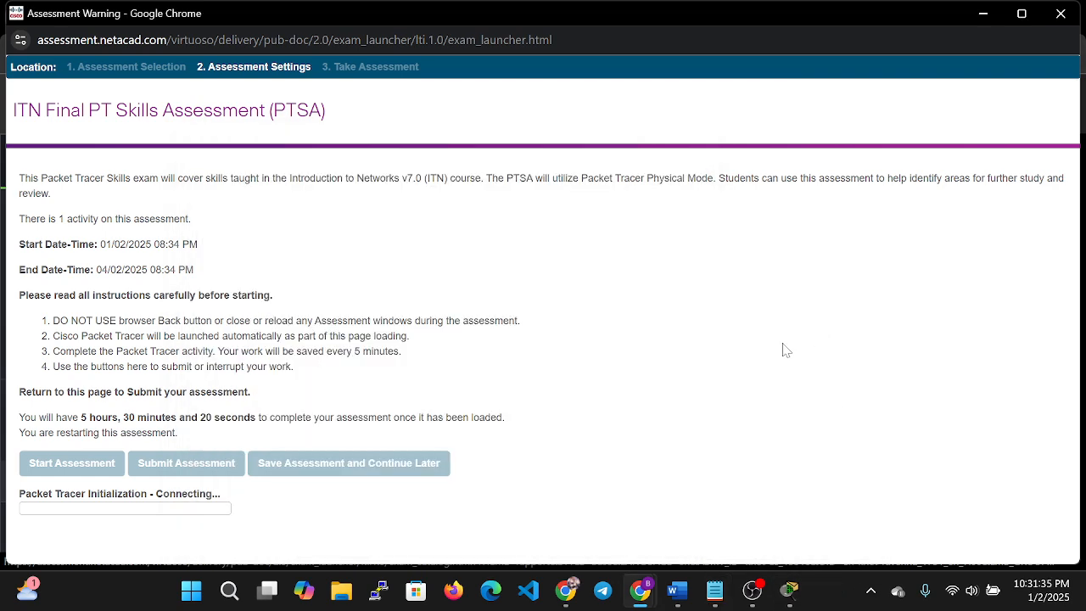
left_click(789, 590)
left_click(789, 590)
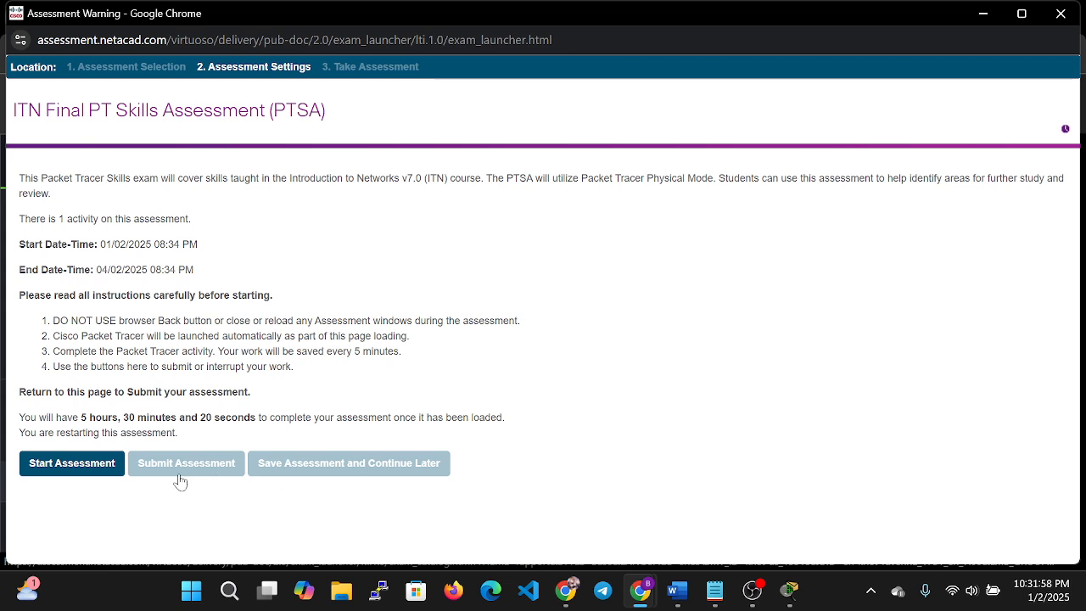
Start the PTSA assessment and open its Packet Tracer activity window.
left_click(107, 468)
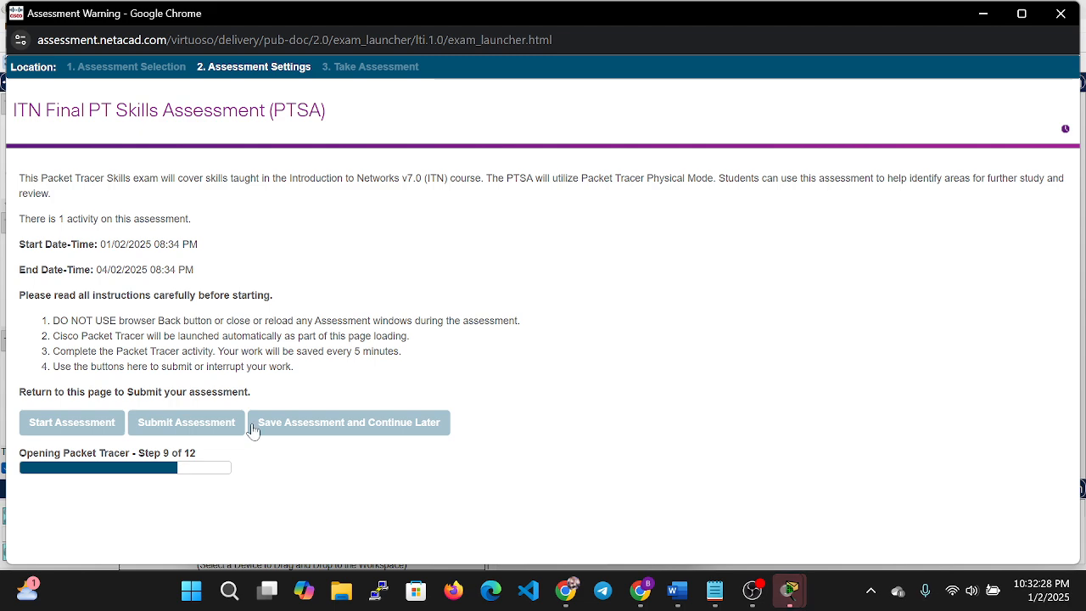
mouse_move(789, 591)
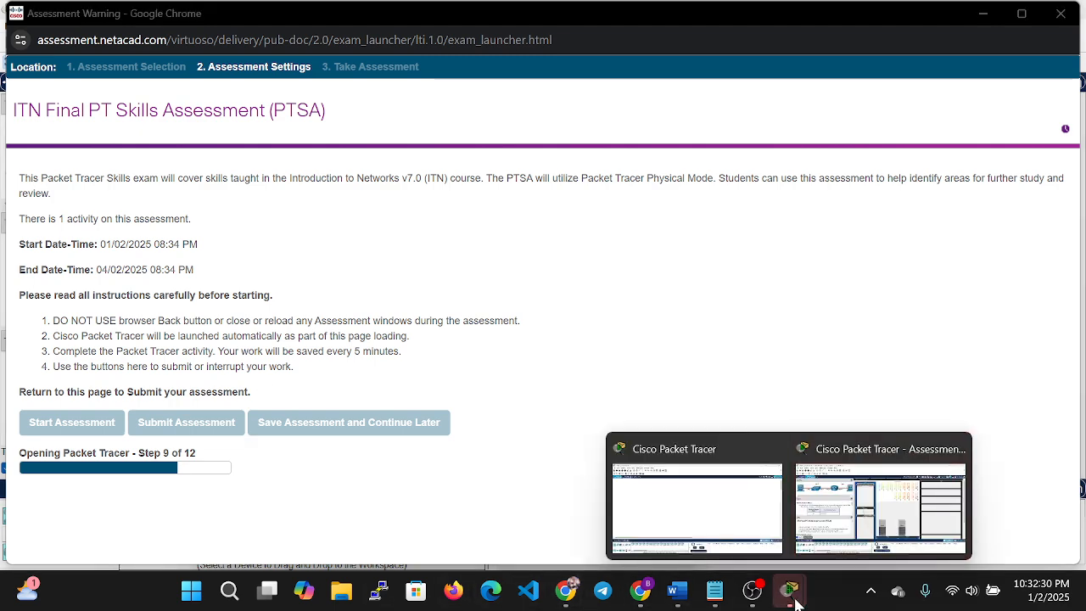
left_click(834, 528)
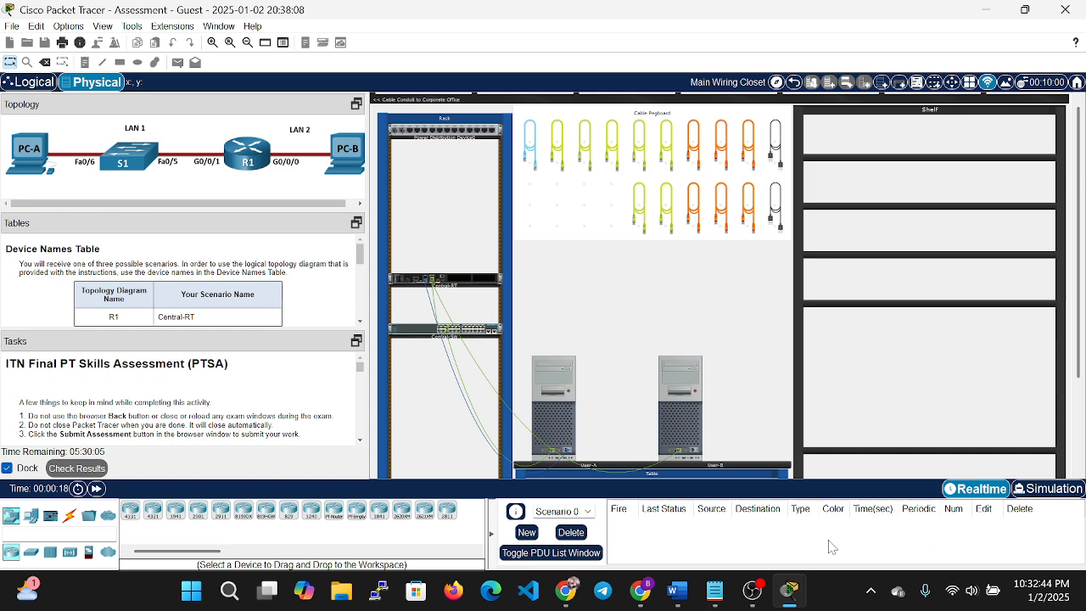
Complete the g0/0/1 description line as 'description Connect to Subnet A'.
left_click(715, 592)
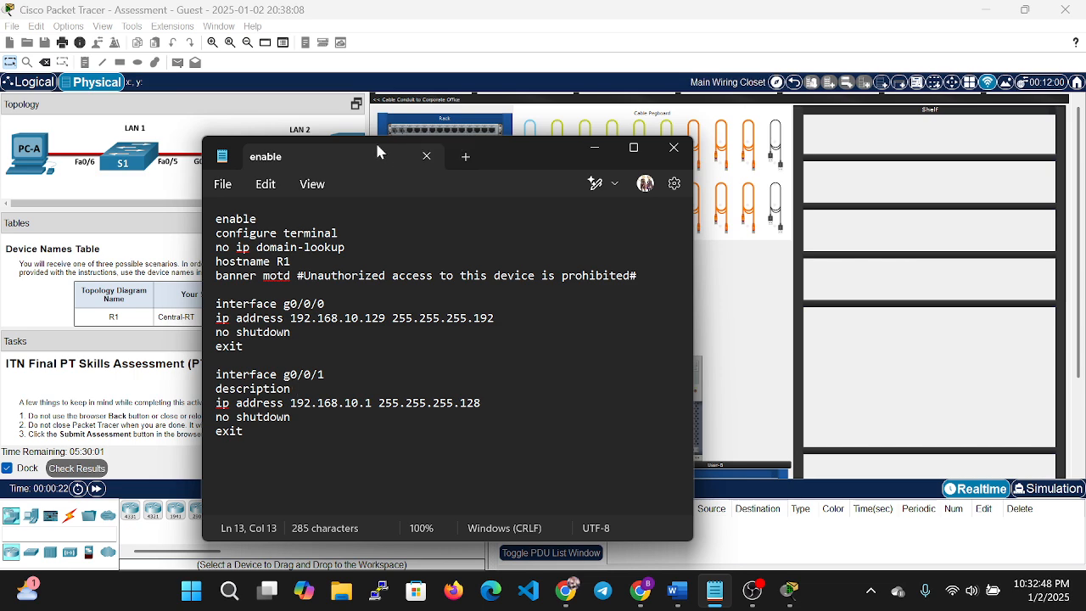
left_click_drag(492, 157, 750, 122)
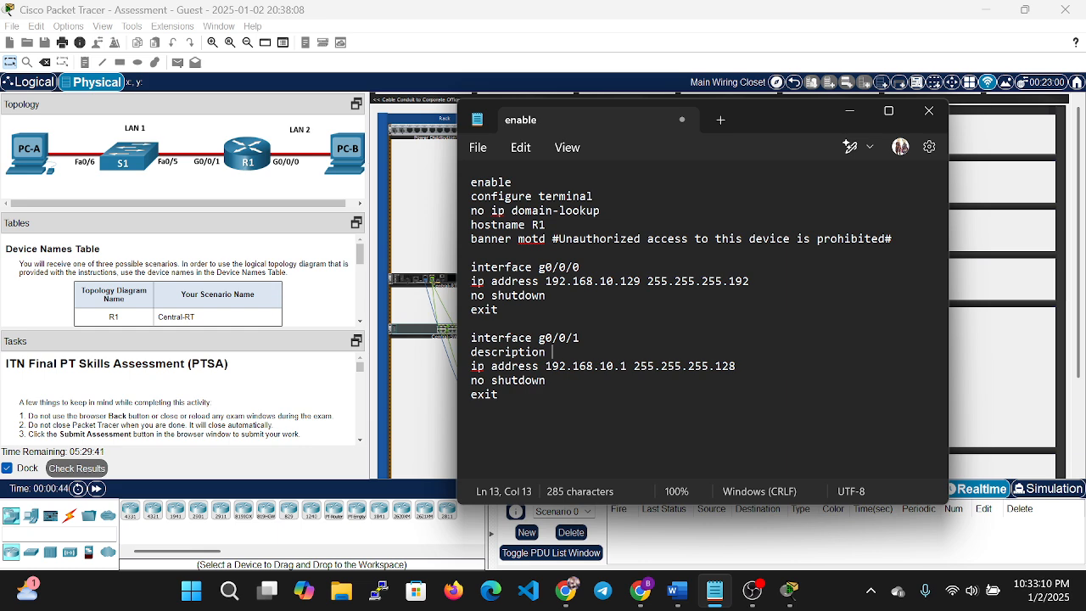
type("subnet A")
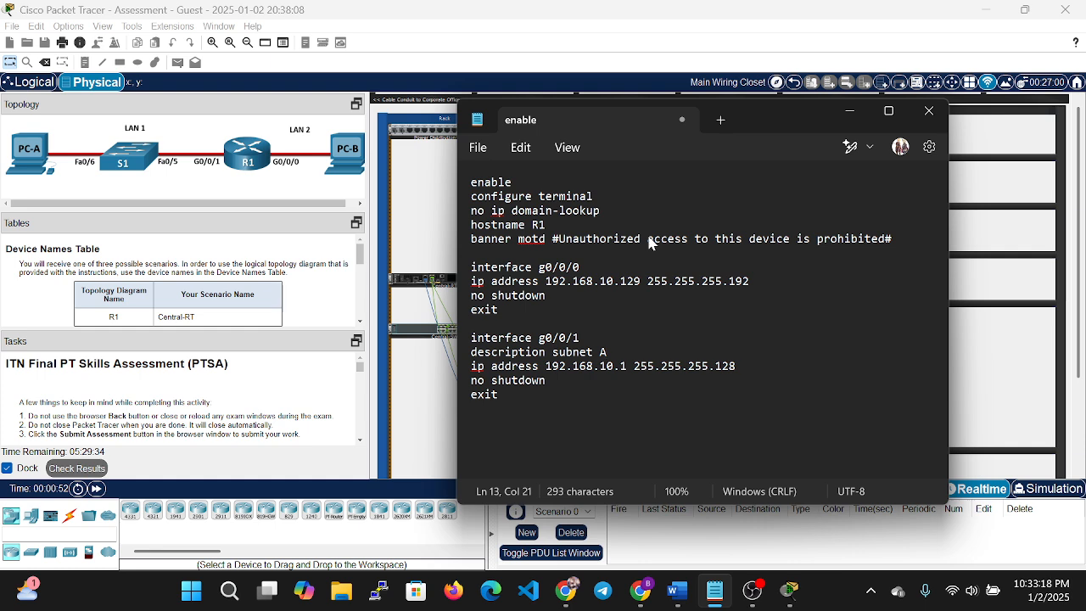
key("Left")
key("Left")
key("Left")
key("Left")
key("Left")
key("Left")
key("Left")
key("Left")
type("Co")
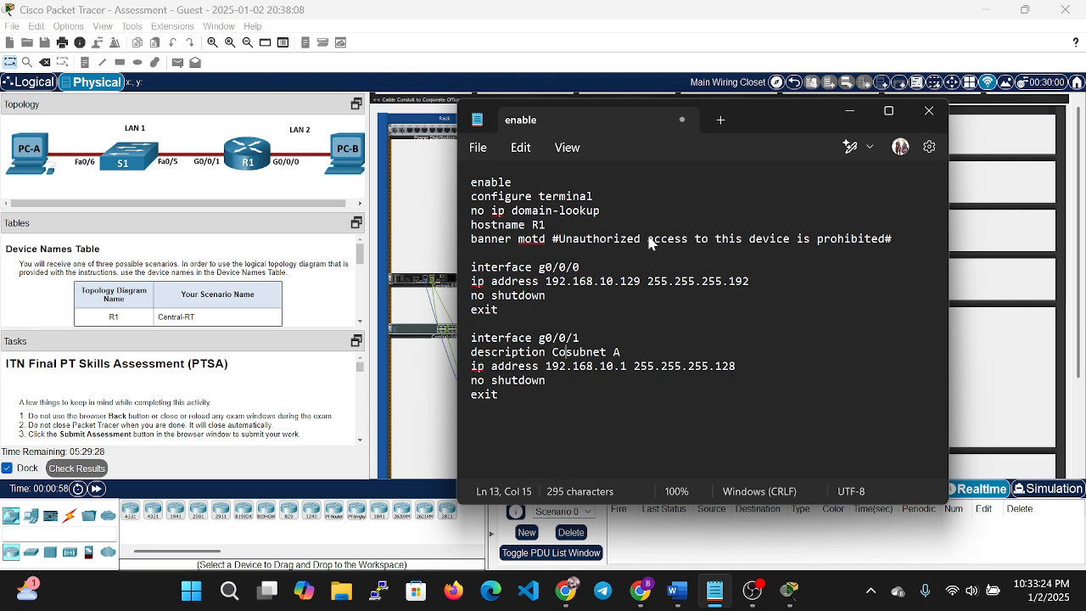
type("nnect ")
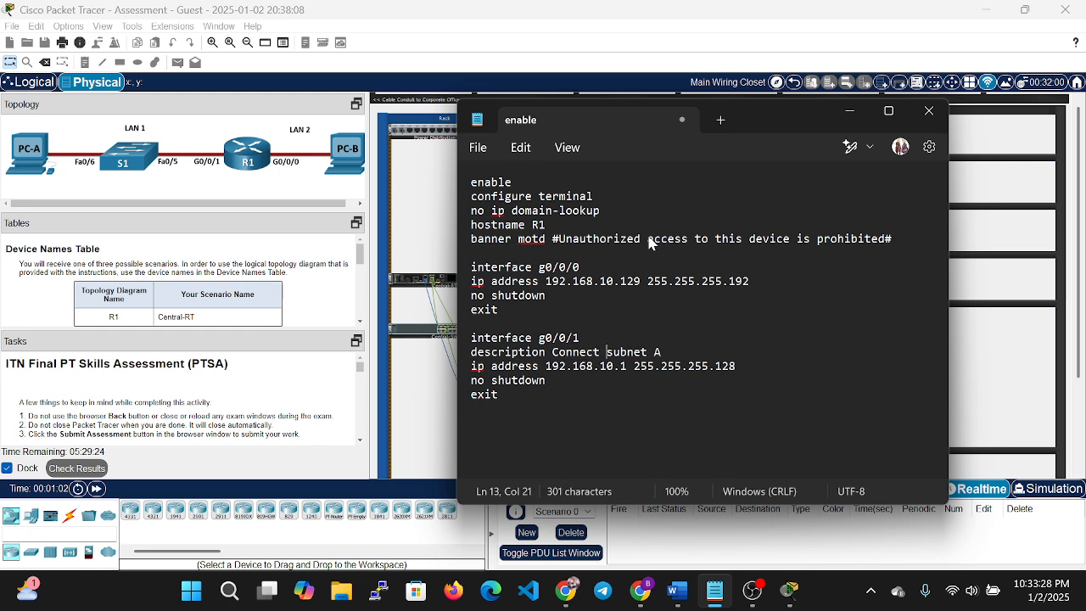
type("to")
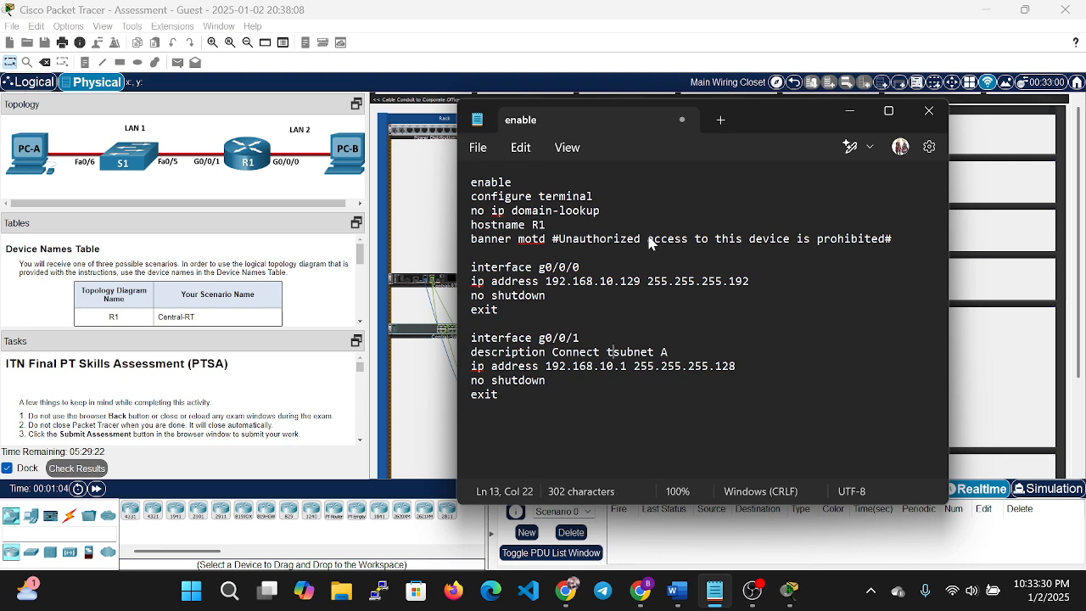
key("Right")
key("BackSpace")
type("S")
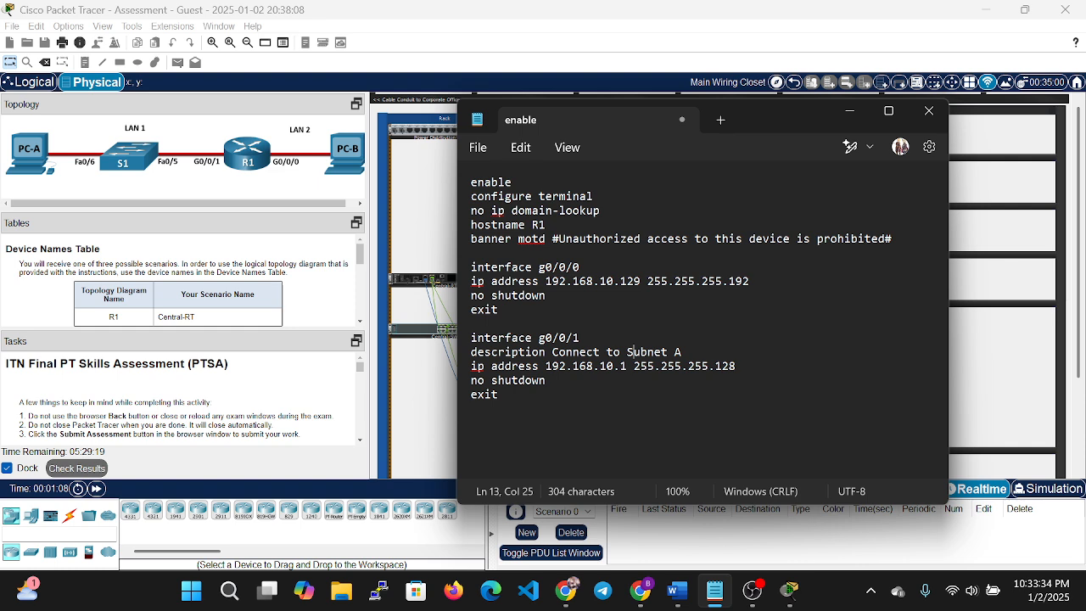
left_click_drag(743, 369, 713, 374)
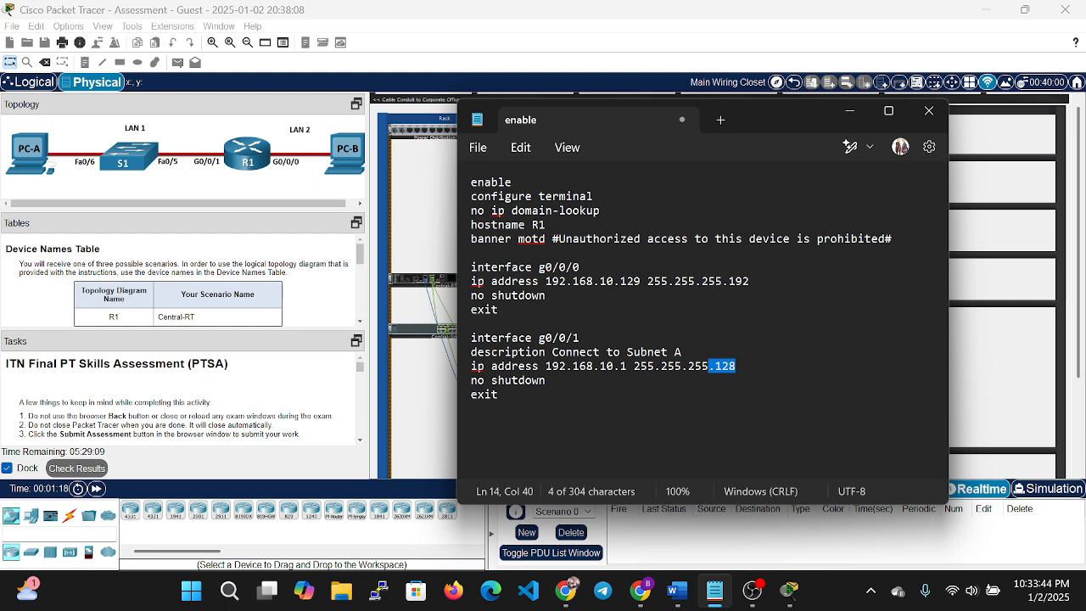
Copy the description under interface g0/0/0 and change it to 'Connect to Subnet B'.
left_click(654, 268)
key("Return")
key("Down")
key("Down")
key("Down")
key("Down")
key("Down")
key("Down")
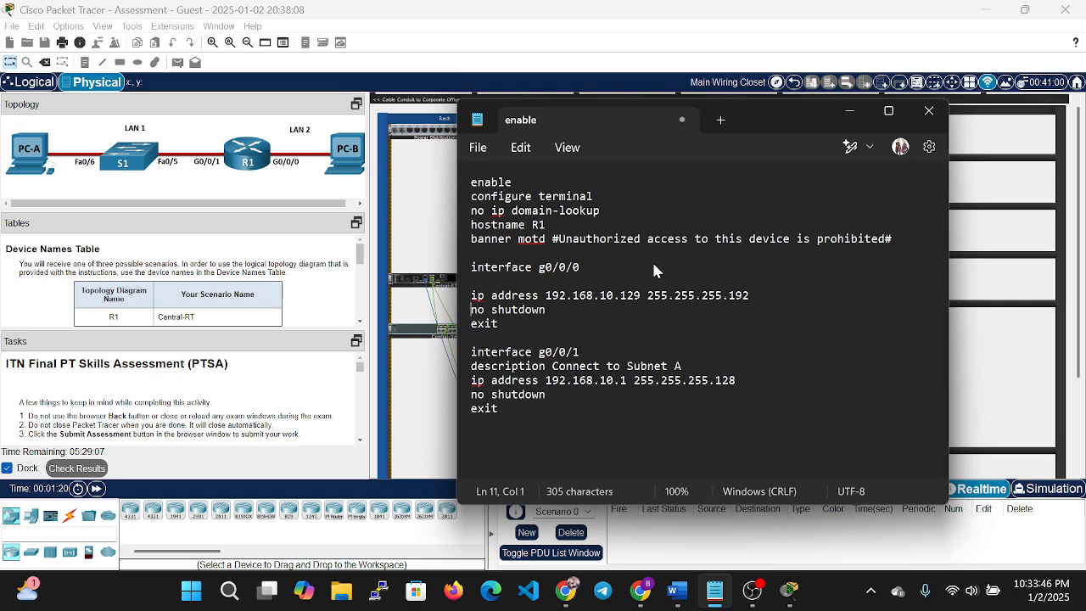
key("shift+End")
key("ctrl+c")
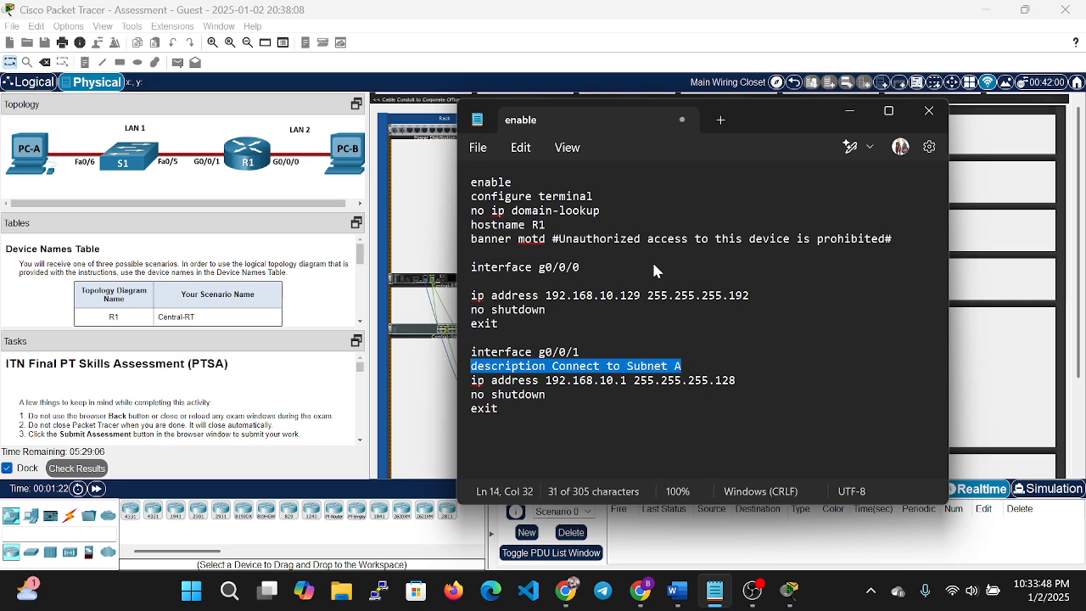
key("Home")
key("Up")
key("Up")
key("Up")
key("Up")
key("Up")
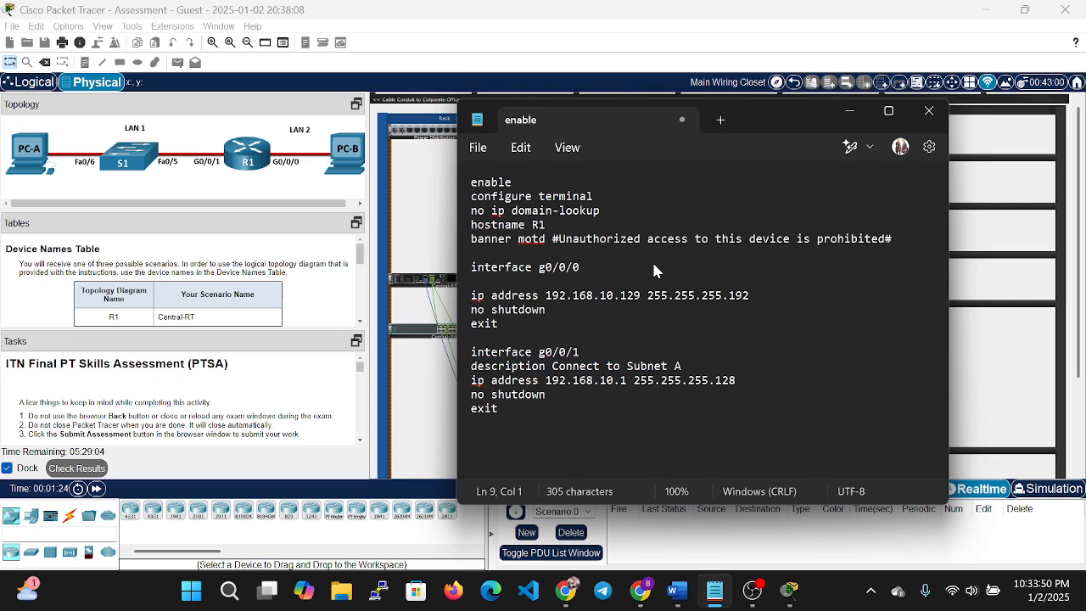
key("Up")
key("ctrl+v")
key("BackSpace")
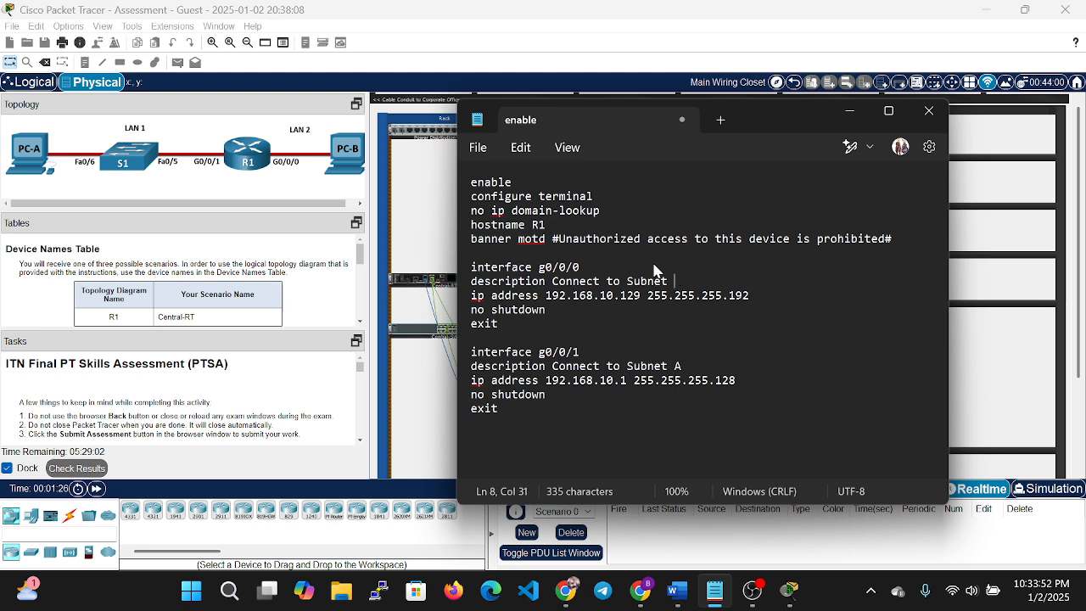
type("B")
left_click_drag(721, 295, 650, 303)
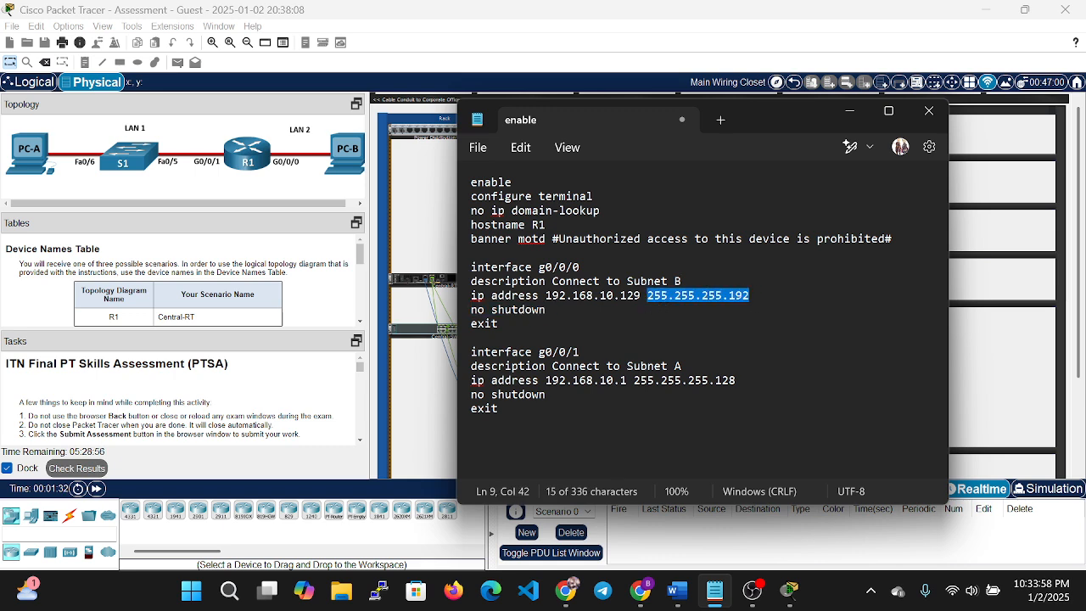
Add an enable secret line with the chosen secret password after the interface blocks.
left_click(501, 409)
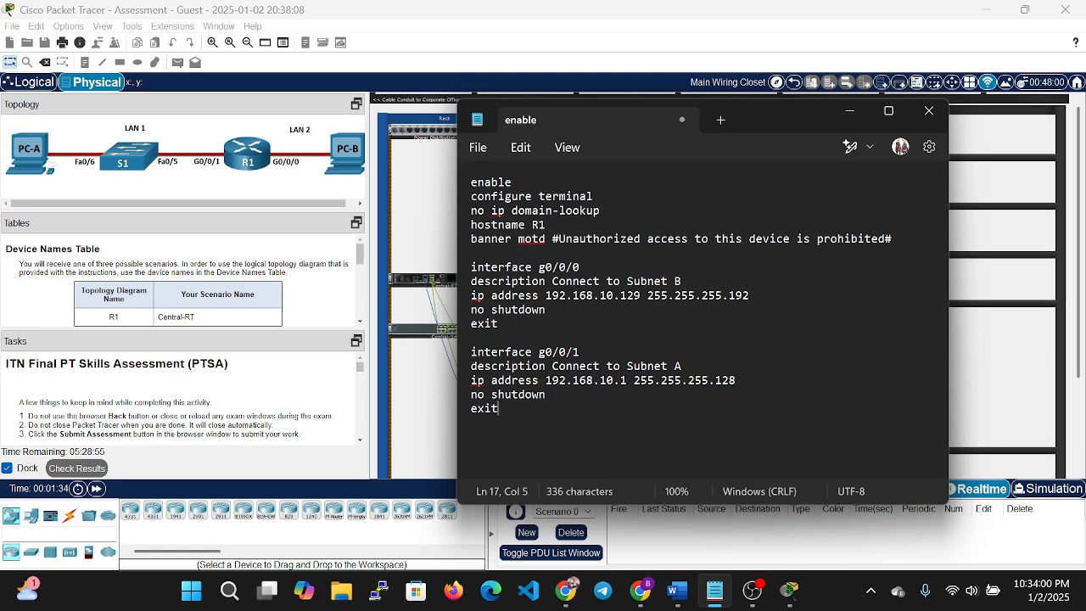
key("Return")
key("Return")
type("enable ")
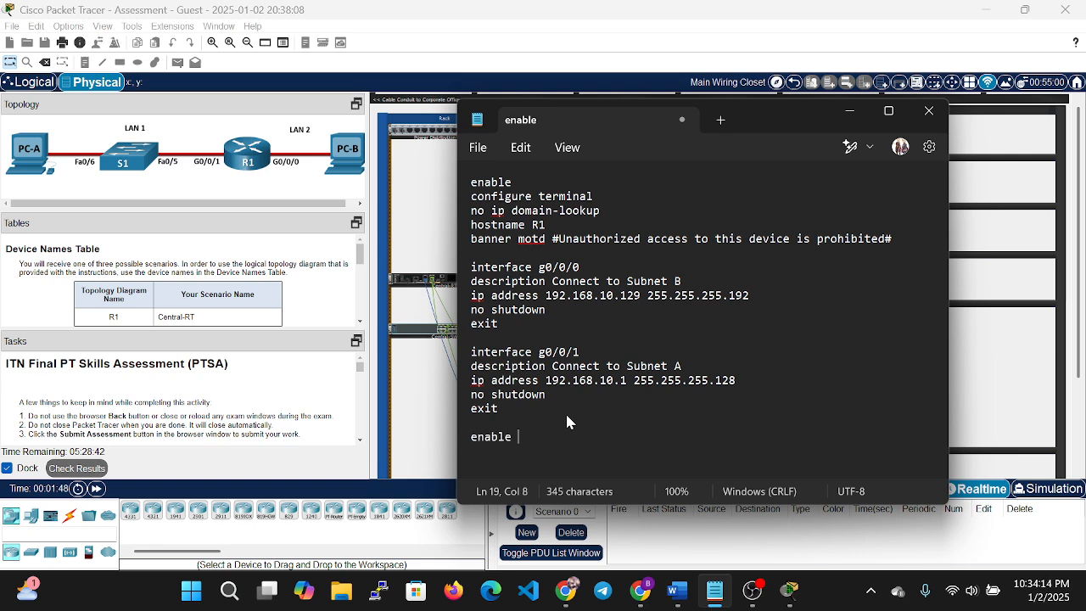
type("secret ")
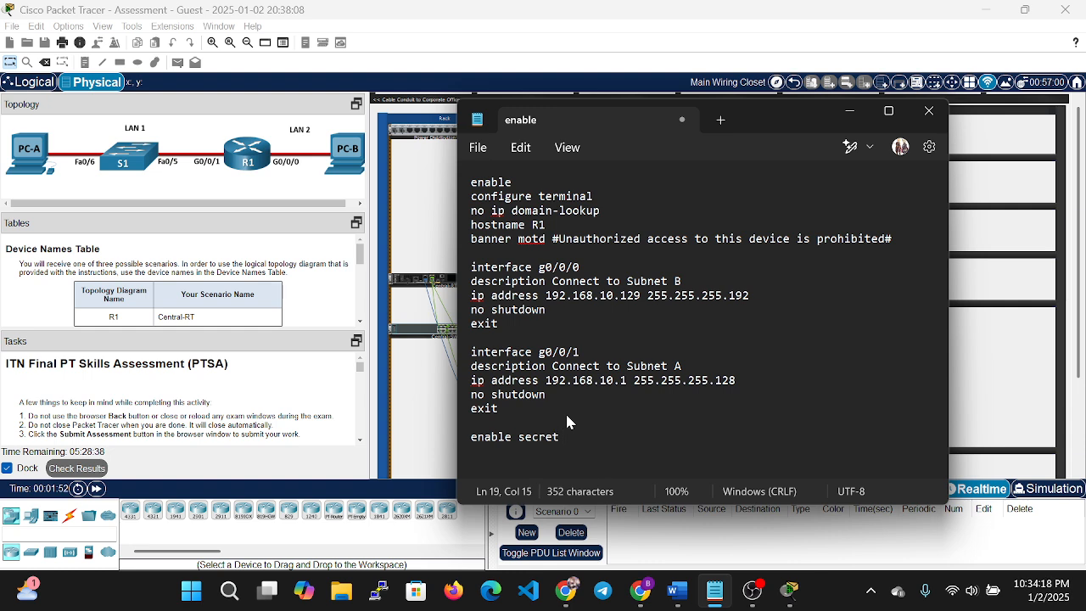
type("DontTell")
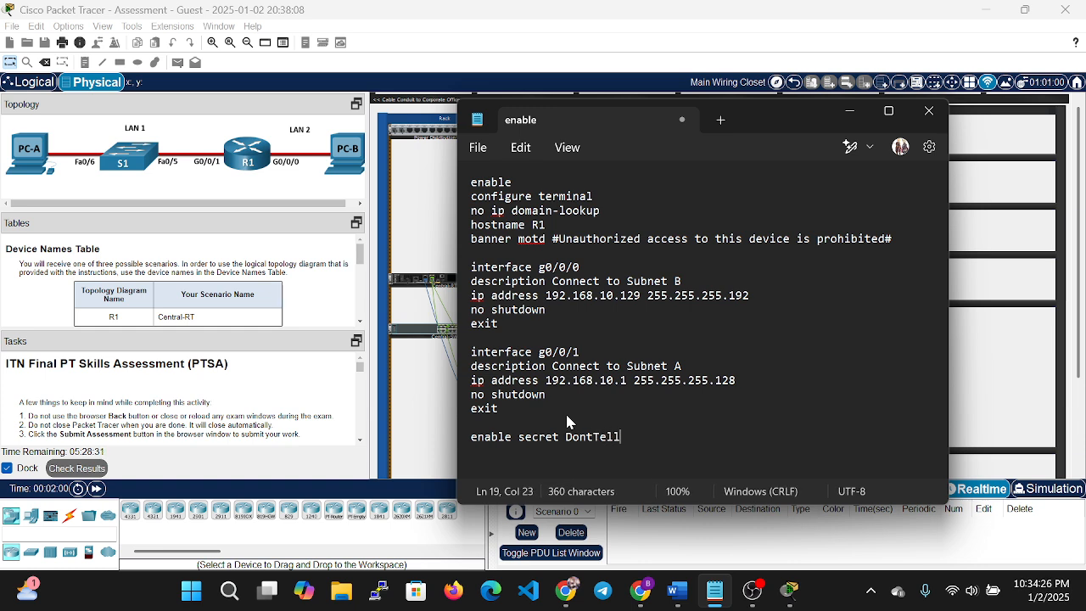
key("BackSpace")
type("Anyone")
key("Return")
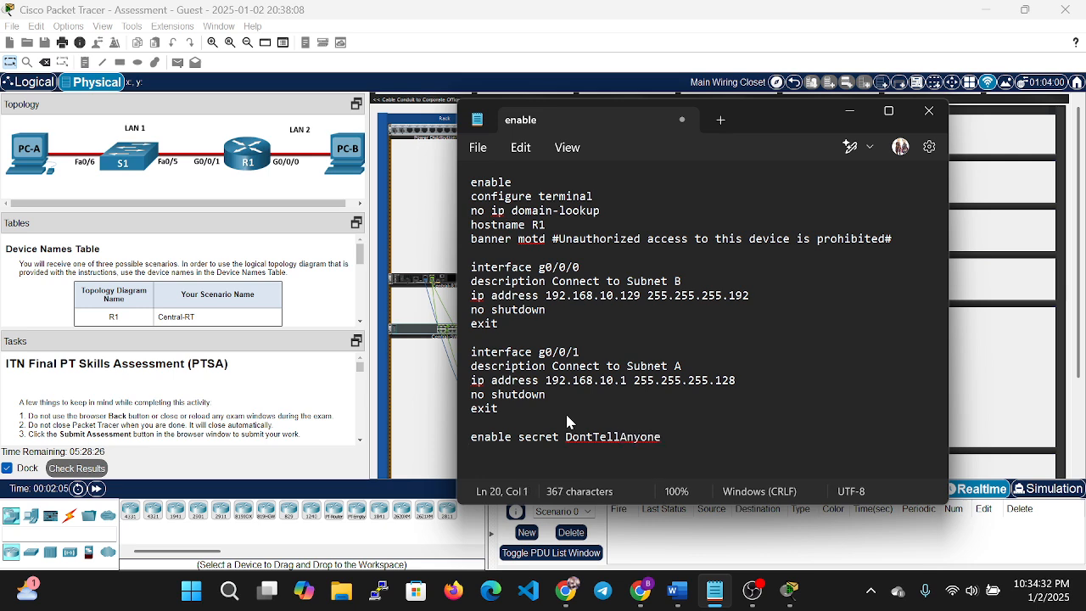
Add service password-encryption, security passwords min-length 10 and ip domain-name netsec.com.
type("serv")
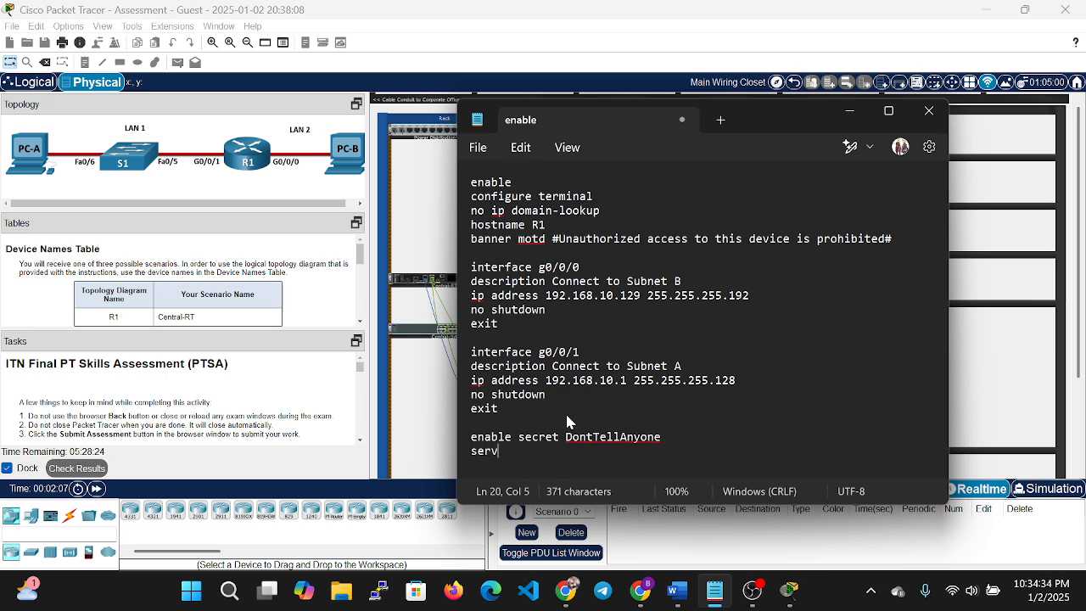
type("ice password")
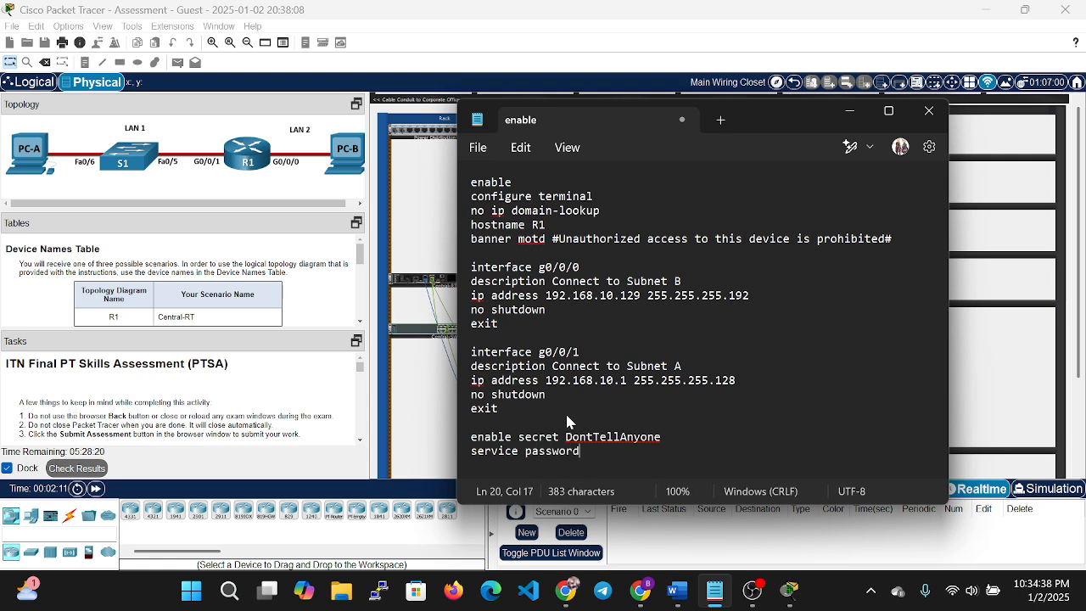
key("BackSpace")
type("-en")
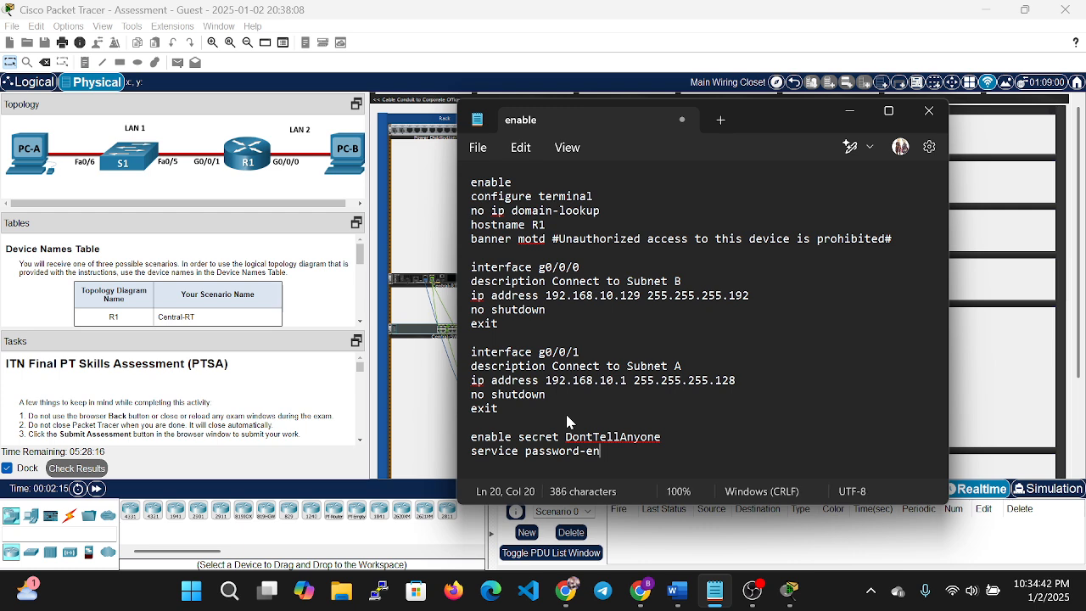
type("cryption")
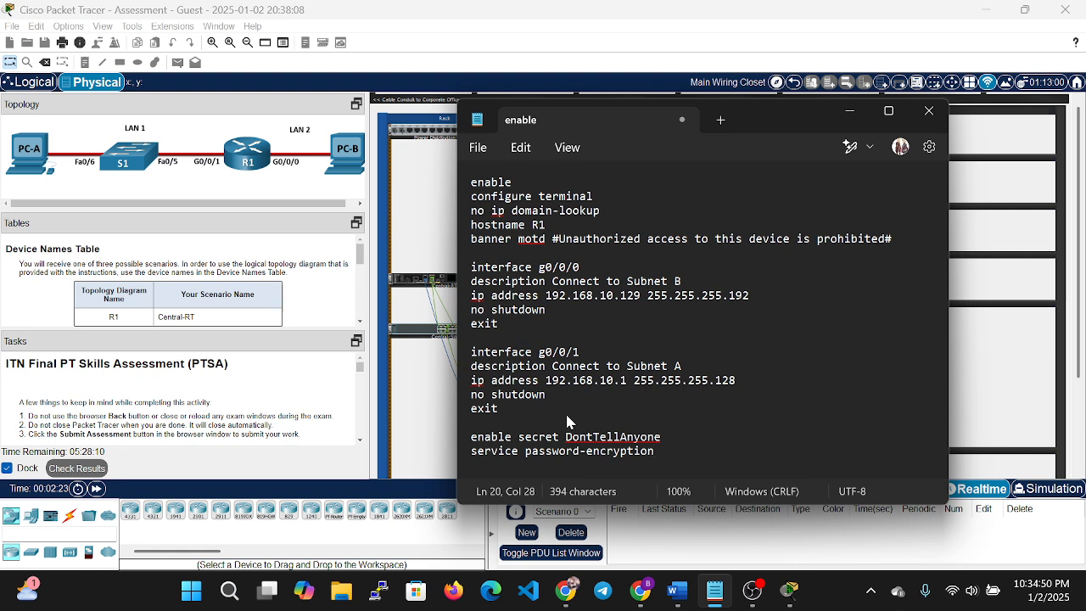
key("Return")
type("secu")
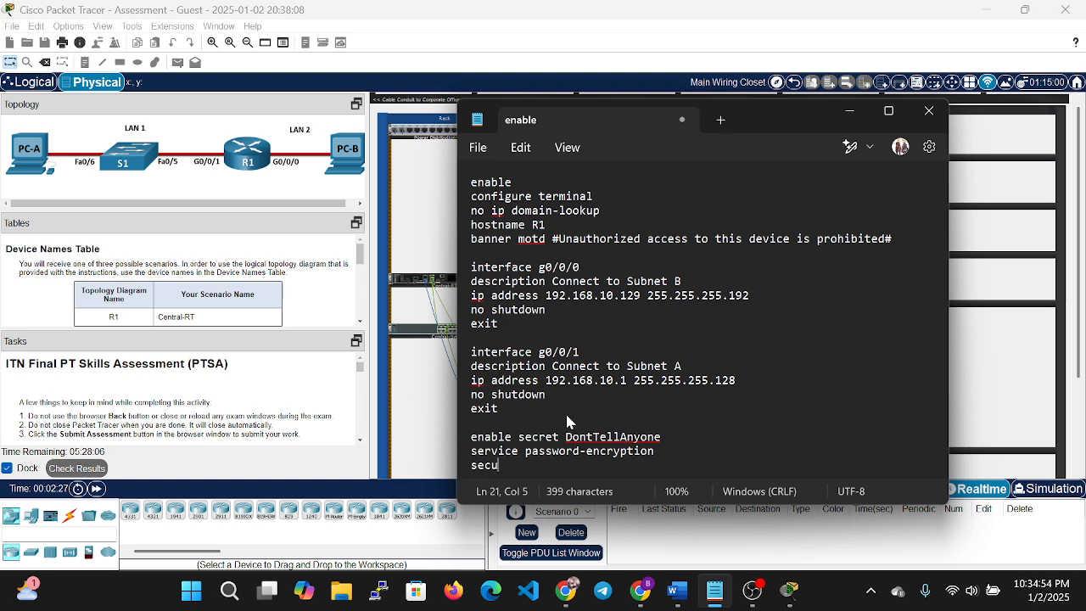
type("rity ")
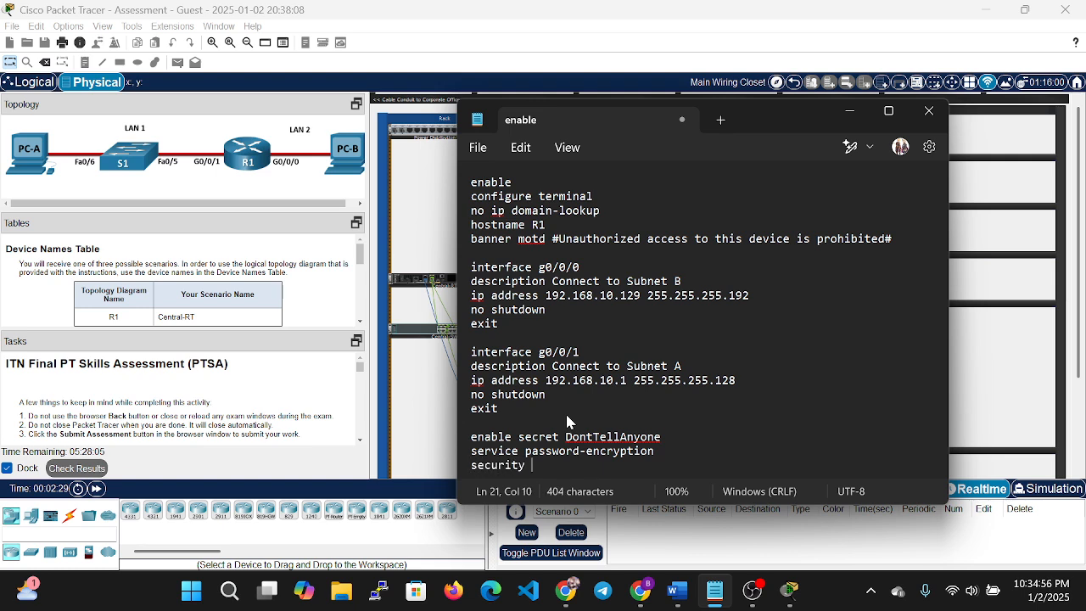
type("passwords")
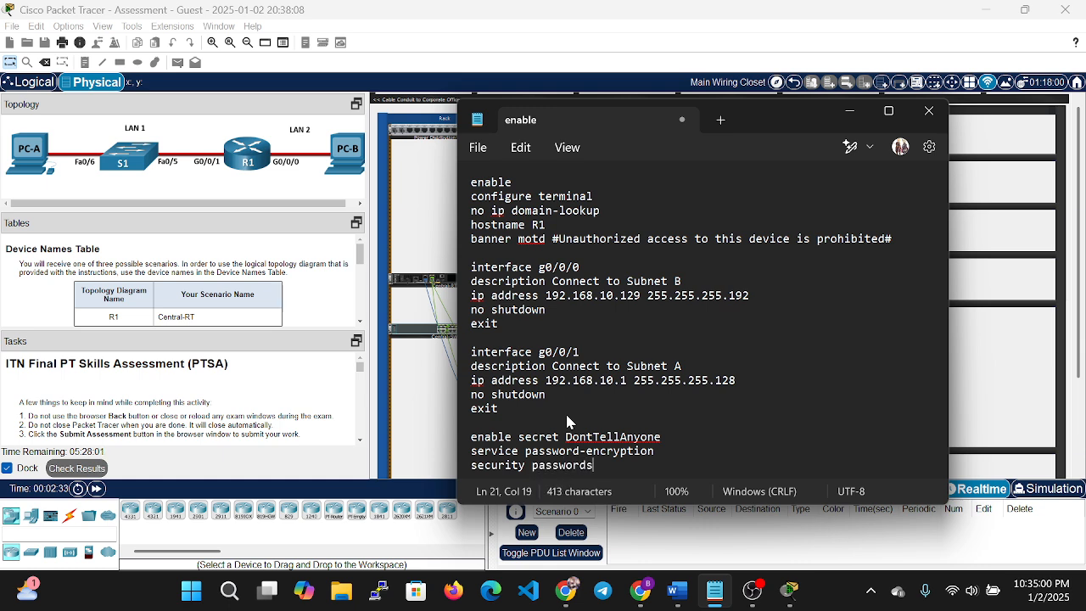
type(" min-")
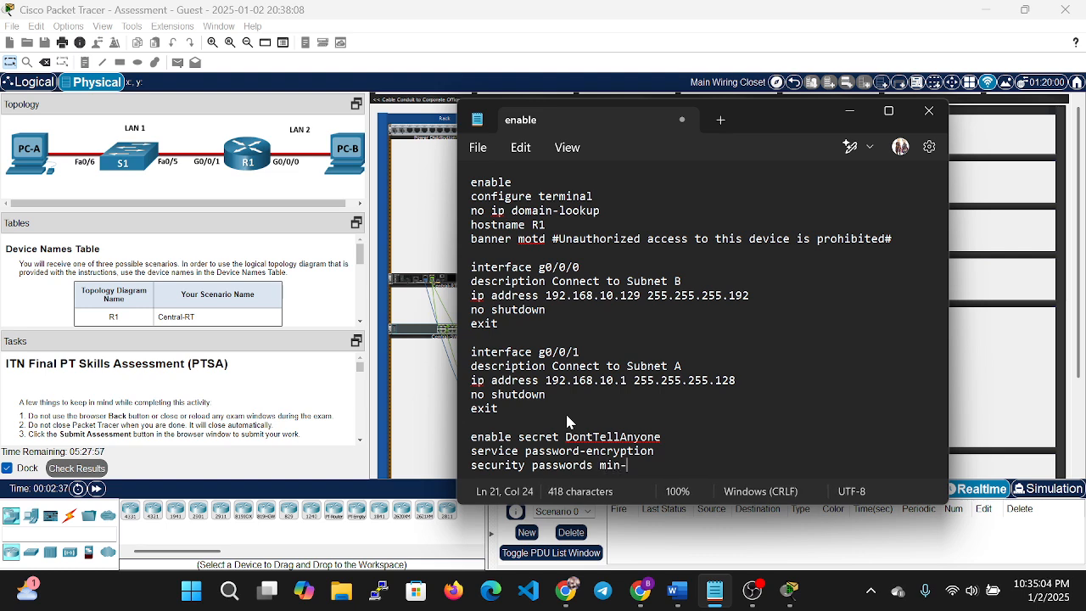
type("length")
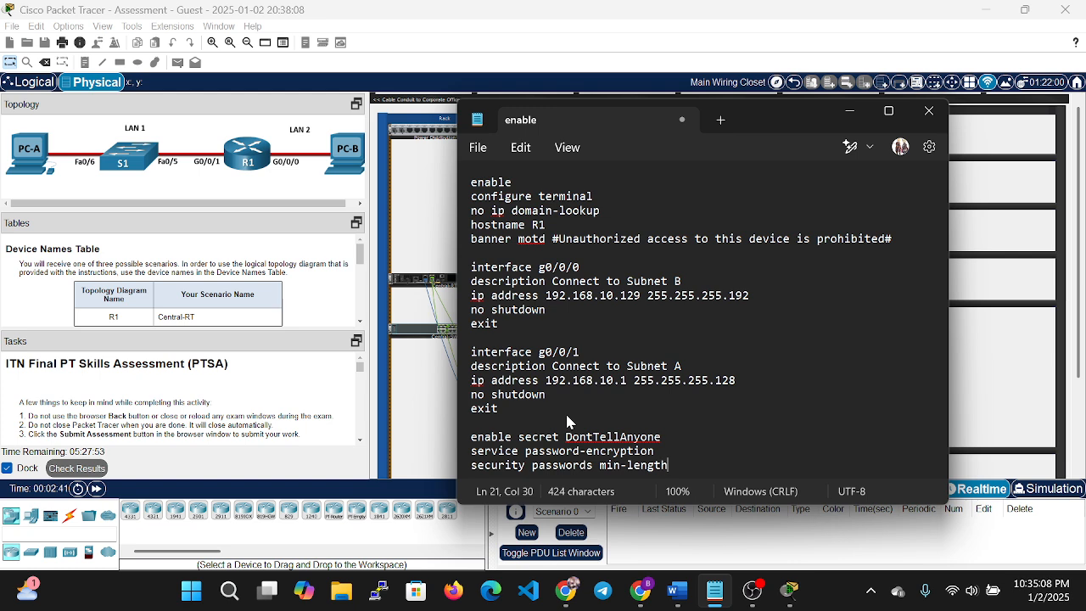
type(" 10")
key("Return")
key("Return")
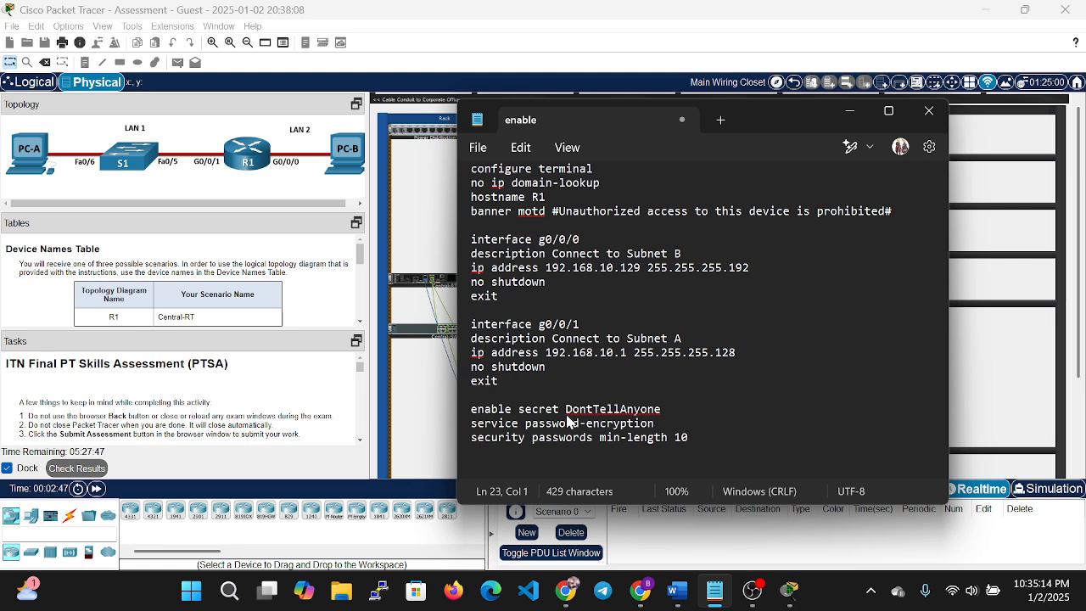
type("ip domain")
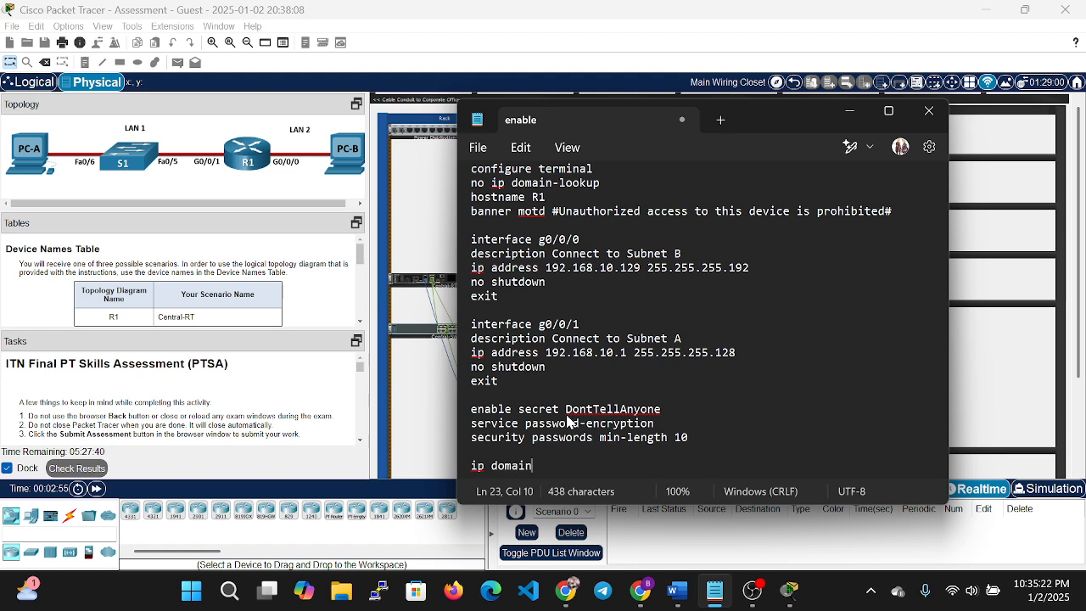
type("-name netse")
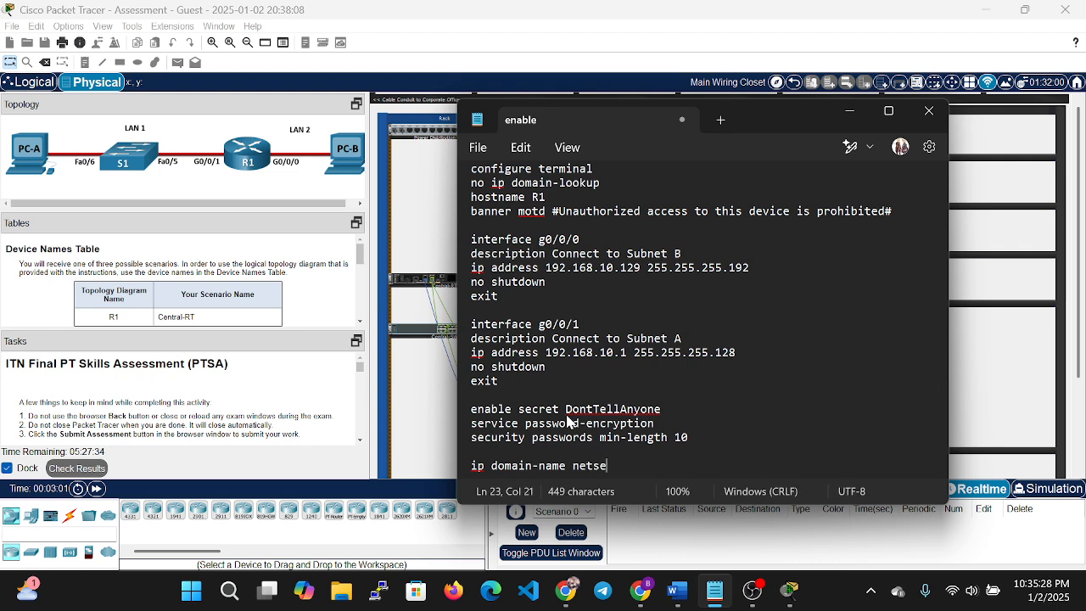
type("c.com")
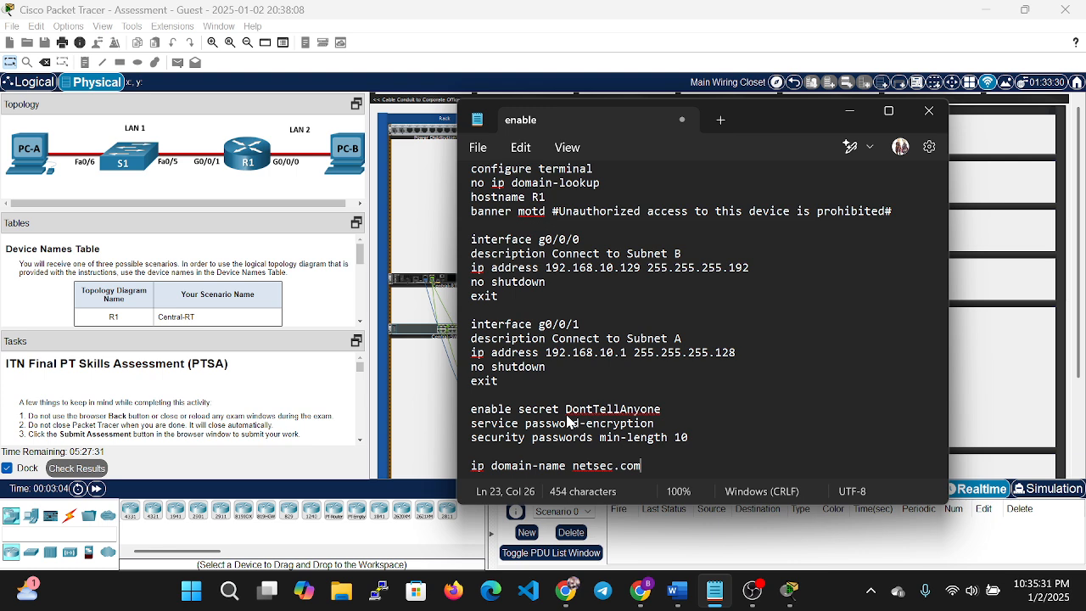
Add a local user 'netadmin' with a secret password after the ip domain-name netsec.com line.
key("Return")
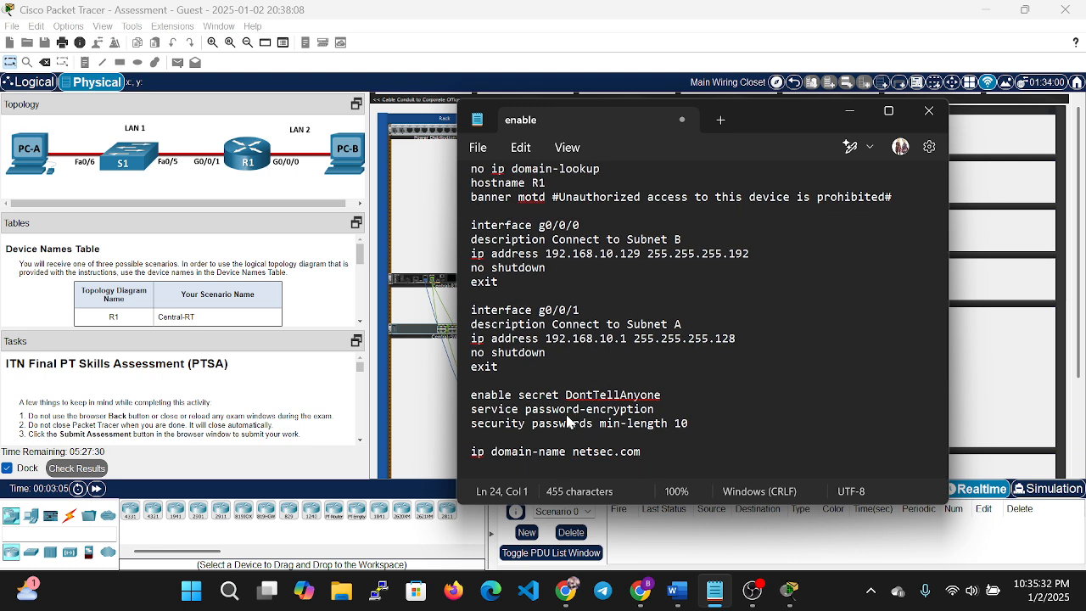
type("username ")
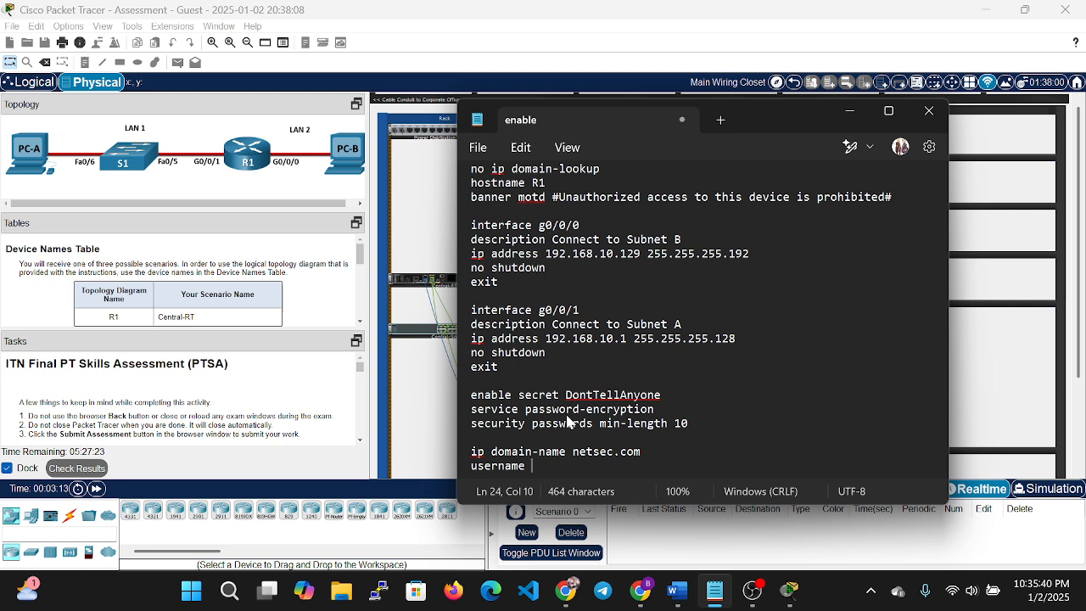
type("netadmin ")
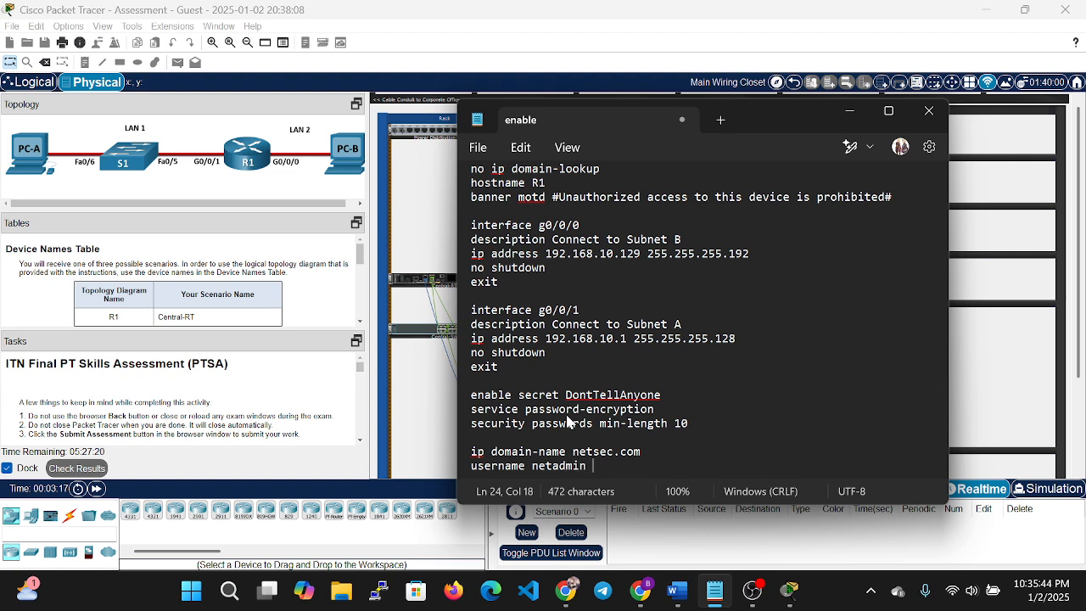
type("secret ")
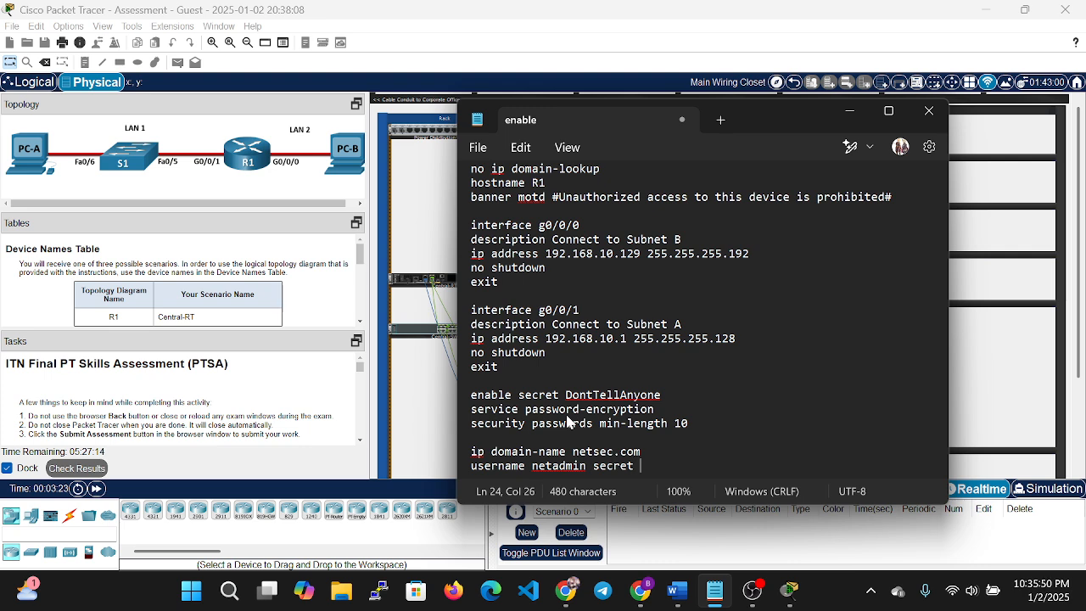
type("Cis$co12345")
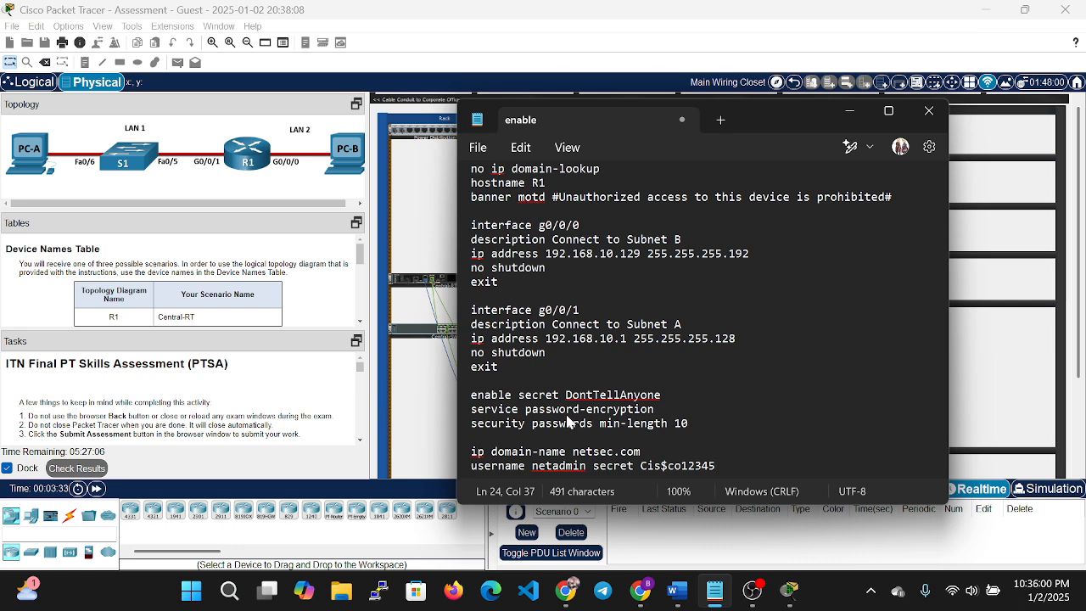
key("Return")
key("Return")
Write the line console 0 block with a console password, login and exit.
type("line ")
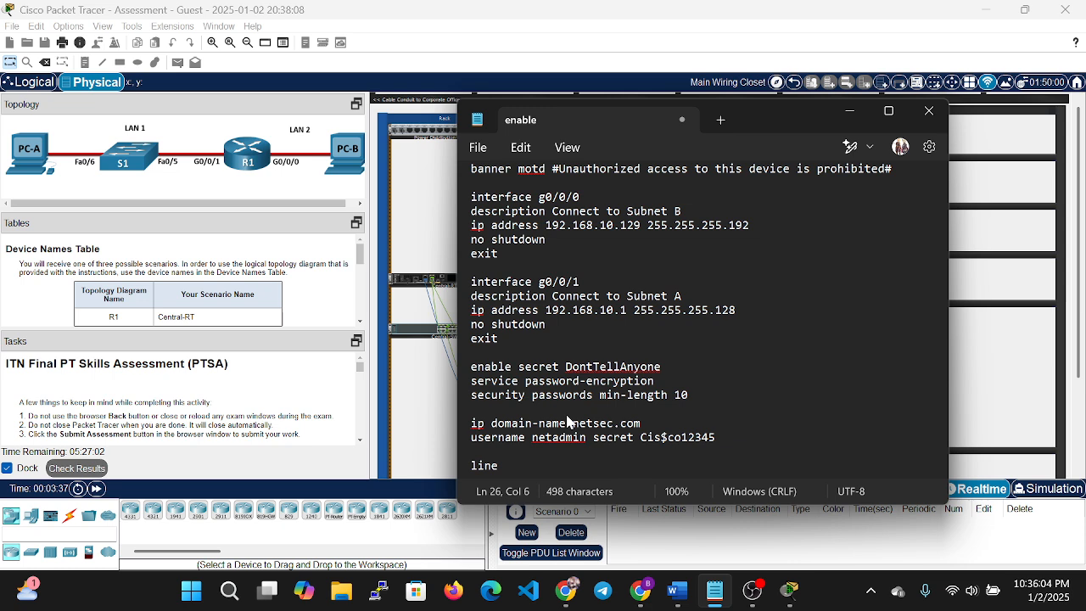
type("co")
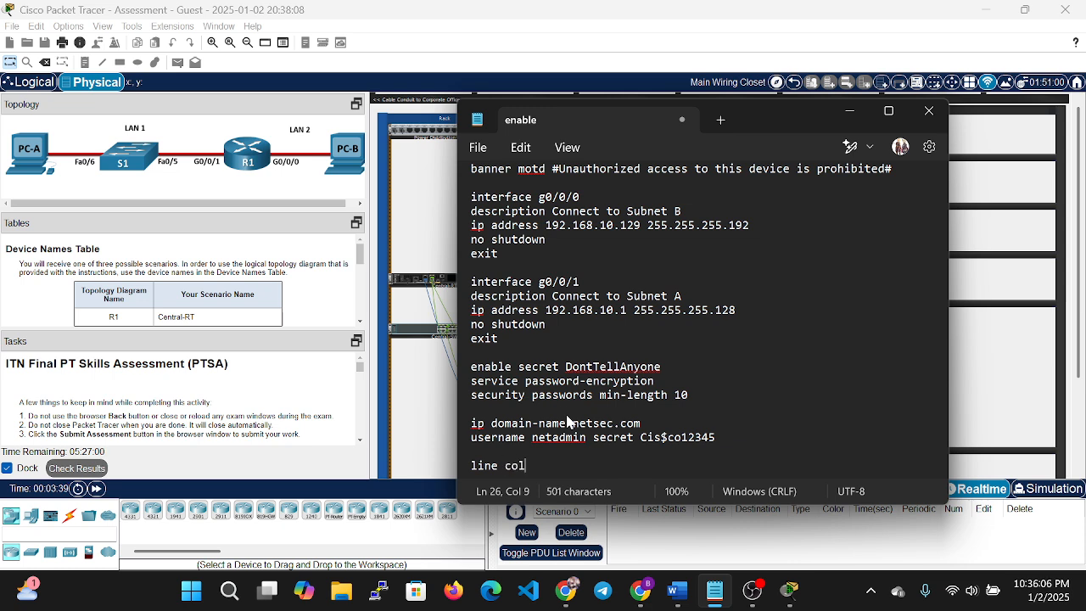
type("ns")
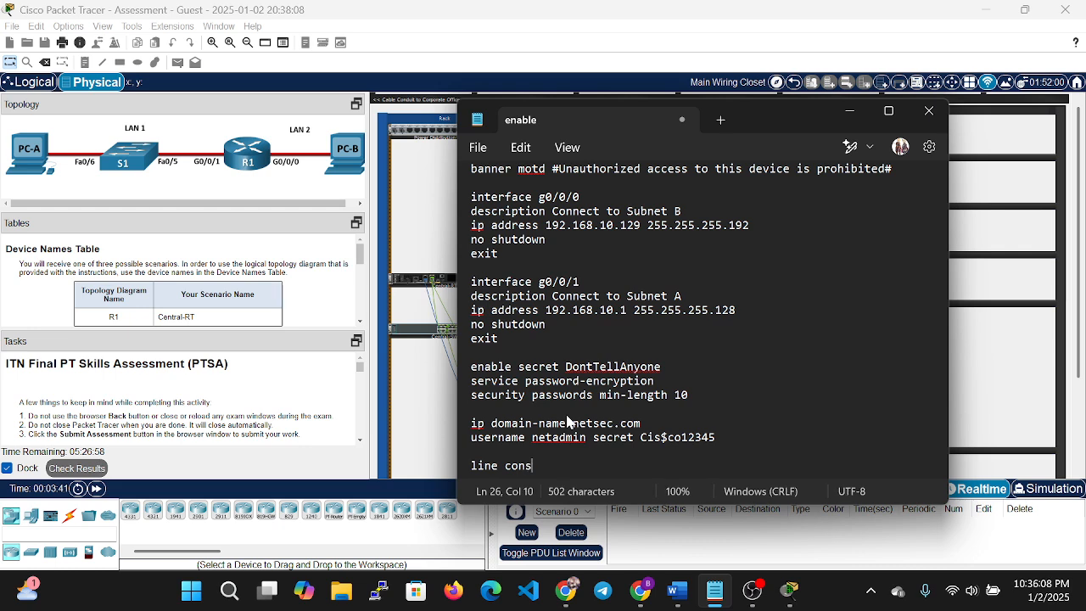
type("ole 0")
key("Return")
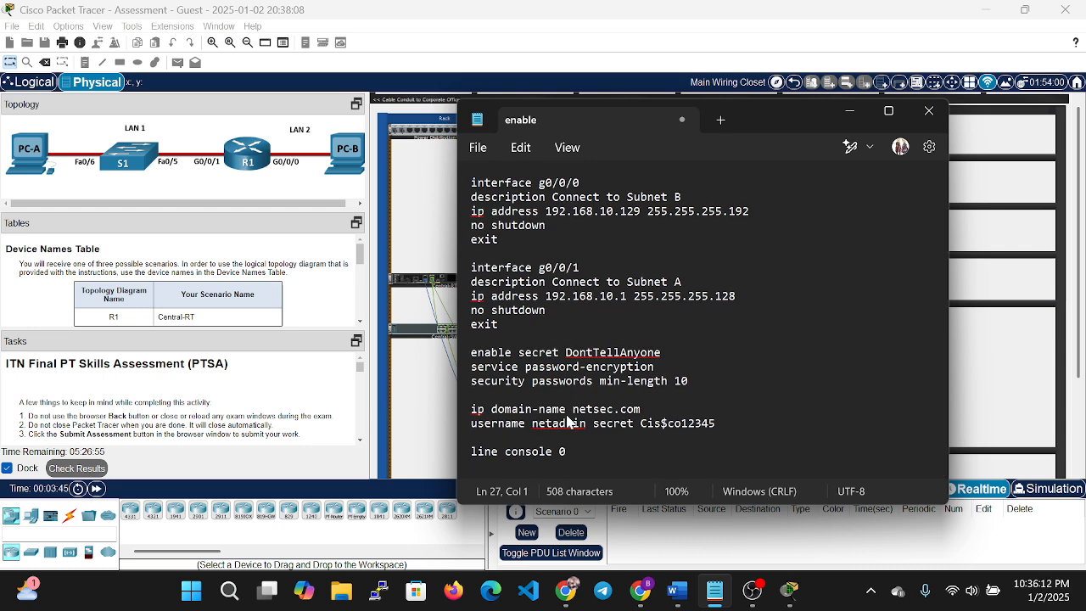
type("password ")
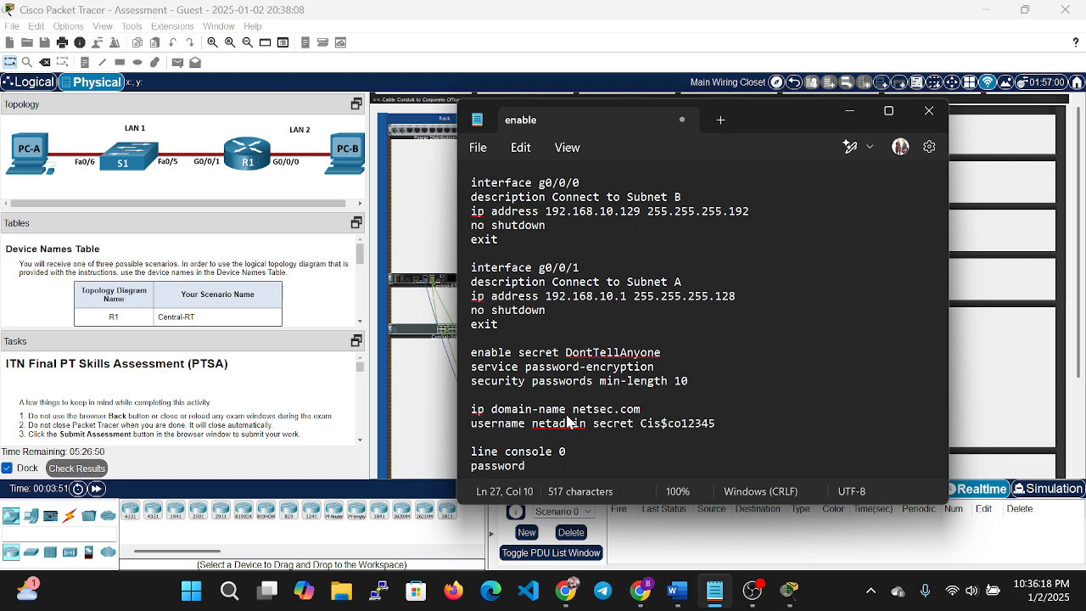
type("C")
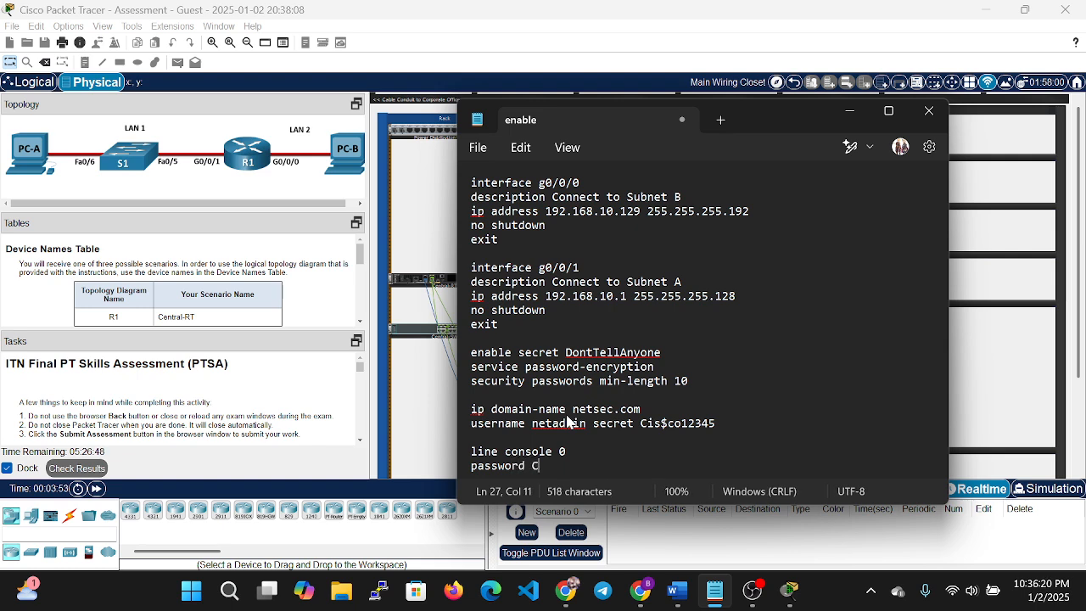
type("@")
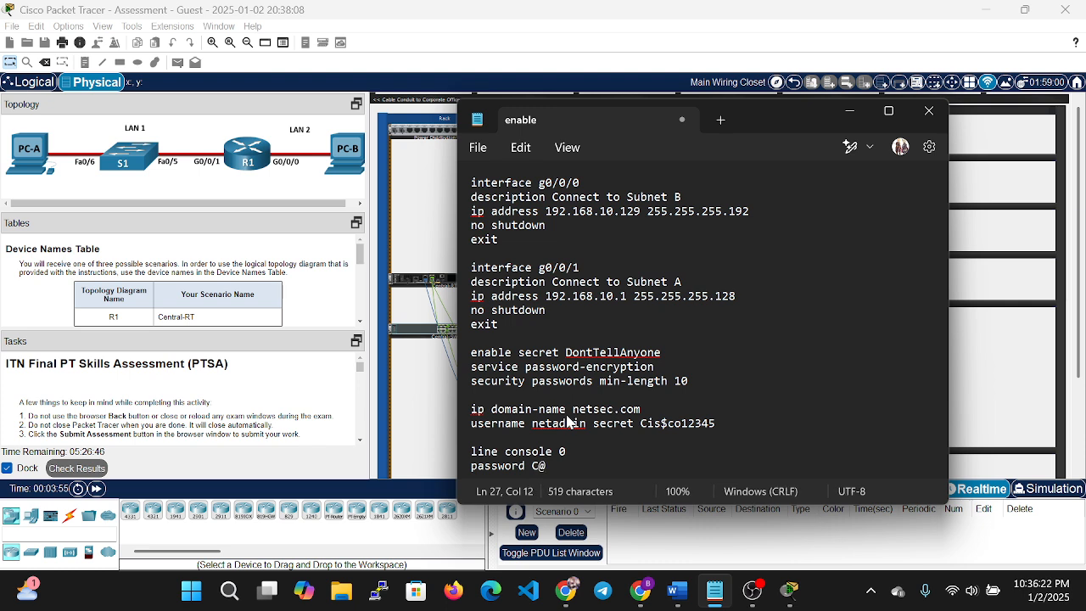
type("ns")
type("Pas")
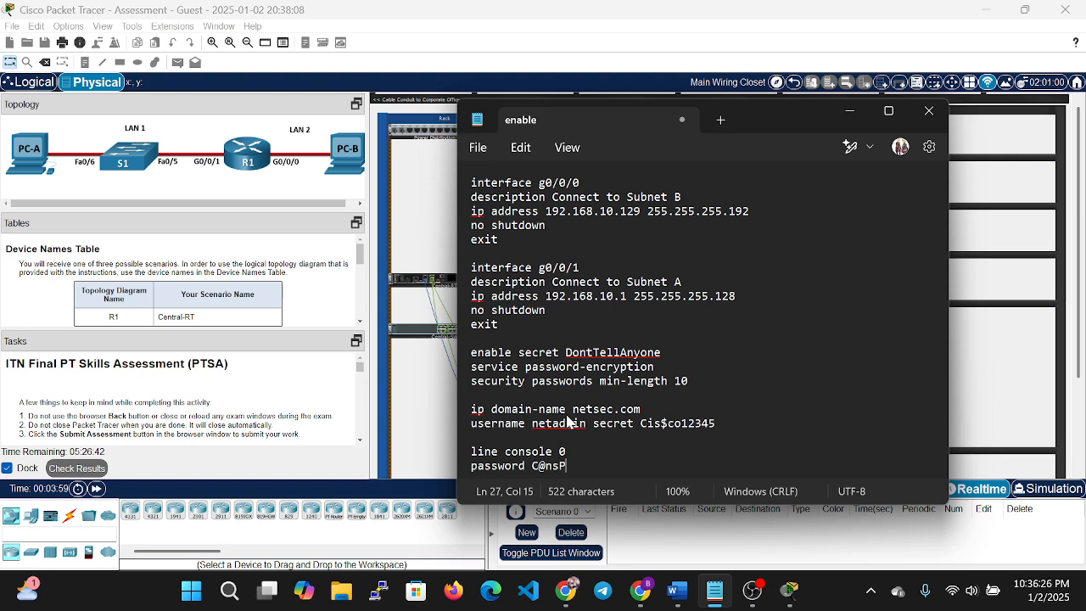
type("sw!")
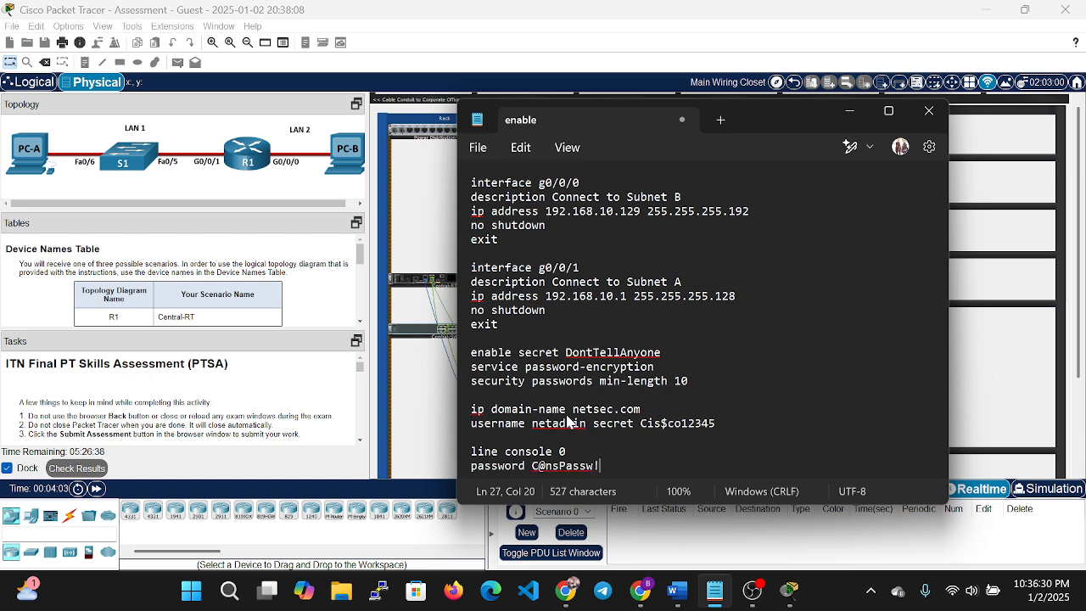
key("Return")
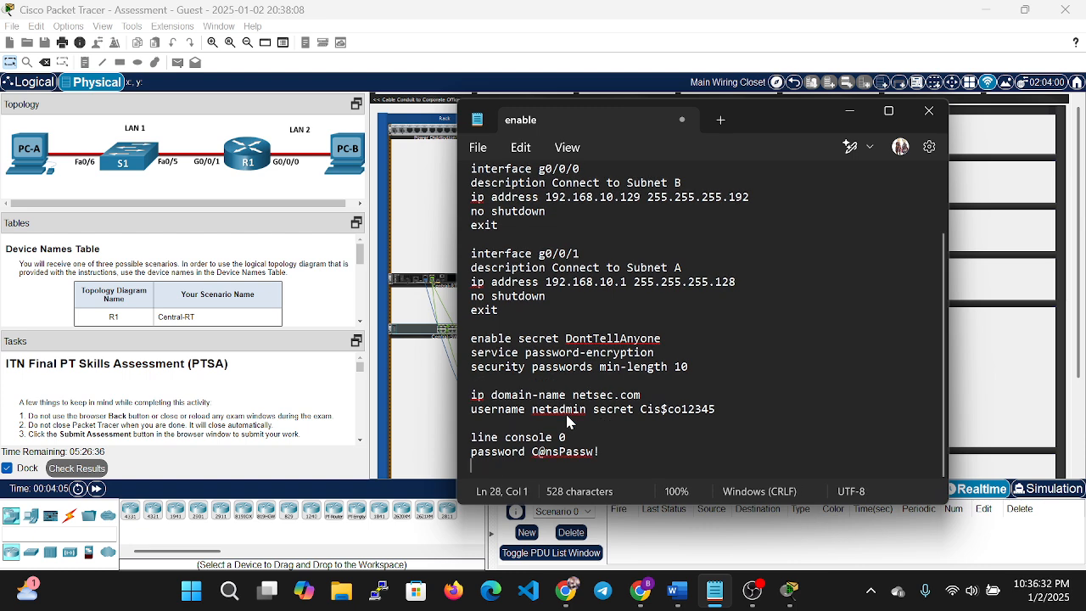
type("login")
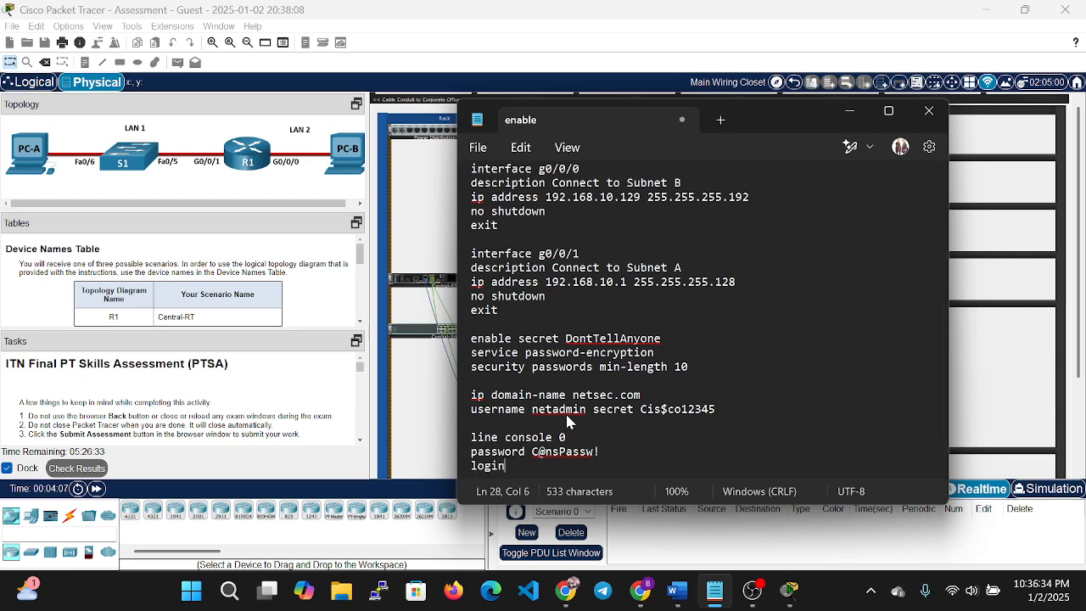
key("Return")
type("exi")
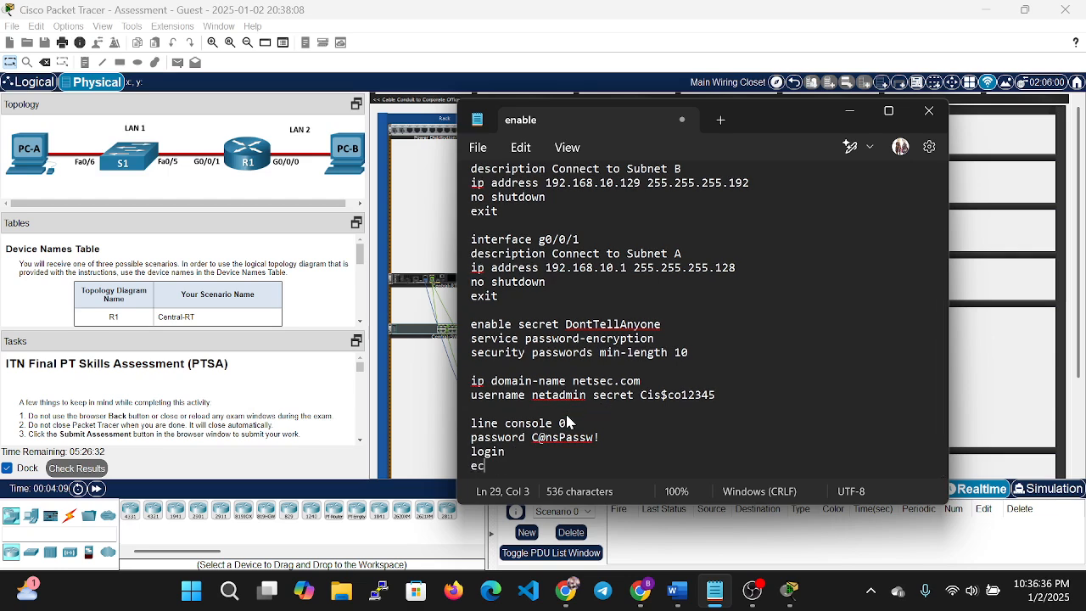
type("t")
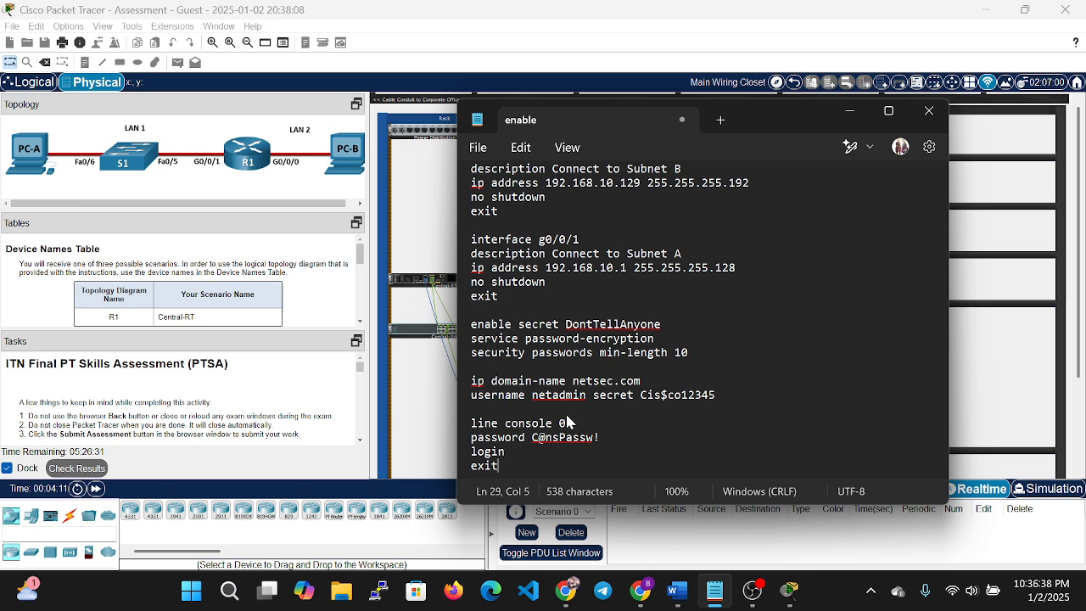
key("Up")
key("Up")
key("Down")
key("Down")
Write the line vty 0 15 block with transport input ssh, login local and exit.
key("Return")
key("Return")
type("line ")
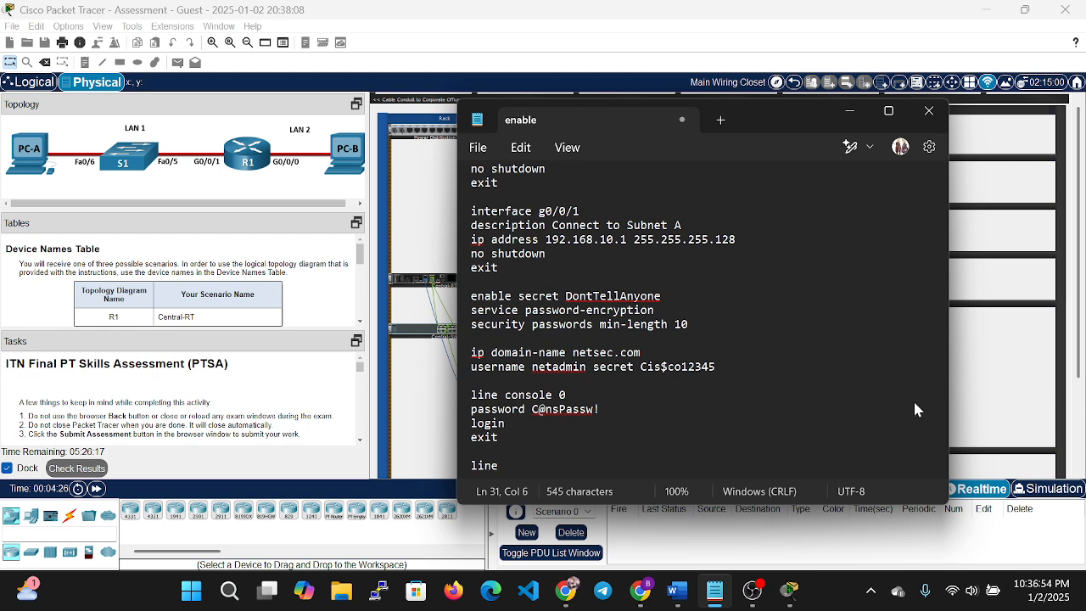
type("vty 0 15")
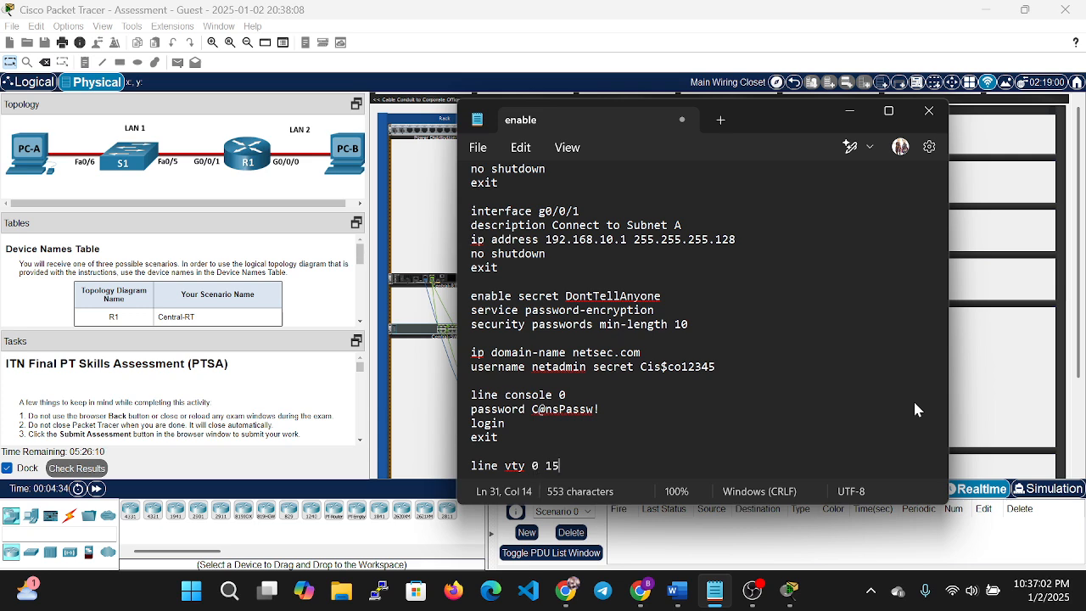
key("Return")
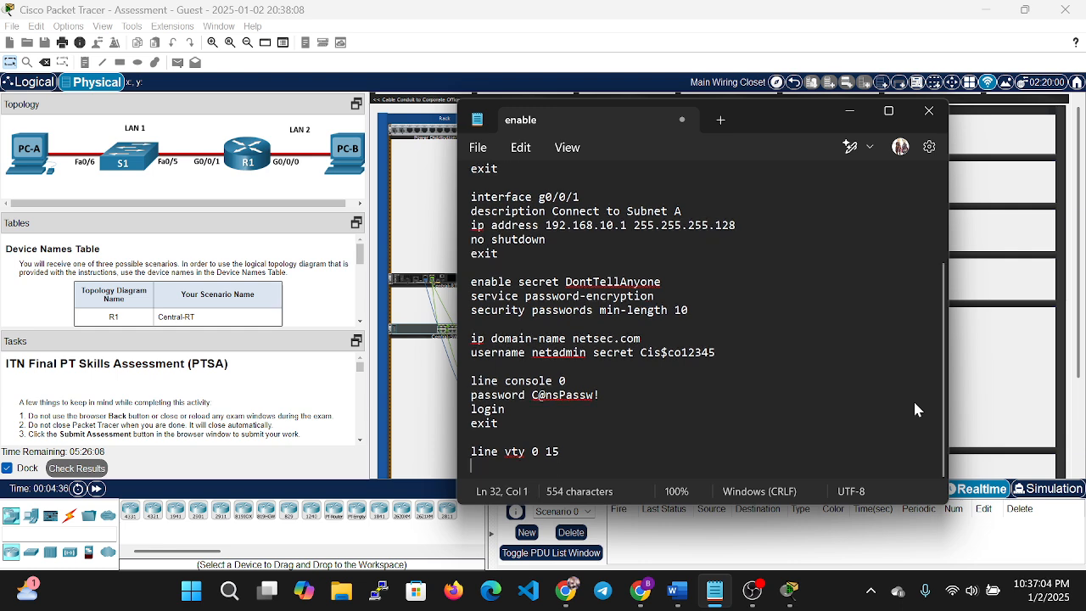
type("trans")
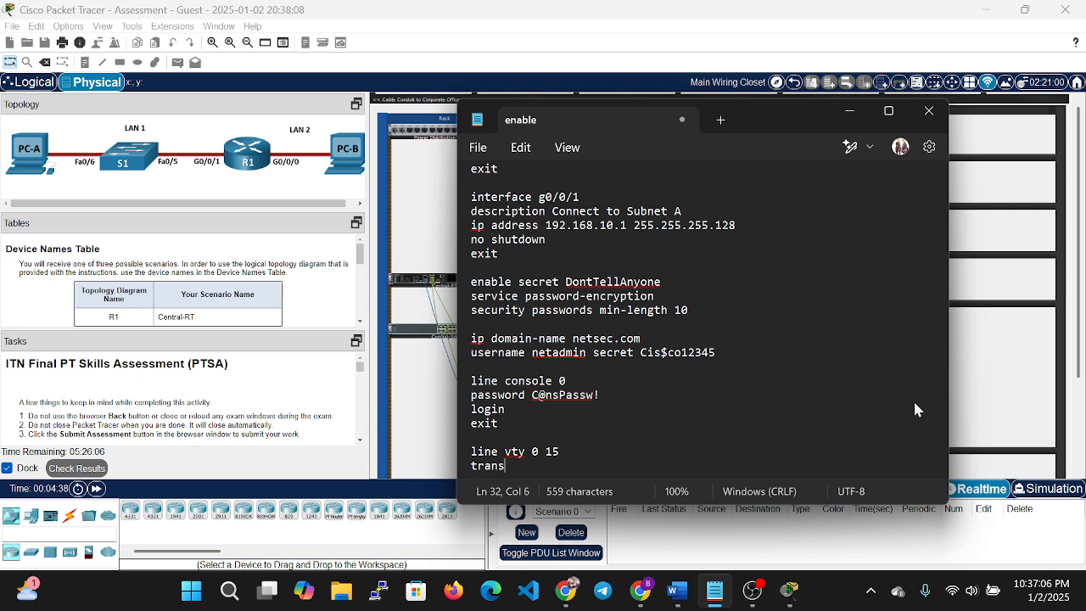
type("port ")
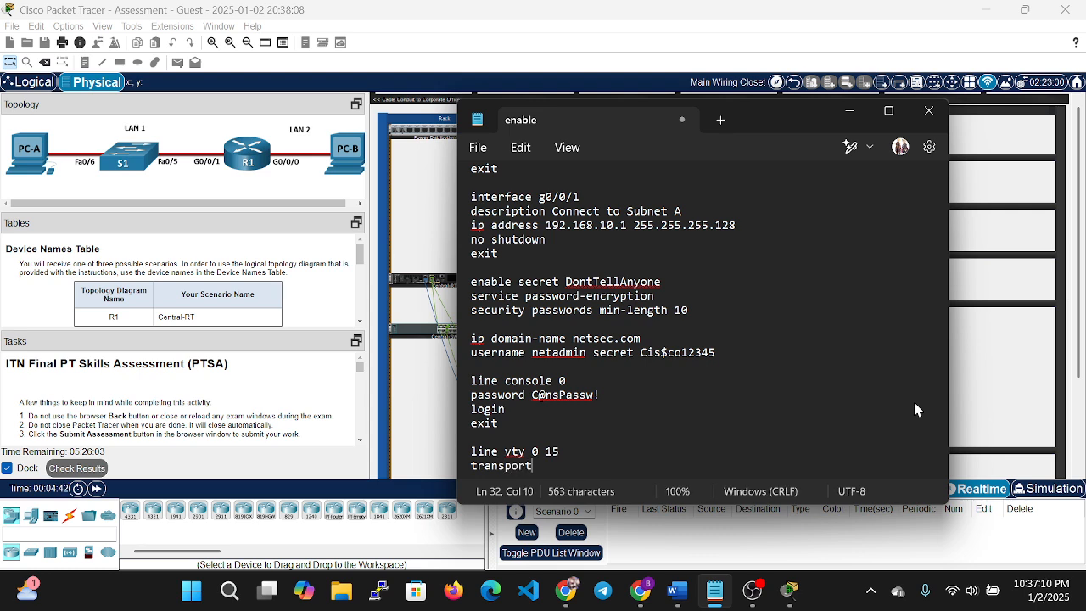
type("input ssh")
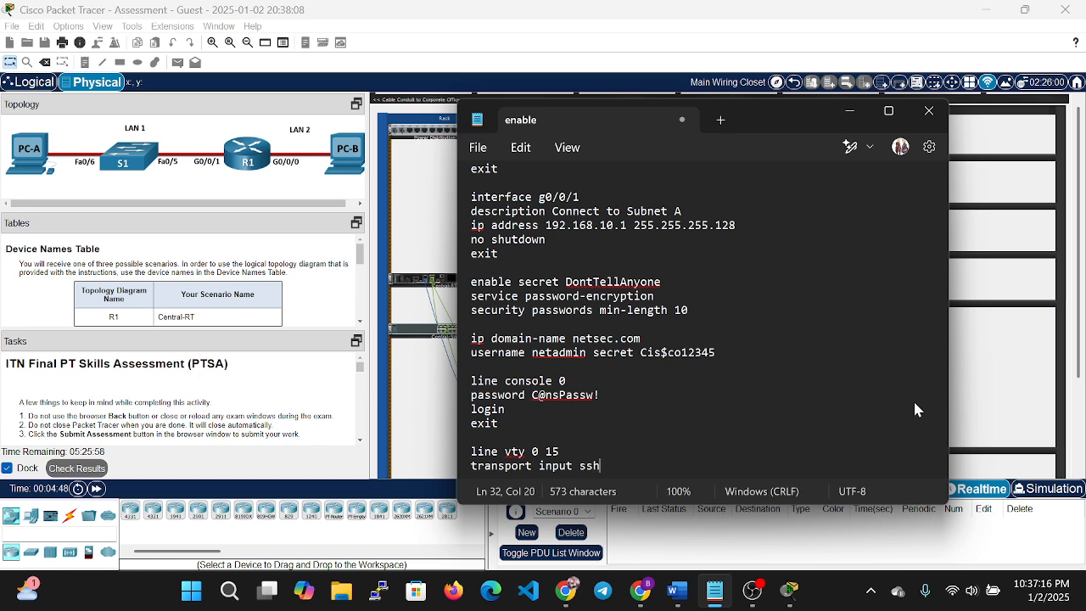
key("Return")
type("login")
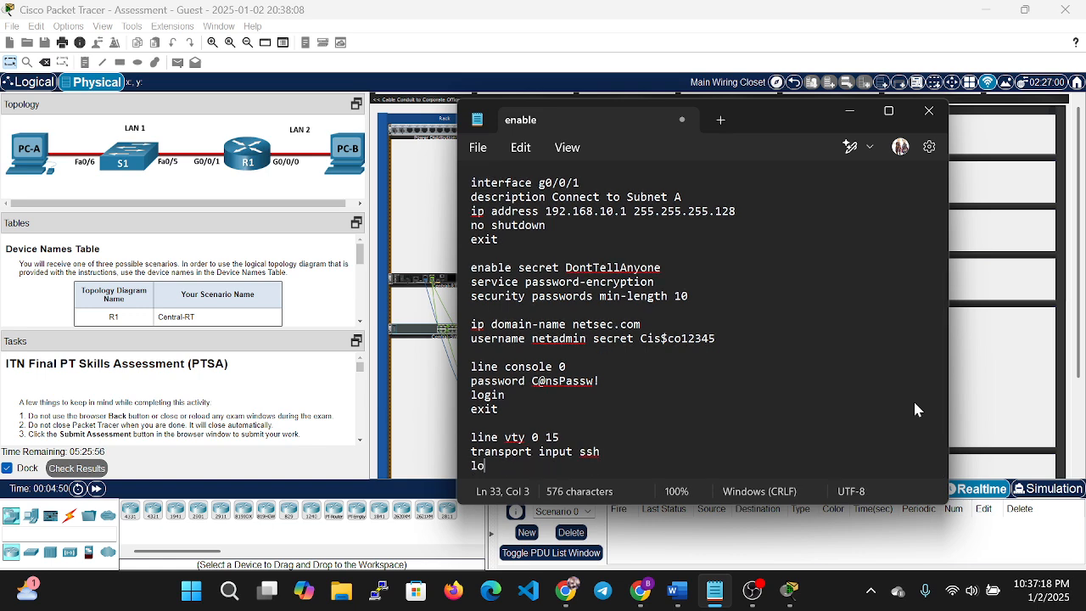
type("local")
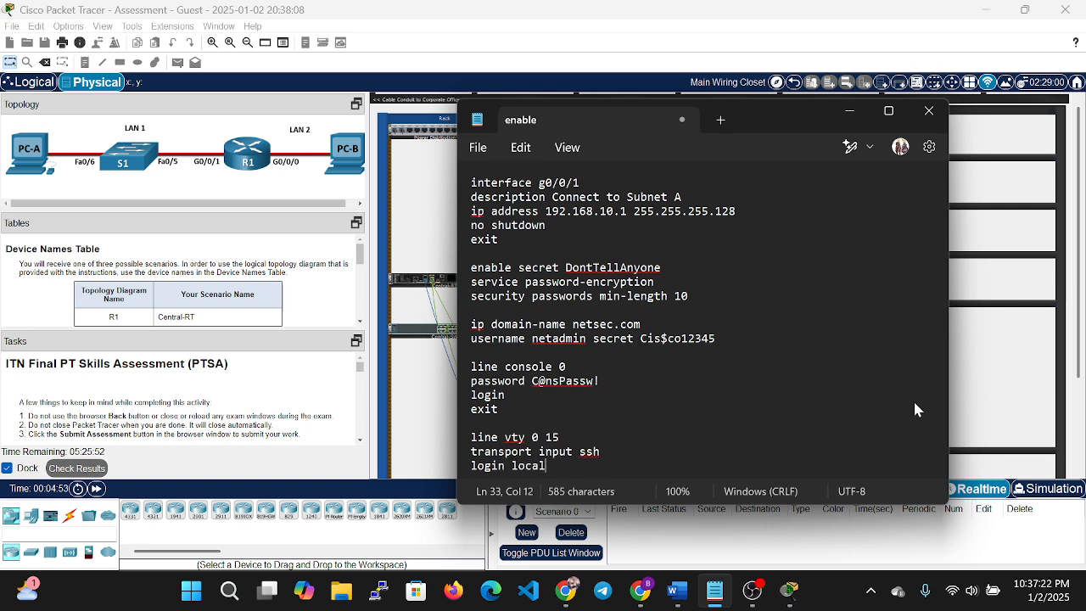
key("Return")
type("exit")
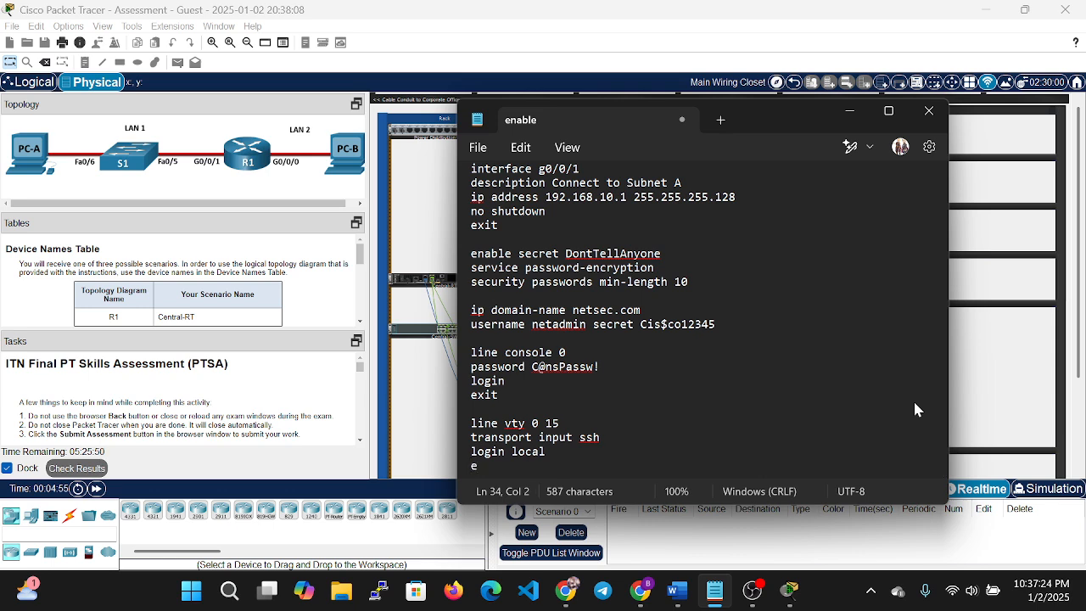
key("Up")
key("Up")
key("Up")
key("Right")
key("Right")
key("Right")
key("Right")
key("Right")
key("Right")
key("Right")
key("Right")
key("Right")
key("Right")
key("Right")
key("Right")
key("Right")
key("Right")
key("Right")
key("Right")
key("Right")
key("Right")
key("Right")
key("Right")
key("Right")
key("Right")
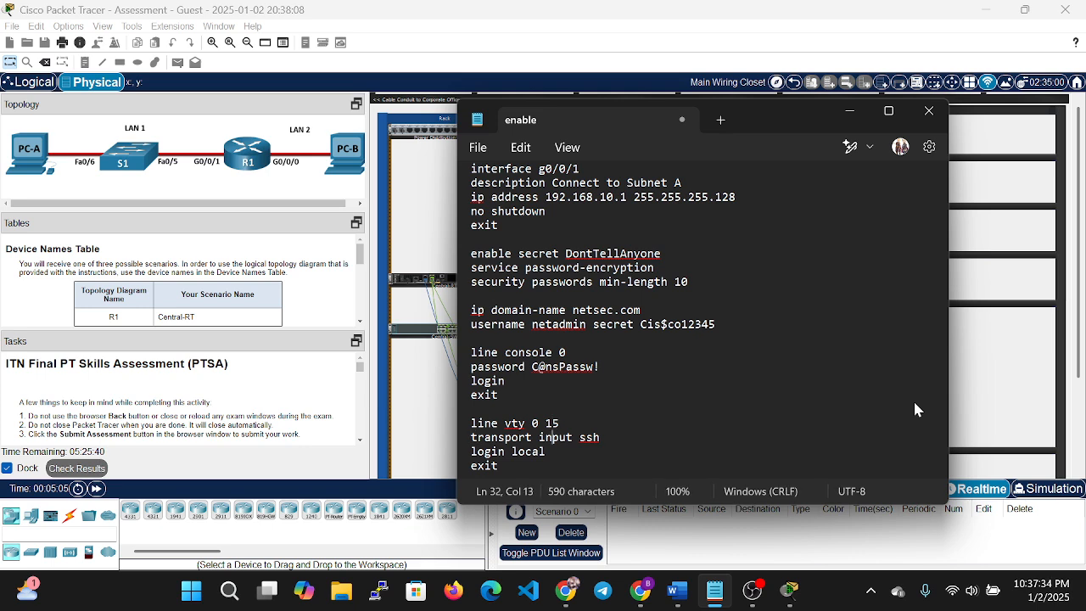
key("Down")
key("Down")
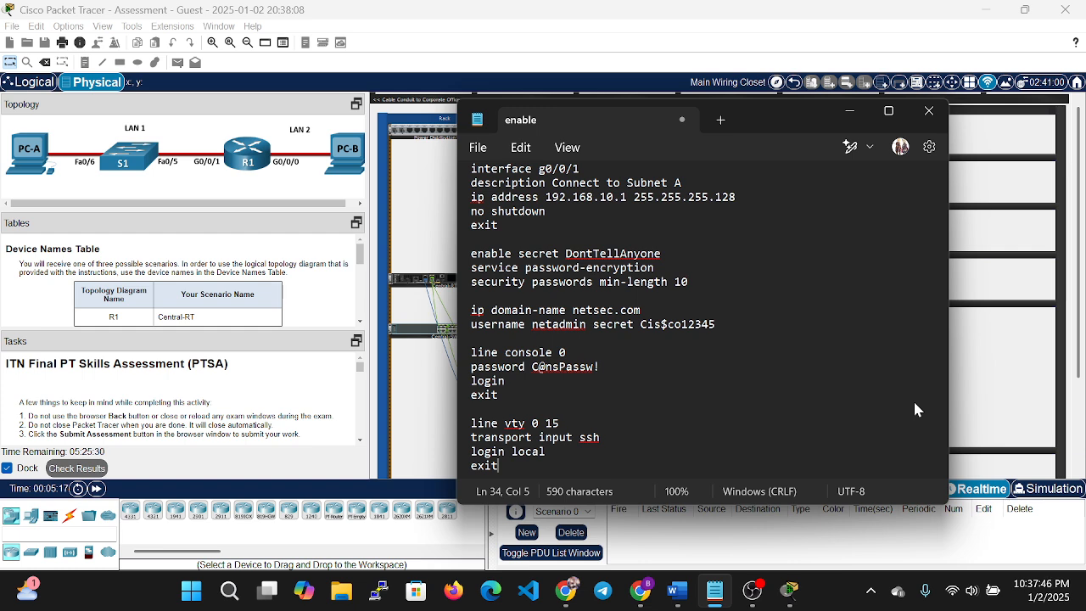
Append crypto key generate rsa with a 1024 key size and an exit line after the vty block.
key("Return")
key("Return")
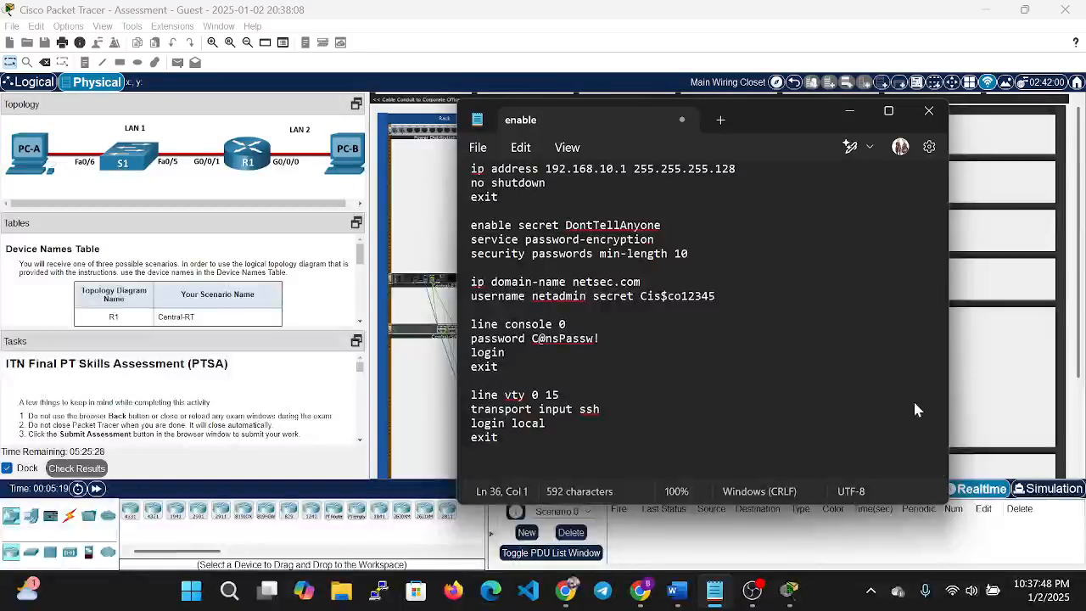
type("c")
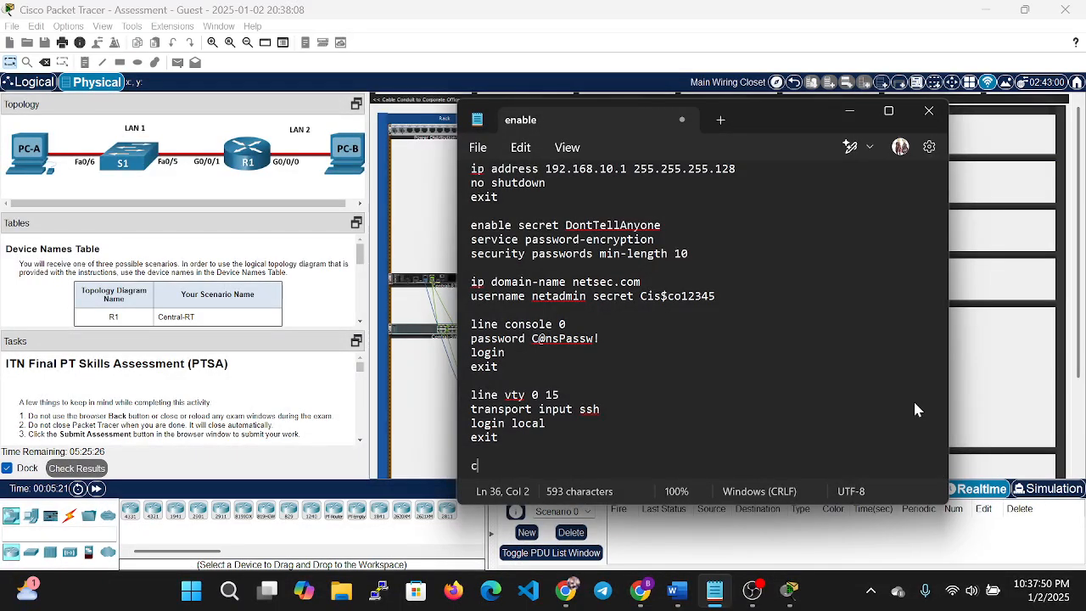
type("rypto ")
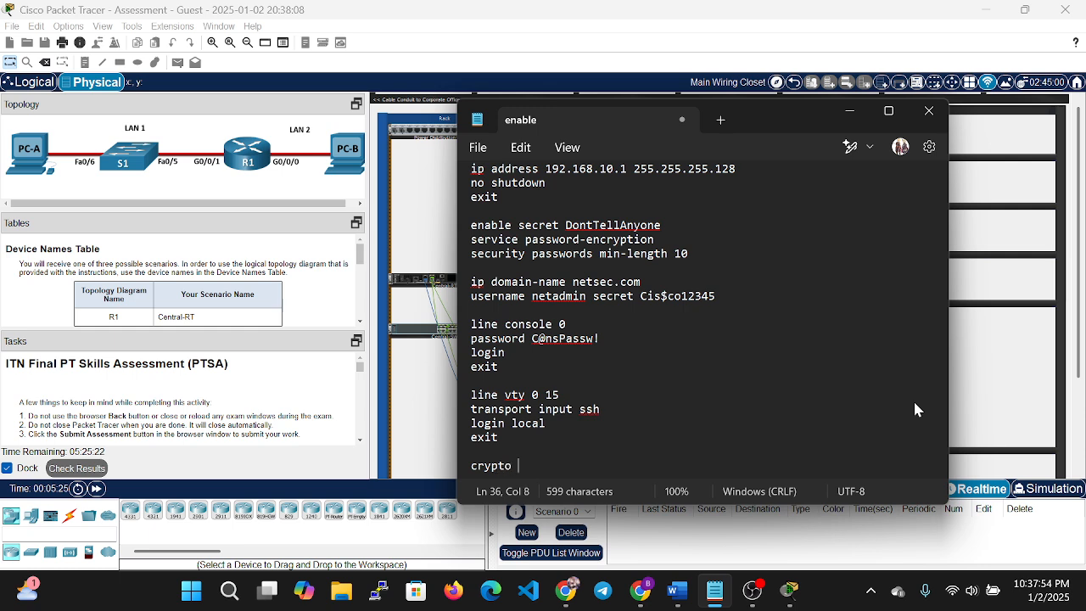
type("key gen")
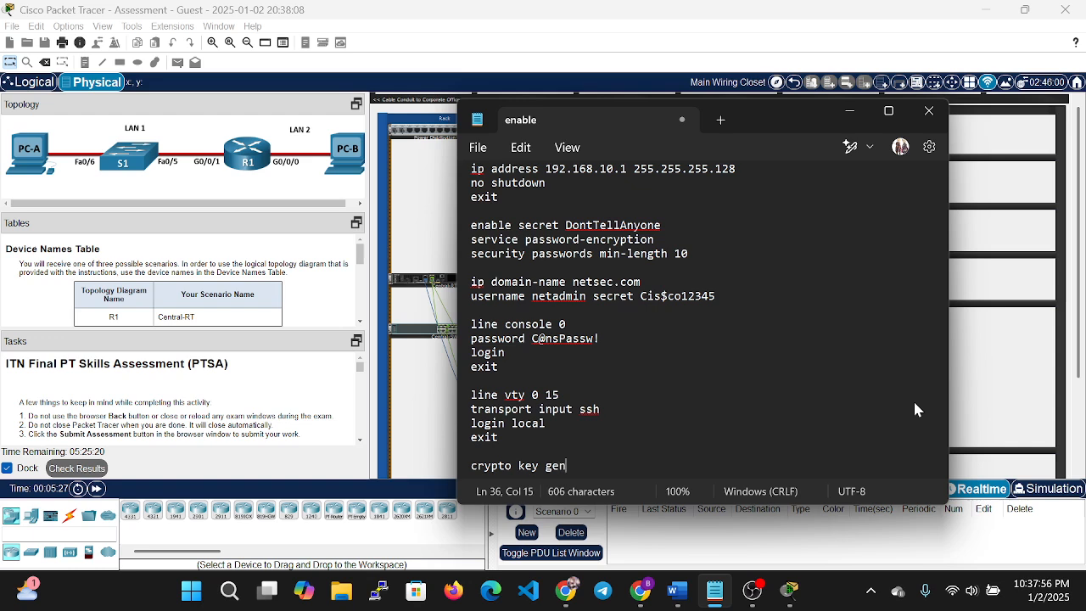
type("erate ")
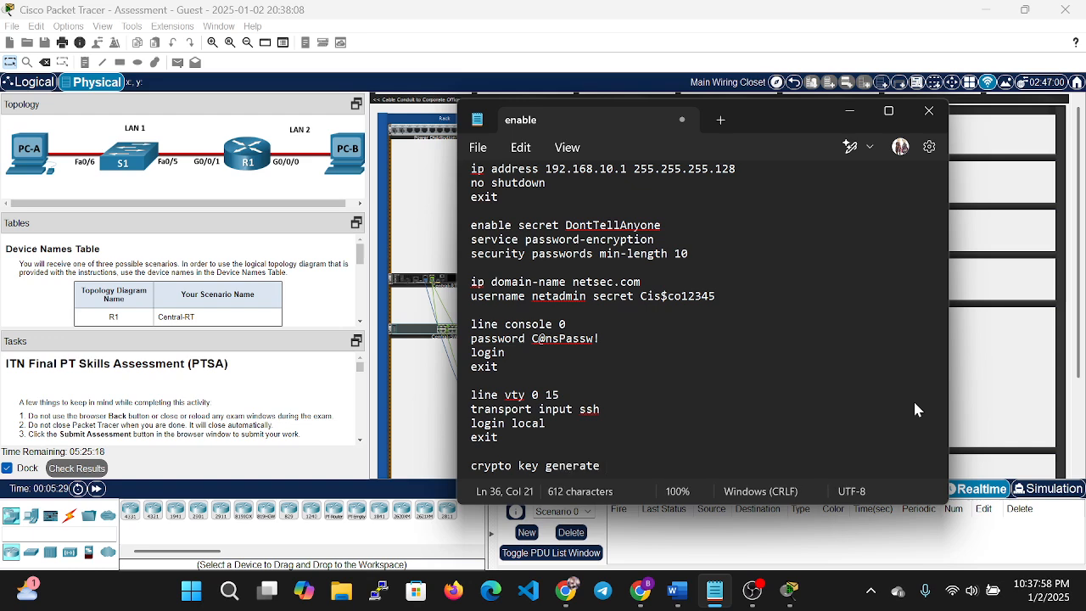
type("rsa")
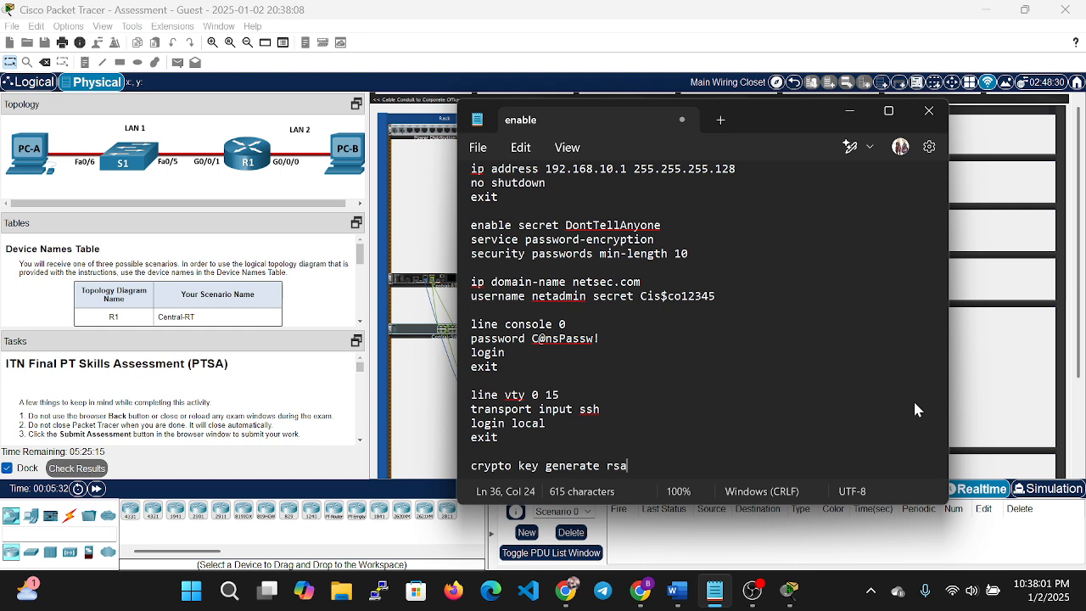
key("Return")
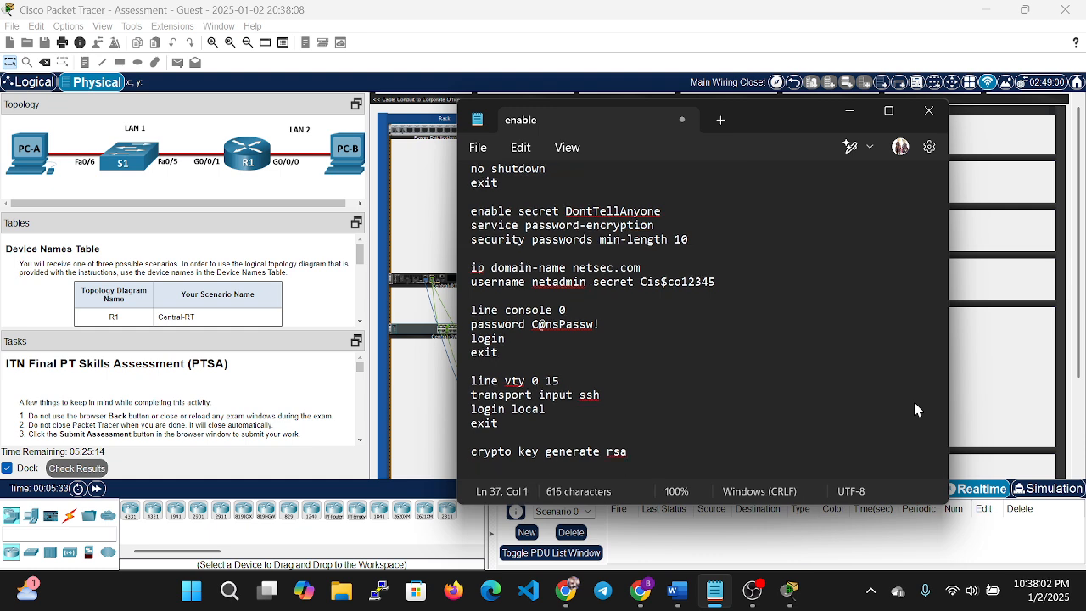
type("1024")
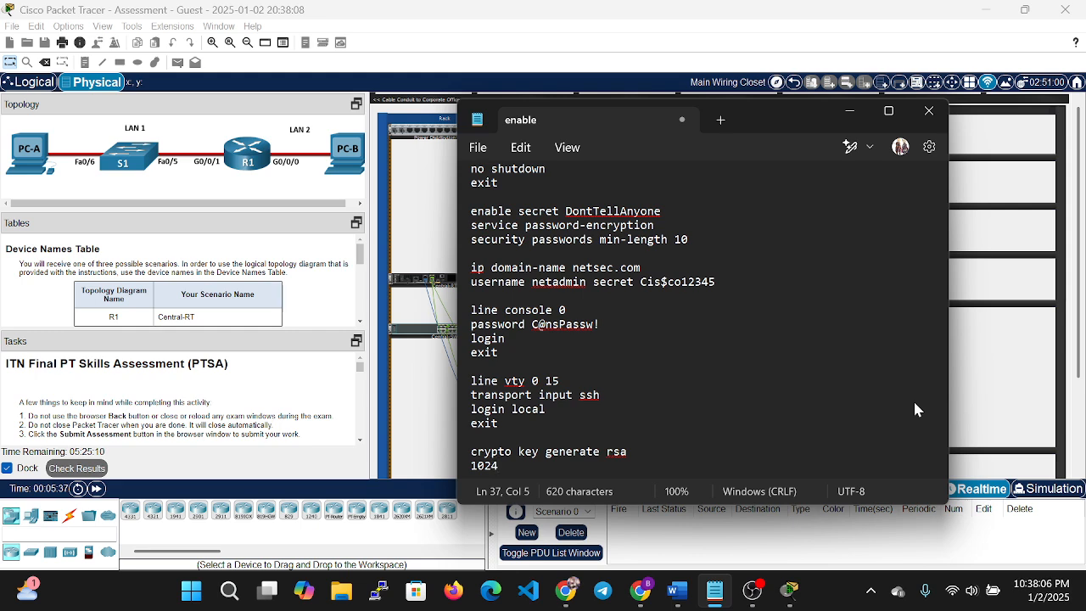
key("Return")
type("exit")
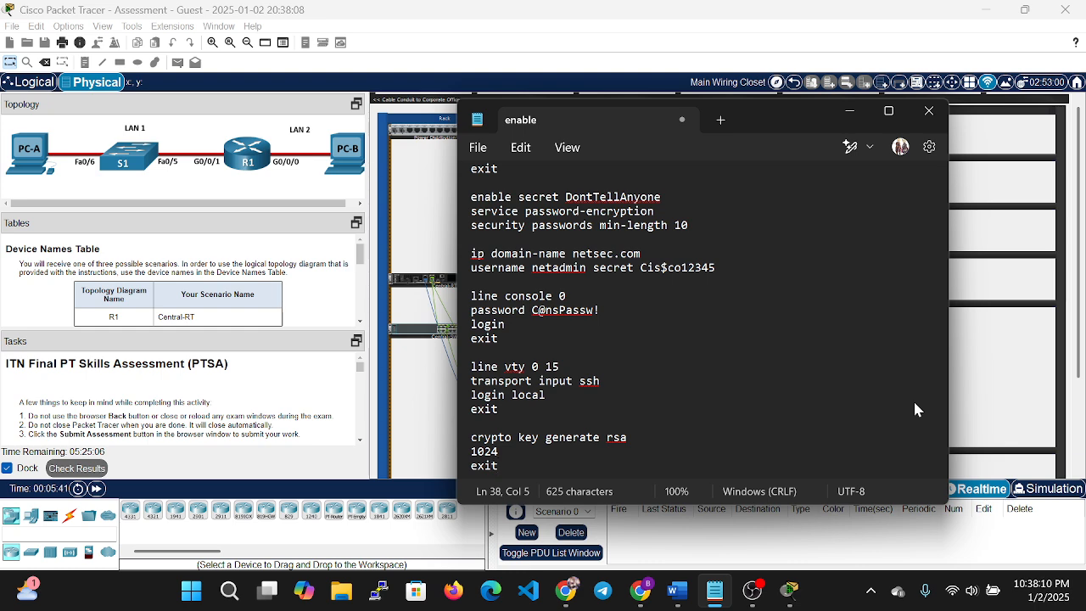
key("Return")
End the script with copy running-config startup-config and select the entire script.
type("copy ")
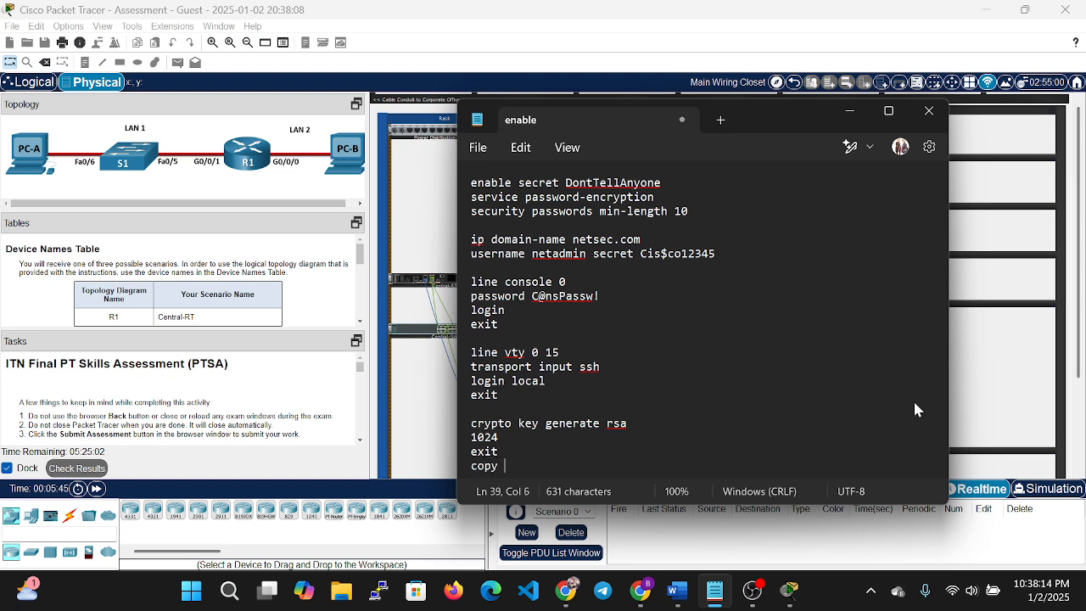
type("runn")
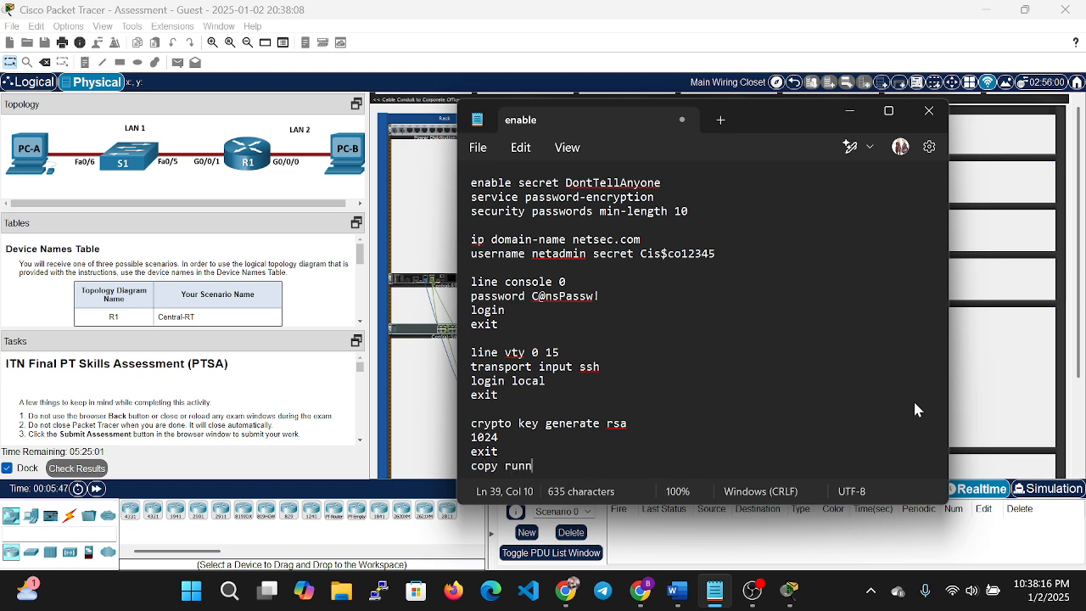
type("ing-con")
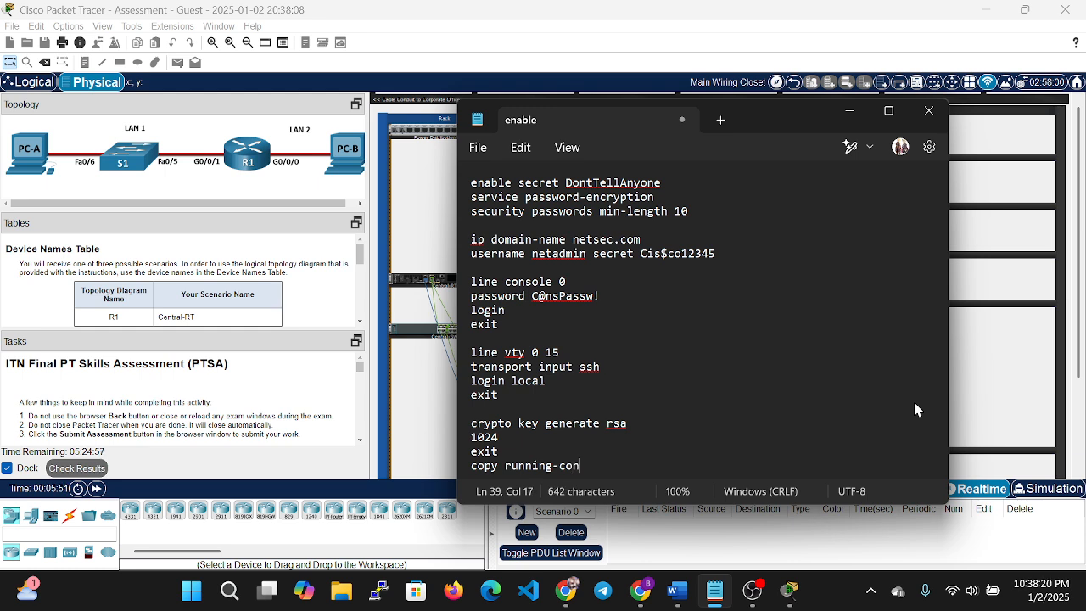
type("fig start")
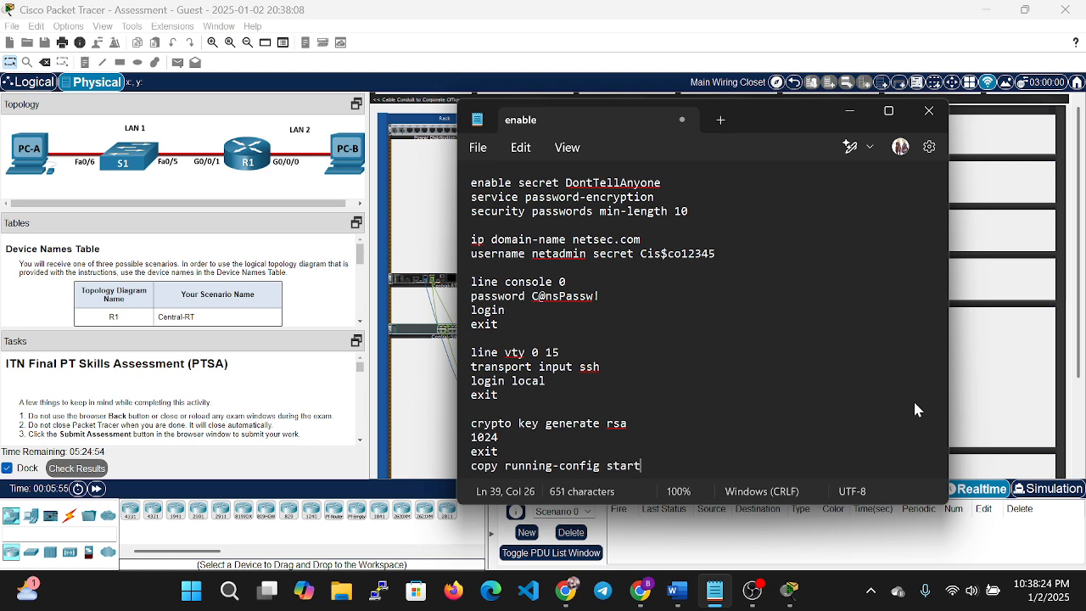
type("up")
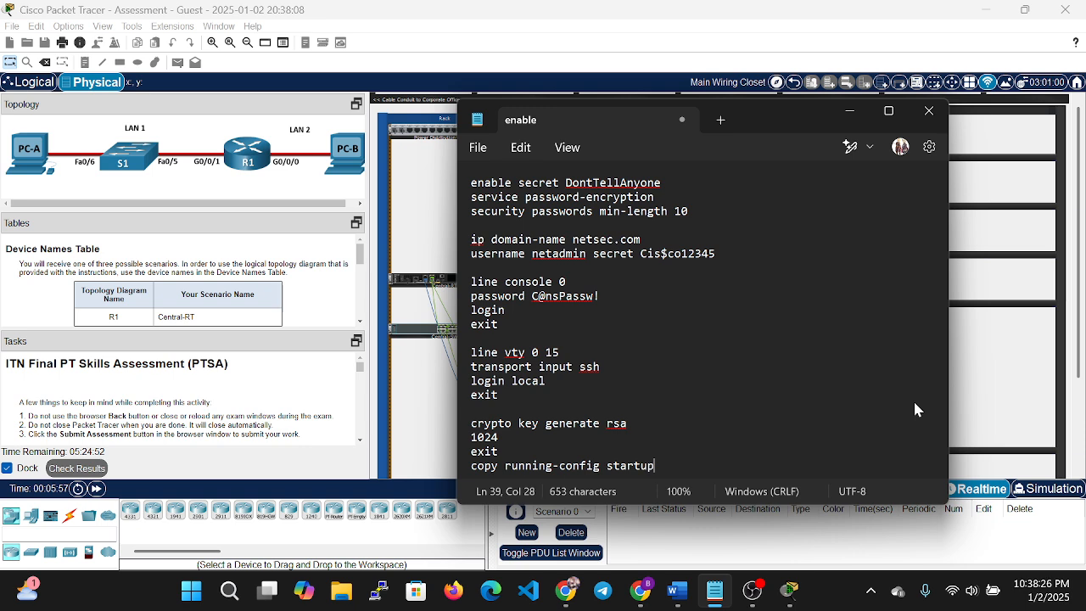
type("-config")
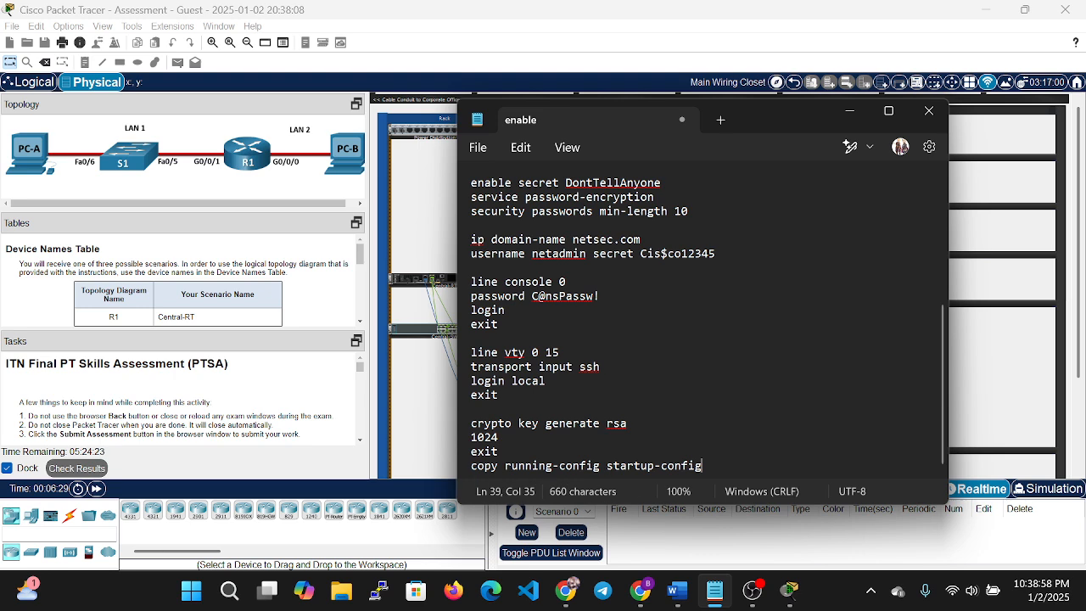
scroll(752, 448, "up", 1)
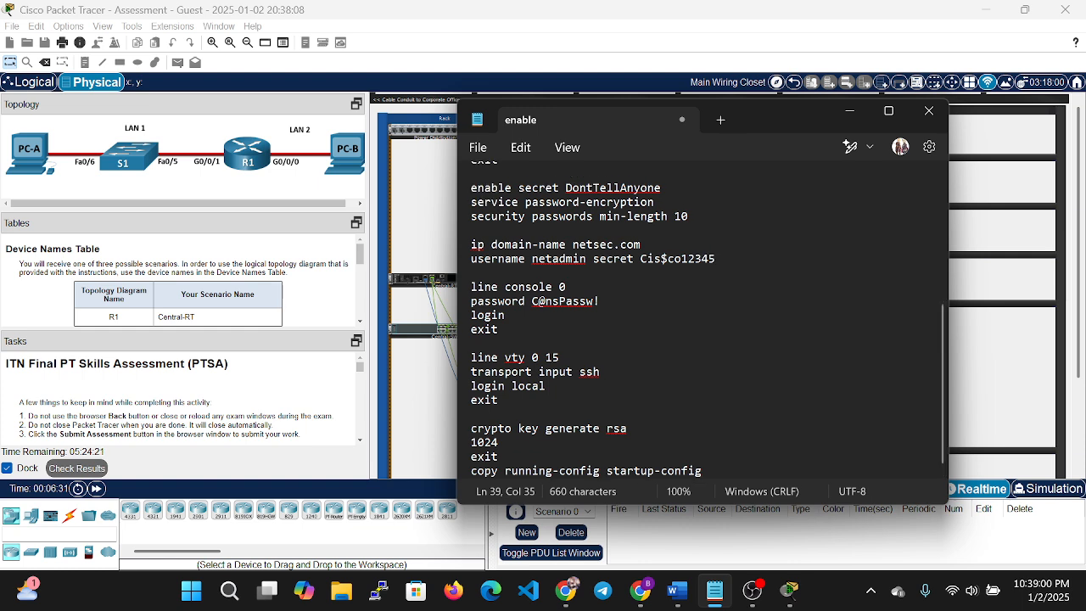
key("ctrl+a")
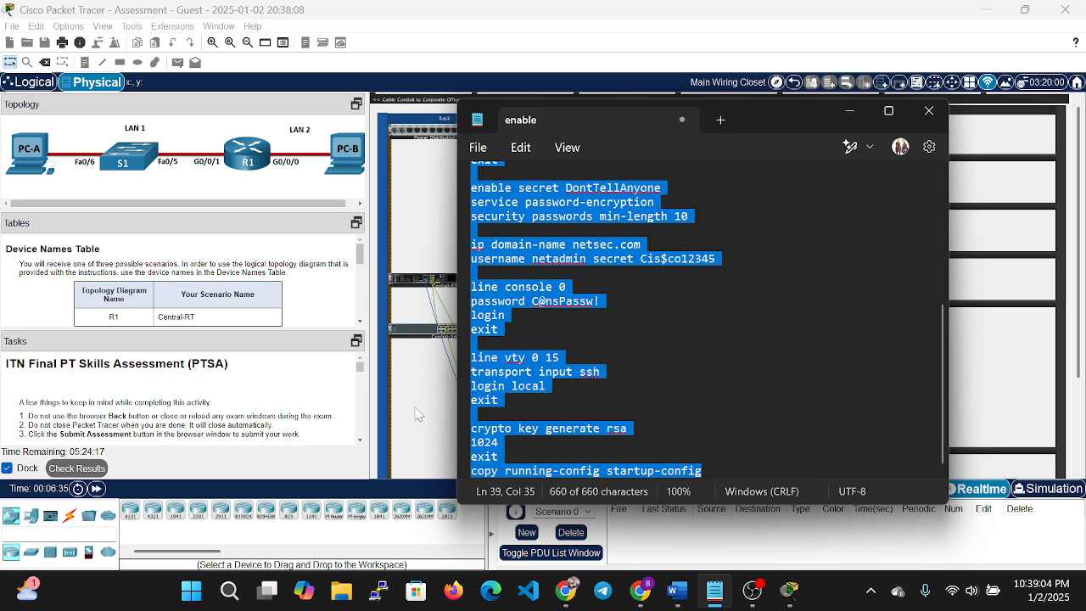
Paste the configuration script into User-A's router console terminal, then close the terminal.
left_click(433, 356)
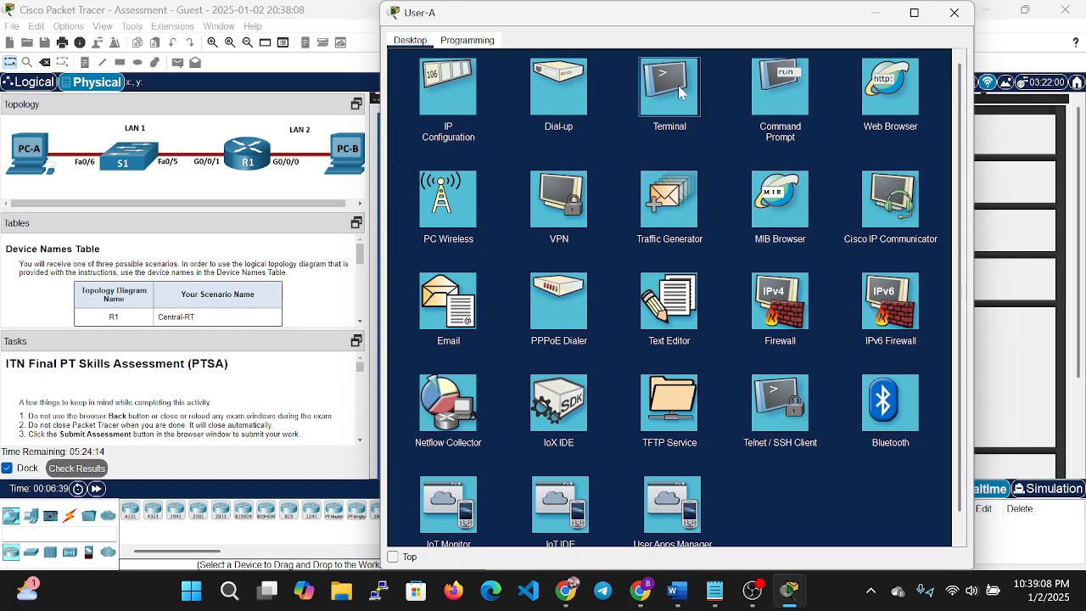
left_click(670, 89)
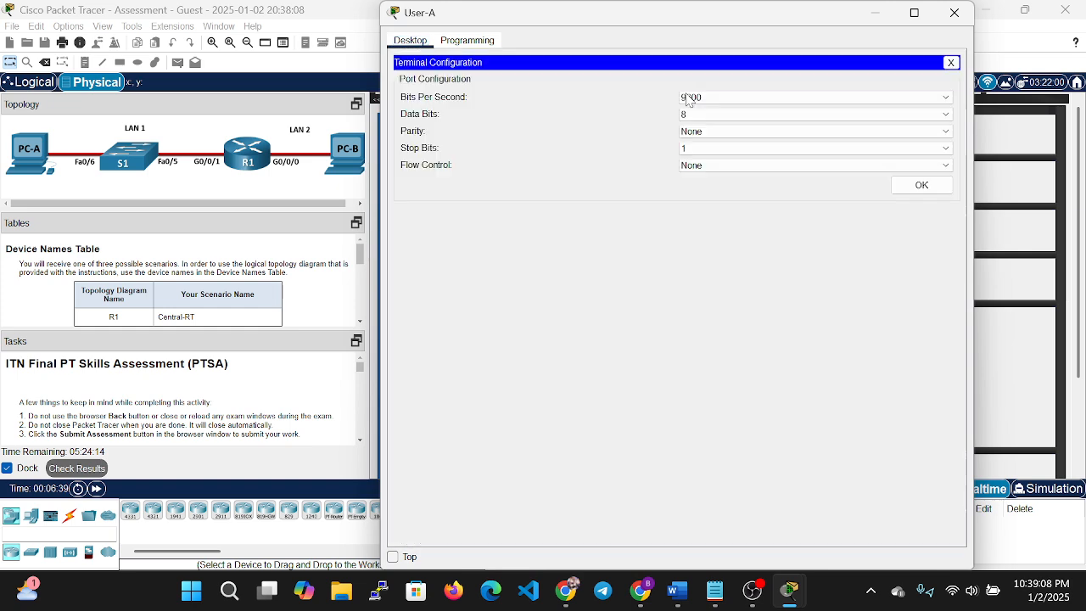
left_click(905, 192)
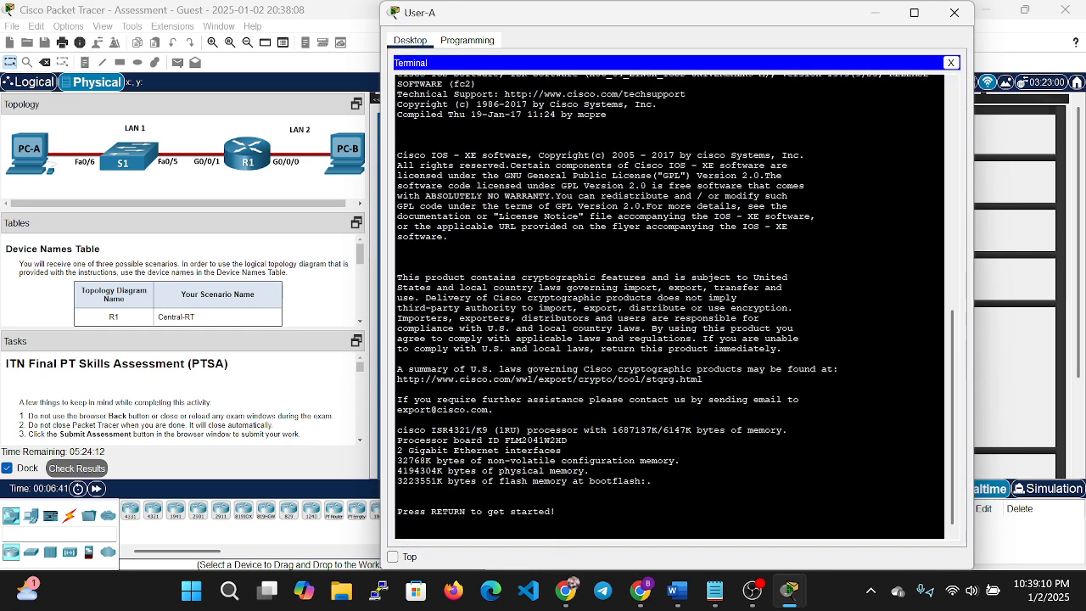
key("Return")
key("Return")
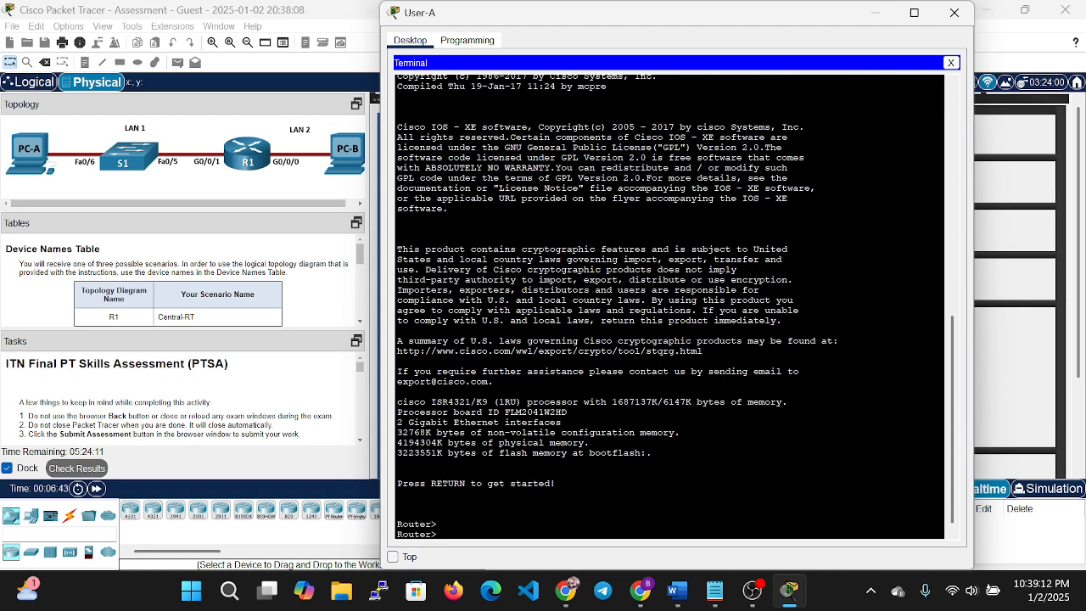
right_click(691, 459)
left_click(728, 485)
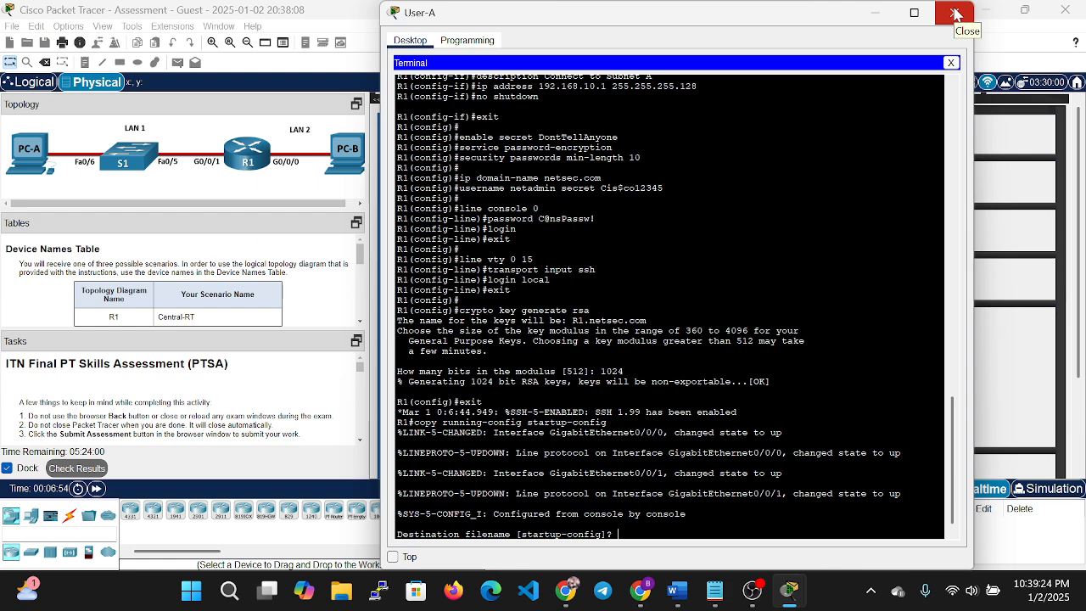
left_click(956, 14)
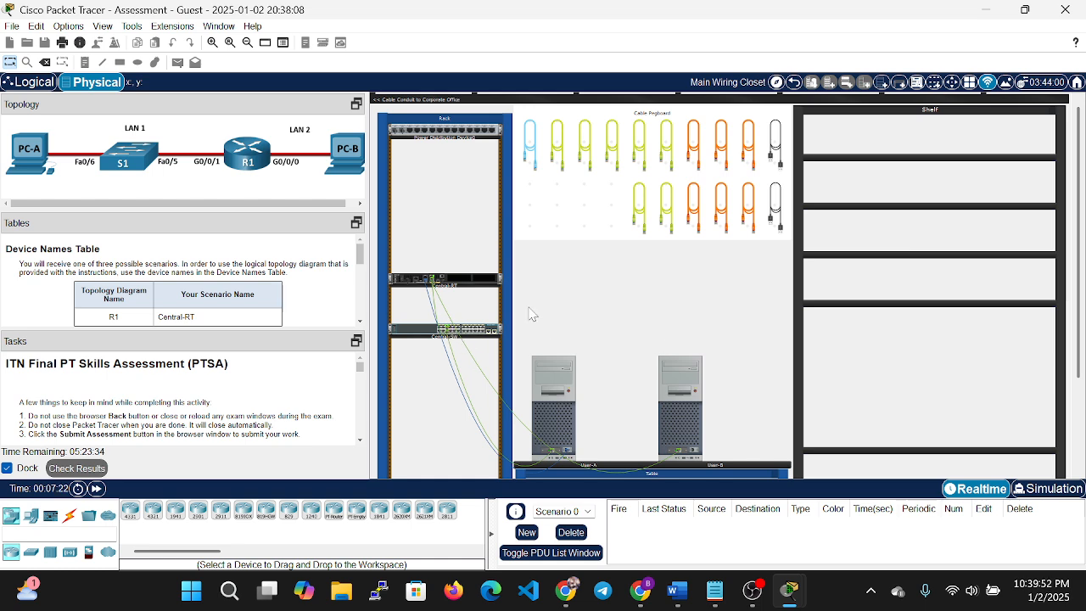
Run a console cable from User-B's RS 232 port to the rack switch's console port.
right_click(496, 332)
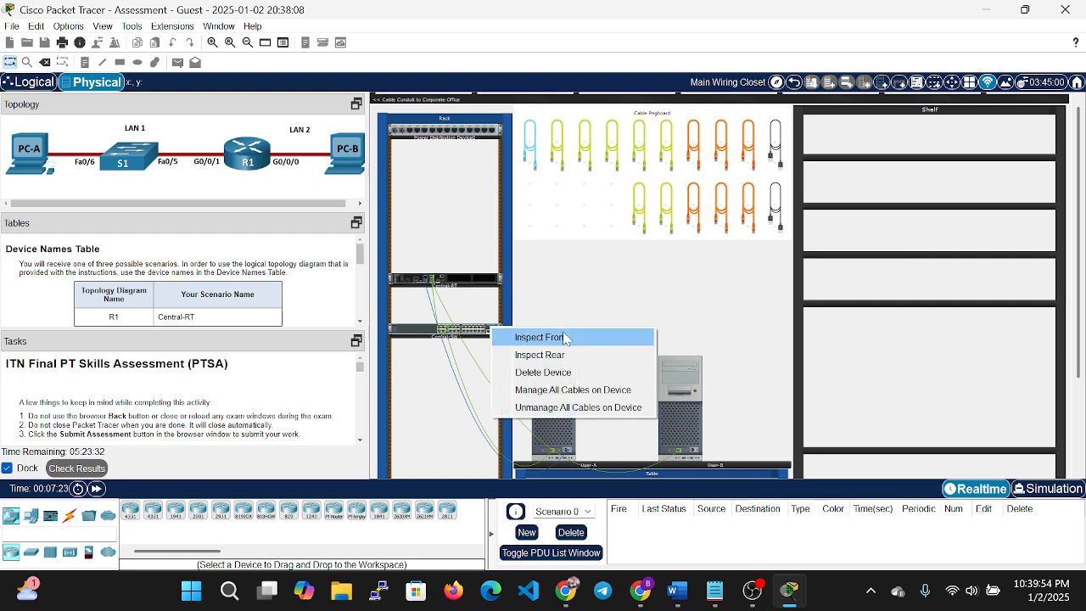
left_click(571, 338)
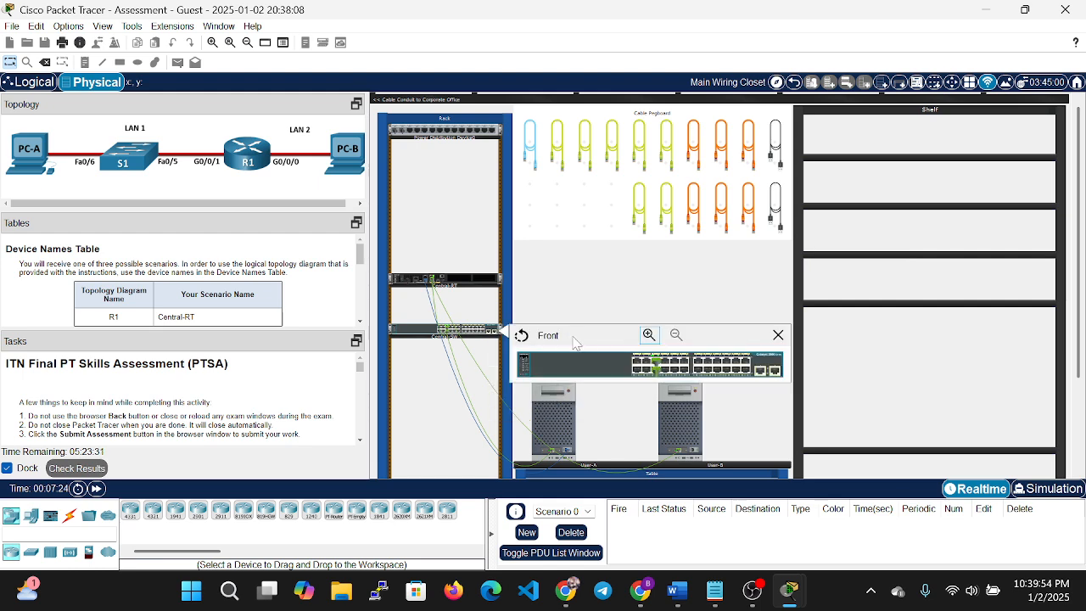
left_click(778, 335)
right_click(497, 332)
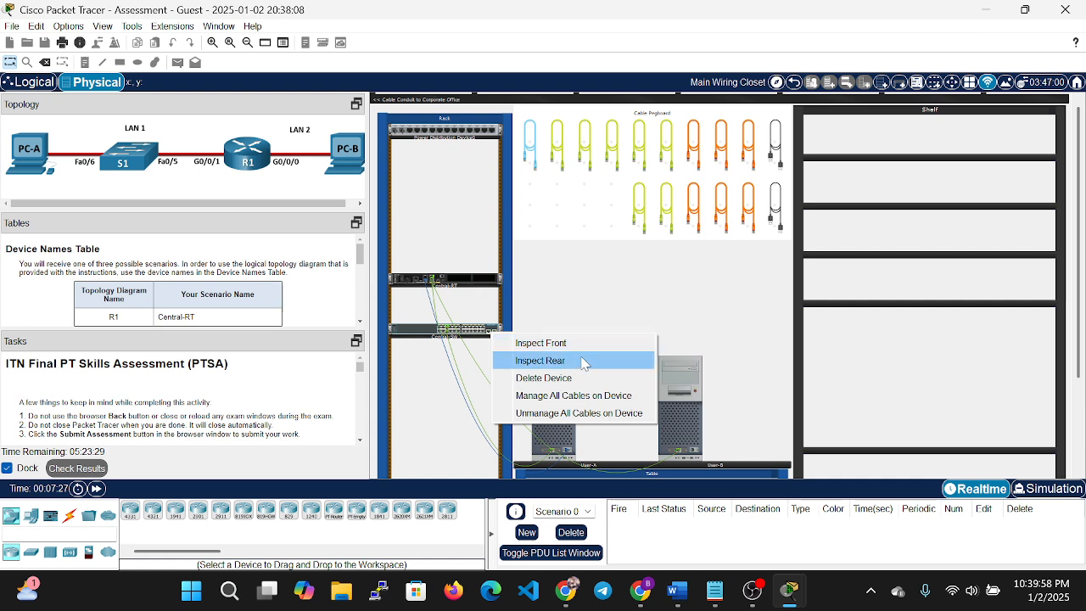
left_click(586, 363)
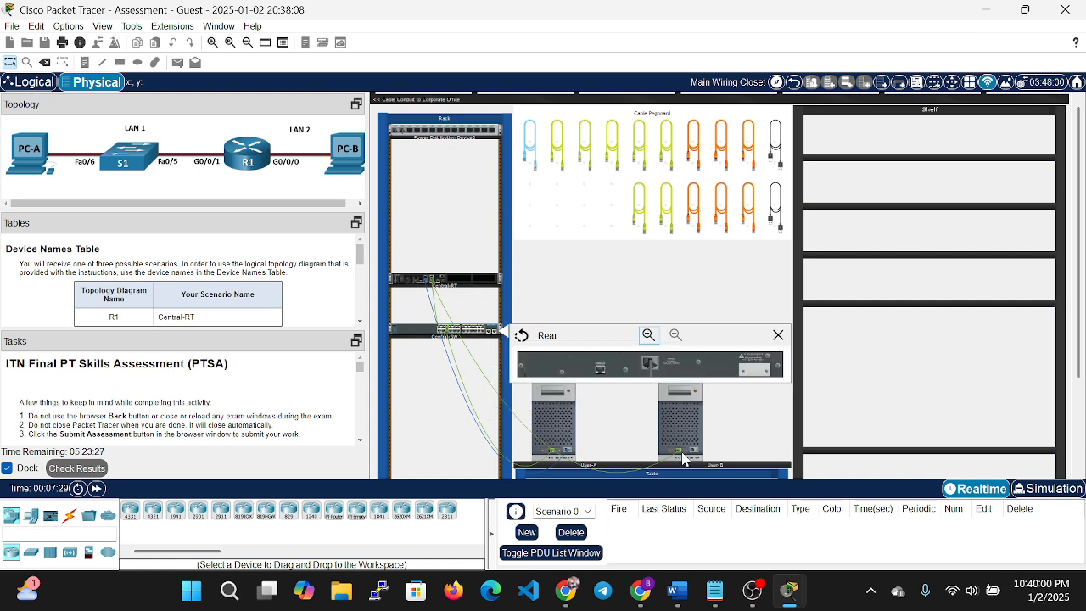
left_click(531, 157)
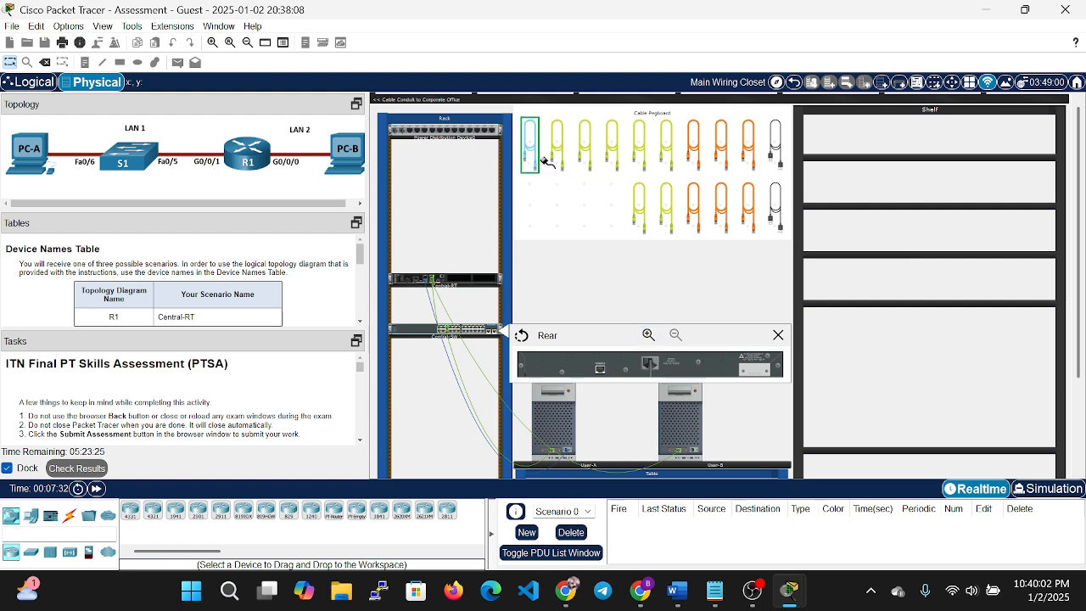
left_click(694, 452)
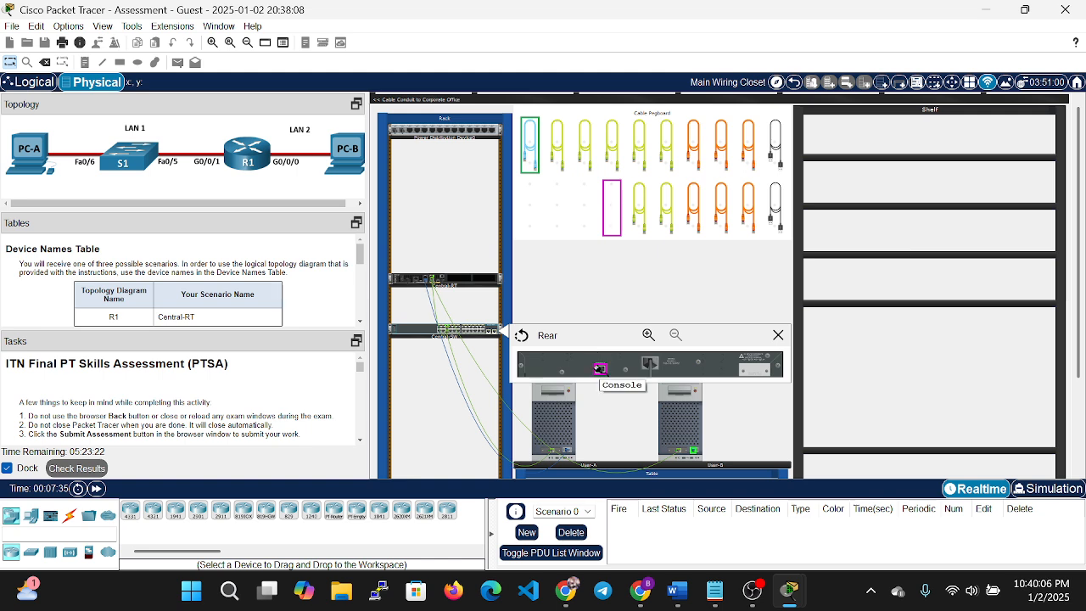
left_click(599, 368)
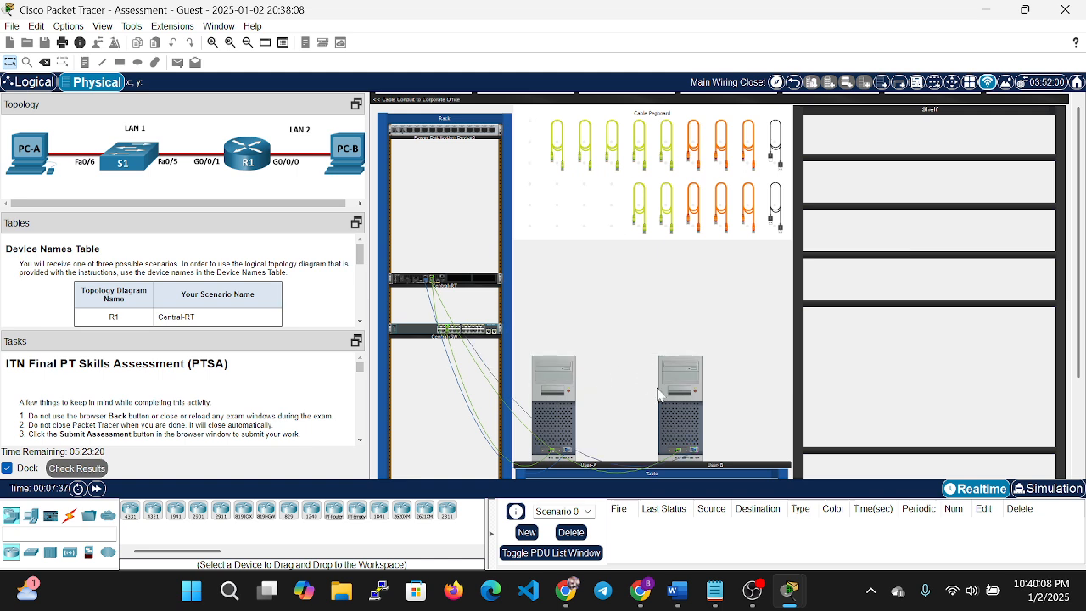
mouse_move(688, 399)
key("Delete")
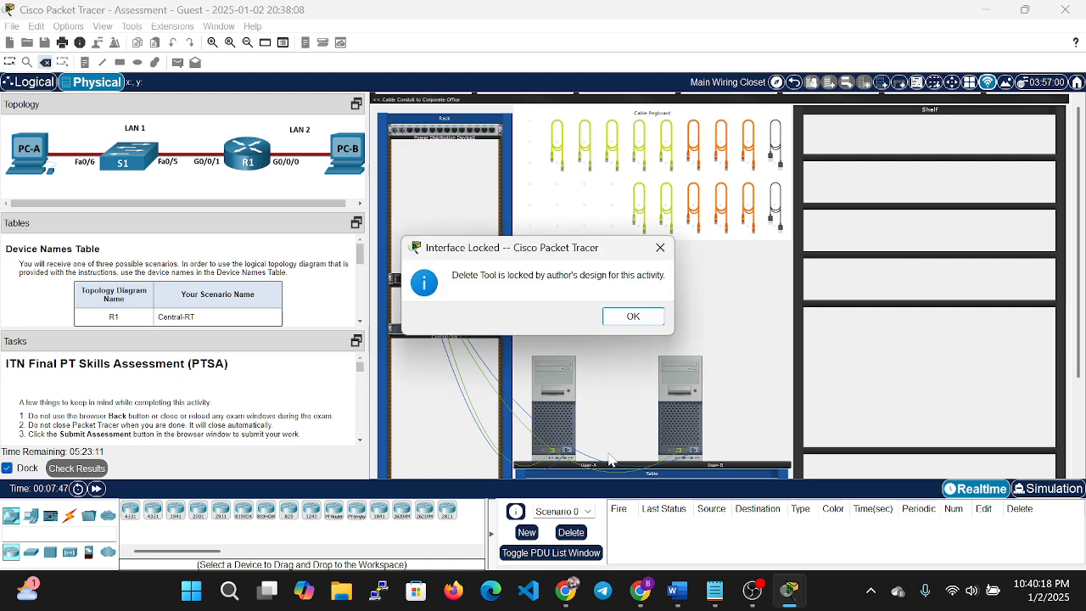
left_click(639, 317)
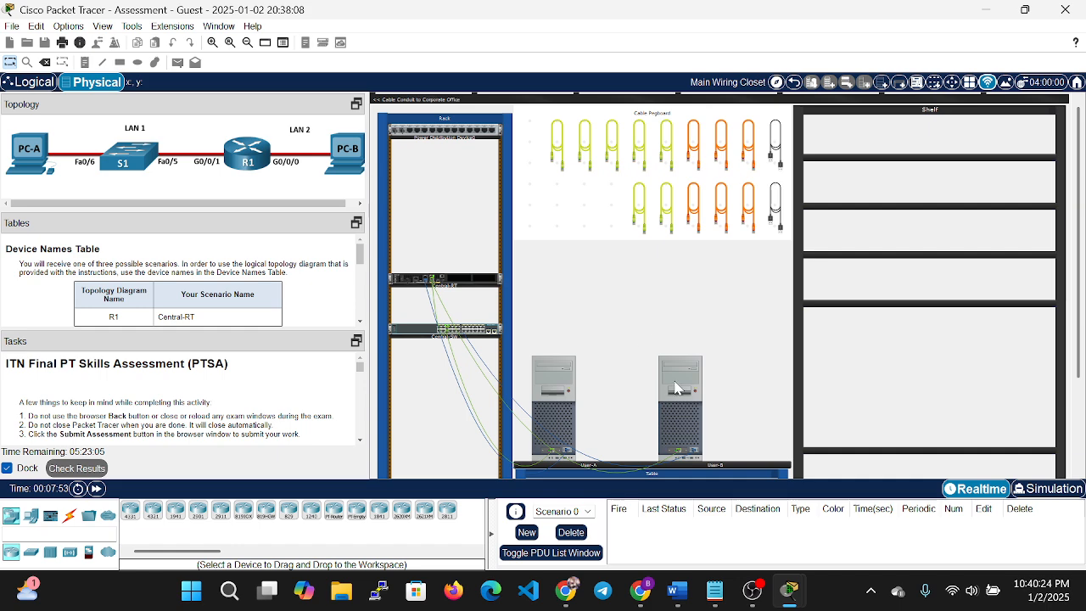
Open User-B's Terminal to reach the Switch> prompt, then return to the Notepad script.
left_click(692, 401)
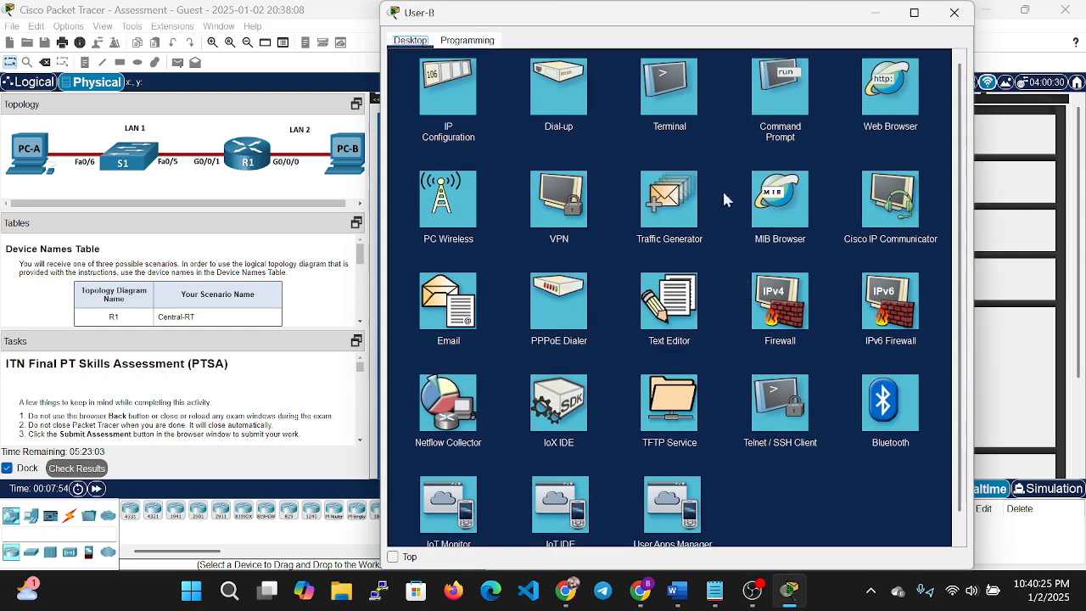
left_click(669, 86)
left_click(916, 184)
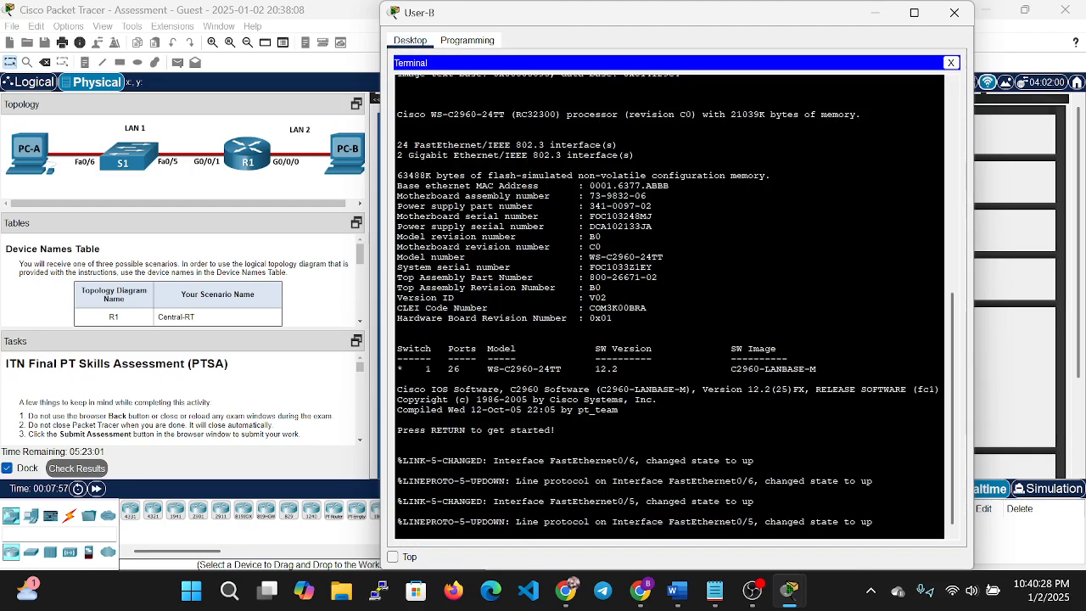
key("Return")
key("Return")
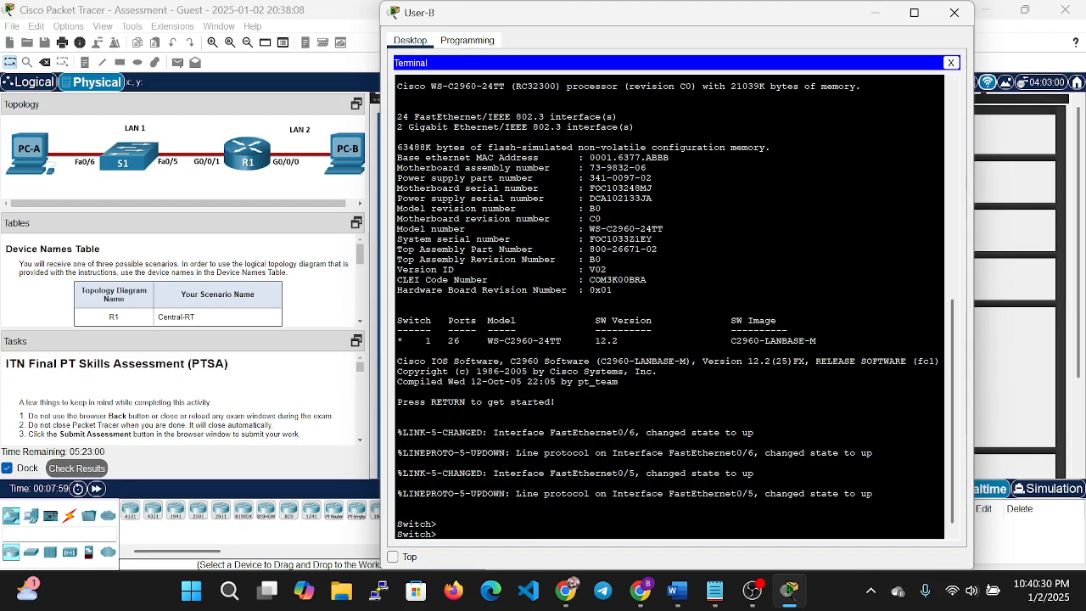
left_click(712, 594)
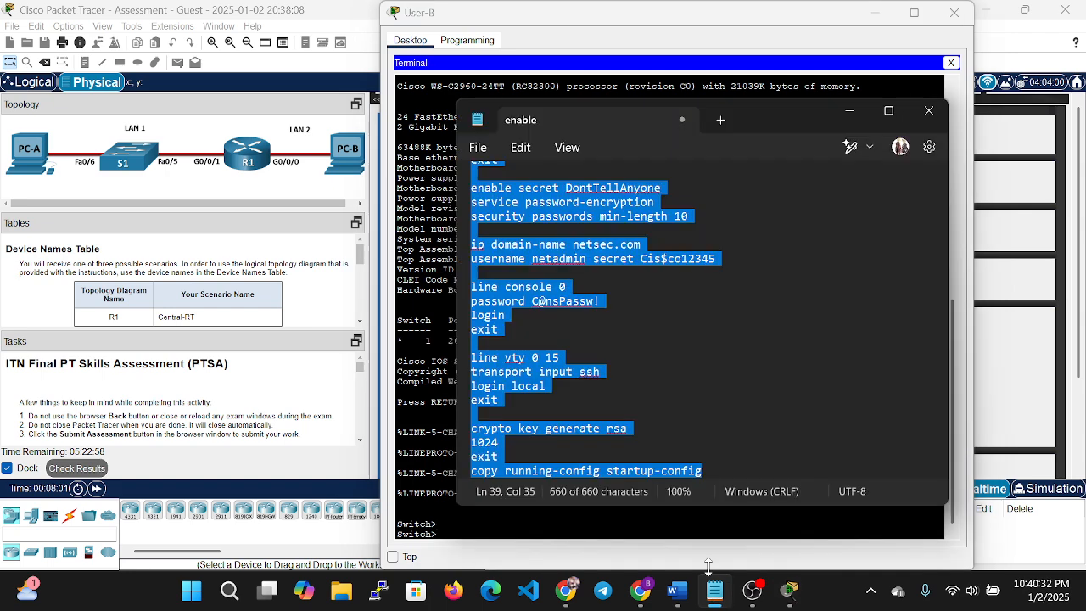
Restore the split copy running-config startup-config line and add blank lines after it.
left_click(772, 458)
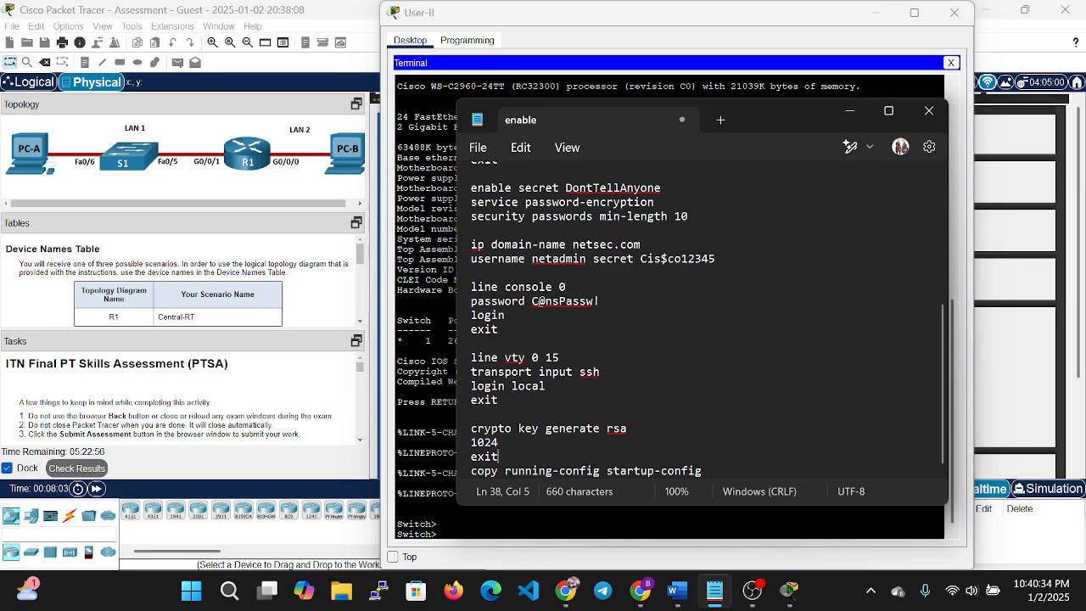
key("Down")
key("Return")
key("Return")
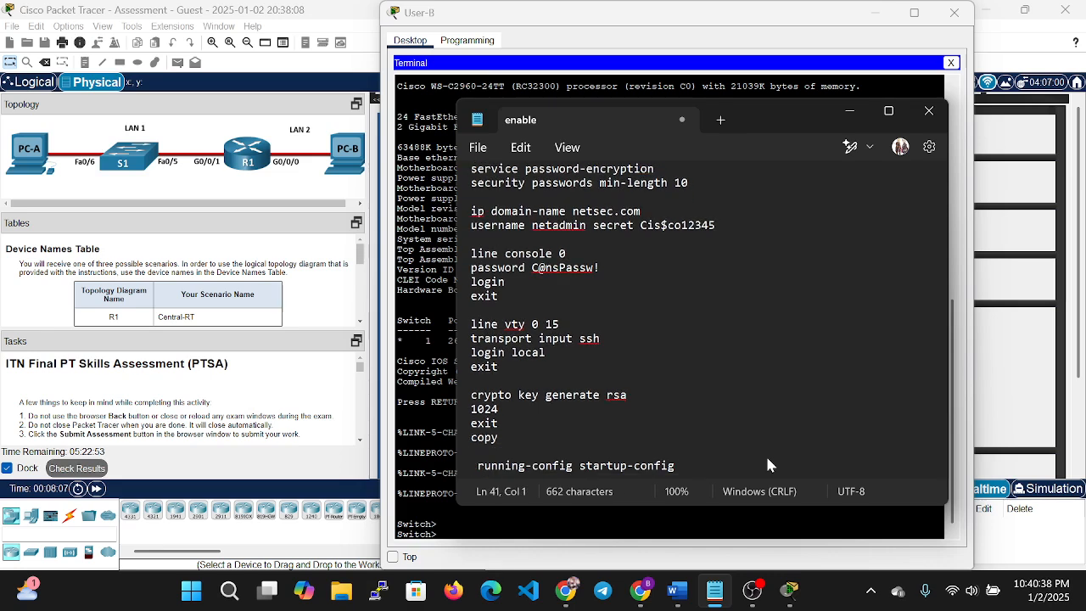
key("ctrl+z")
key("ctrl+z")
type("-config startup-config")
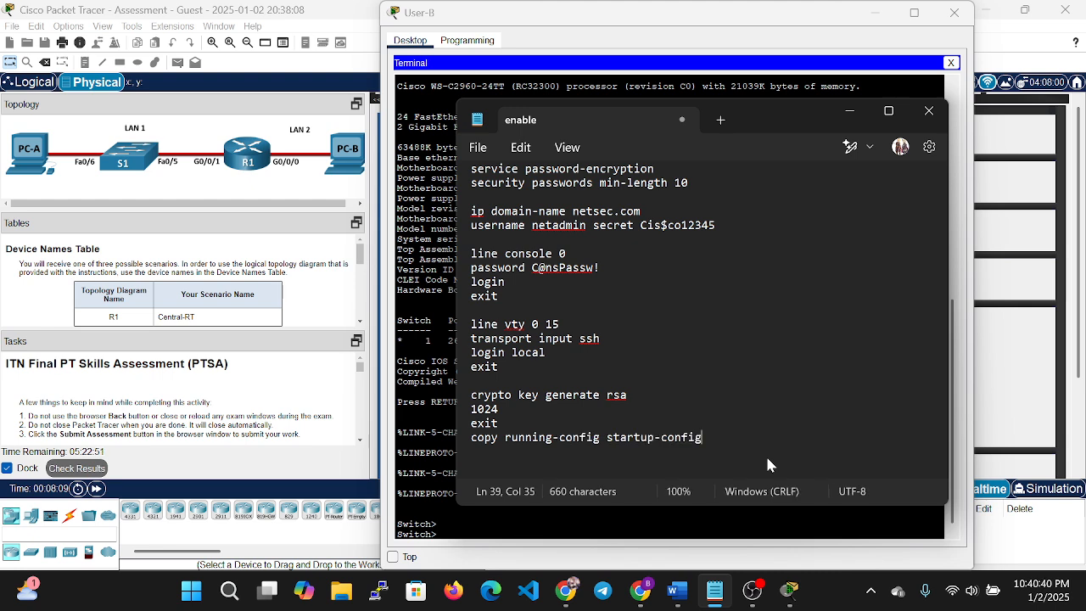
key("Return")
key("Return")
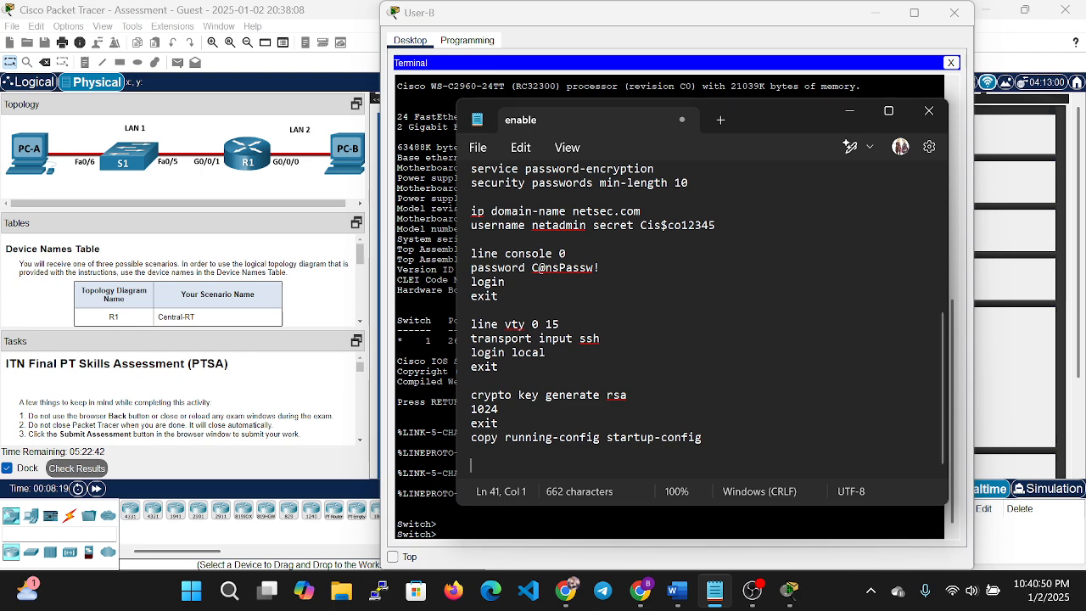
Copy the script's first four lines, enable through hostname R1.
scroll(713, 375, "up", 6)
left_click(620, 202)
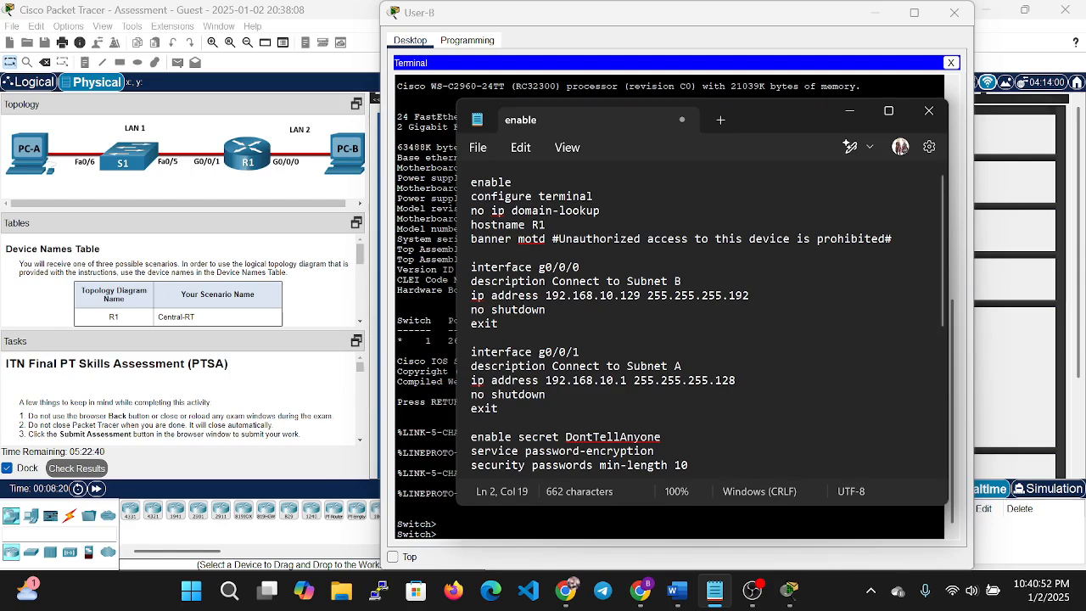
key("Up")
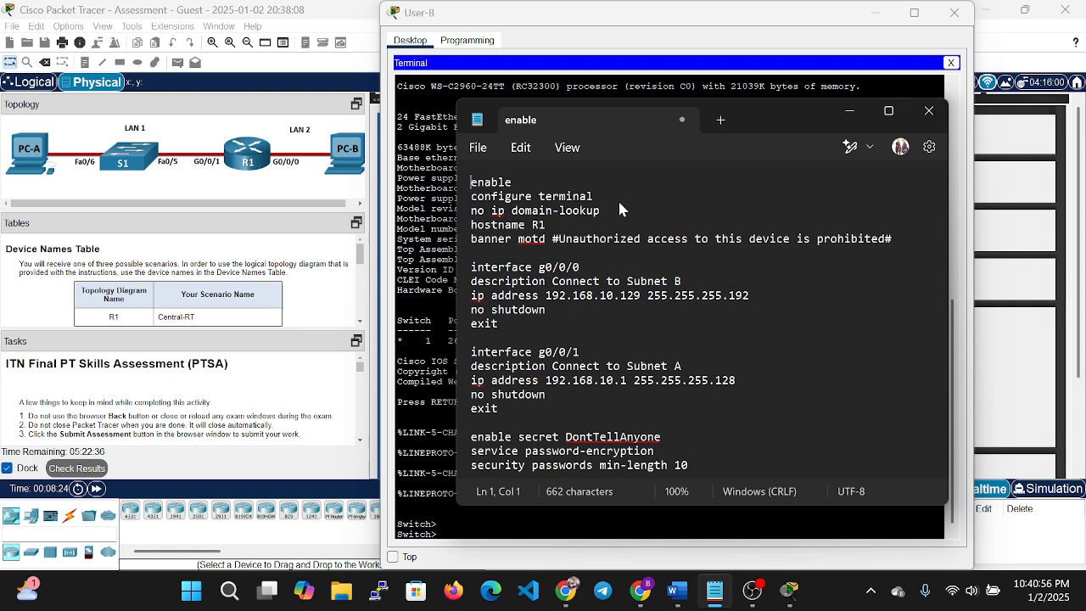
key("Home")
key("shift+Down")
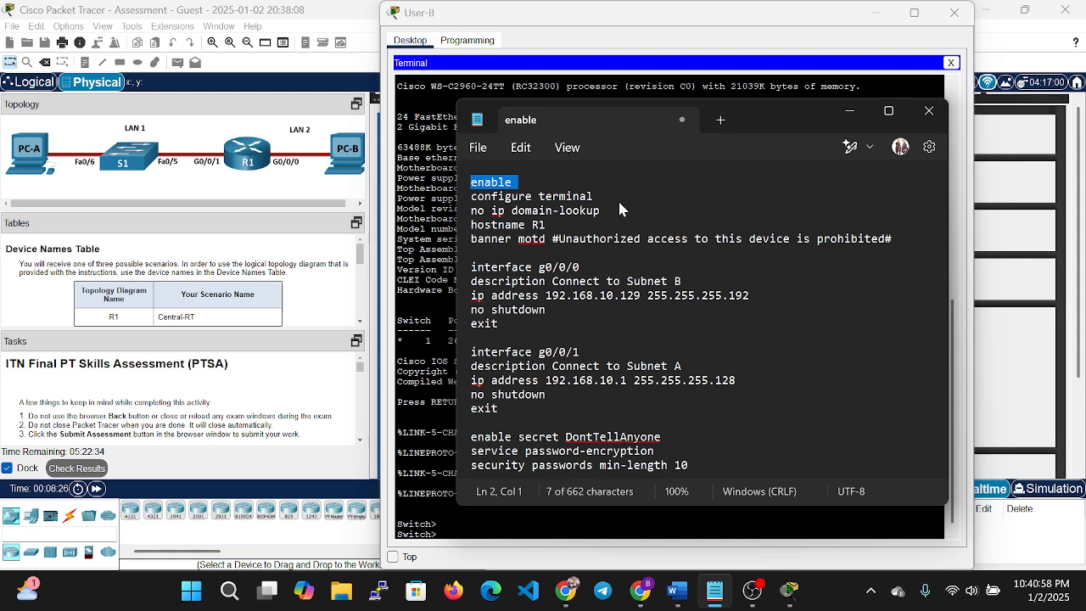
key("shift+Down")
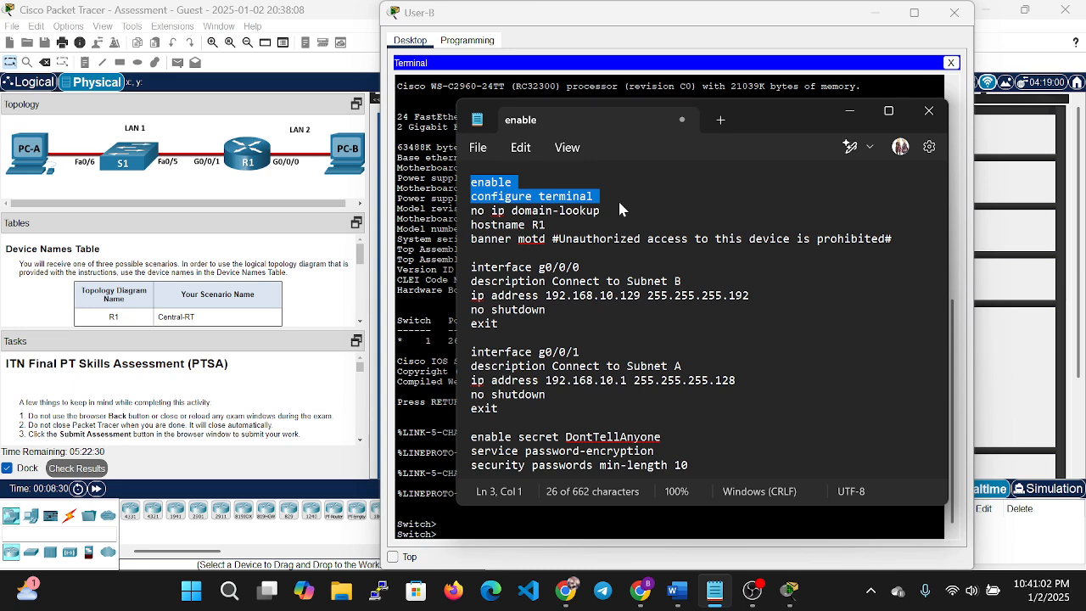
key("shift+Down")
key("shift+Left")
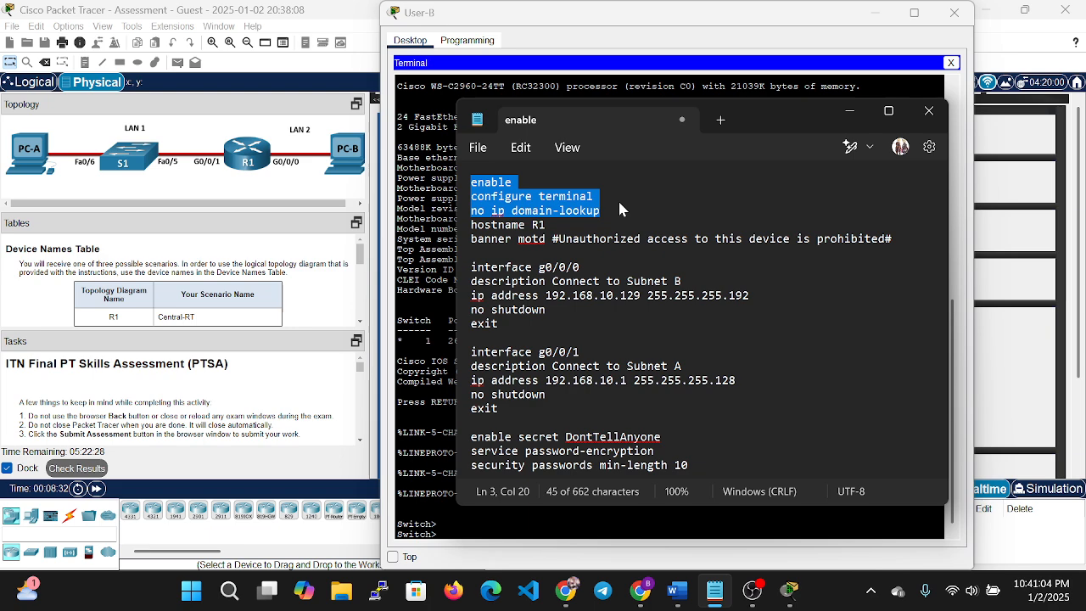
key("Down")
key("Down")
key("Down")
key("Down")
key("Down")
key("Down")
key("Down")
key("Down")
key("Down")
key("Down")
key("Down")
key("Down")
key("Down")
key("Down")
key("Down")
key("Down")
key("Down")
key("Down")
key("Down")
key("Down")
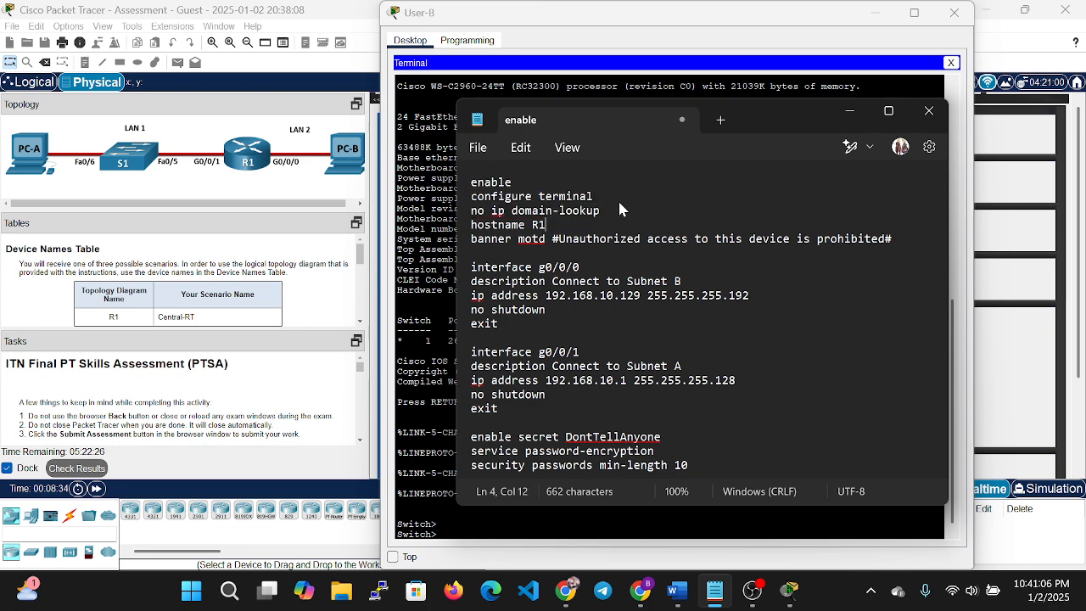
key("Down")
key("Down")
key("Down")
key("Down")
key("Down")
key("Down")
key("Down")
key("Up")
key("Up")
key("Up")
key("Up")
key("Up")
key("Up")
key("Up")
key("Up")
key("Up")
key("Up")
key("Up")
key("Up")
key("Up")
key("Up")
key("Up")
key("Up")
key("Up")
key("Up")
key("Up")
key("Up")
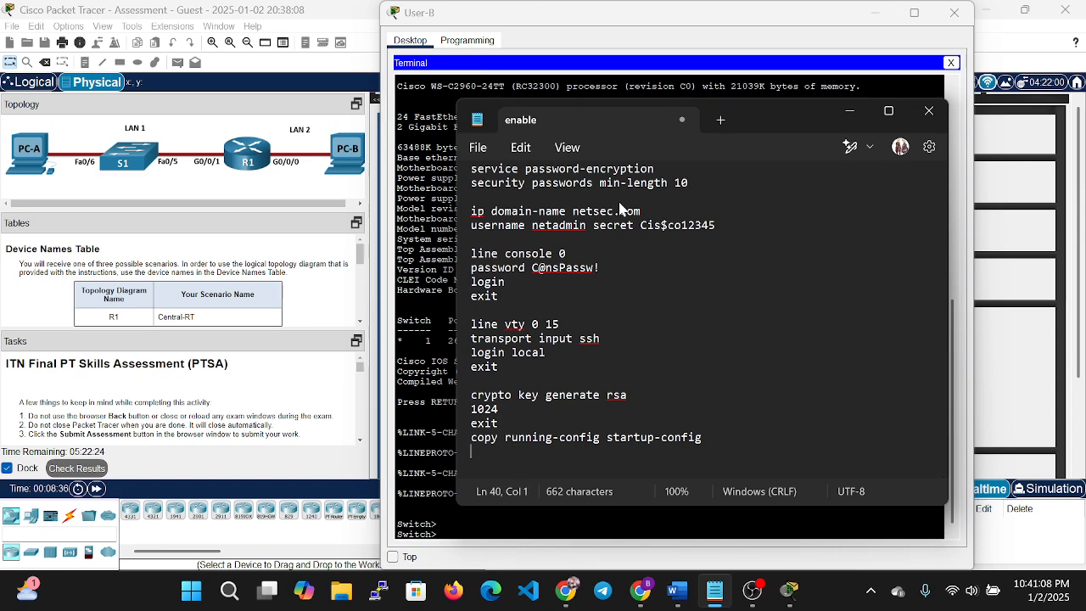
key("Up")
key("Up")
key("Up")
key("Up")
key("Up")
key("Up")
key("Up")
key("Up")
key("Up")
key("Up")
key("Up")
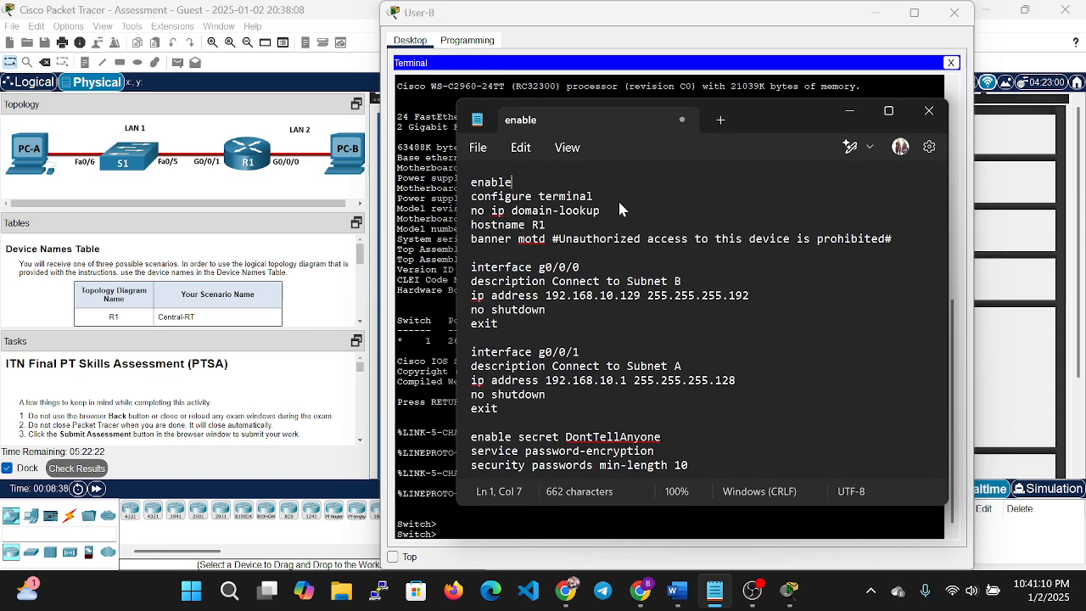
key("shift+Down")
key("shift+Down")
key("shift+Down")
key("shift+Down")
key("shift+Left")
key("ctrl+c")
key("Down")
key("Down")
key("Down")
key("Down")
key("Down")
key("Down")
key("Down")
key("Down")
key("Down")
key("Down")
key("Down")
key("Down")
key("Down")
key("Down")
key("Down")
key("Down")
key("Down")
key("Down")
key("Down")
key("Down")
key("Down")
key("Down")
key("Down")
key("Down")
key("Down")
key("Down")
key("Down")
key("Down")
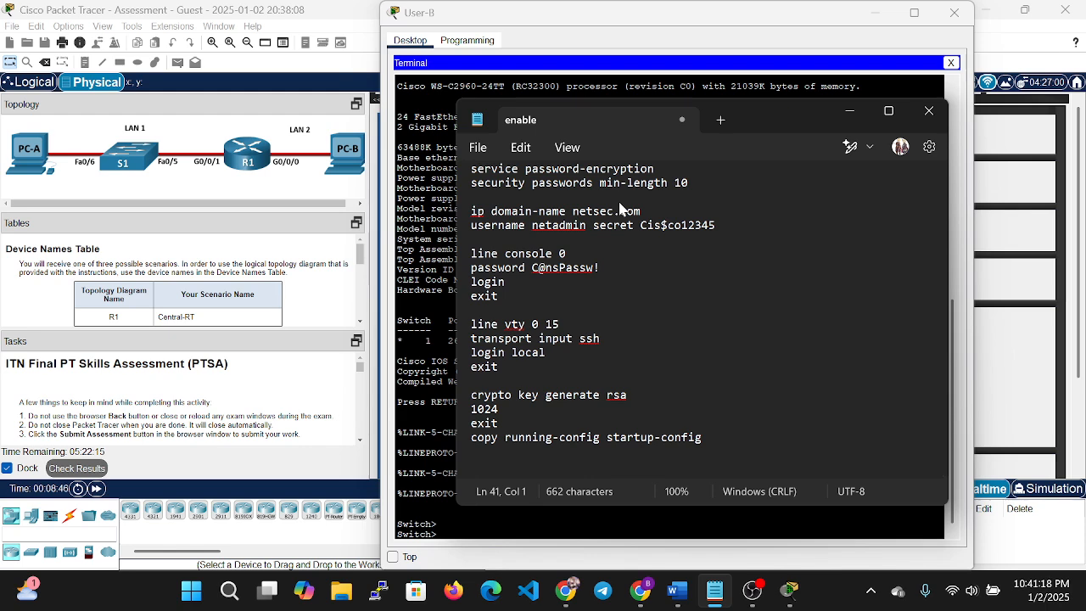
Paste the four opening lines at the end and change the hostname to S1.
key("ctrl+v")
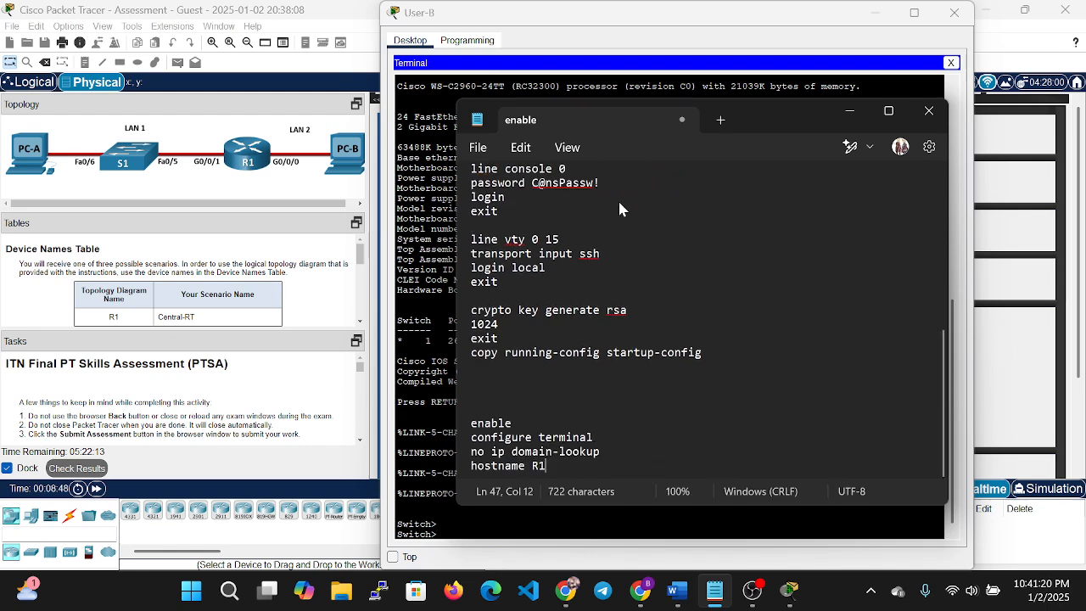
key("BackSpace")
key("BackSpace")
type("S1")
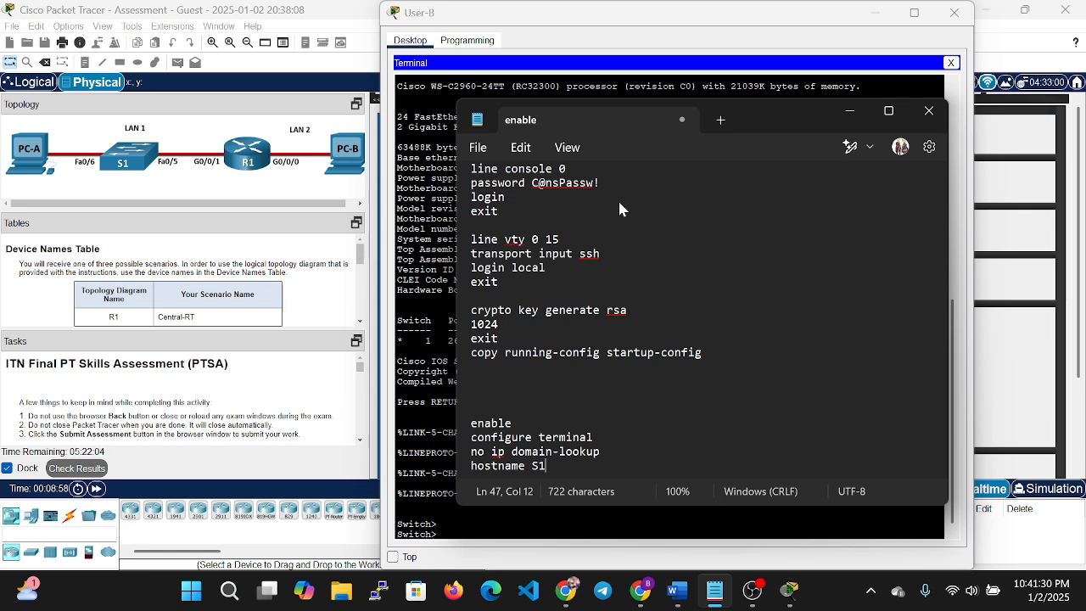
key("Return")
Copy the banner motd line and paste it below hostname S1.
key("Up")
key("Up")
key("Up")
key("Up")
key("Up")
key("Up")
key("Up")
key("Up")
key("Up")
key("Up")
key("Up")
key("Up")
key("Up")
key("Up")
key("Up")
key("Up")
key("Up")
key("Up")
key("Up")
key("Up")
key("Up")
key("Up")
key("Up")
key("Up")
key("Up")
key("Up")
key("Up")
key("Up")
key("Up")
key("Up")
key("Up")
key("Up")
key("Up")
key("Up")
key("Up")
key("Up")
key("Up")
key("Up")
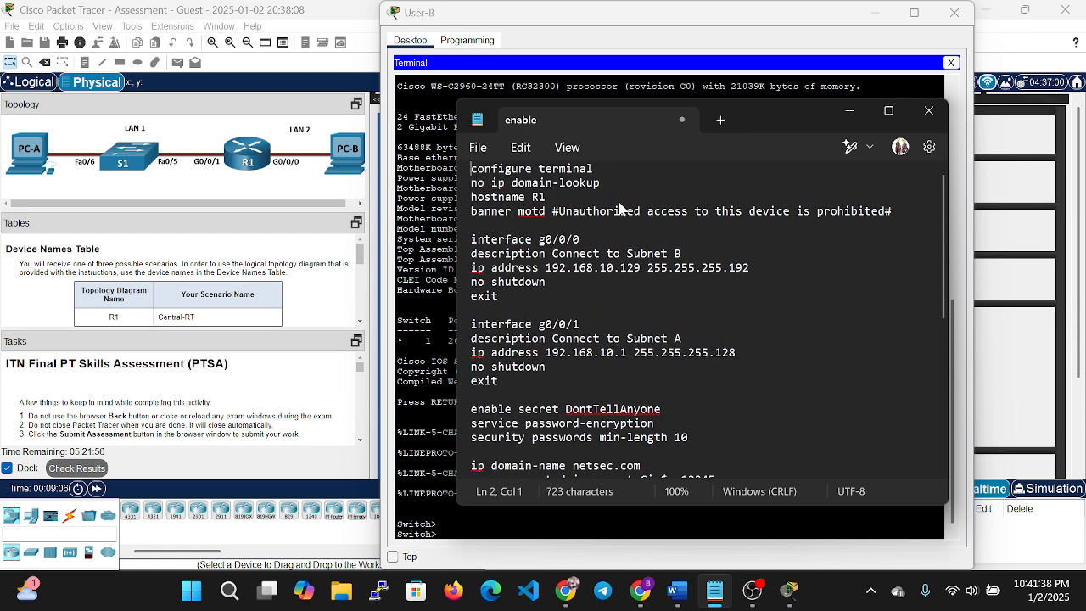
key("Up")
key("Down")
key("Down")
key("Down")
key("Down")
key("shift+Down")
key("shift+Left")
key("ctrl+c")
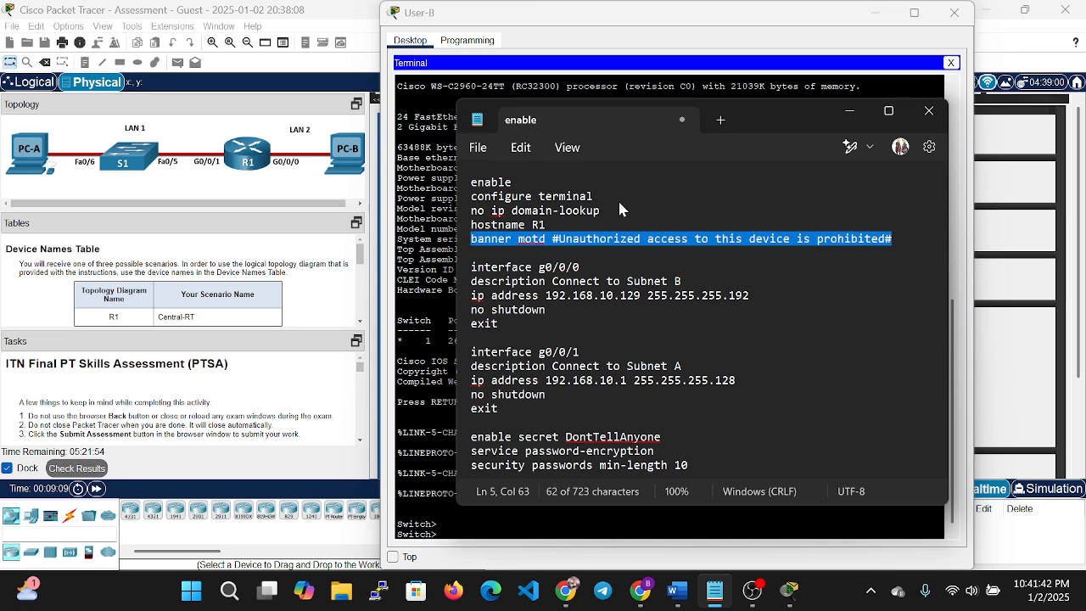
key("Down")
key("Down")
key("Down")
key("Down")
key("Down")
key("Down")
key("Down")
key("Down")
key("Down")
key("Down")
key("Down")
key("Down")
key("Down")
key("Down")
key("Down")
key("Down")
key("Down")
key("Down")
key("Down")
key("Down")
key("Down")
key("Down")
key("Down")
key("Down")
key("Down")
key("Down")
key("ctrl+v")
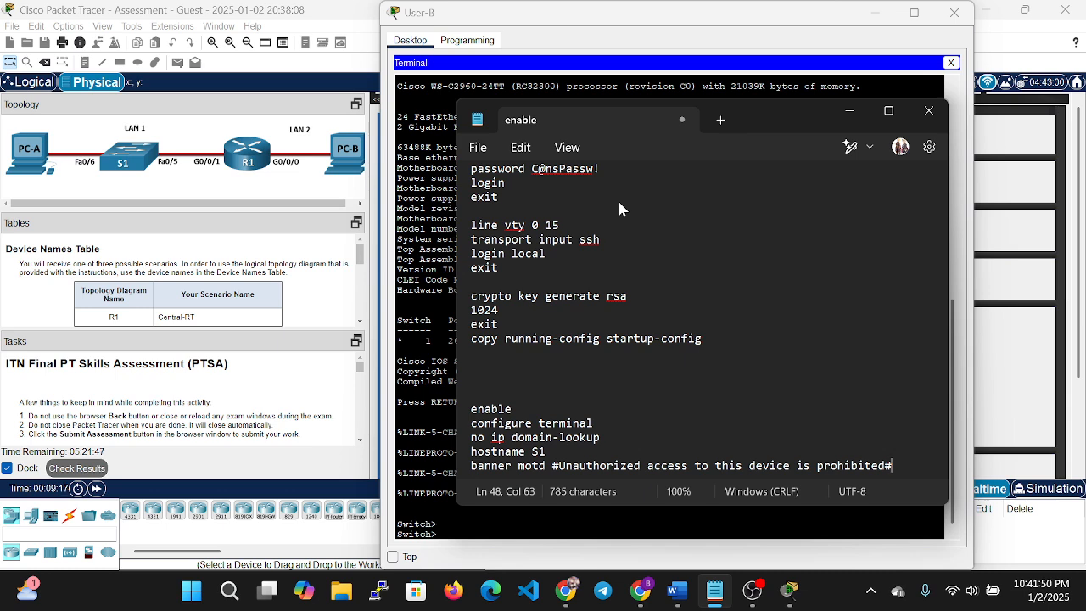
key("Return")
key("Return")
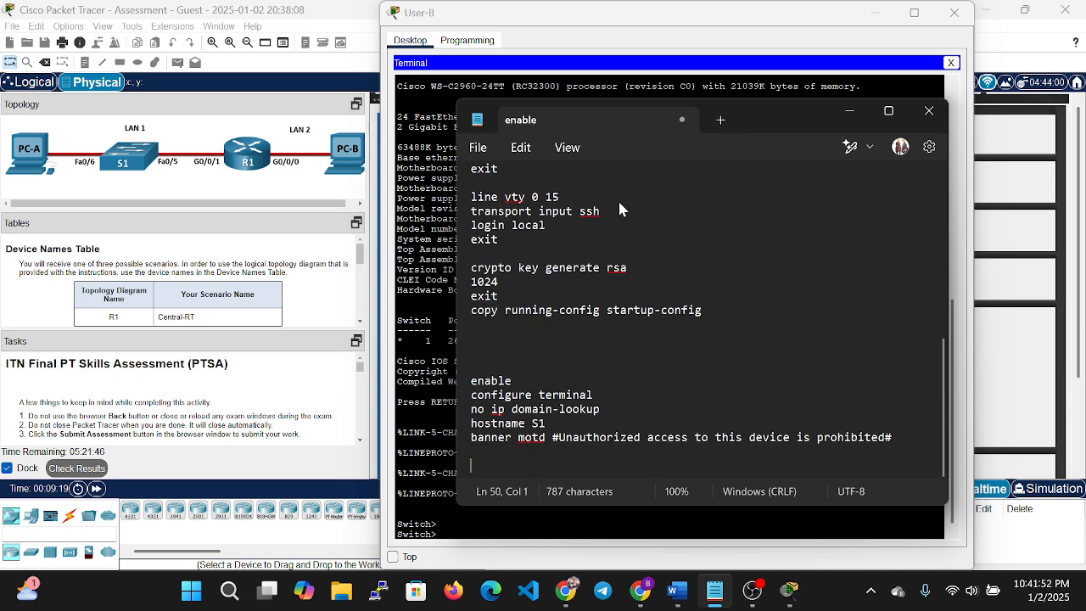
Write the inteface vlan 1 block with a description line and ip address 192.168.10.2 255.255.255.128.
type("inteface")
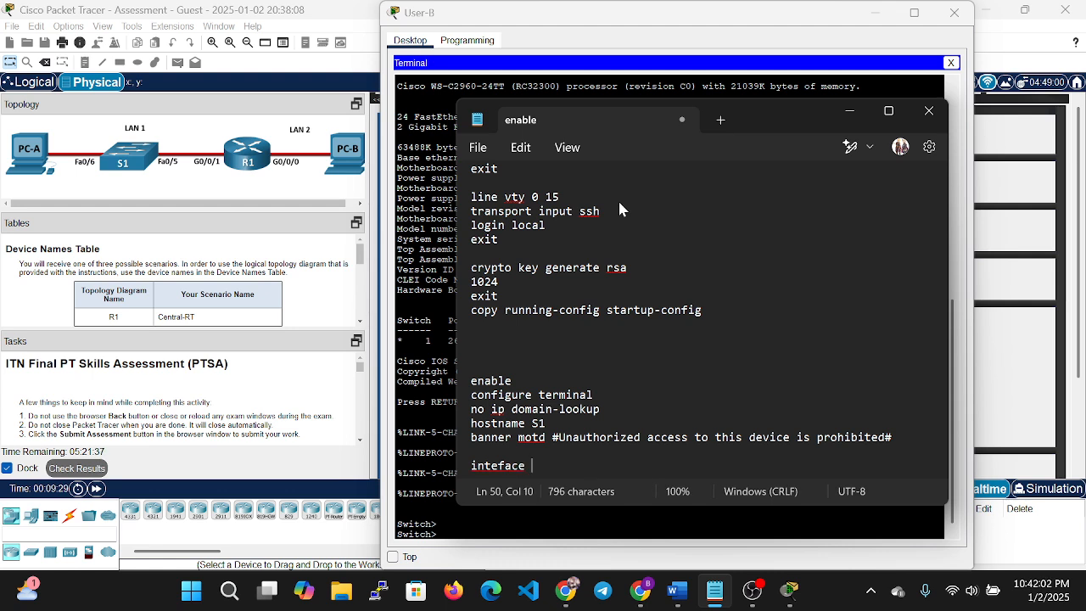
type("vlan 1")
key("Return")
type("des")
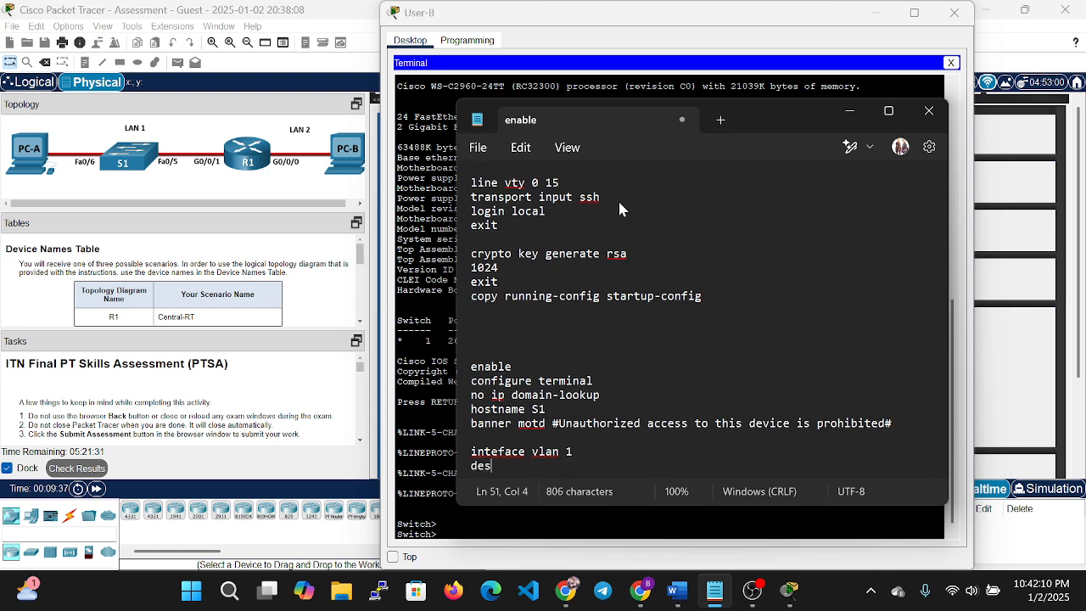
type("cription")
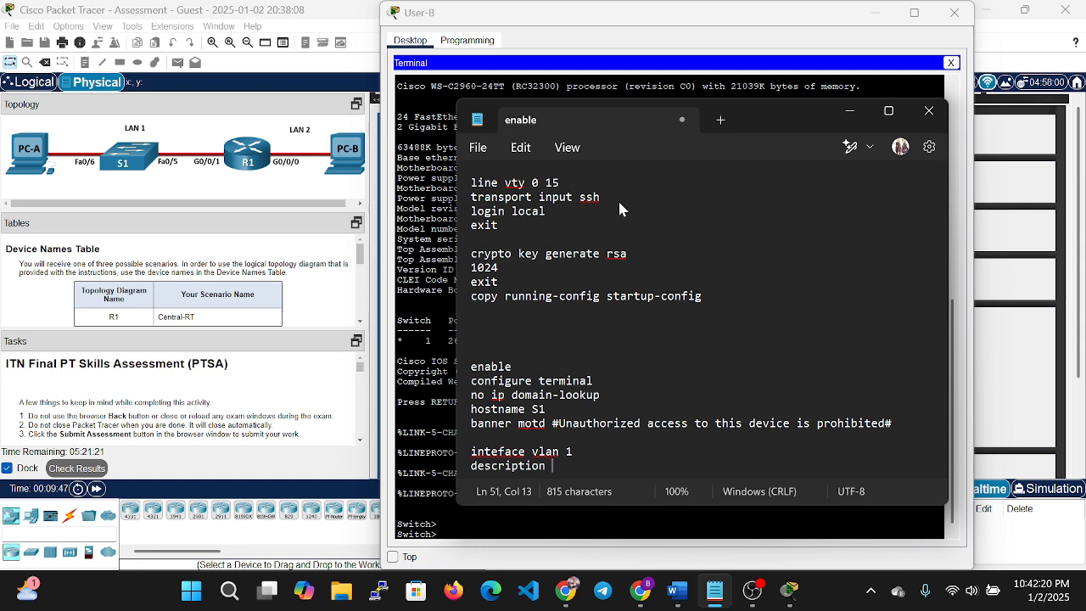
key("Return")
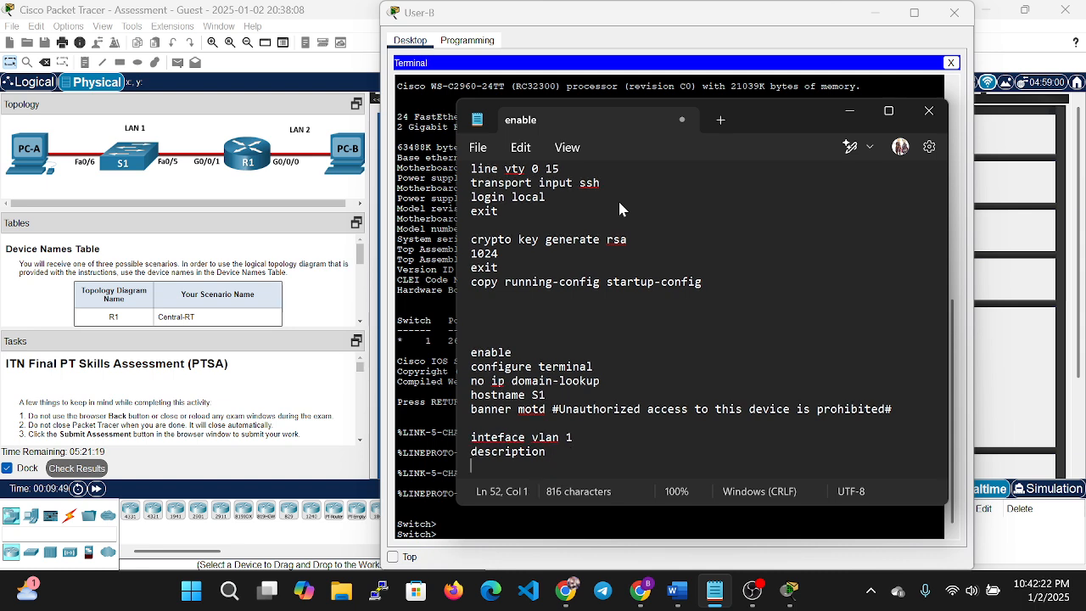
type("ip address")
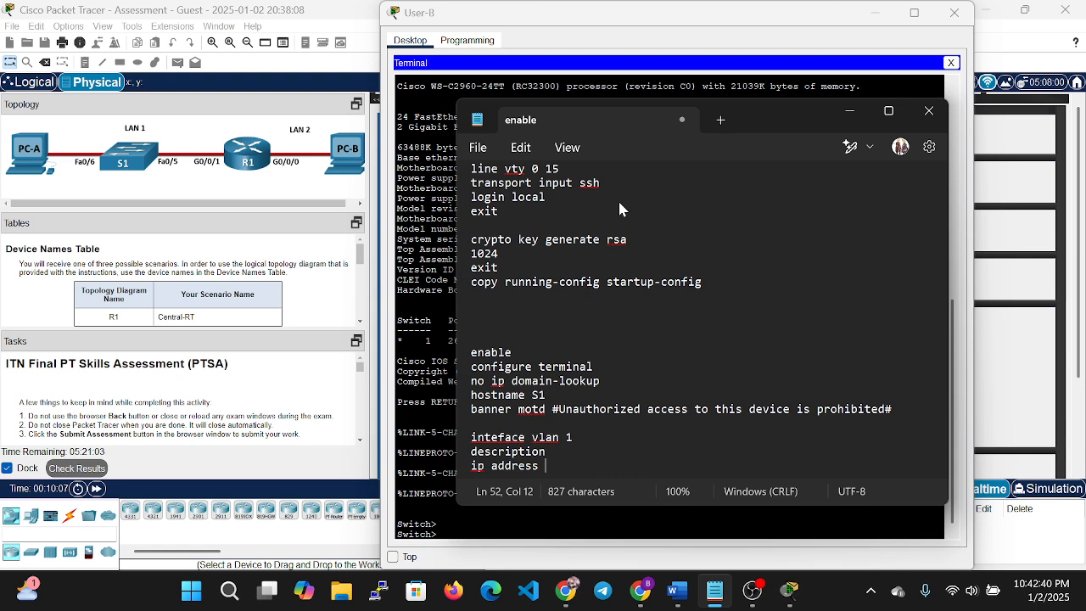
type("192.169")
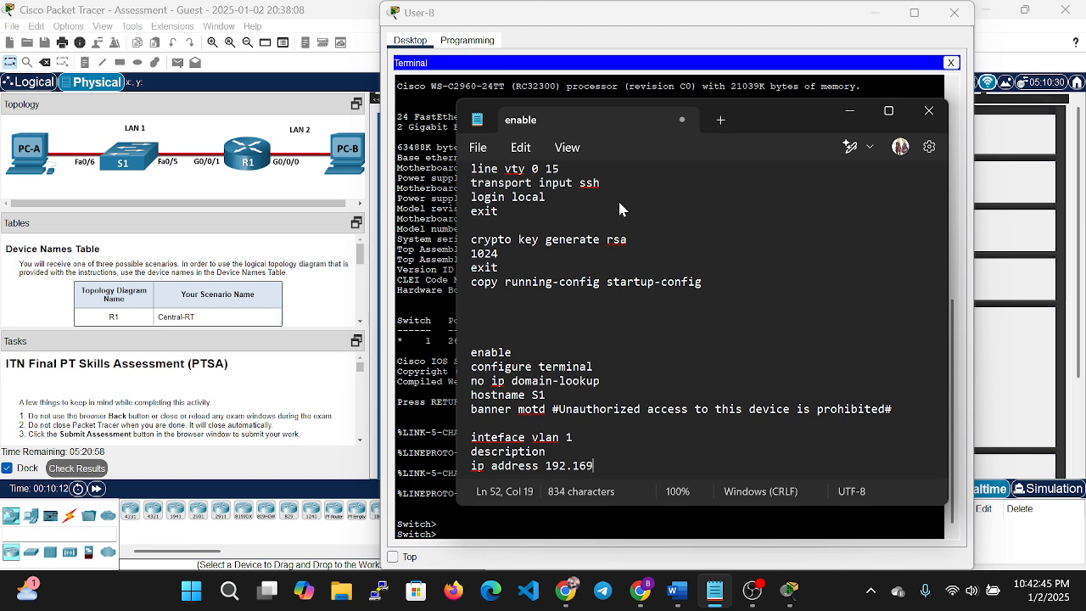
key("BackSpace")
type("8.10.2")
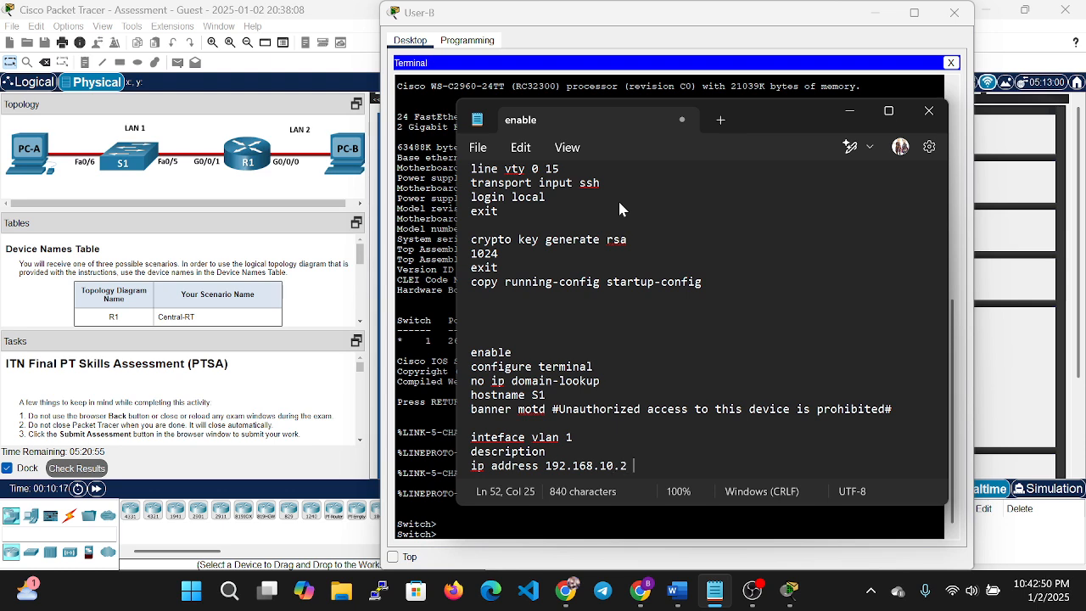
type(" 255.255.255.12")
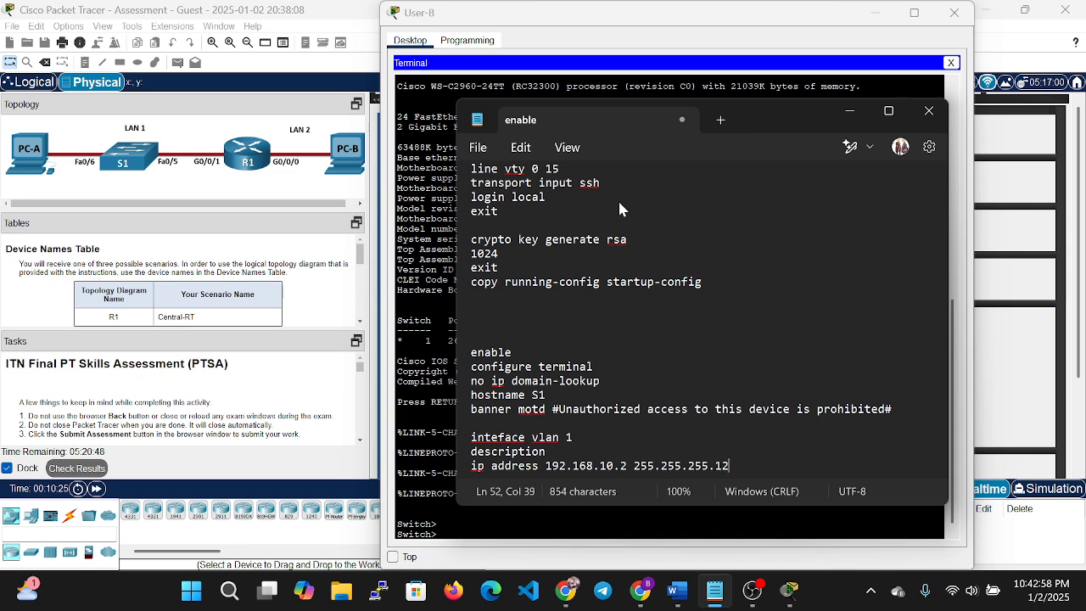
type("8")
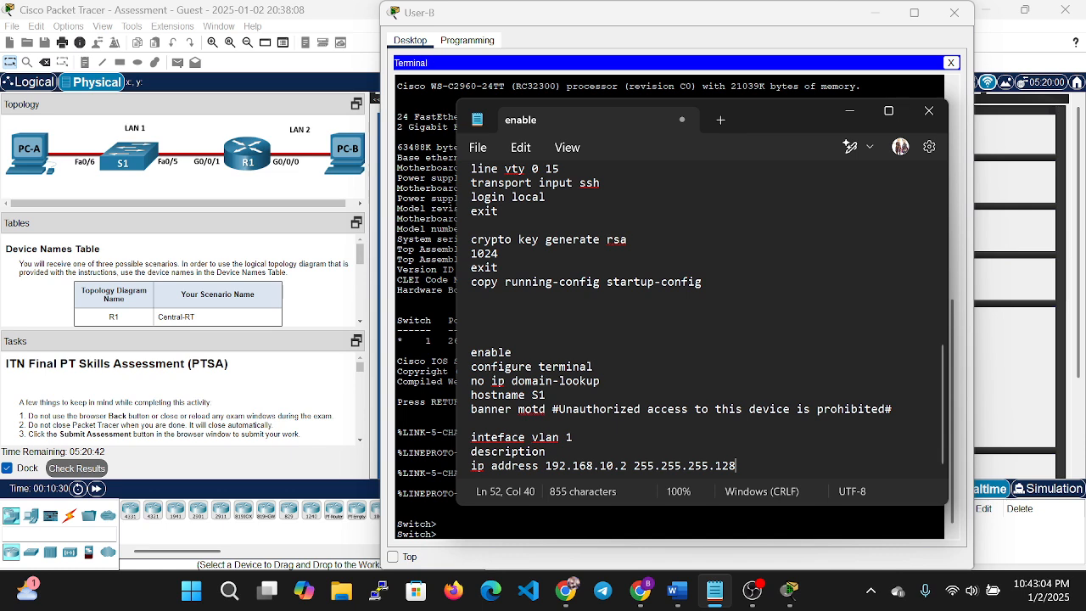
Fill in the vlan 1 description as 'Switch Subnet A'.
left_click(553, 451)
type("subnet")
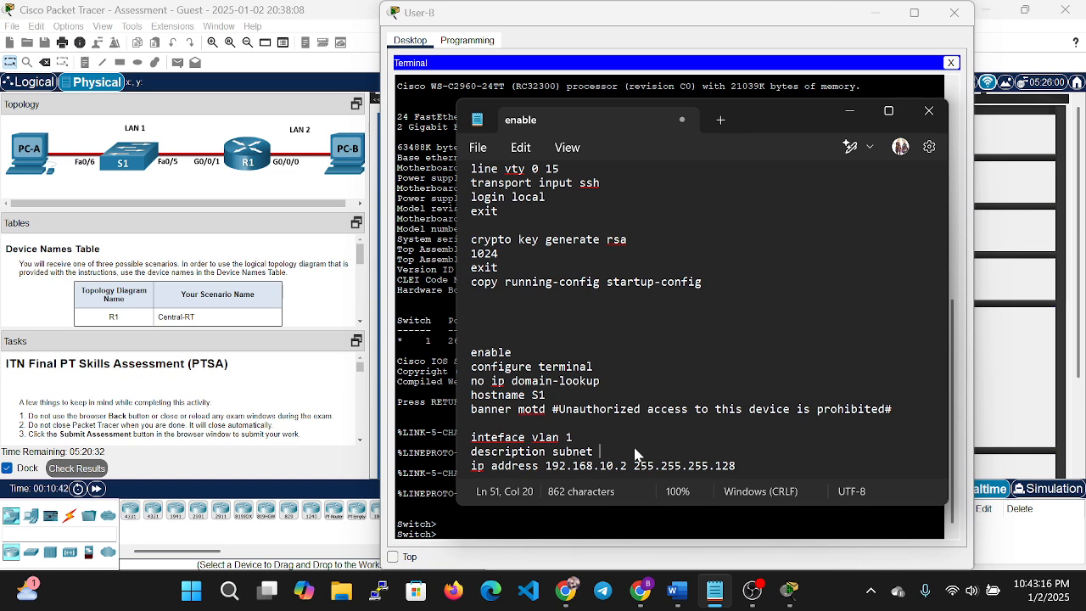
key("BackSpace")
key("BackSpace")
key("BackSpace")
key("BackSpace")
key("BackSpace")
key("BackSpace")
key("BackSpace")
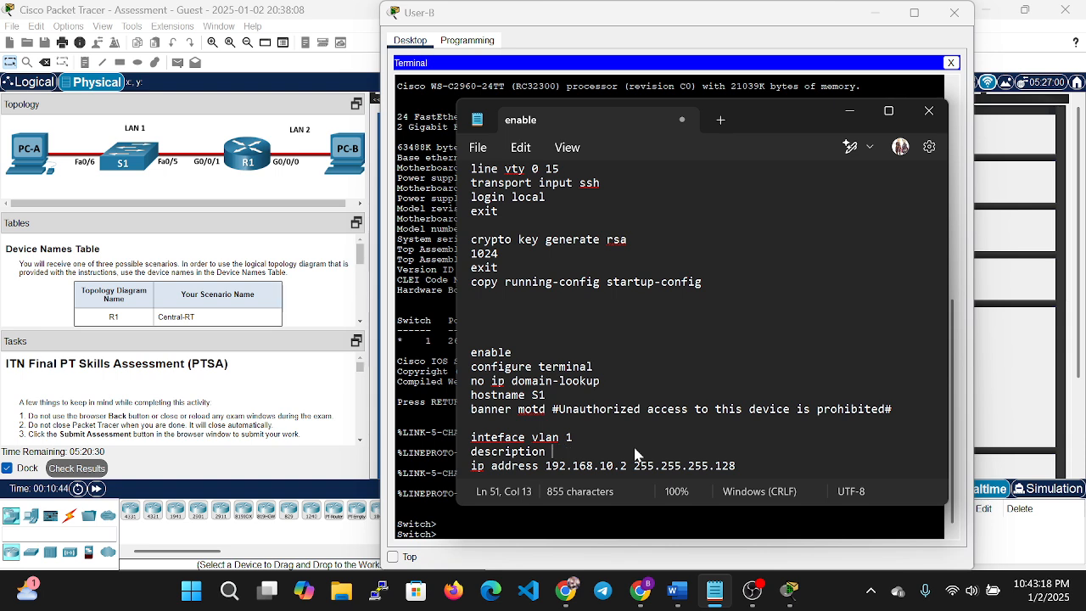
type("Switch ")
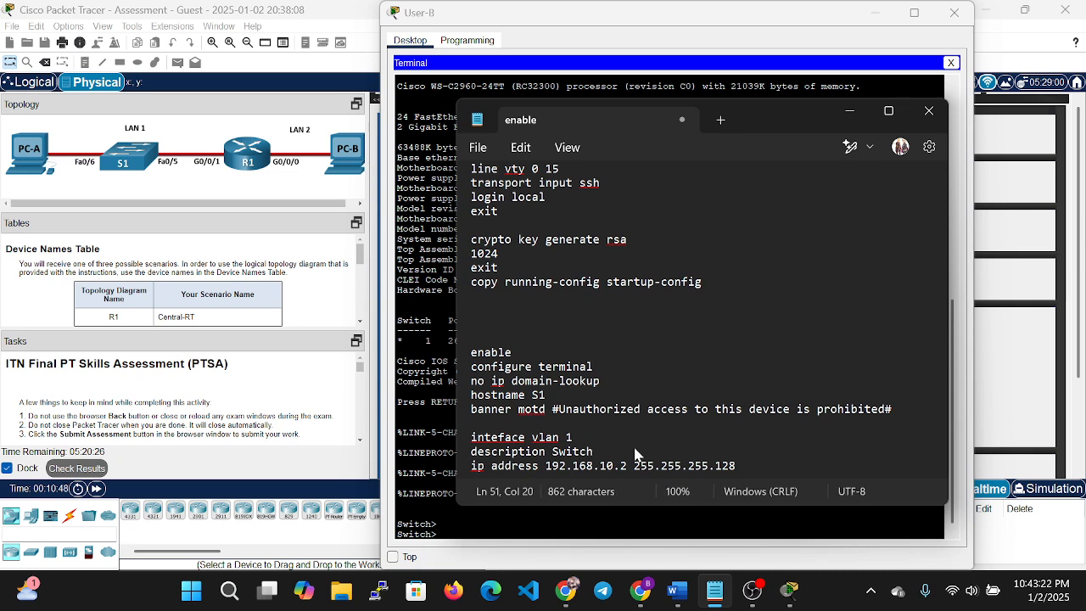
type("subnet")
key("Left")
key("Left")
key("Left")
key("Left")
key("Left")
key("Left")
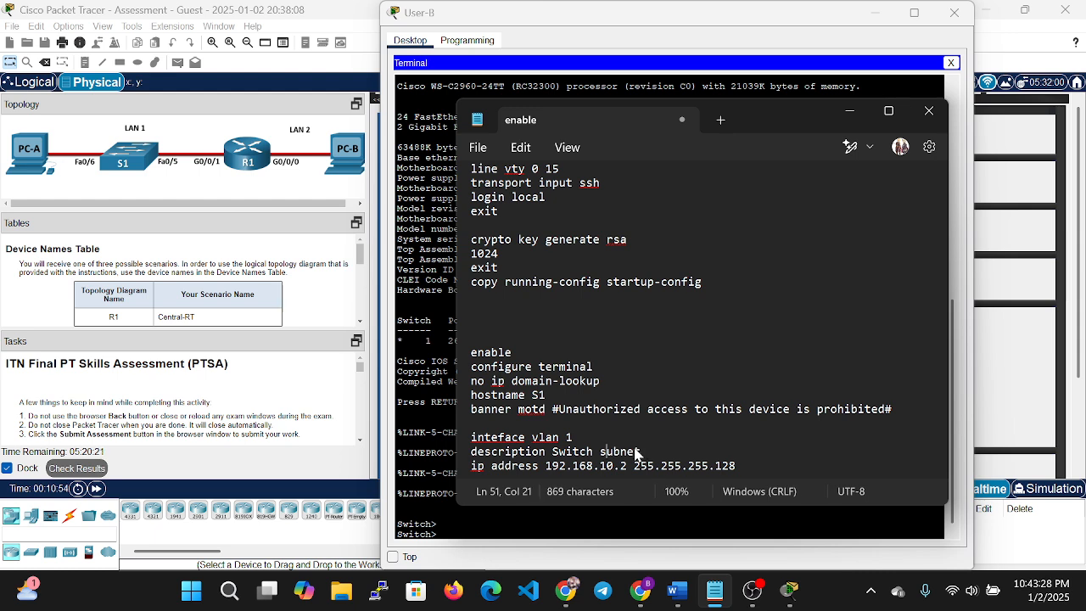
key("BackSpace")
type("S")
key("Right")
key("Right")
key("Right")
key("Right")
type("A")
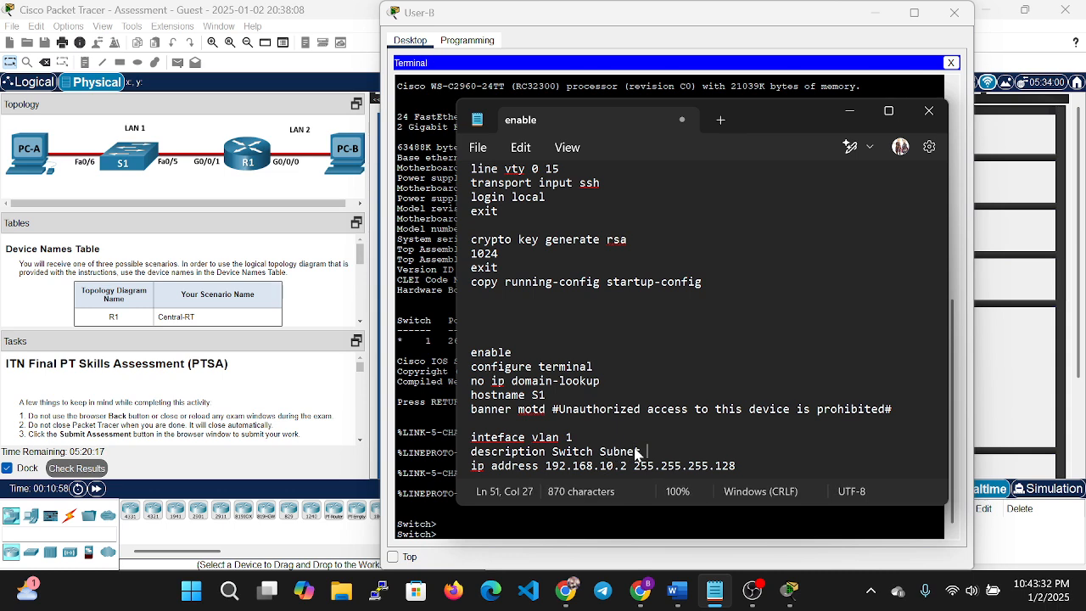
Add no shutdown and exit lines below the ip address line.
key("Down")
key("End")
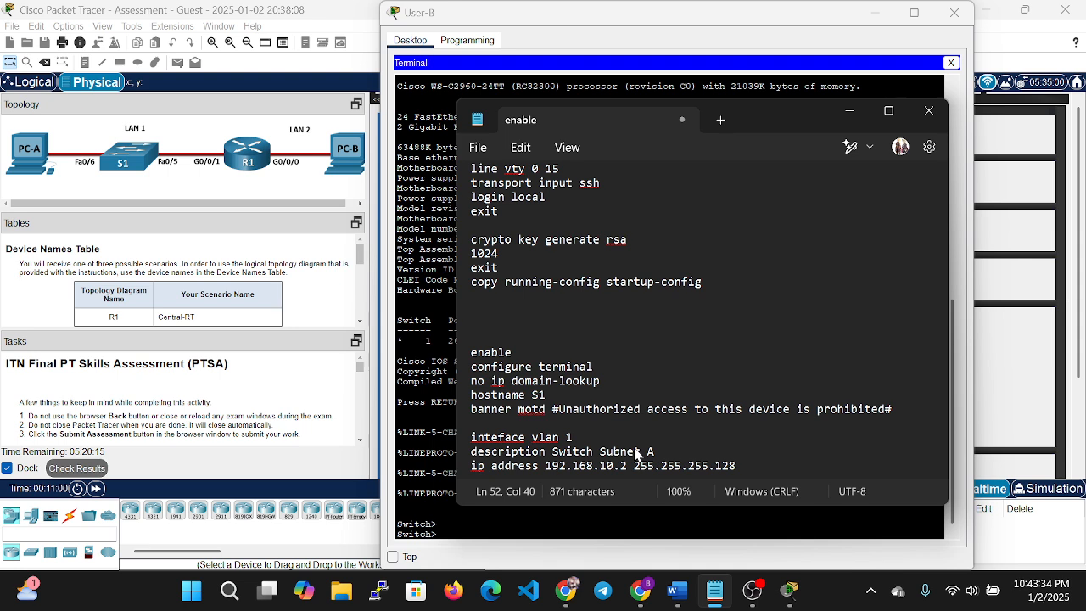
key("Return")
type("no shutdown")
key("Return")
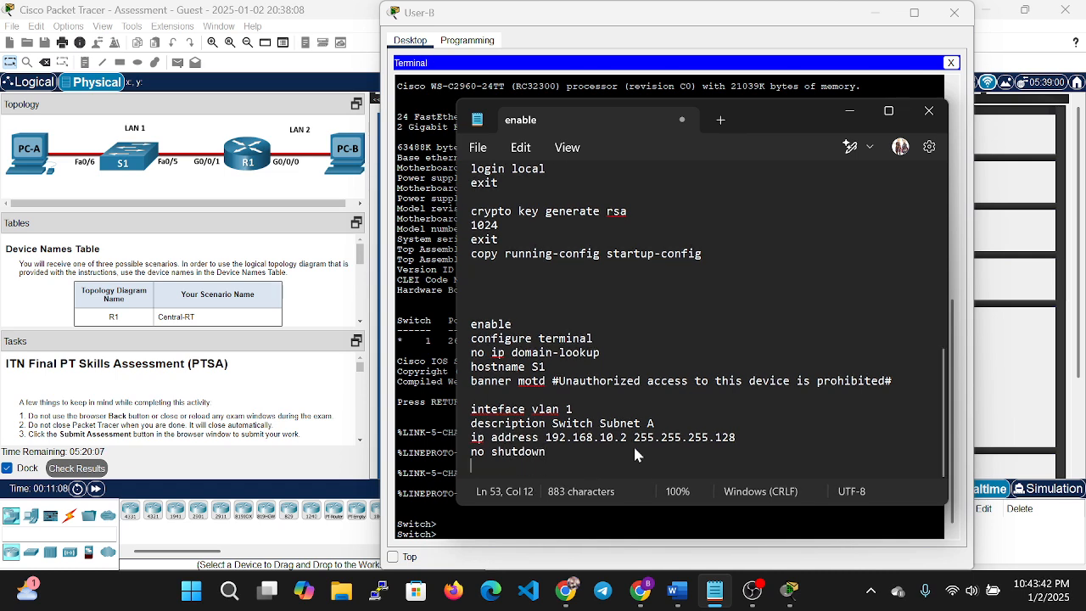
type("exit")
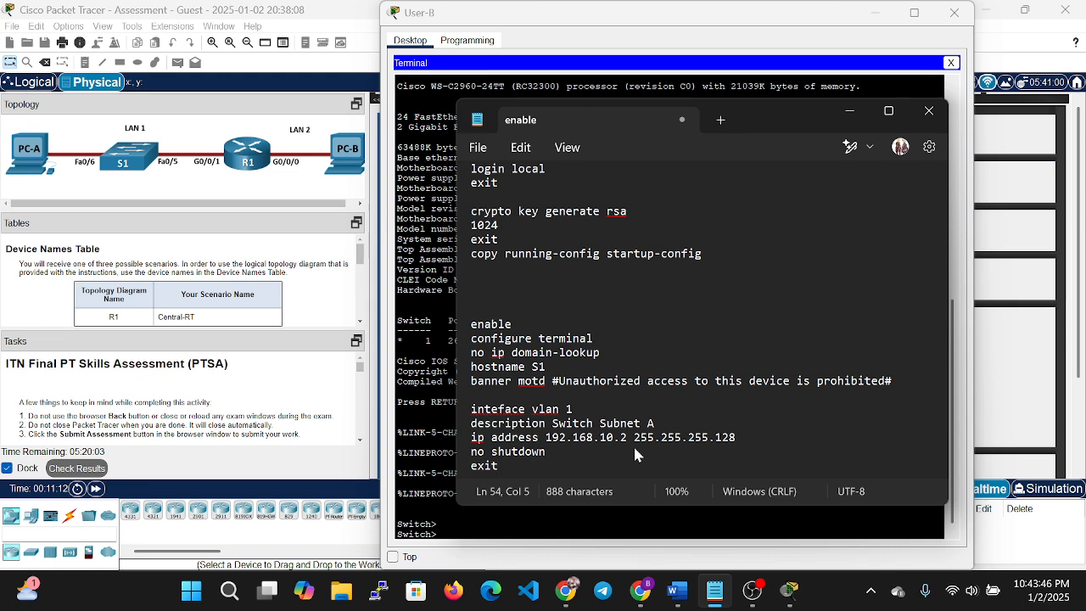
Clean up after the vlan 1 block, removing a trailing space and an accidentally pasted duplicate block.
key("BackSpace")
key("Home")
key("shift+Up")
key("shift+Up")
key("shift+Down")
key("shift+Down")
key("shift+End")
key("shift+Left")
key("shift+Right")
key("ctrl+c")
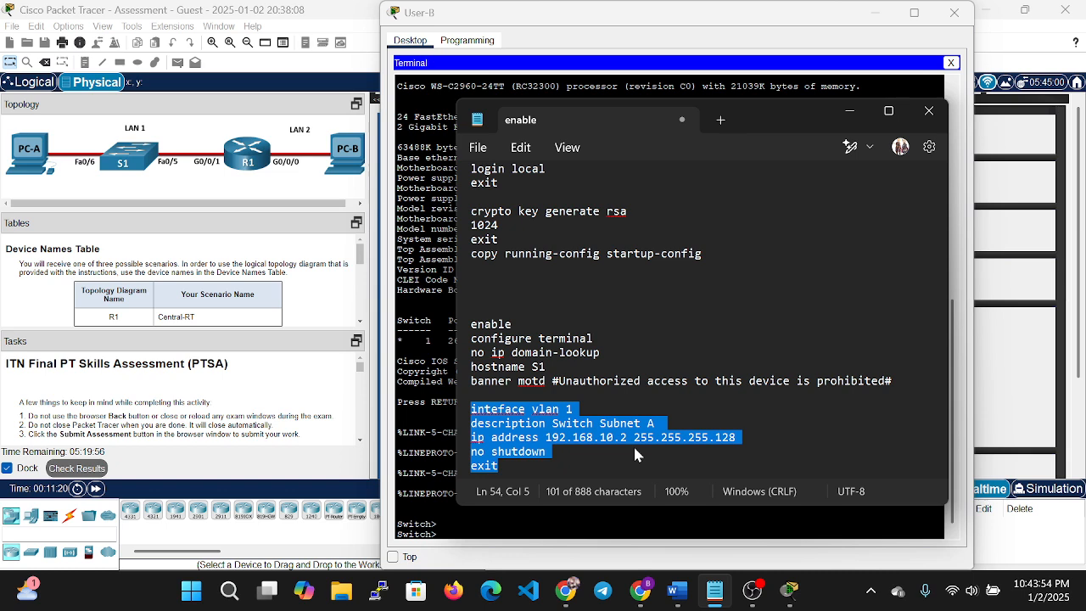
key("Right")
key("Return")
key("ctrl+v")
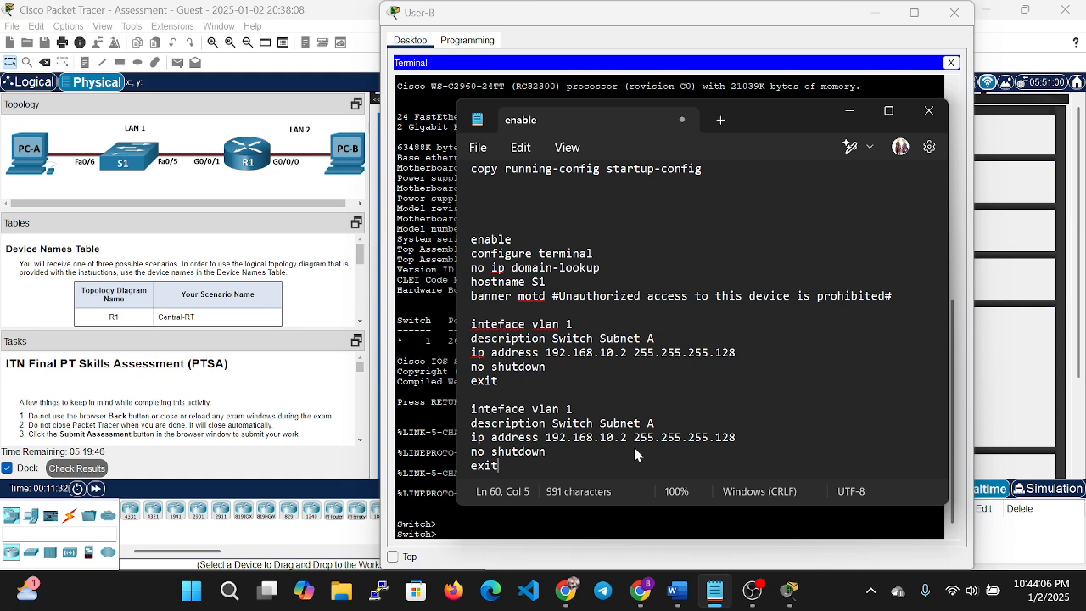
key("Up")
key("Up")
key("Up")
key("Up")
key("Home")
key("shift+Down")
key("shift+Down")
key("shift+Down")
key("shift+Down")
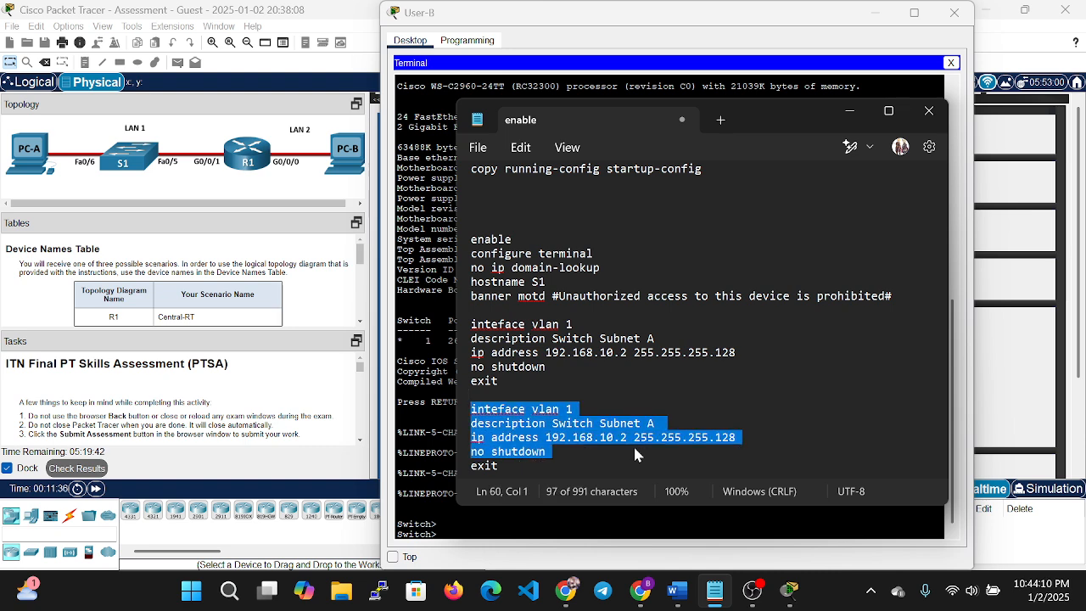
key("shift+End")
key("BackSpace")
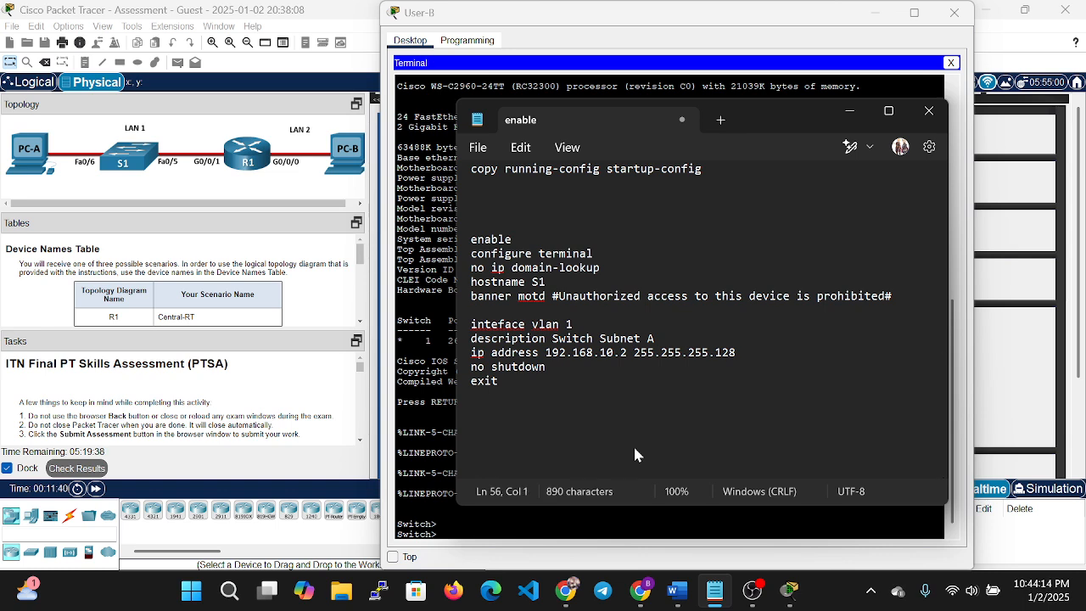
Add the default gateway line for 192.168.10.1 and start a new line.
type("i")
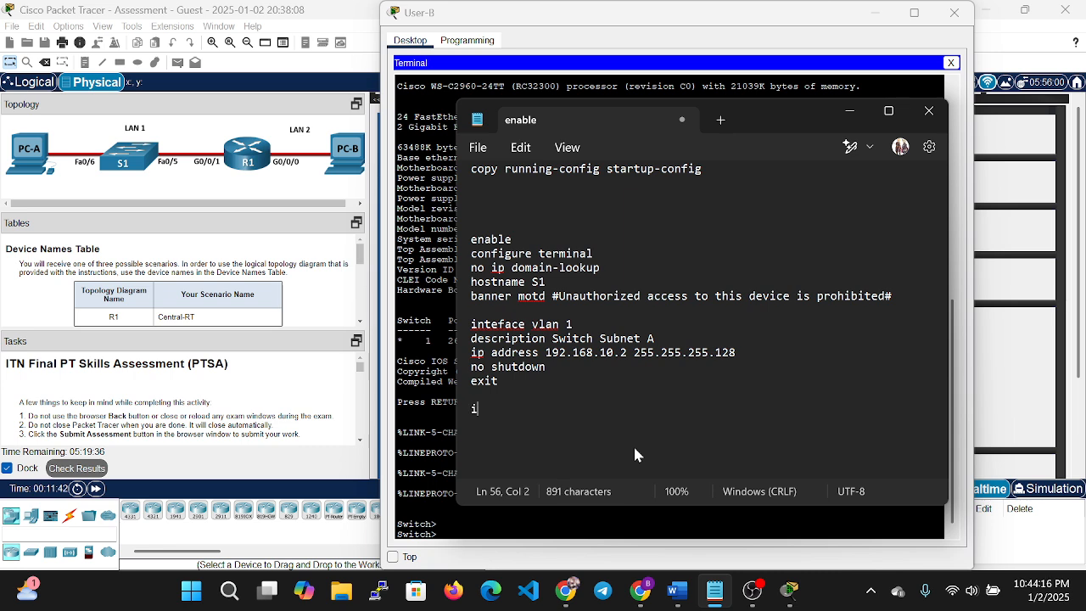
type("p default")
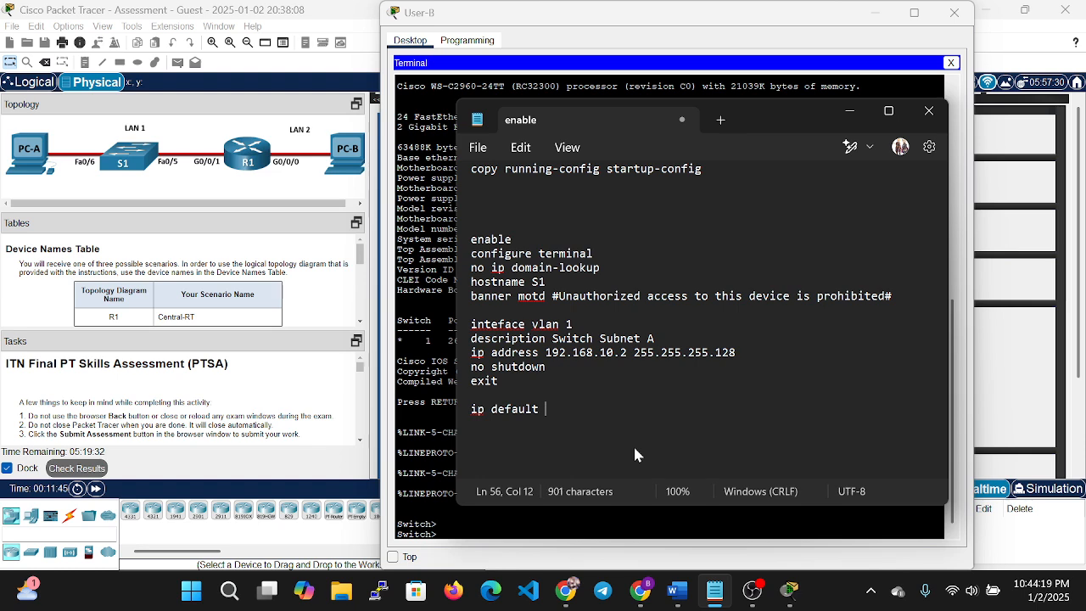
key("BackSpace")
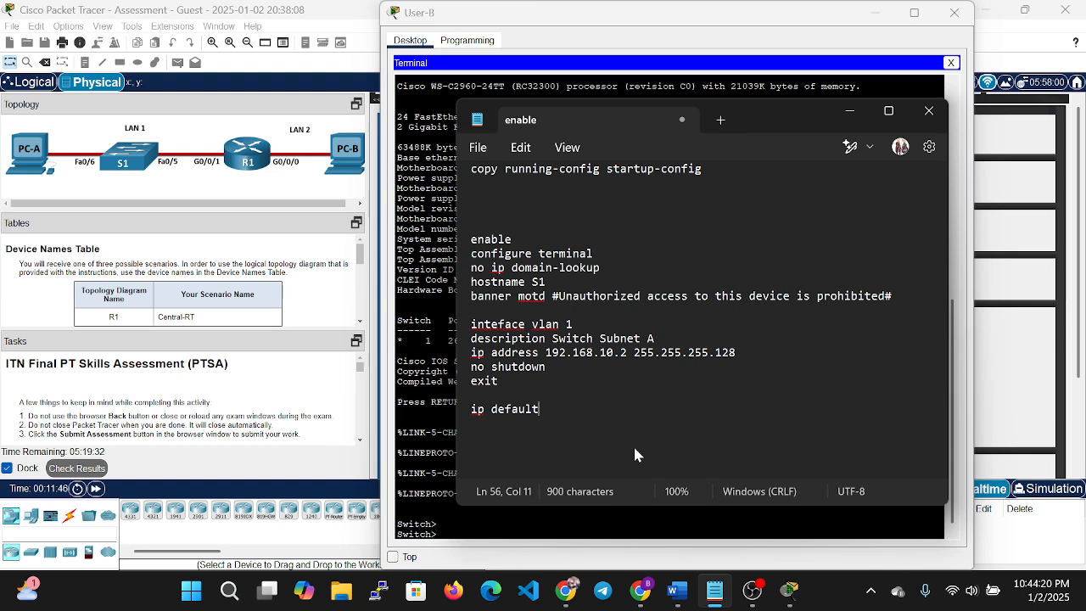
type("-gat")
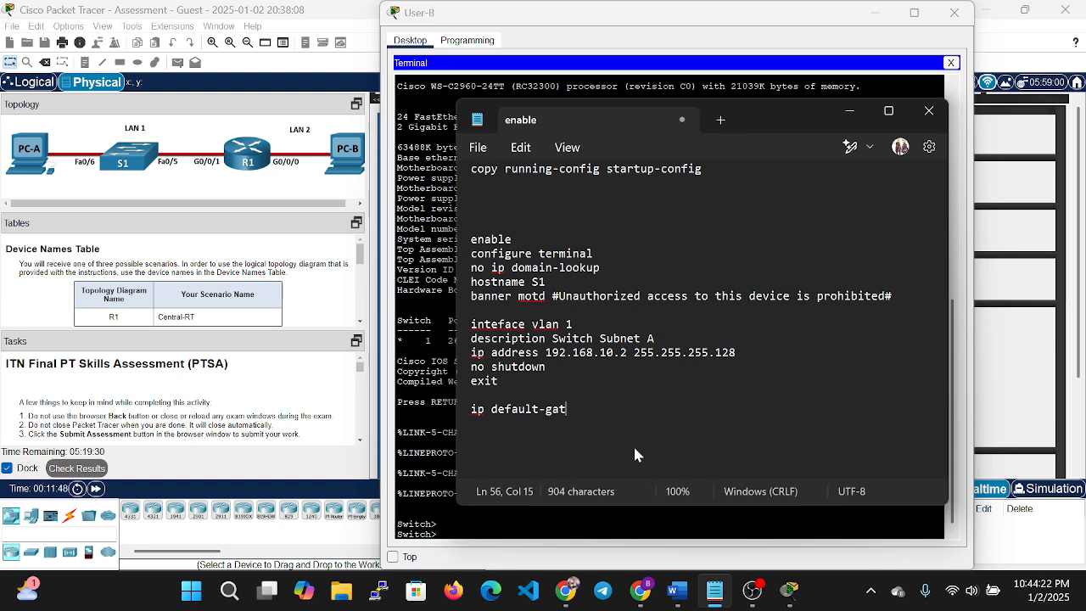
type("eaway")
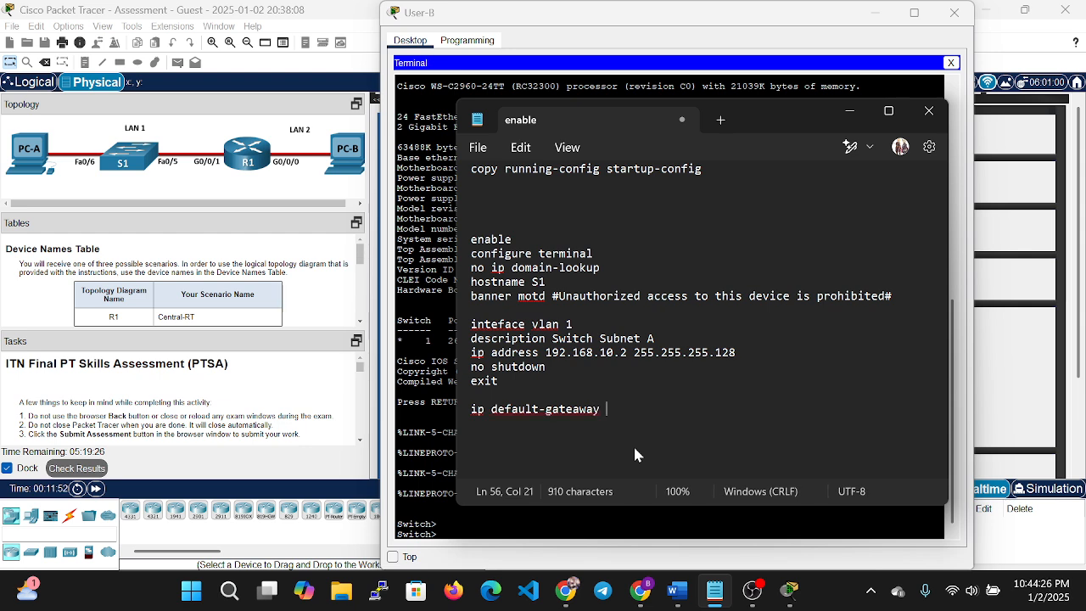
type(" 192.")
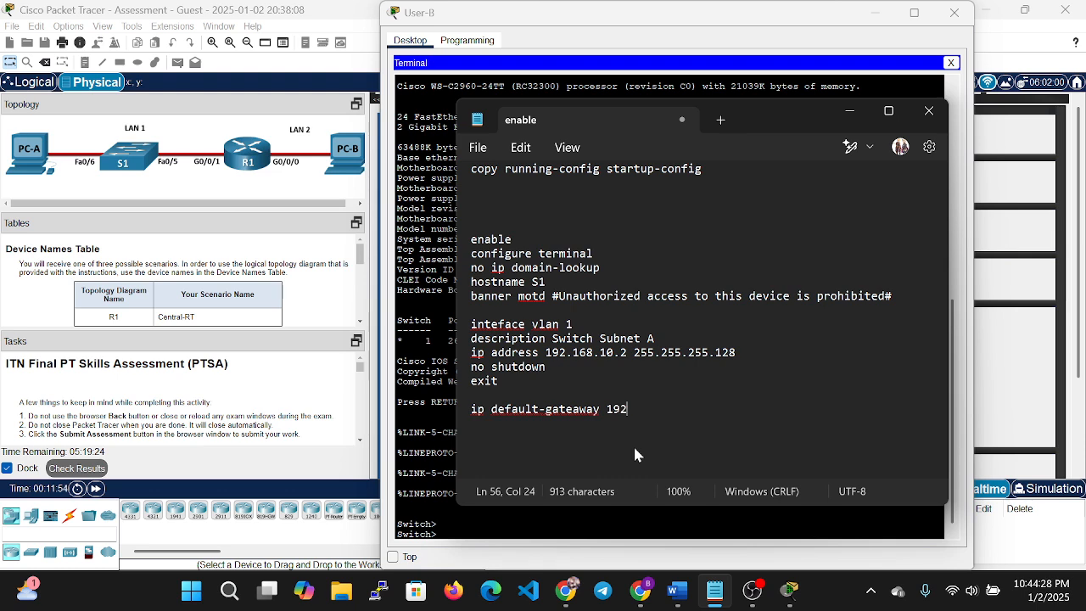
type("168.10")
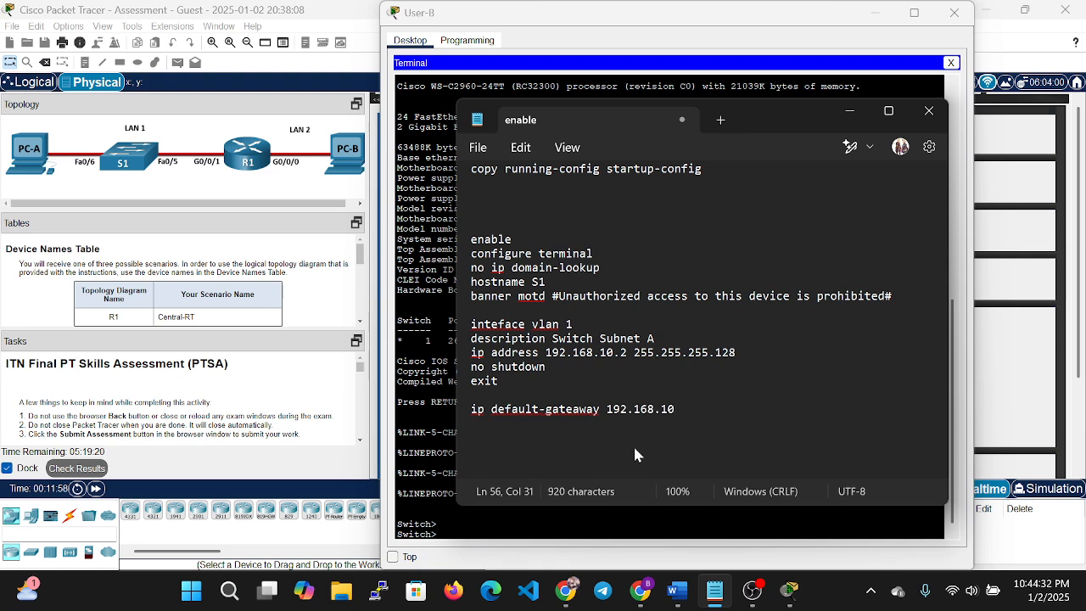
type(".1")
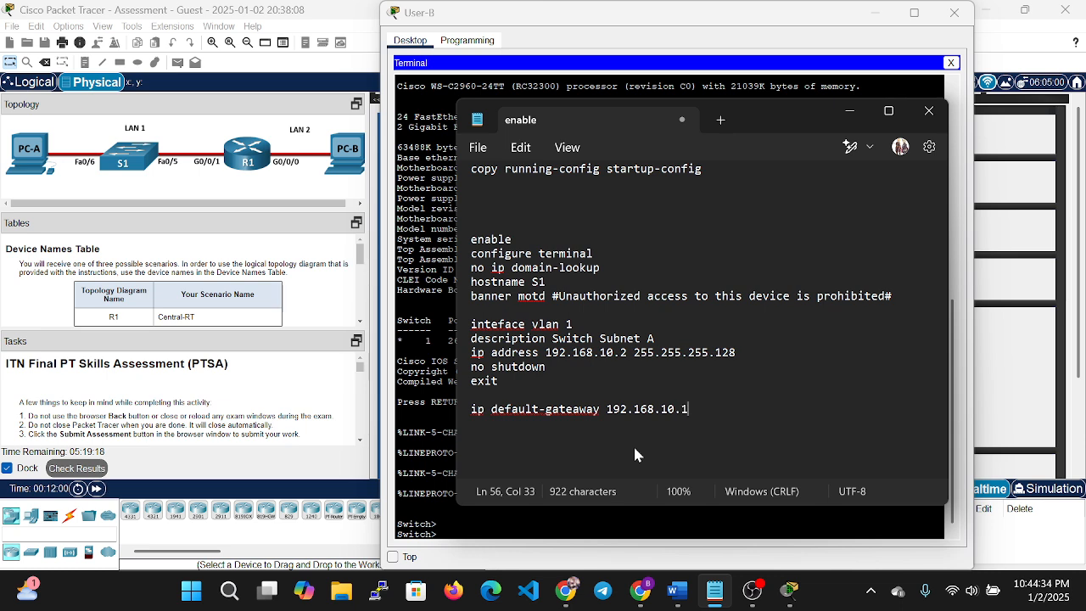
key("Return")
key("Return")
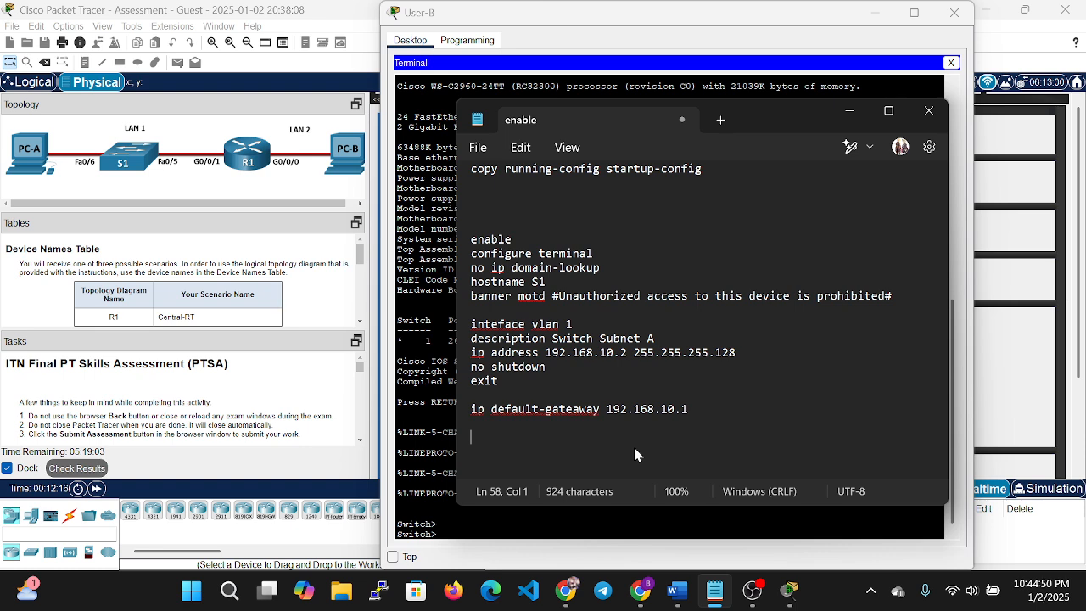
Add an enable secret line with the privileged-mode password, followed by a new line.
type("ena")
type("ble sec")
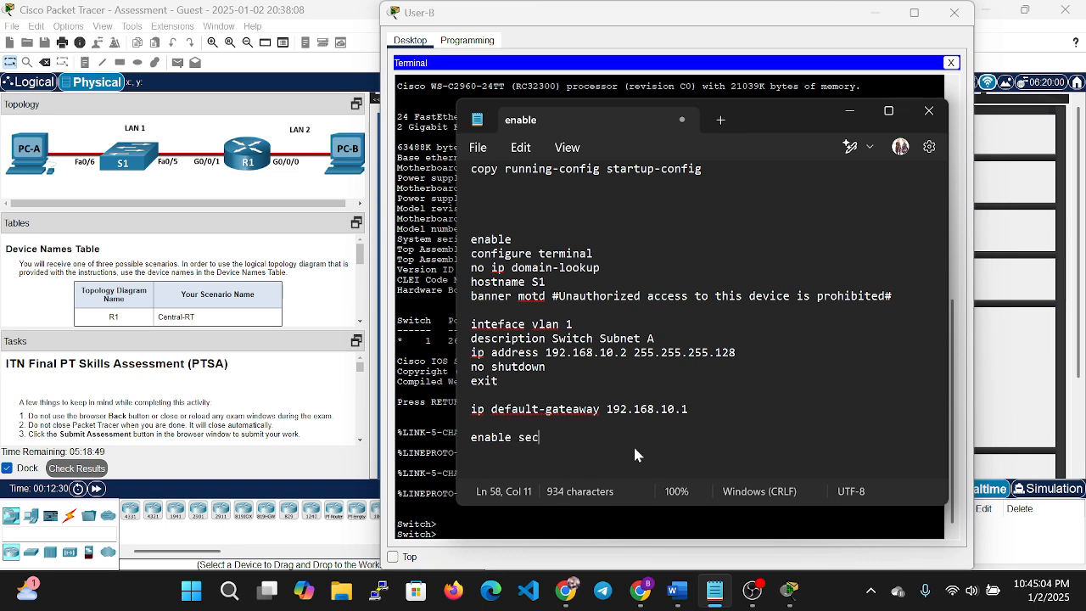
type("ret")
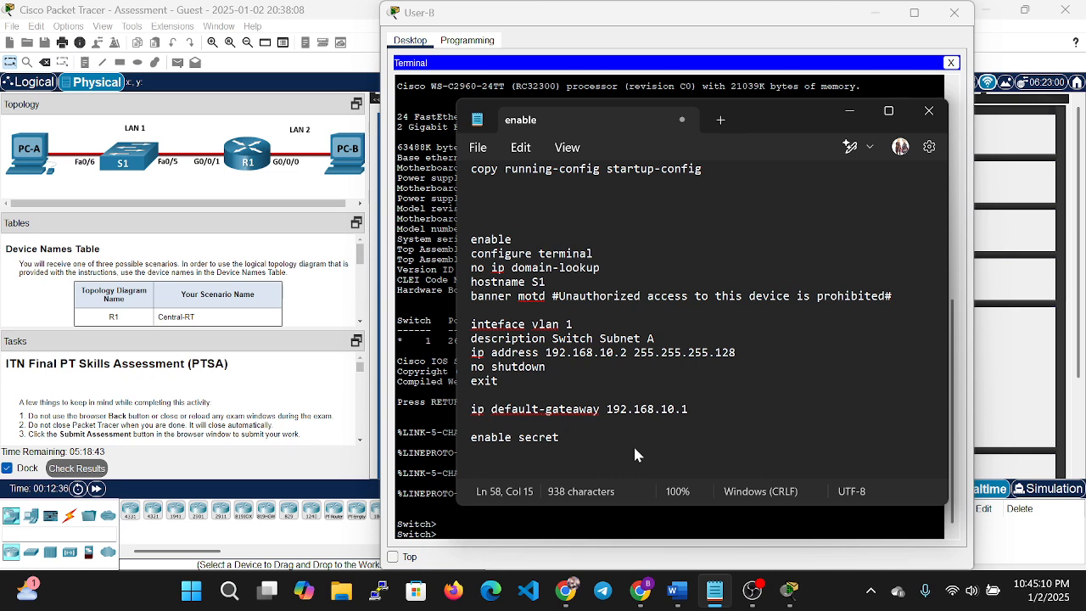
type("Dot")
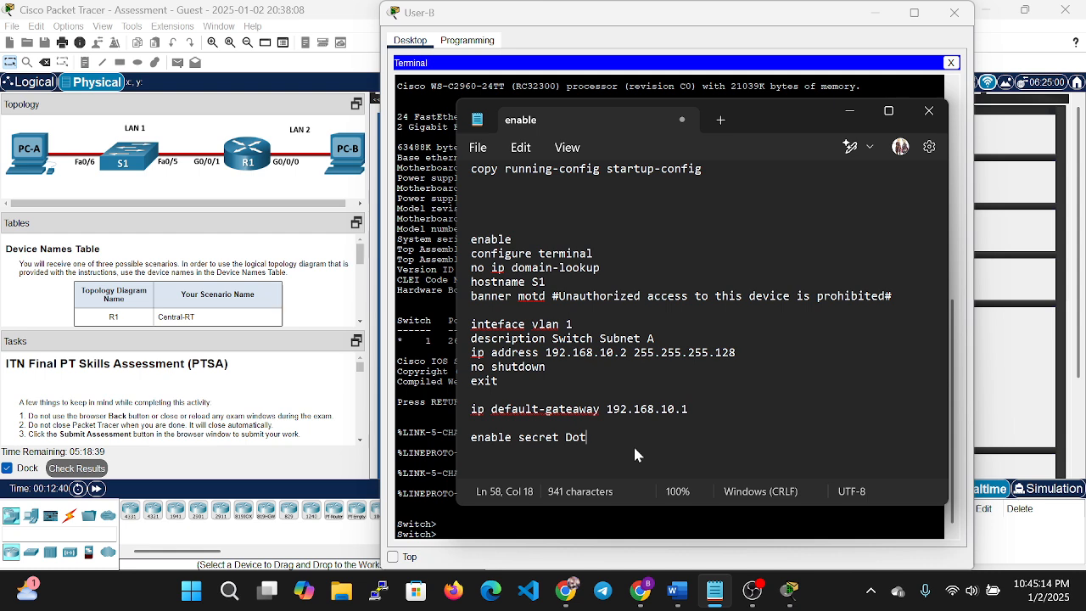
type("Tell")
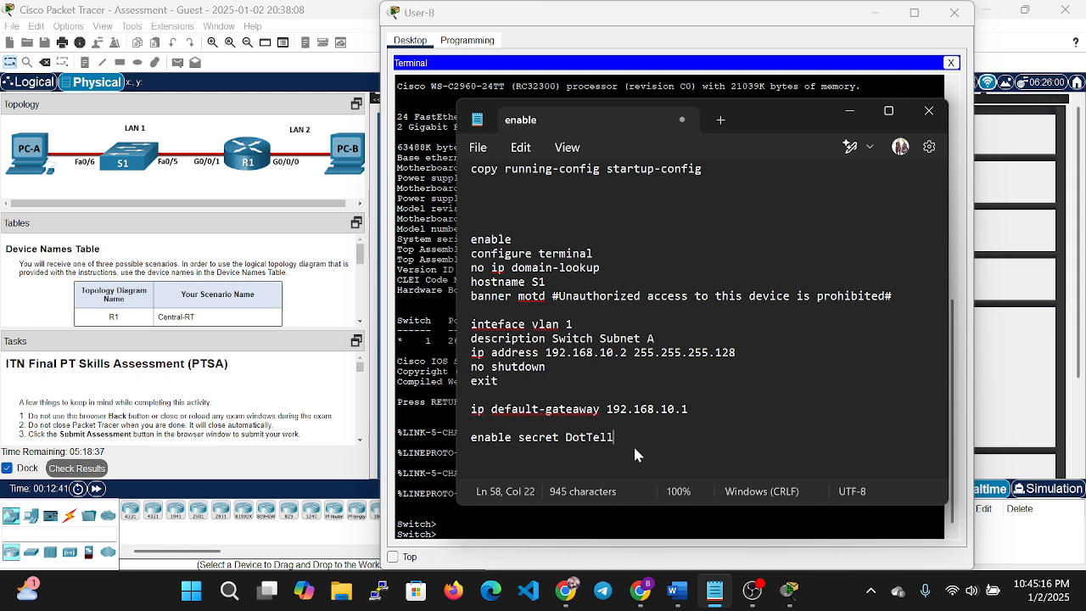
type("Anyone")
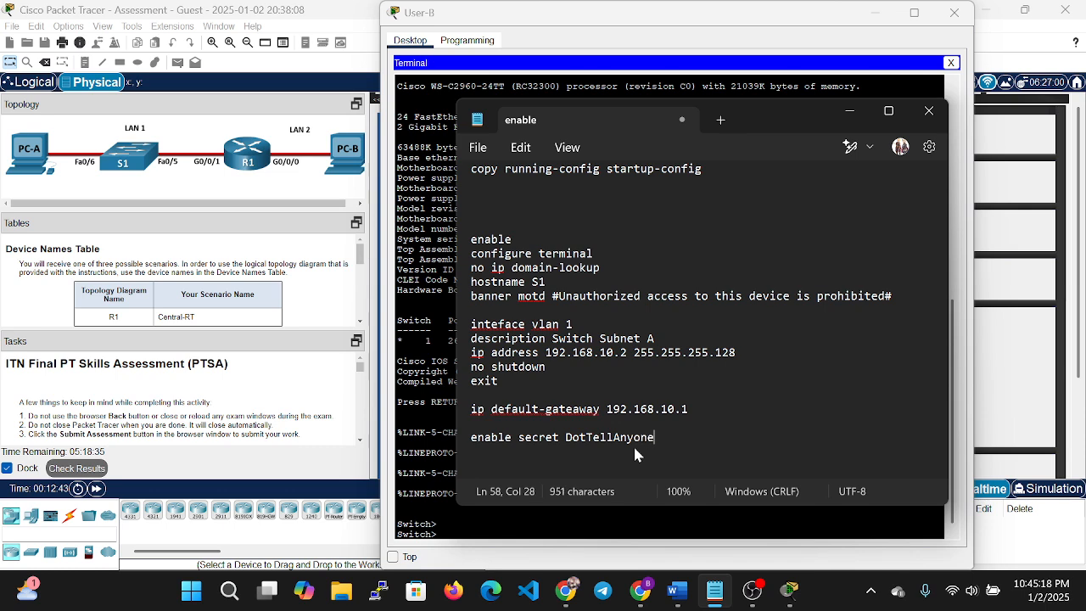
key("Return")
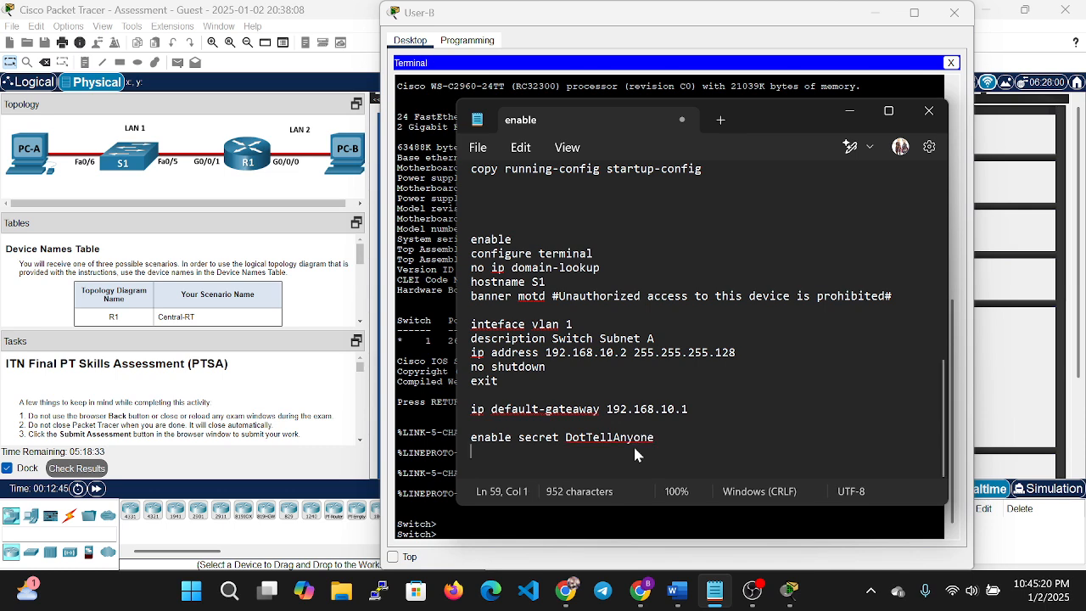
Select and copy the service password-encryption line from the router section.
scroll(633, 454, "up", 13)
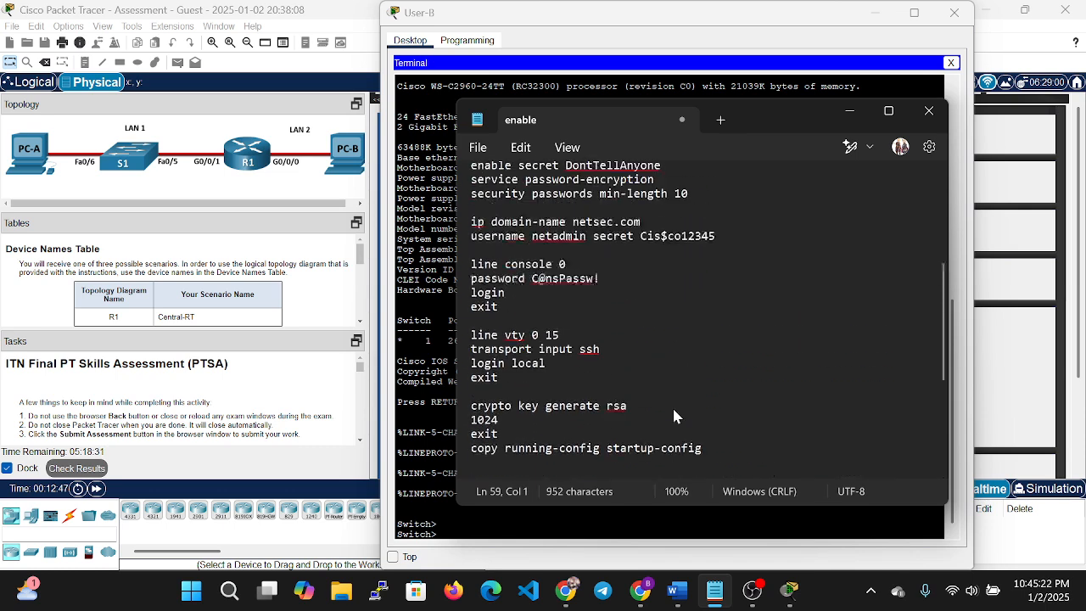
scroll(606, 359, "down", 3)
left_click(637, 327)
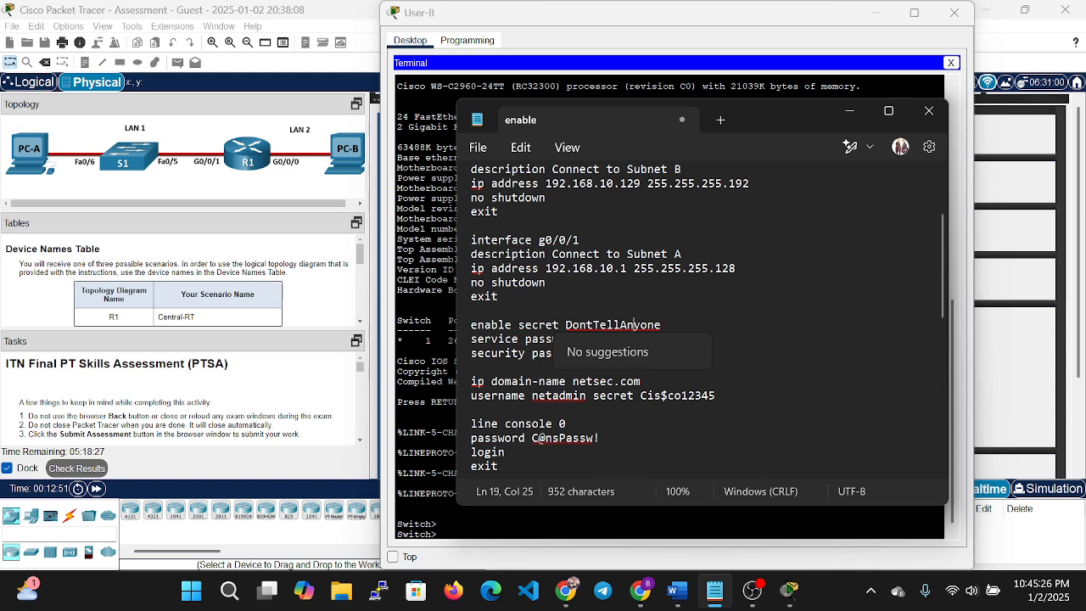
key("Right")
key("Right")
key("Right")
key("Right")
key("Right")
key("Right")
key("Home")
key("shift+End")
key("ctrl+c")
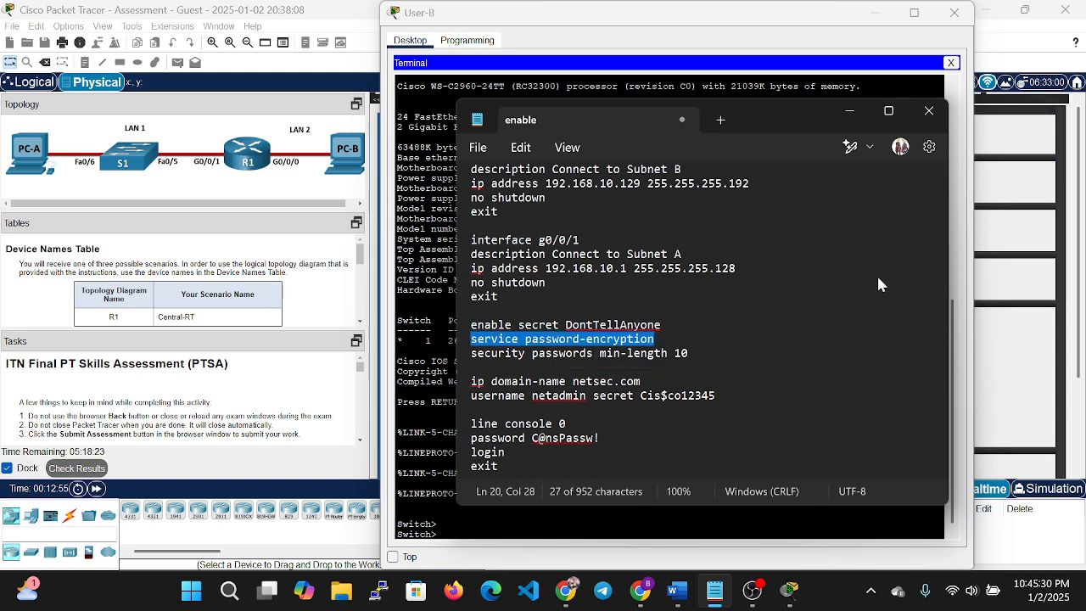
Paste service password-encryption on a new line below S1's enable secret line.
scroll(174, 422, "down", 5)
scroll(174, 422, "down", 5)
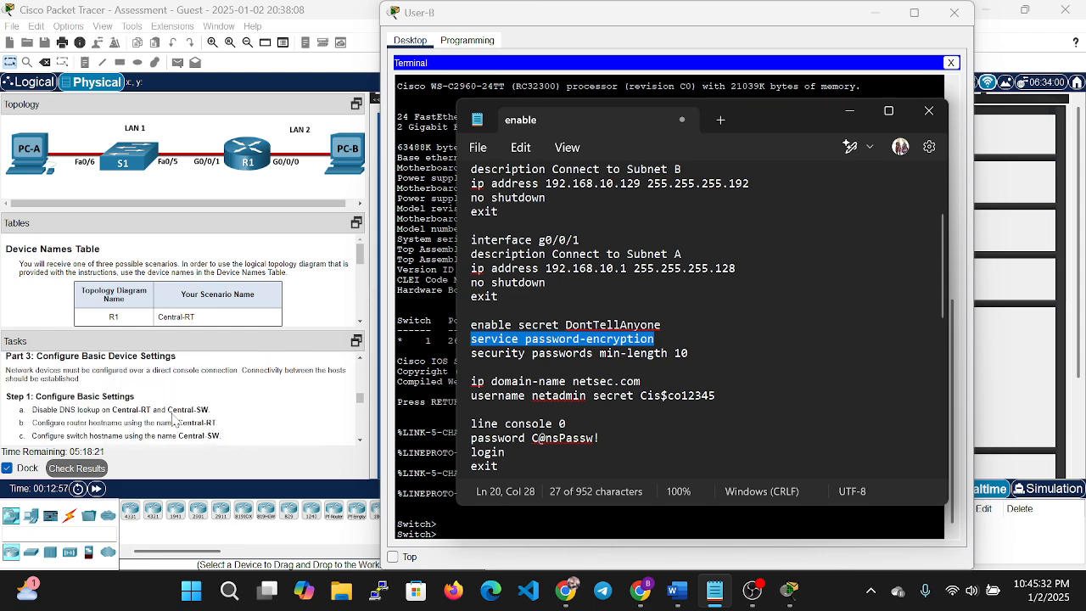
scroll(599, 328, "down", 6)
scroll(599, 328, "down", 4)
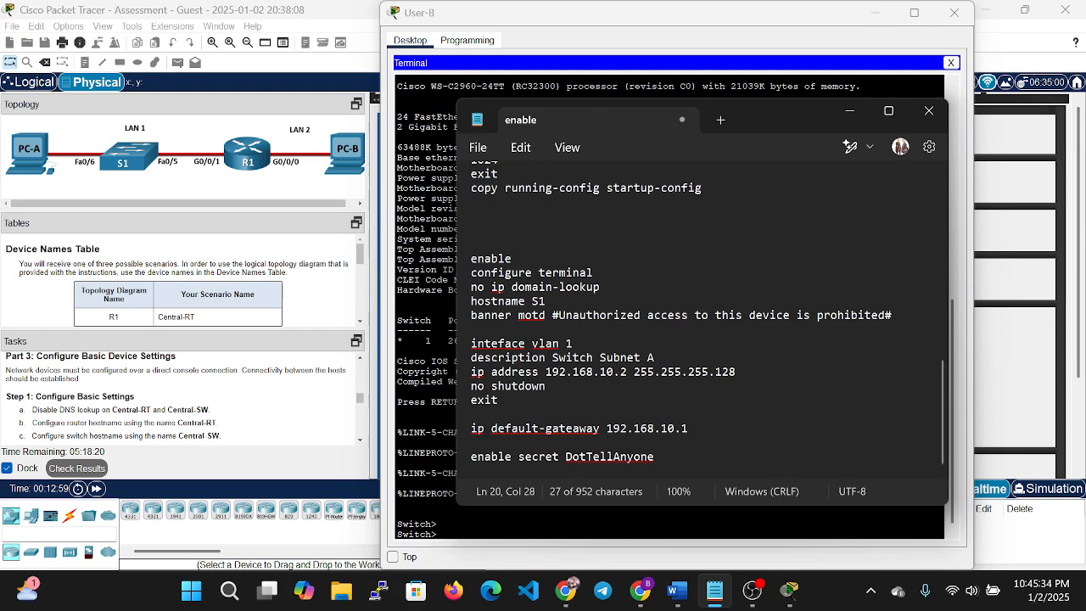
left_click(672, 458)
key("Return")
key("ctrl+v")
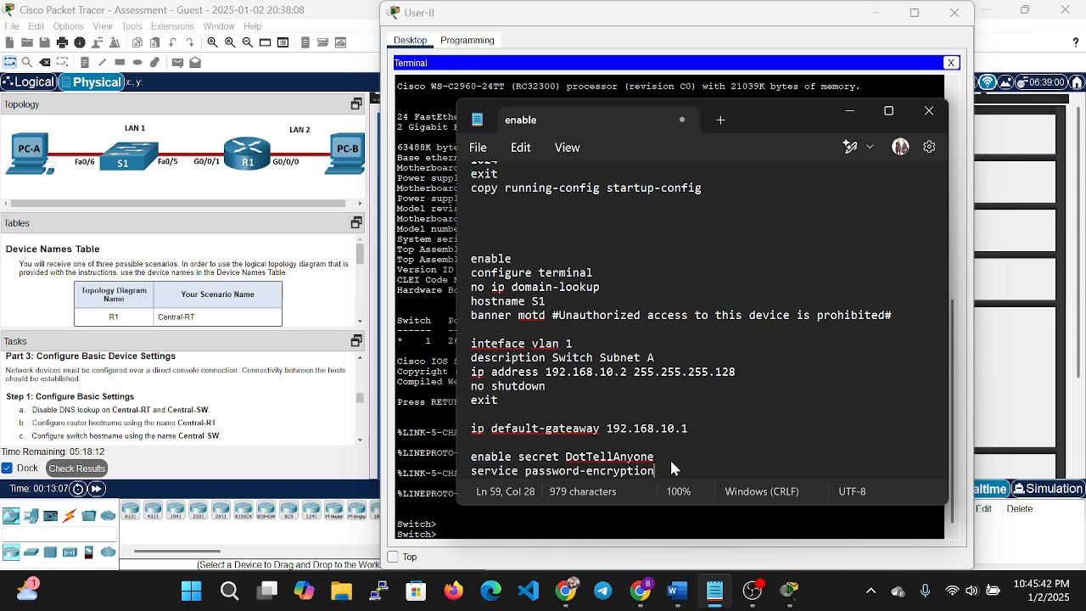
key("Return")
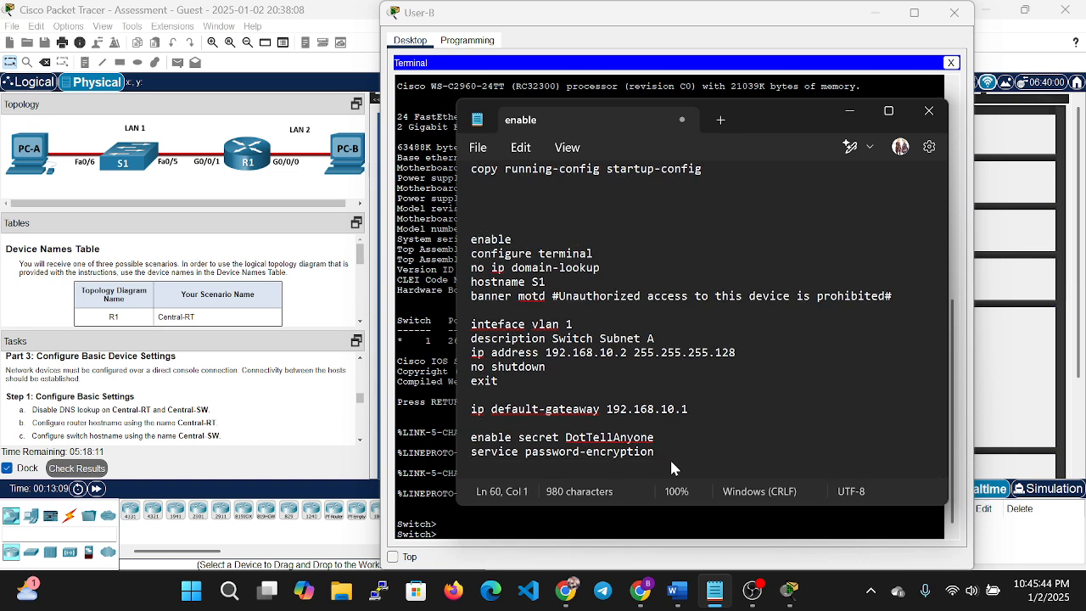
Add the line ip domain-name netsec.com to the switch script.
key("Return")
type("ip domain")
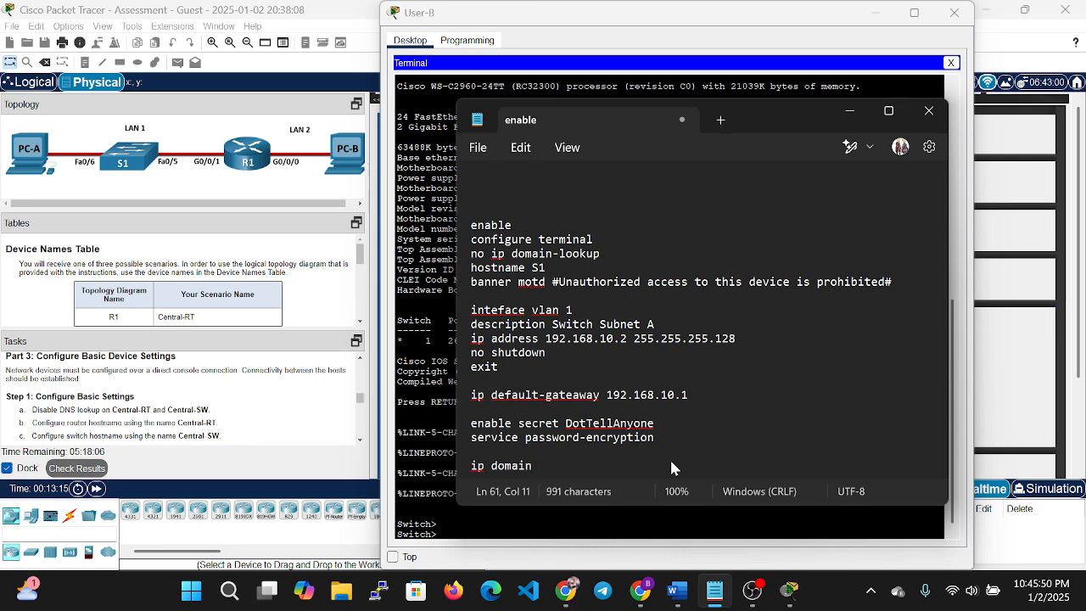
key("BackSpace")
type("-name n")
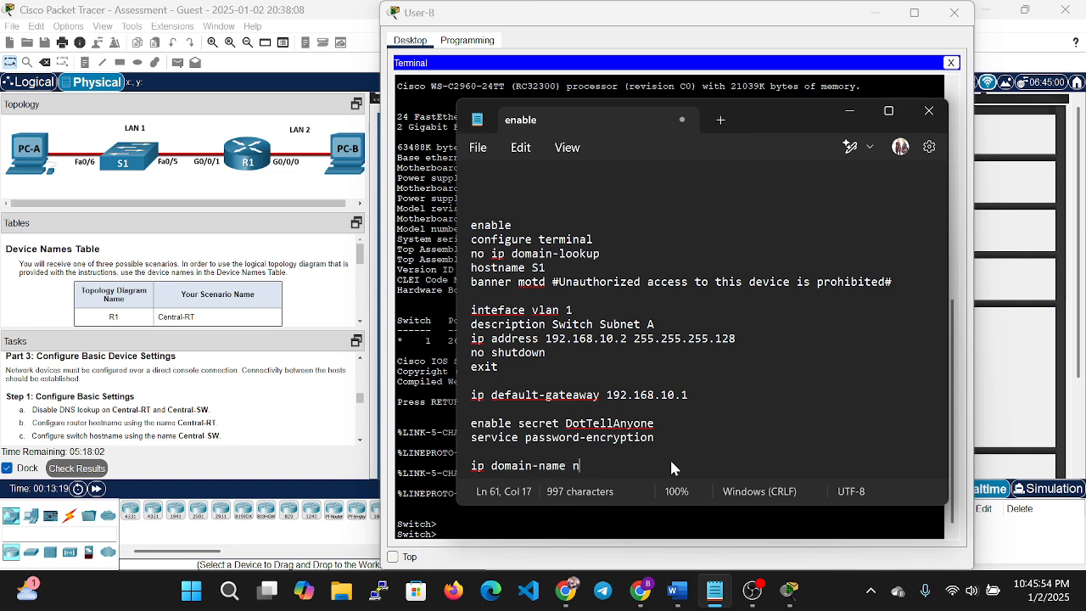
type("ets")
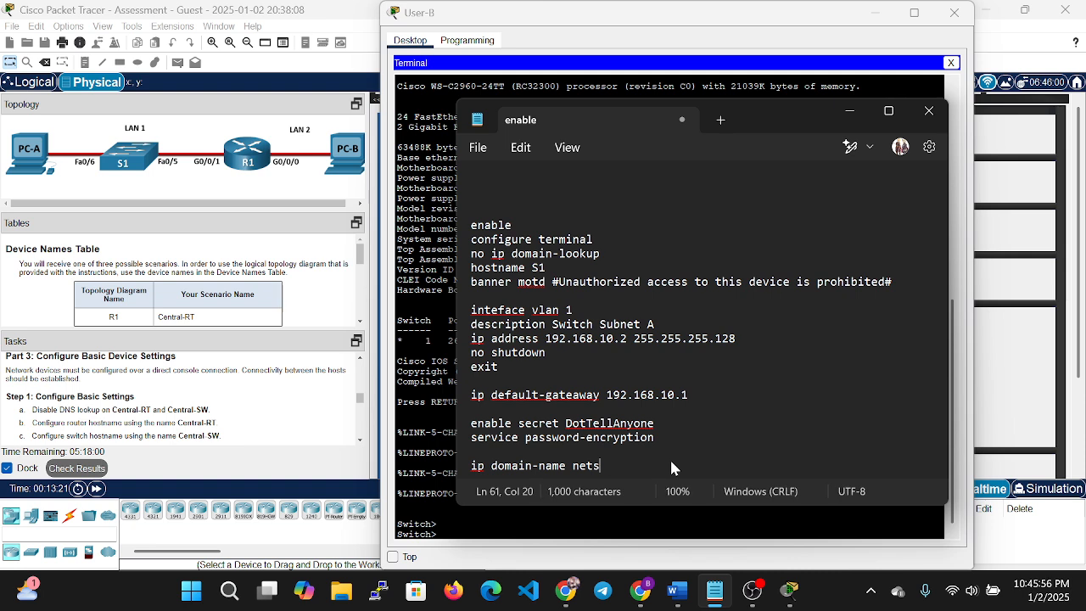
type("ec.com")
key("Return")
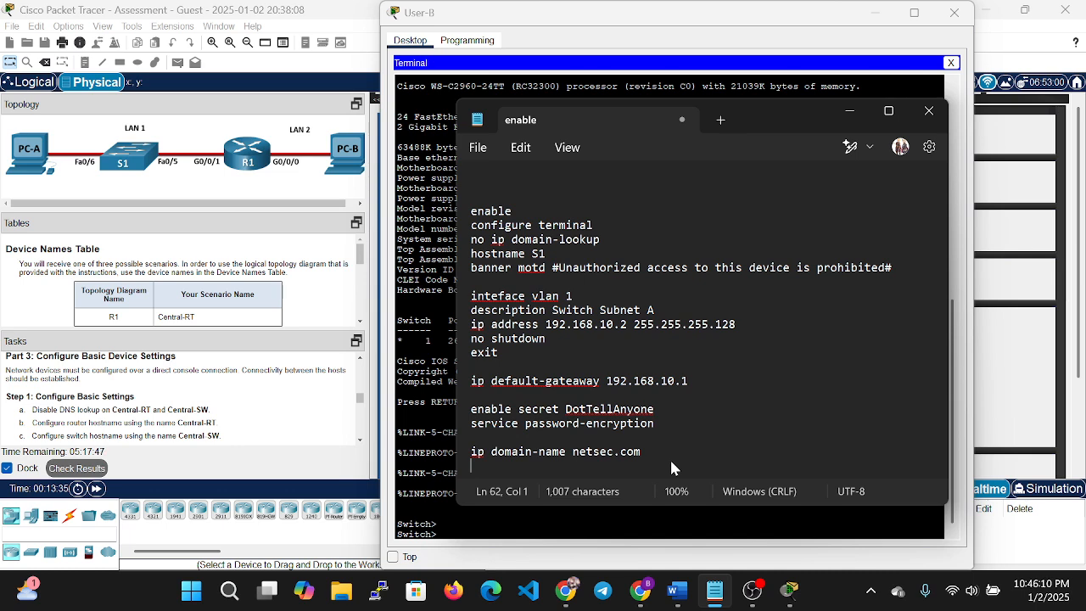
Add a username line for the local admin with its secret password.
type("use")
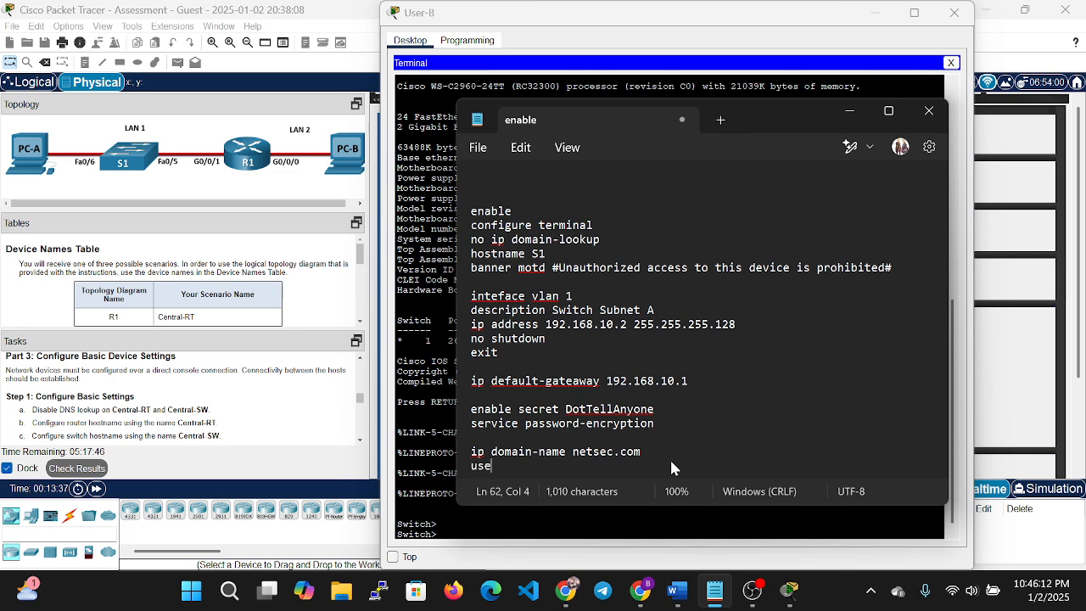
type("rname ")
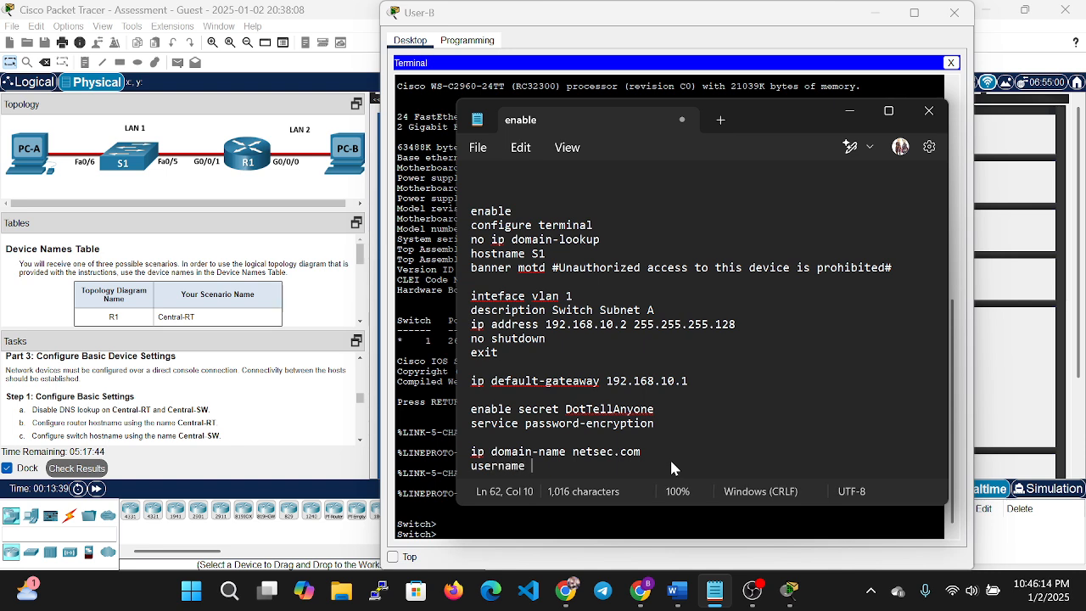
type("n")
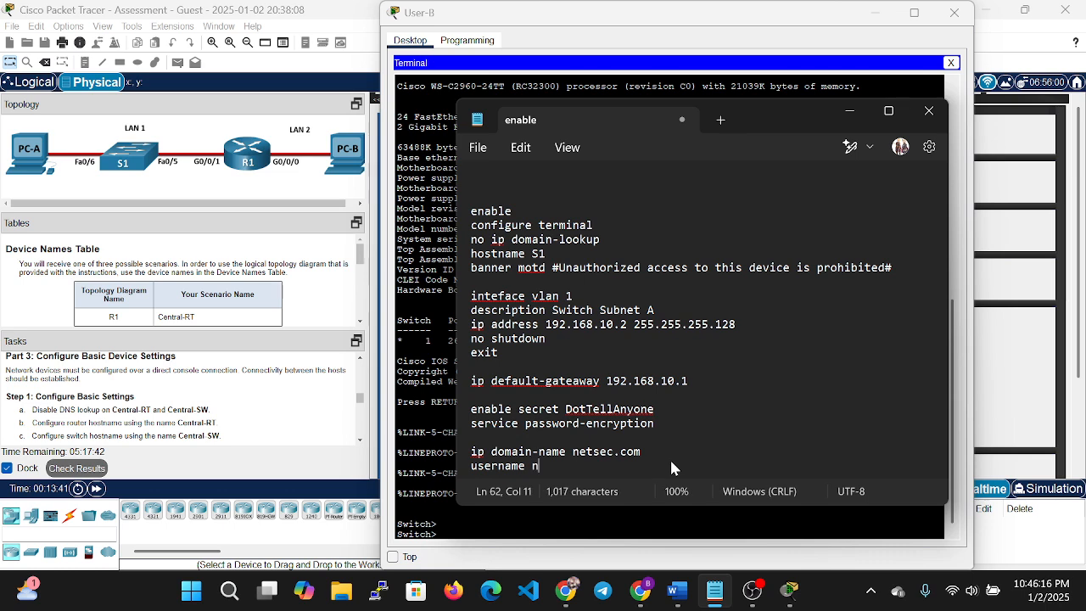
type("etadmin ")
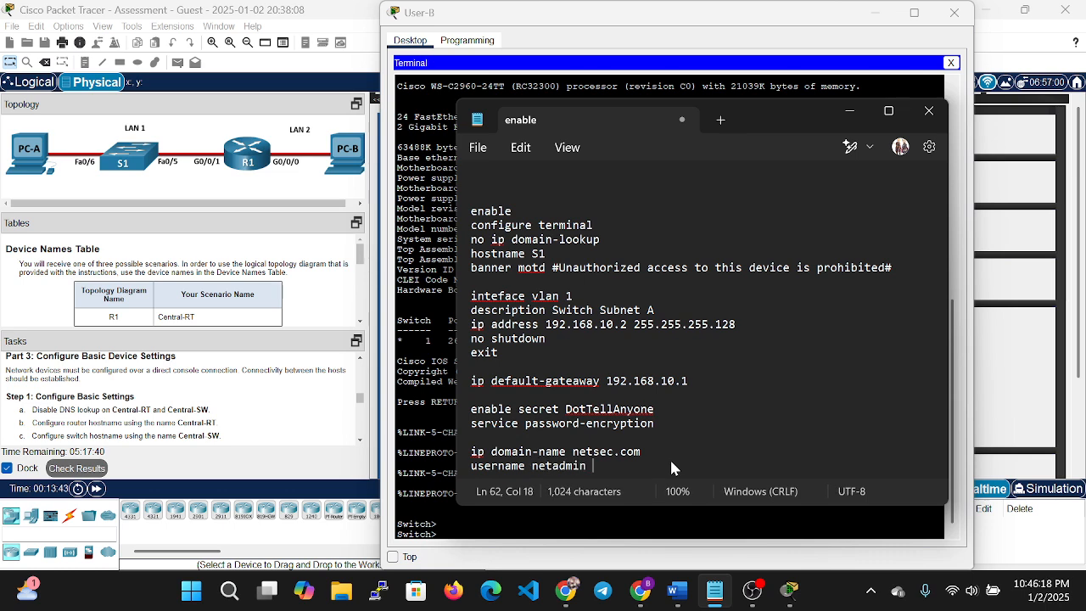
type("secret ")
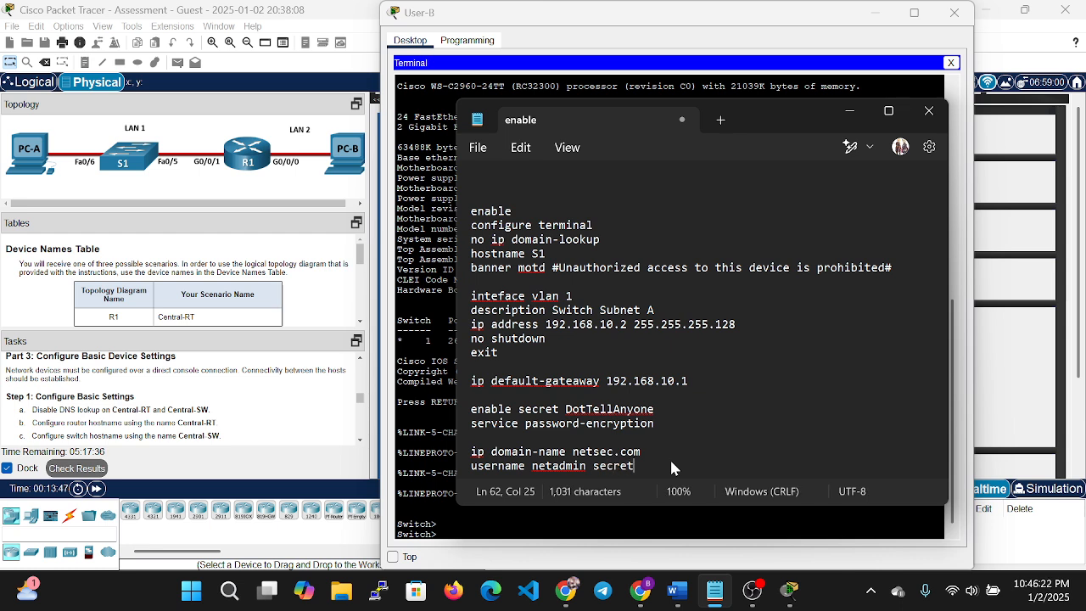
type("Cis")
key("BackSpace")
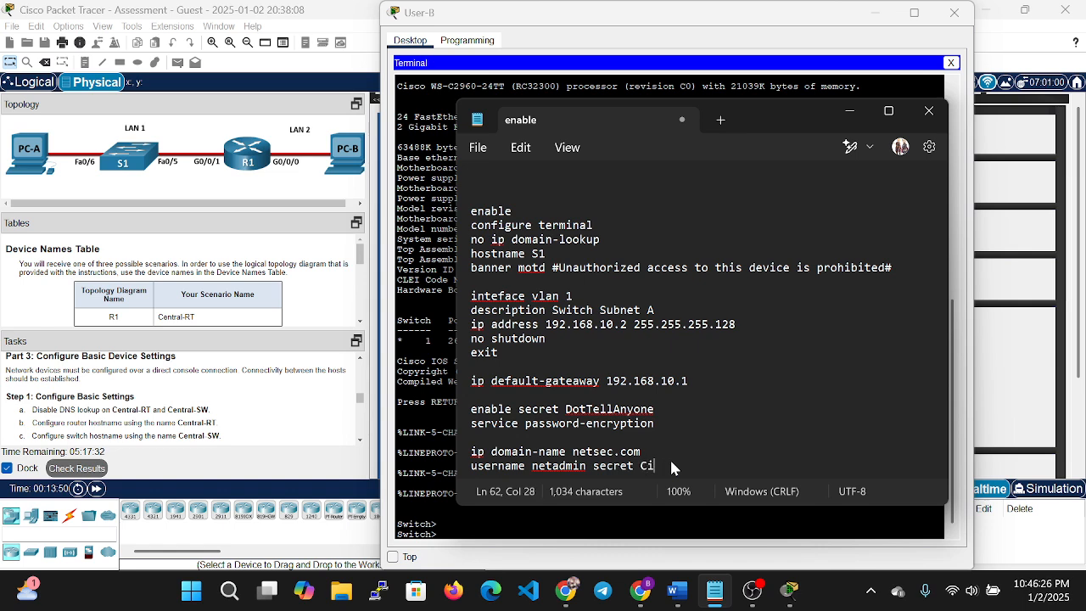
type("$co12345")
Write the line console 0 block with its password, login and exit.
key("Return")
key("Return")
type("li")
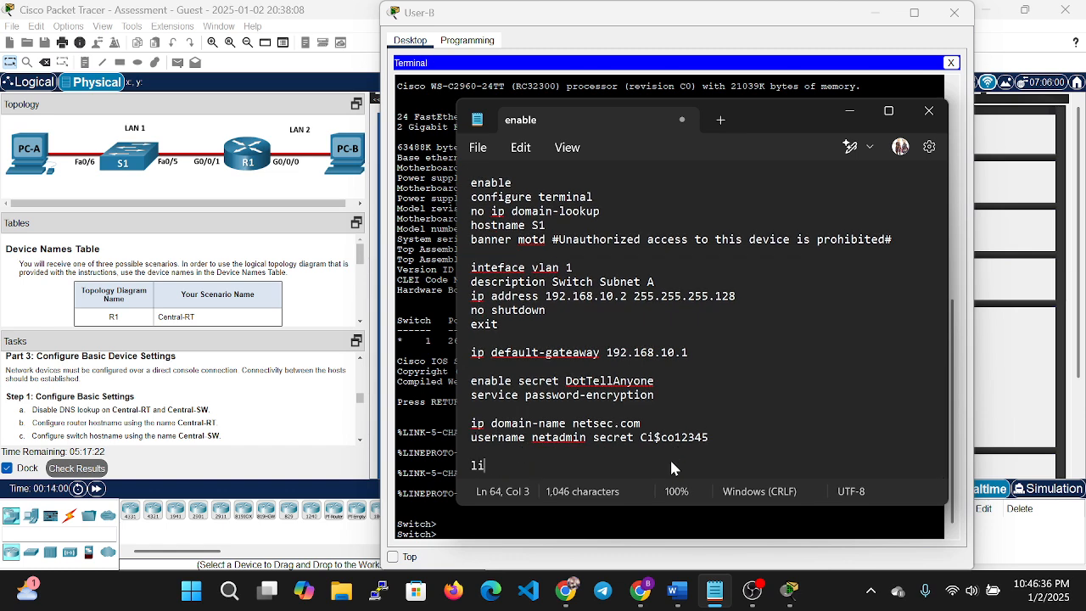
type("ne console")
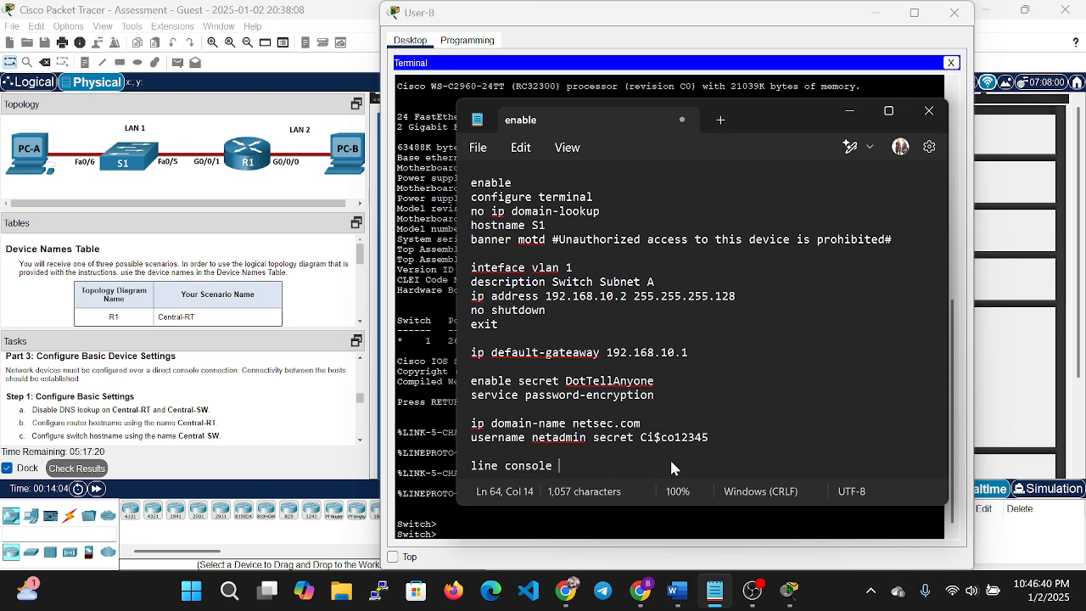
type(" 0")
key("Return")
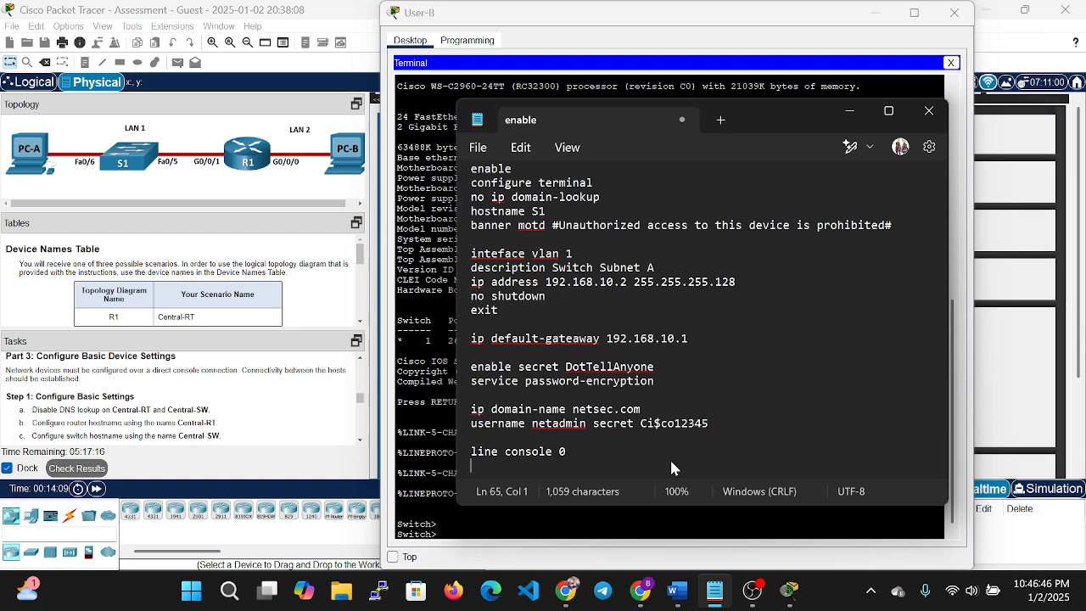
type("pa")
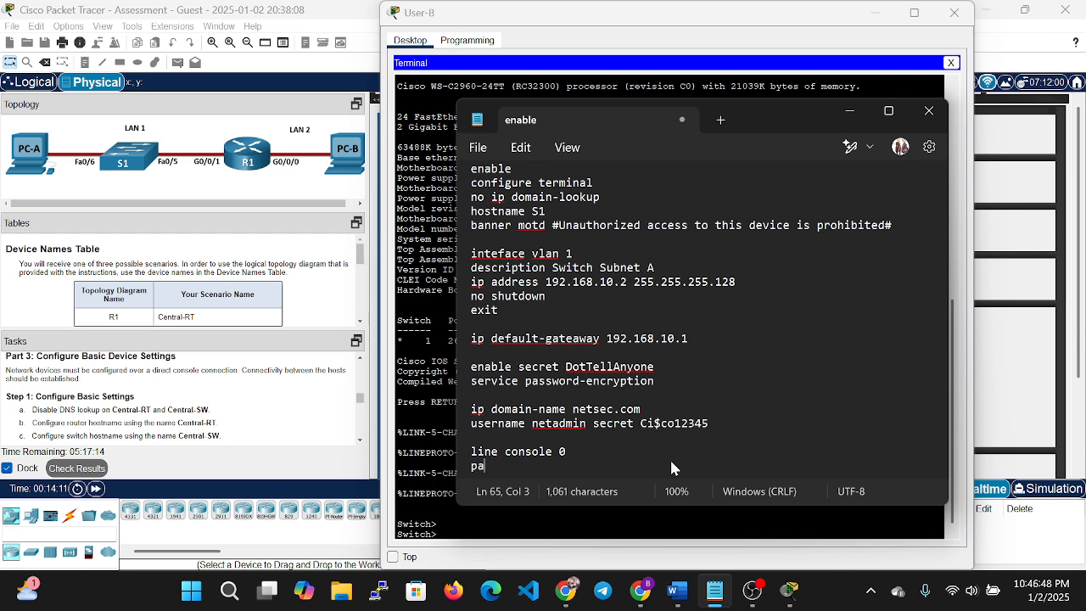
type("sswor")
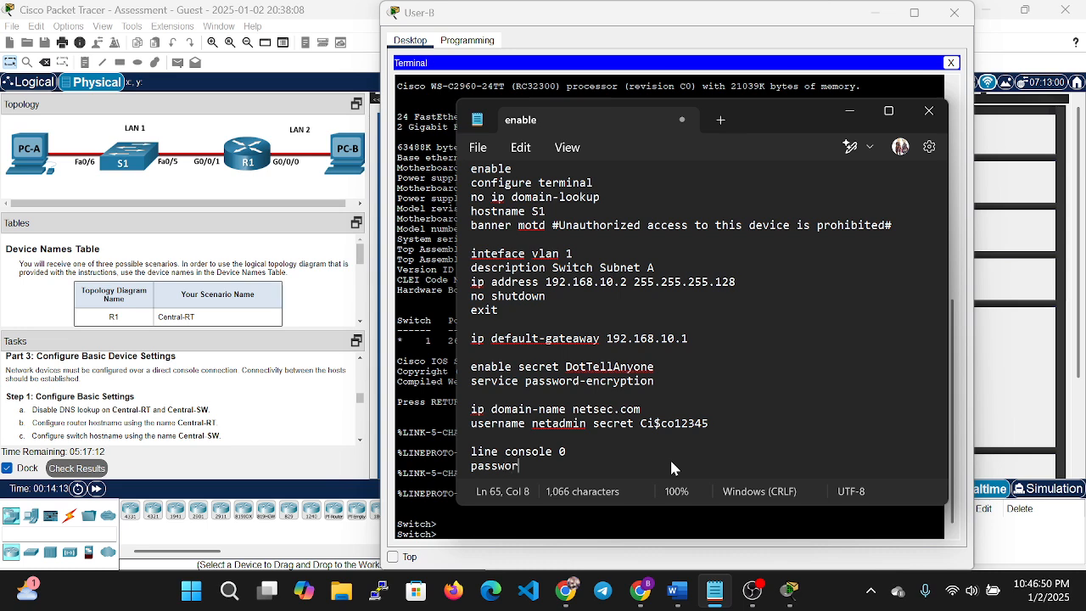
type("d C@")
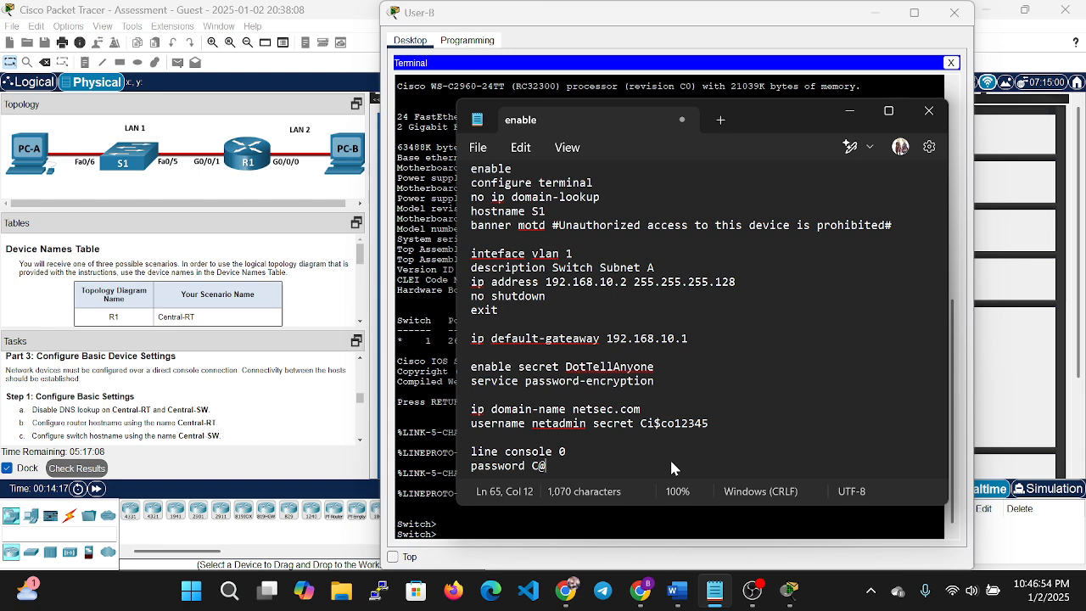
type("nsPassw1")
key("BackSpace")
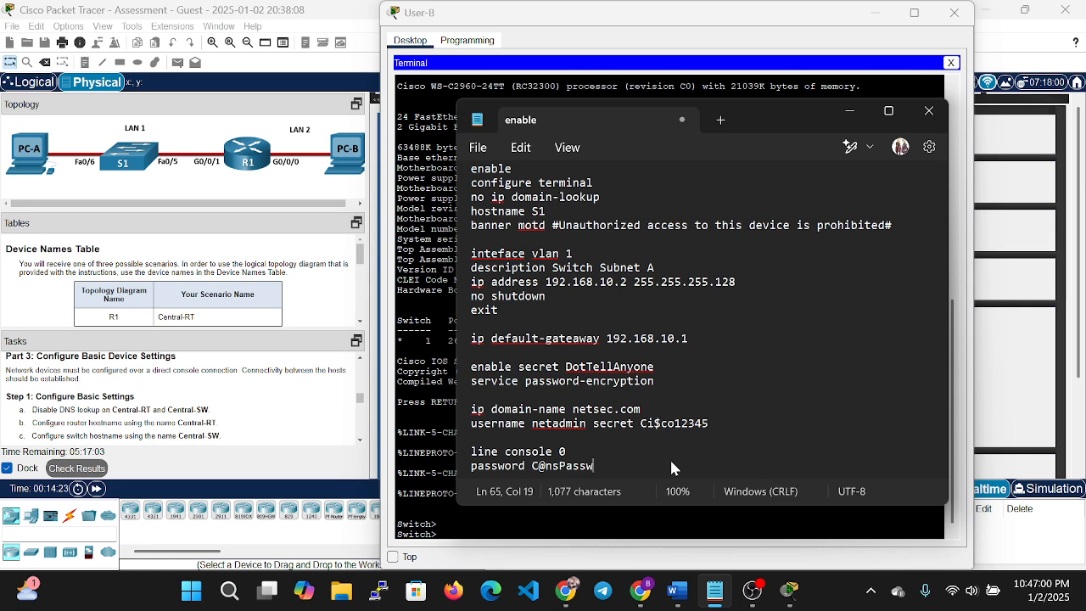
type("!")
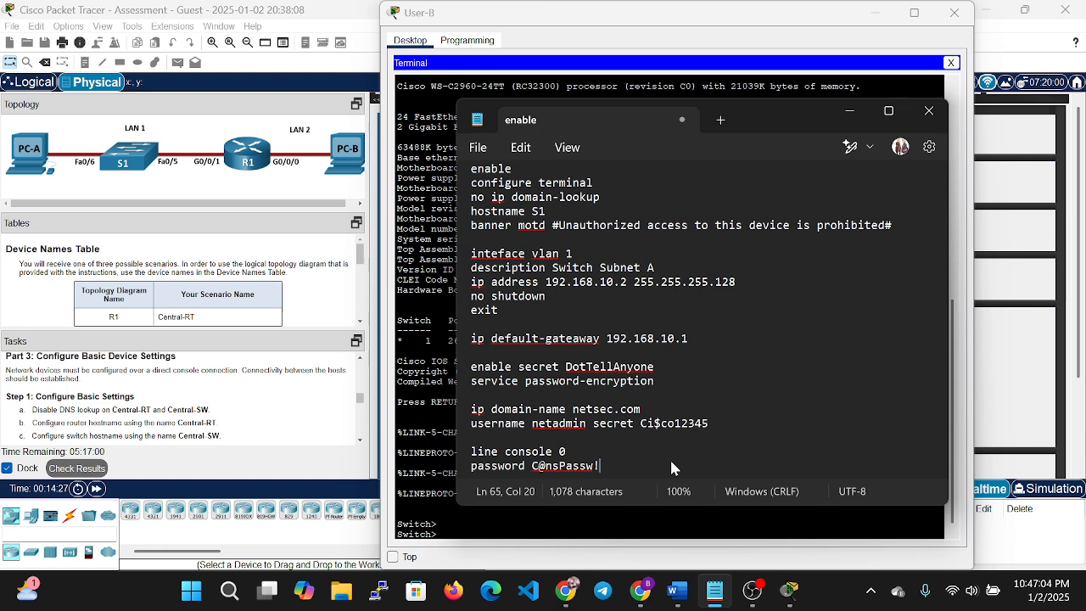
key("Return")
type("login")
key("Return")
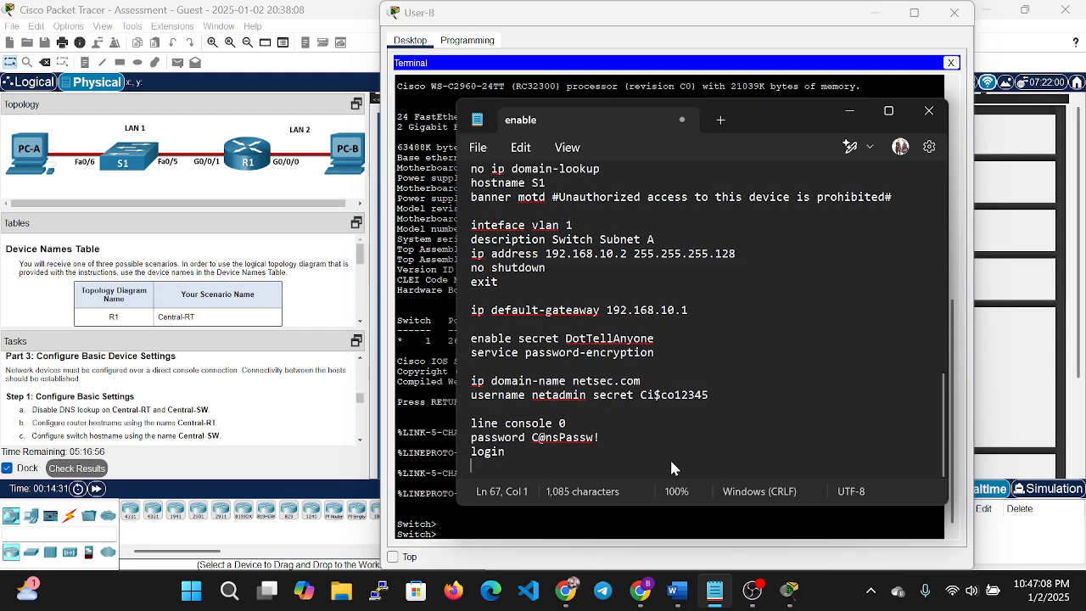
type("exit")
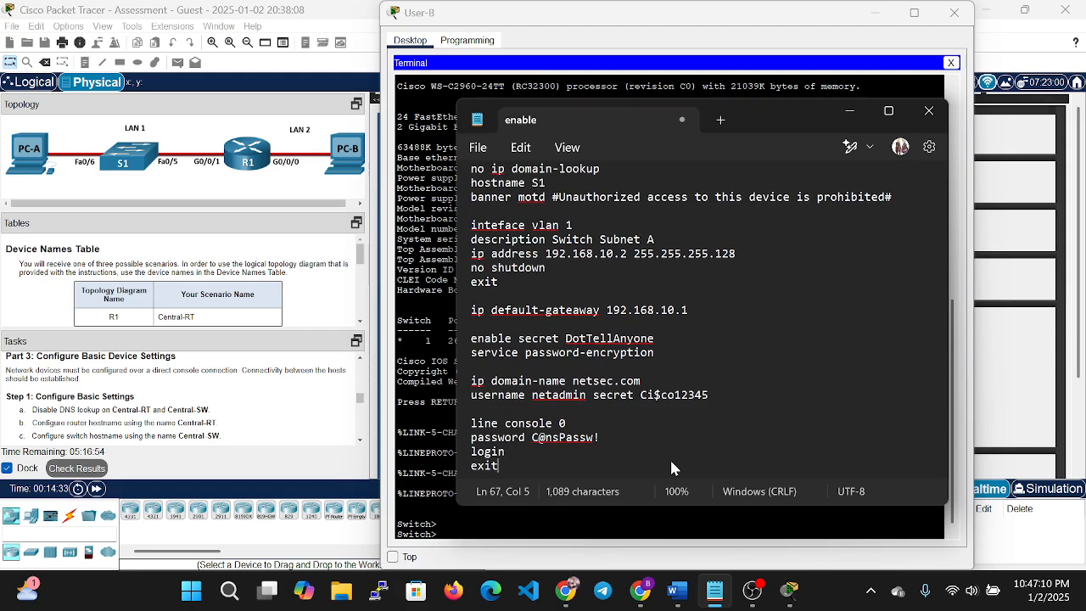
key("Return")
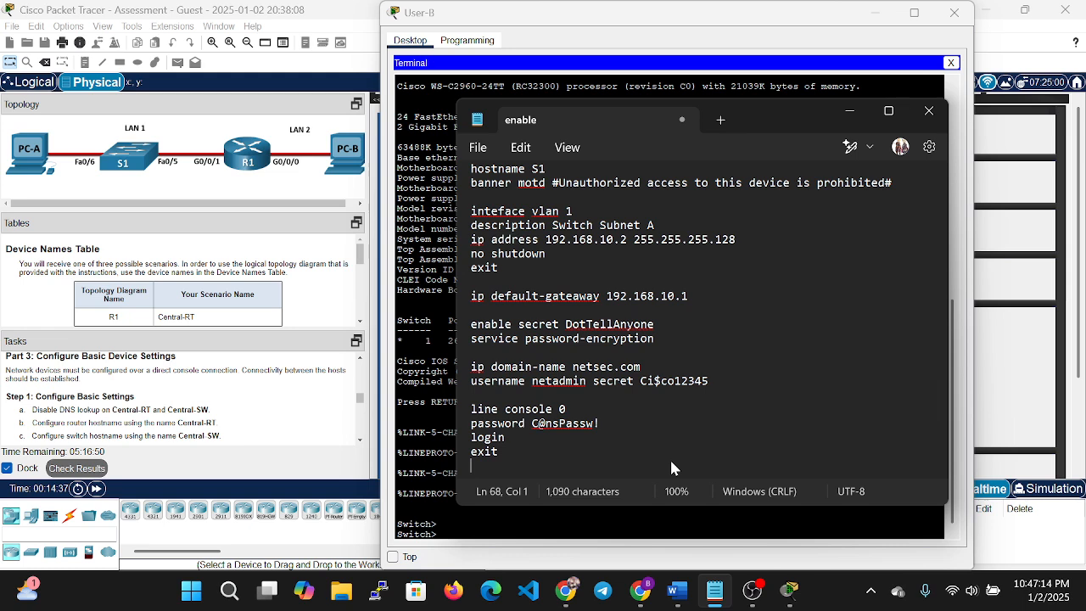
Write the line vty 0 15 block with transport input ssh, login local and exit.
key("Return")
type("line")
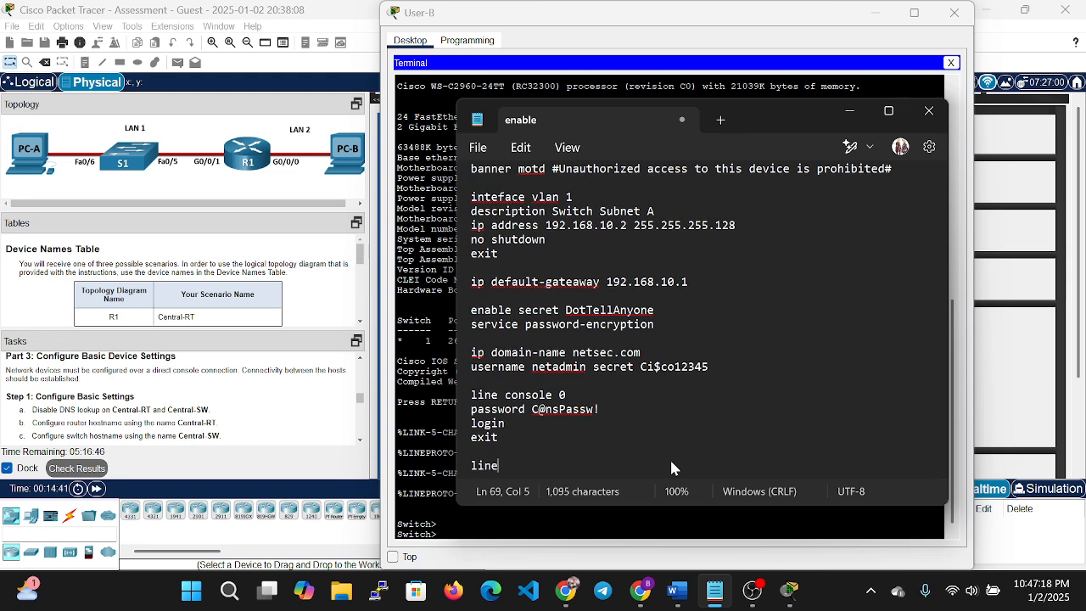
type("y ")
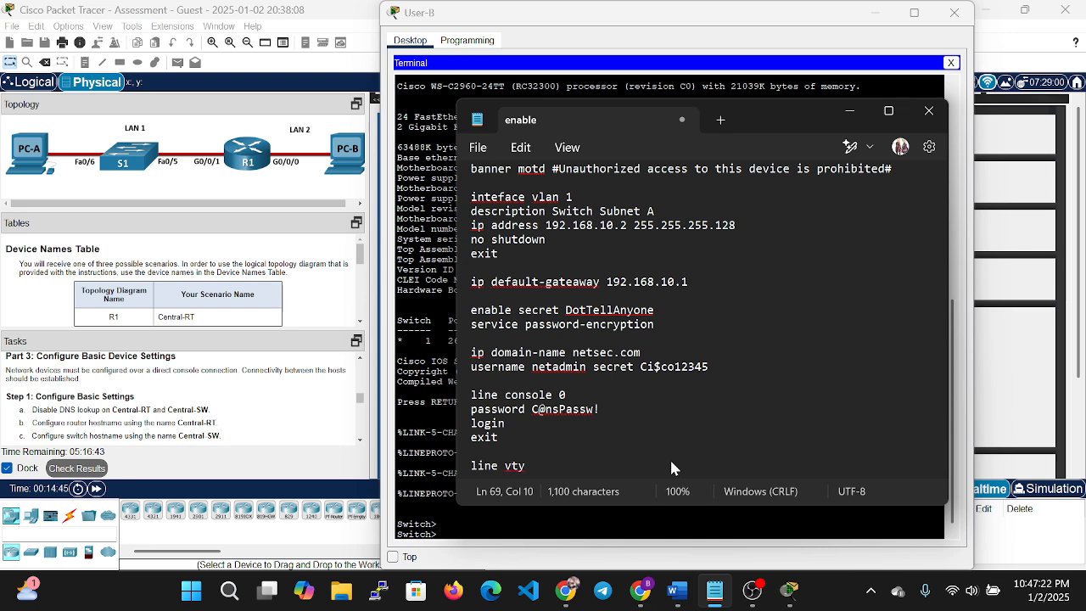
type("0 15")
key("Return")
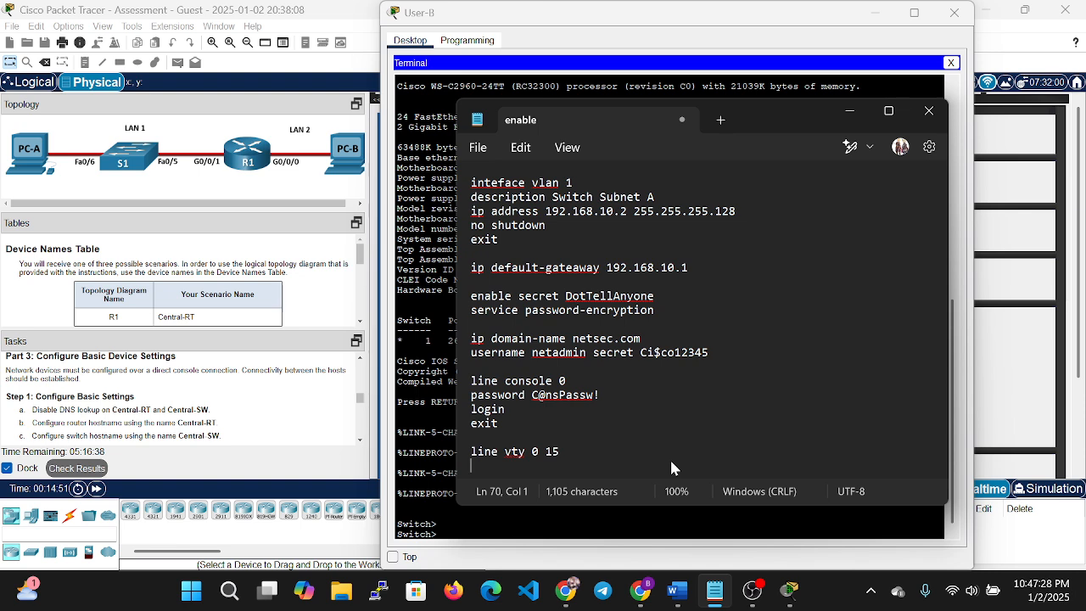
type("transp")
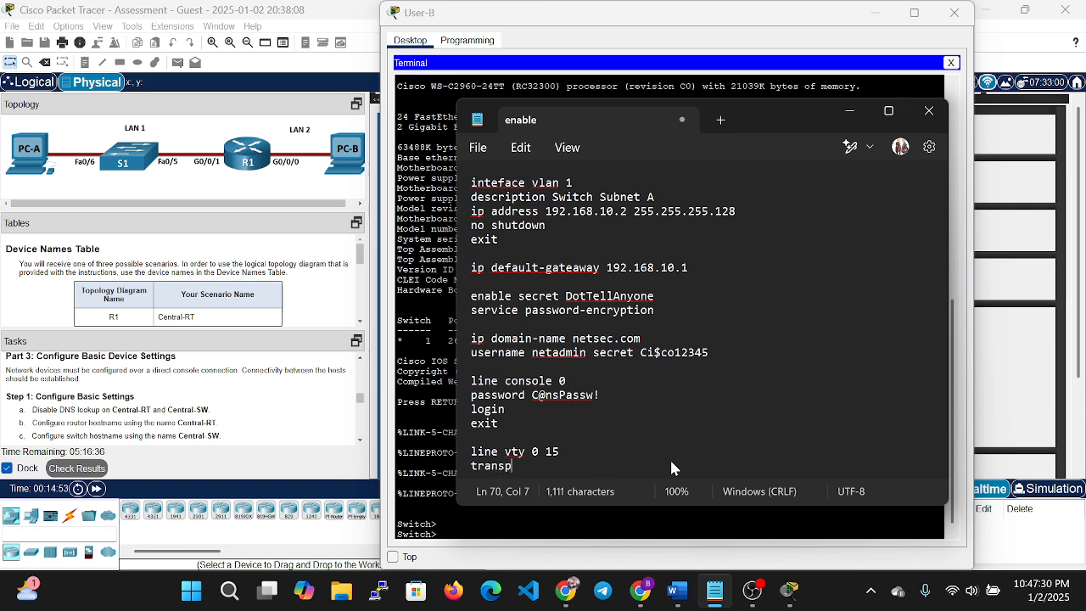
type("ort ")
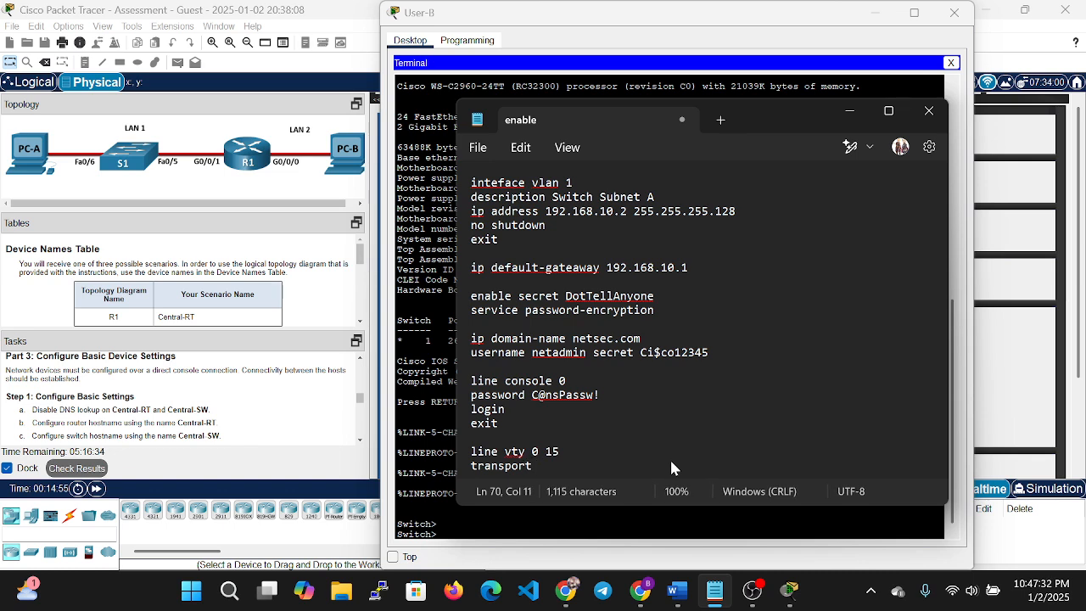
type("inpu")
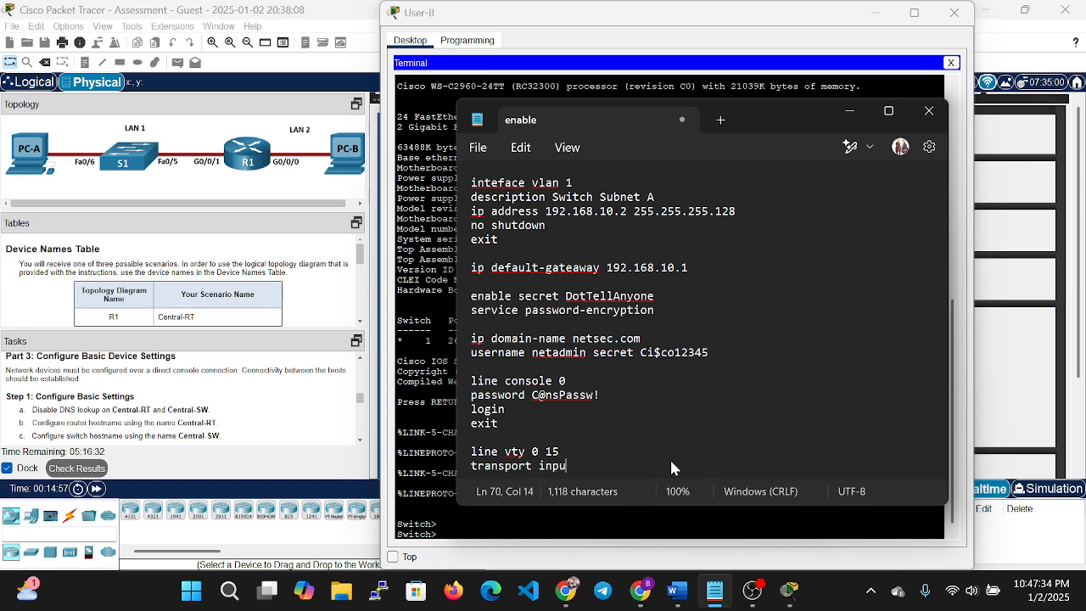
type("t ssh")
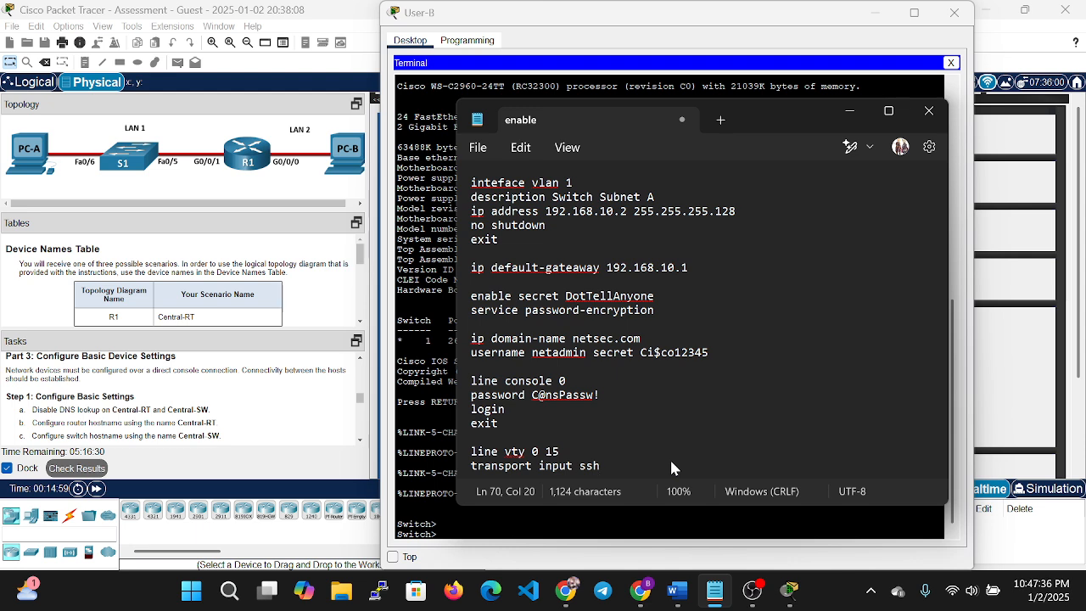
key("Return")
type("l")
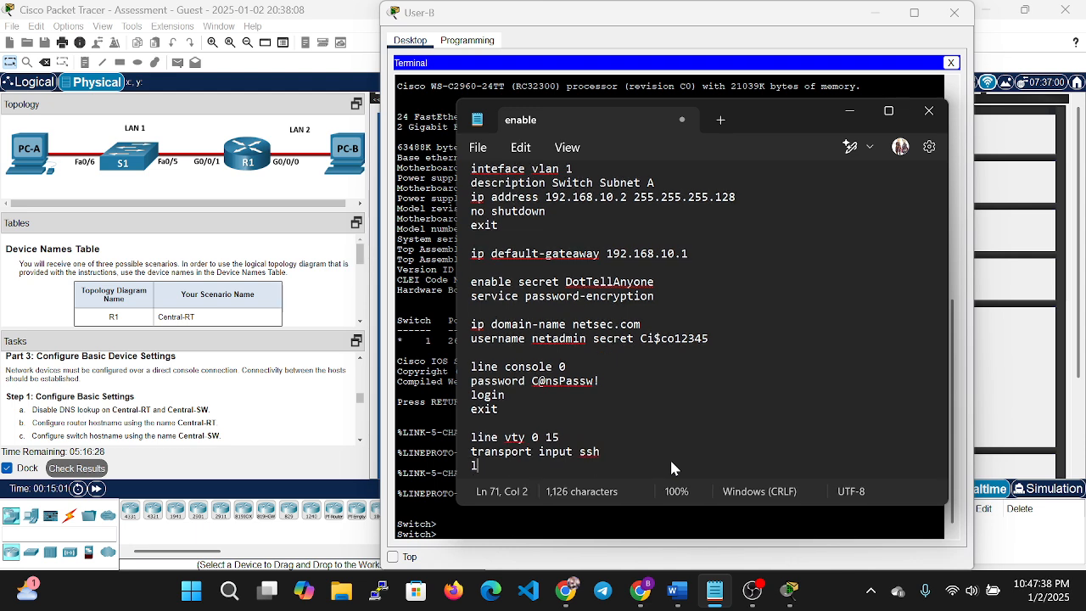
type("ogin")
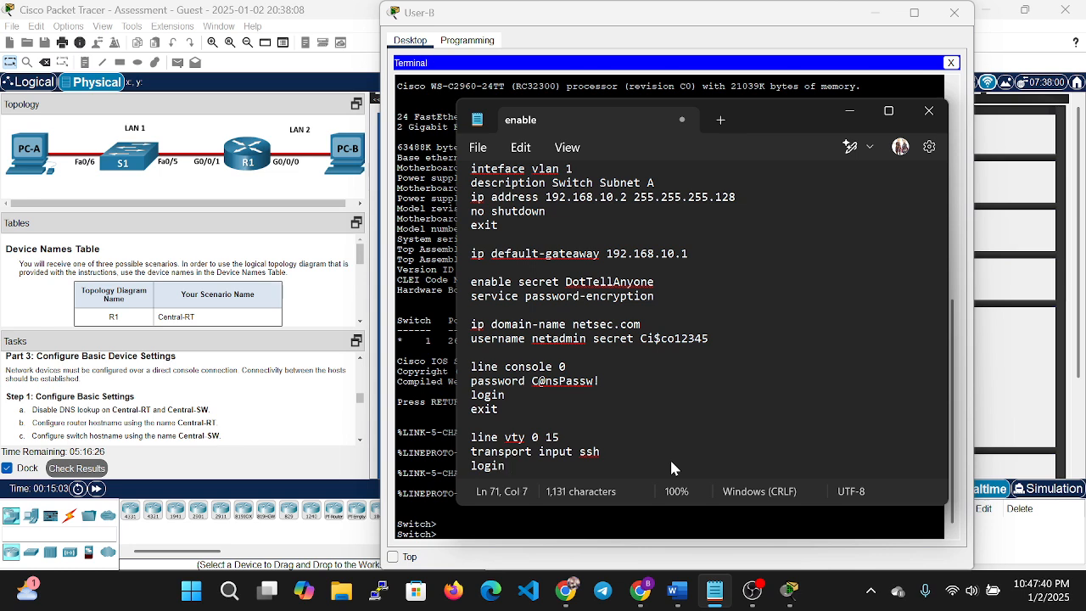
type(" local")
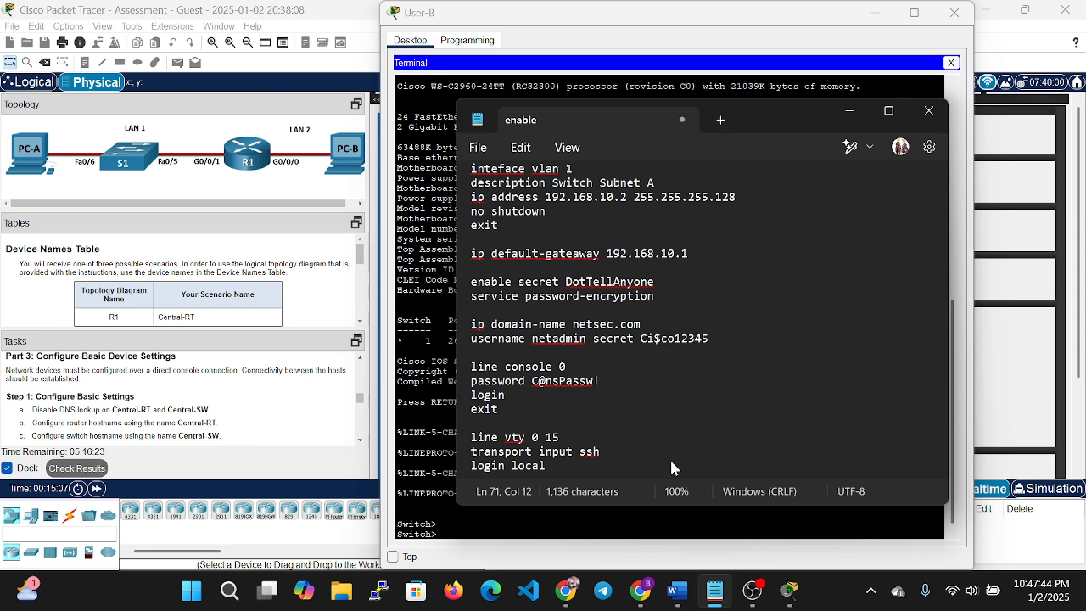
key("Return")
type("exit")
key("Return")
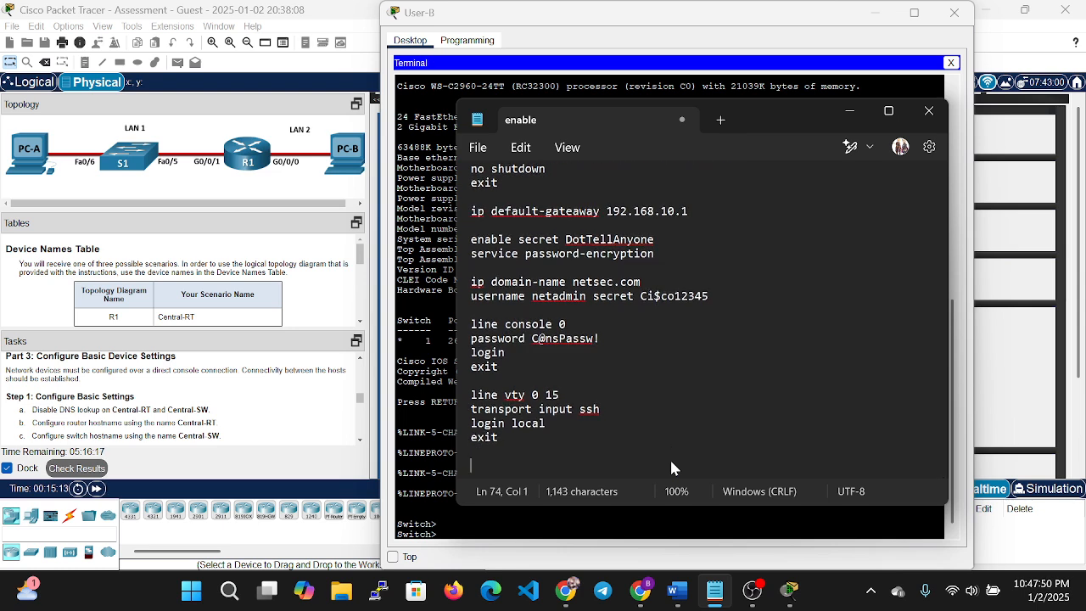
Add cryto key generate rsa with key size 1024, then begin an int range f0/1 line.
type("cryto key ge")
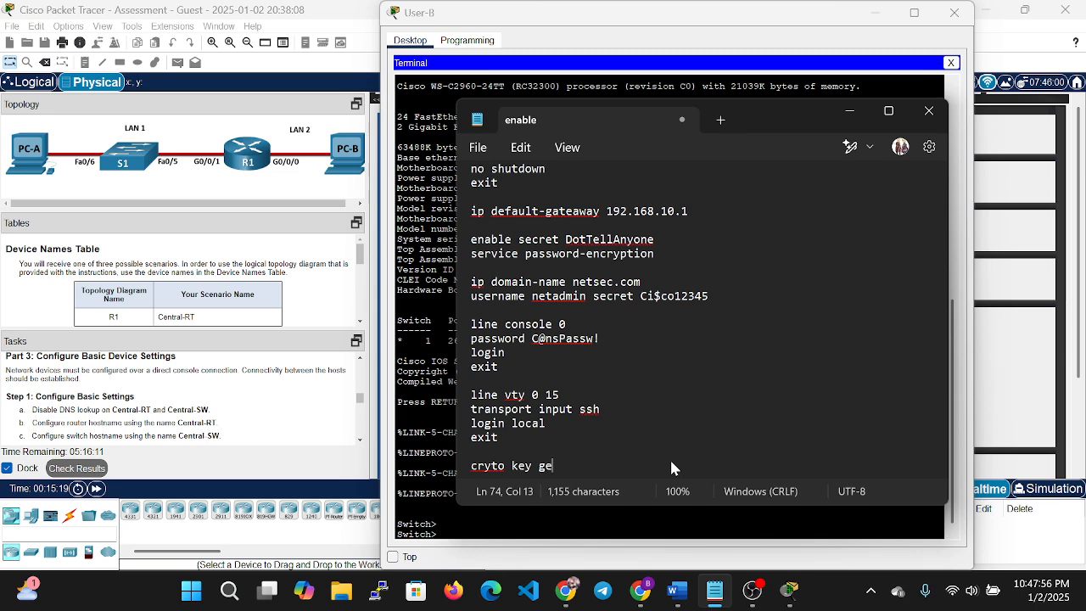
type("nerate rsa")
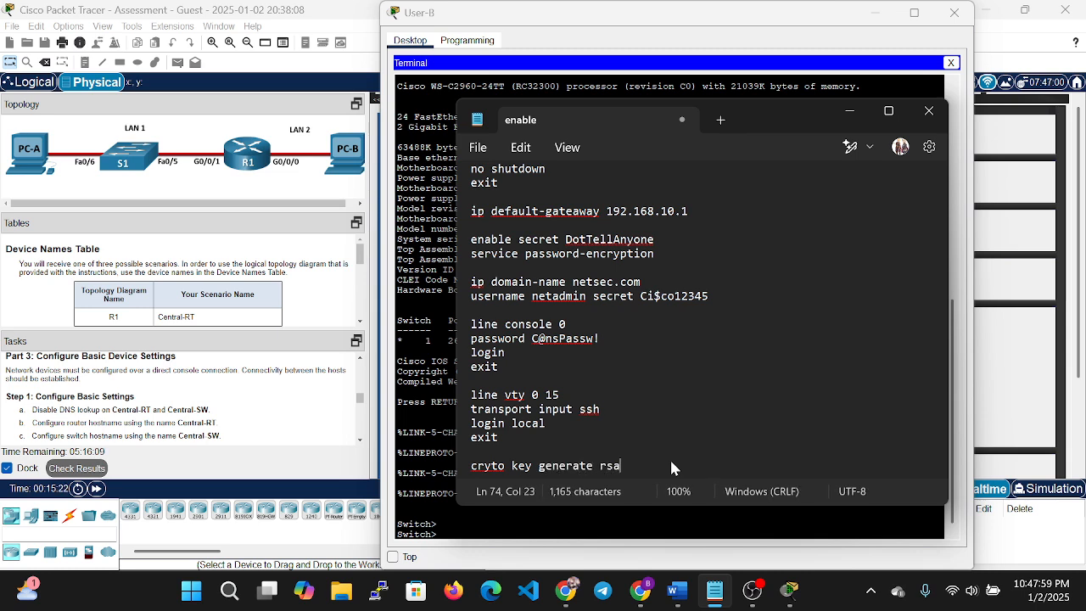
key("Return")
type("1024")
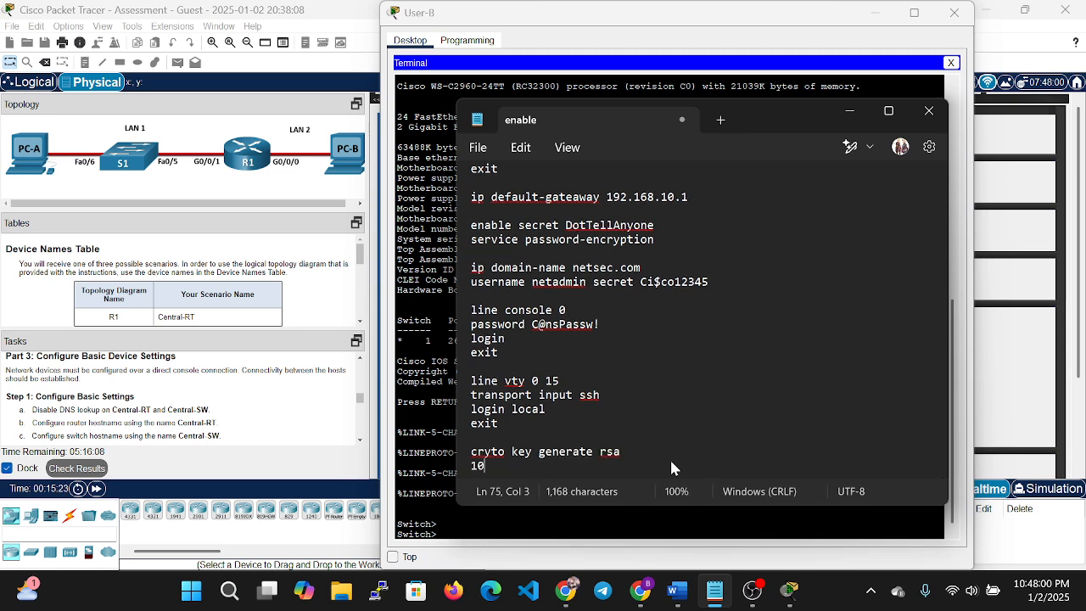
key("Return")
key("Return")
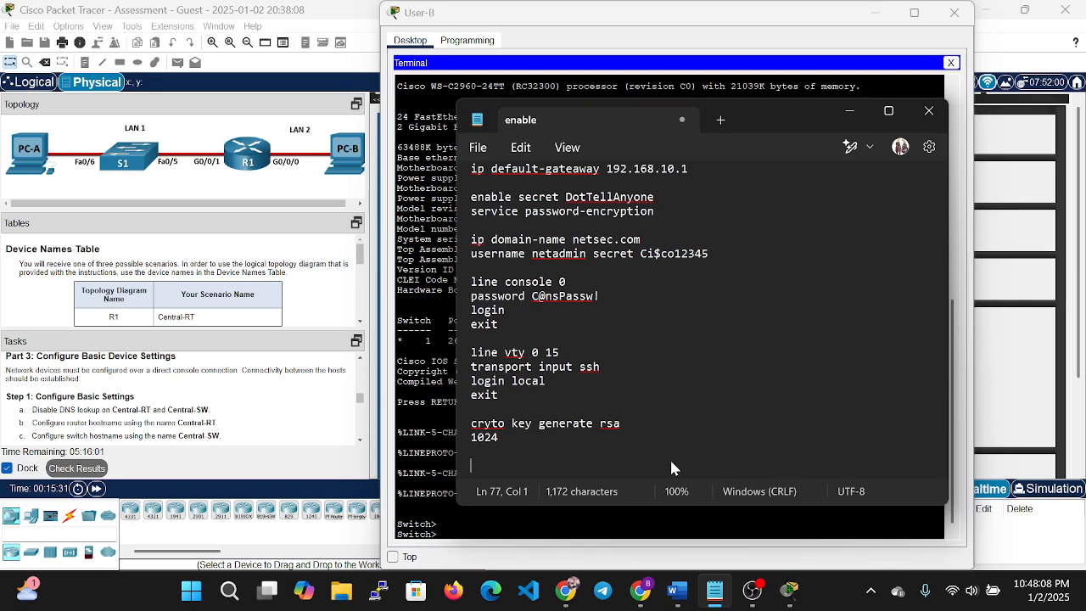
type("int range")
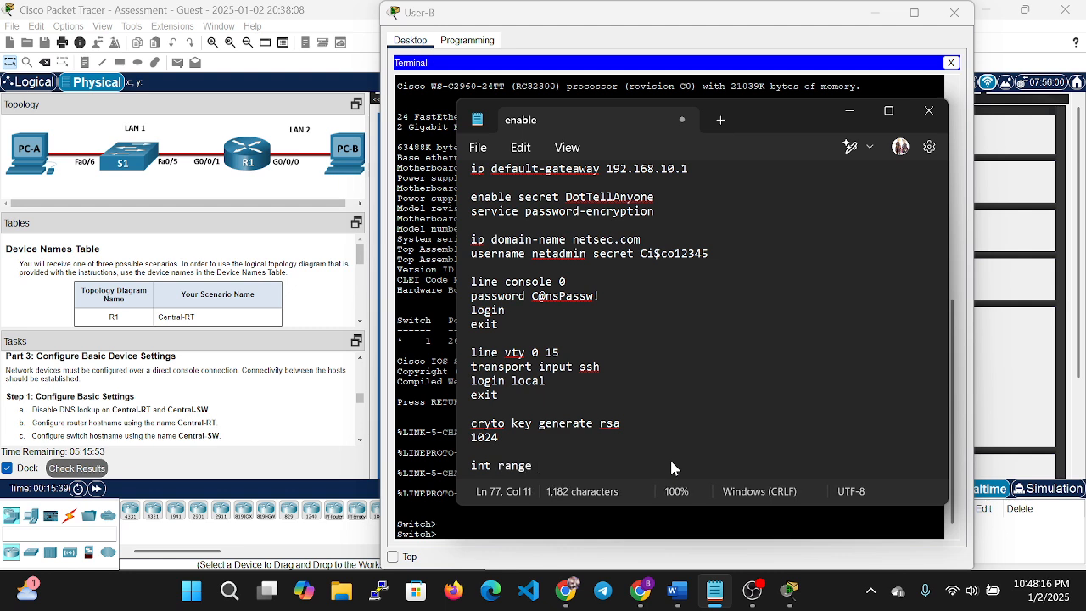
type(" f")
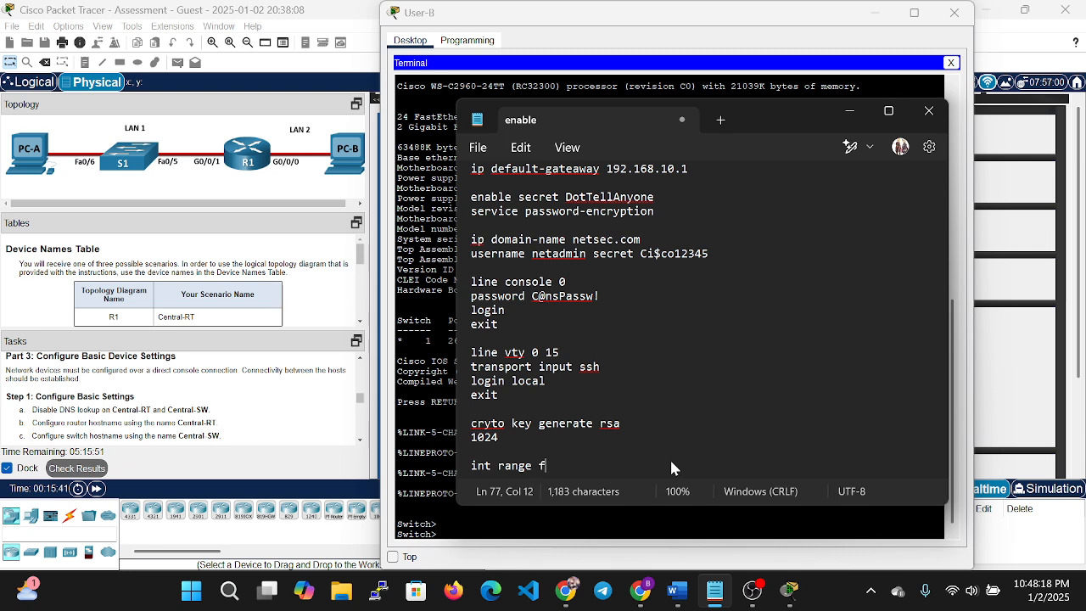
type("0/1 -")
Complete int range f0/1-4, f0/7-24, g0/1-2 with description unsued switch ports and shutdown.
key("BackSpace")
key("BackSpace")
type("-4,")
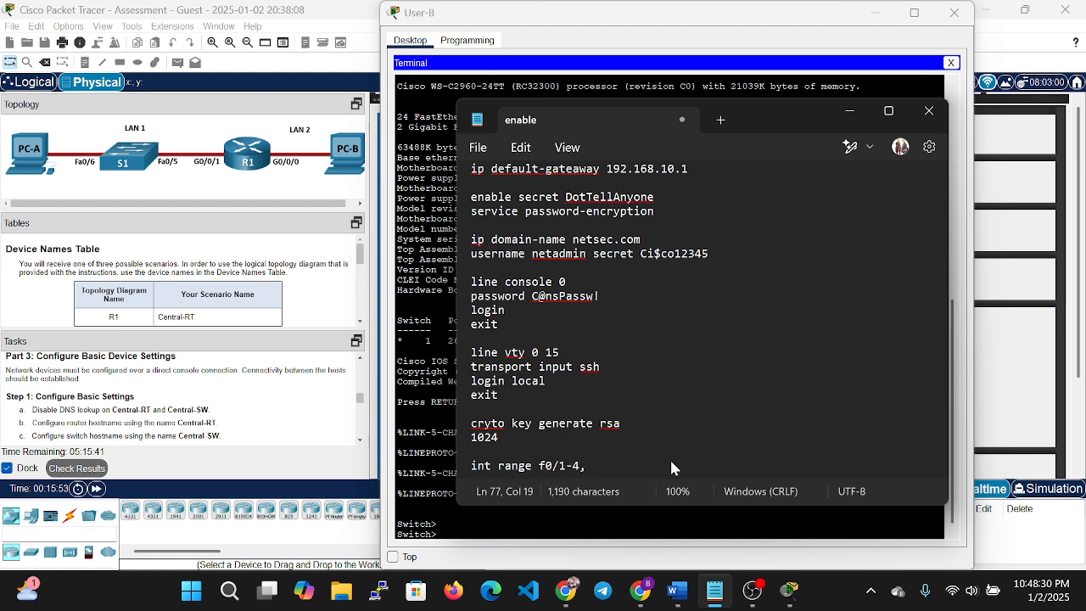
type(" f0")
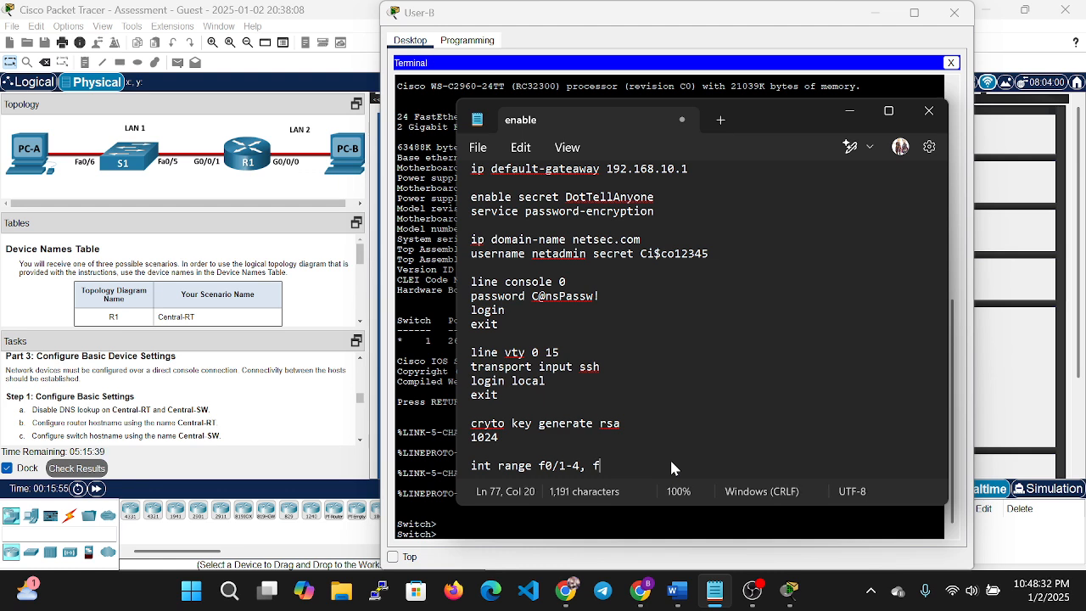
type("/7")
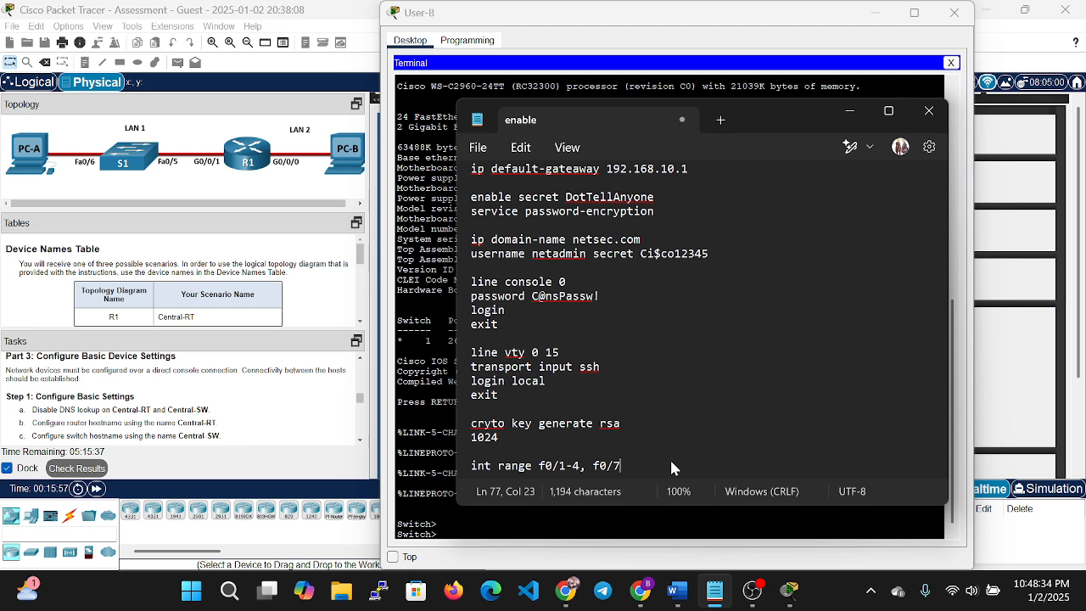
type("-24, g")
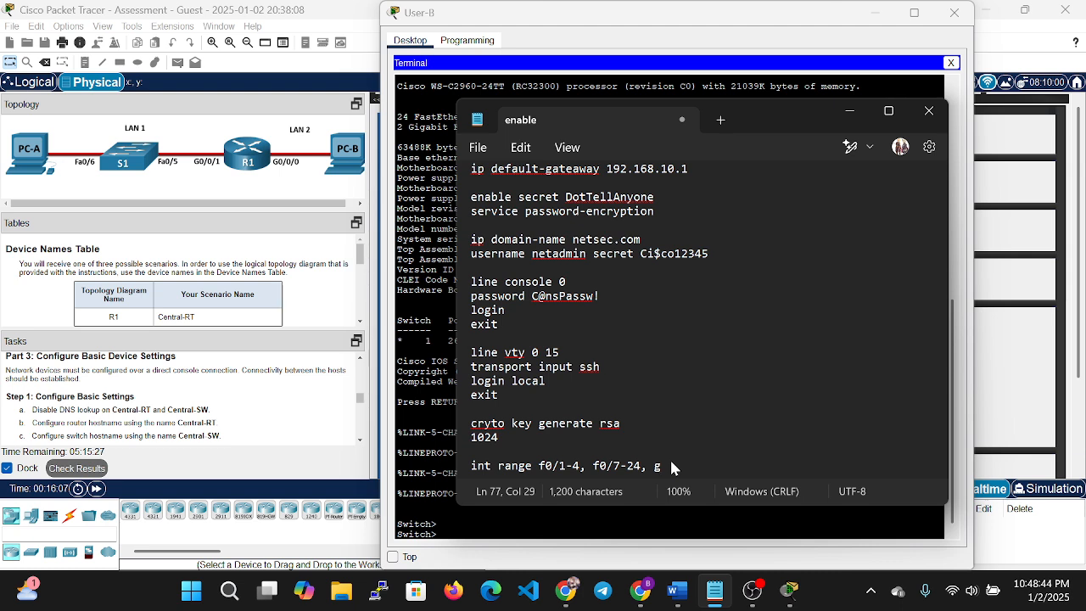
type("0/1")
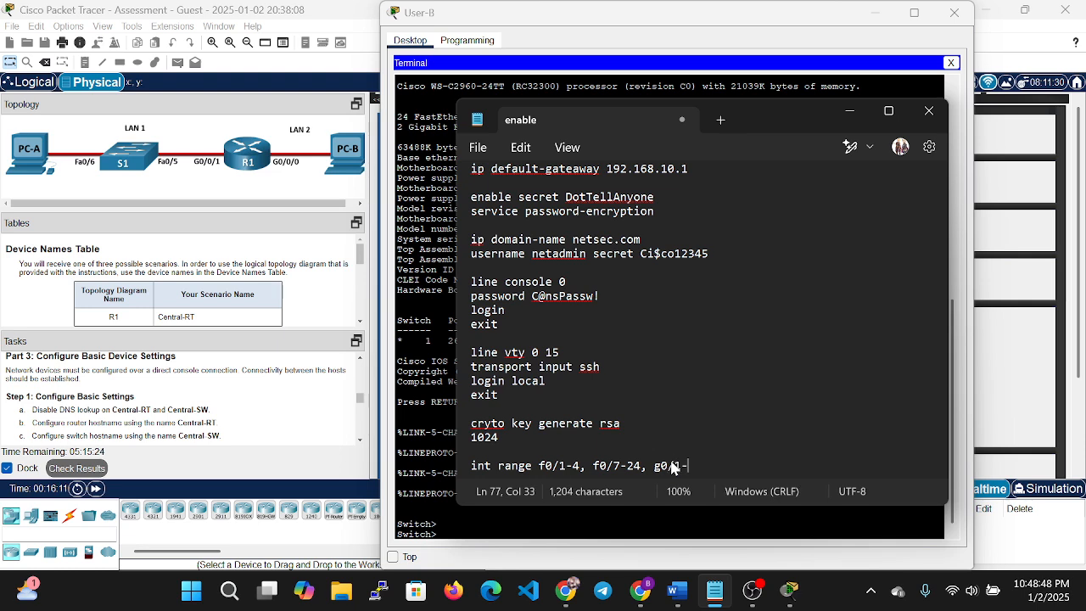
type("-2")
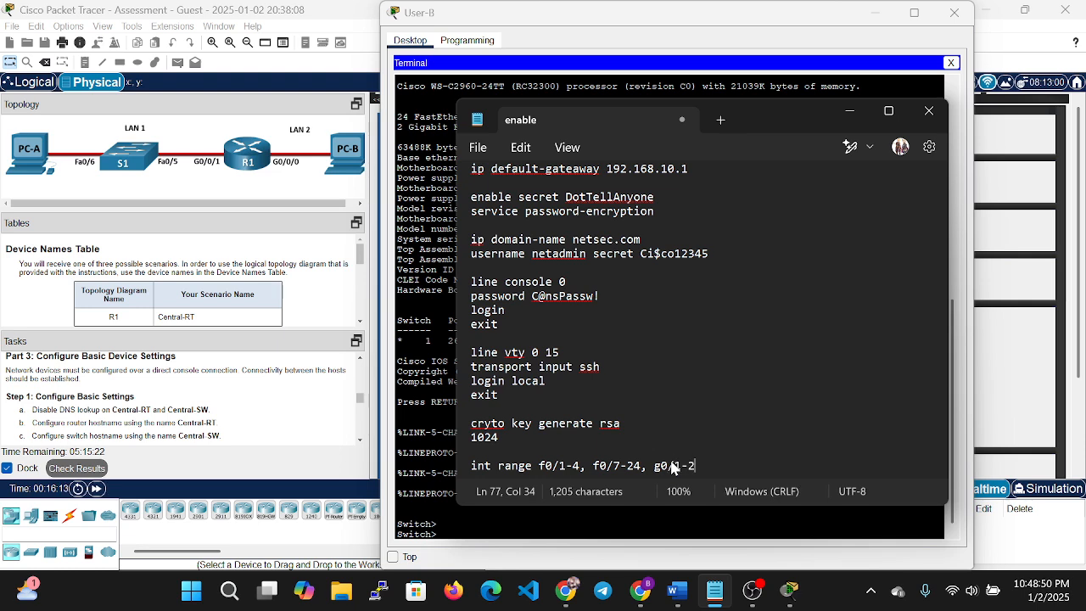
key("Return")
type("desc")
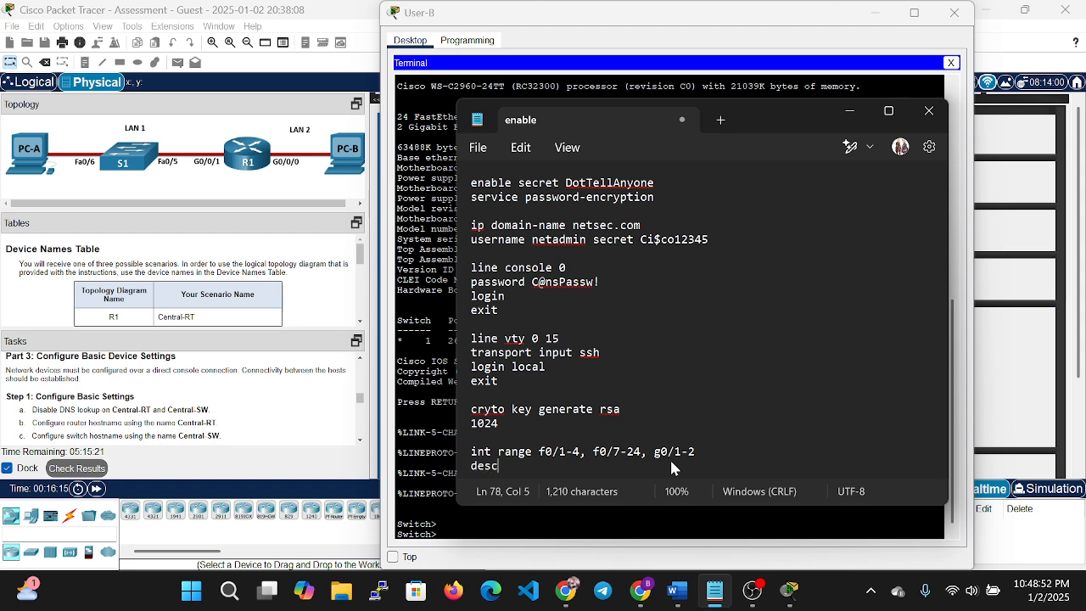
type("ription ")
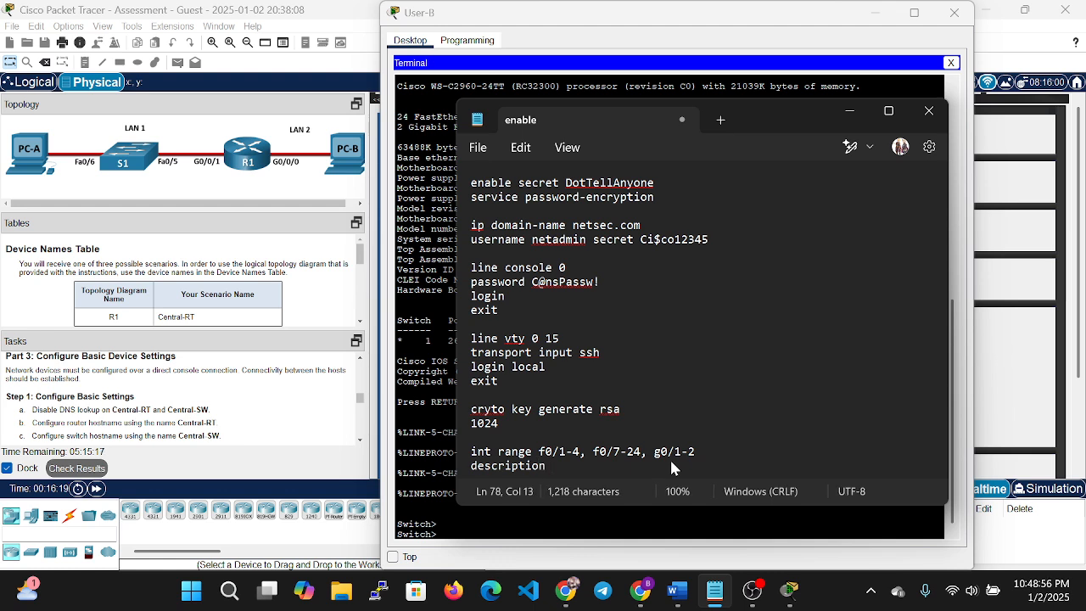
type("unsu")
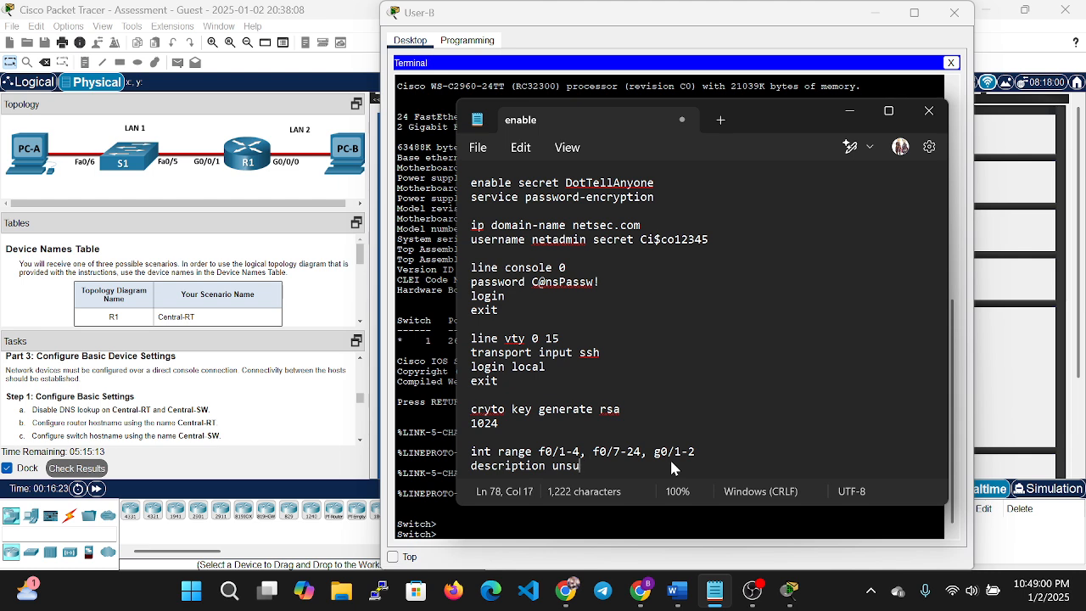
type("ed swi")
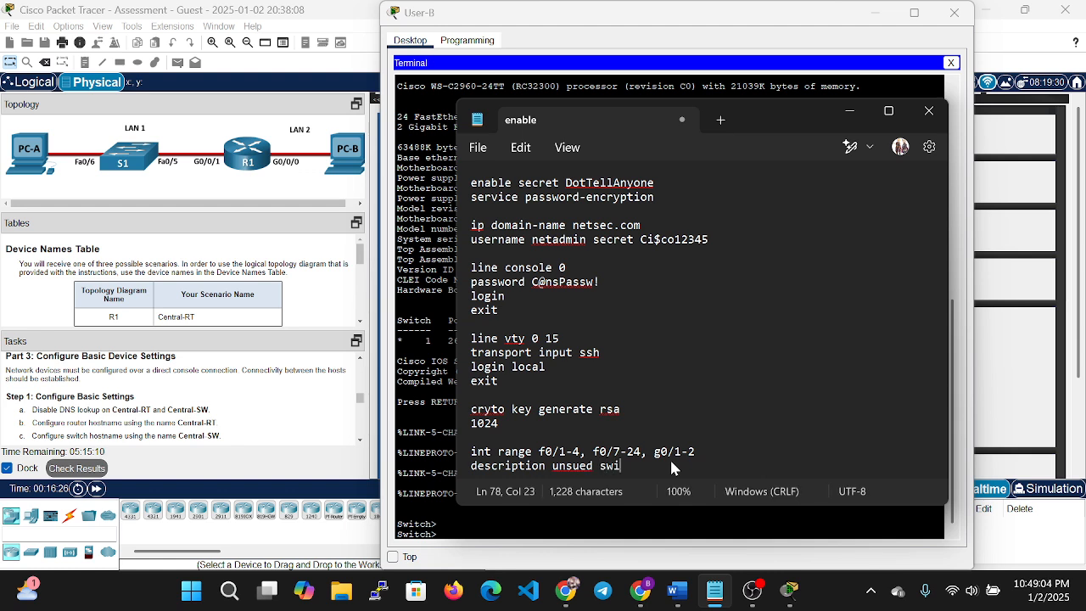
type("tch ports")
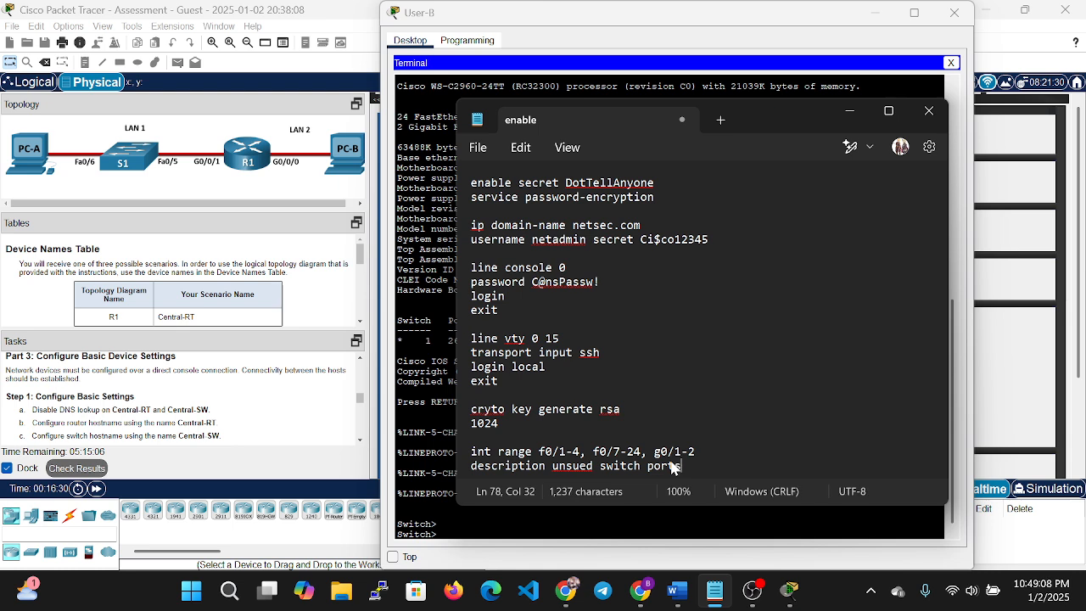
key("Return")
type("shutdown")
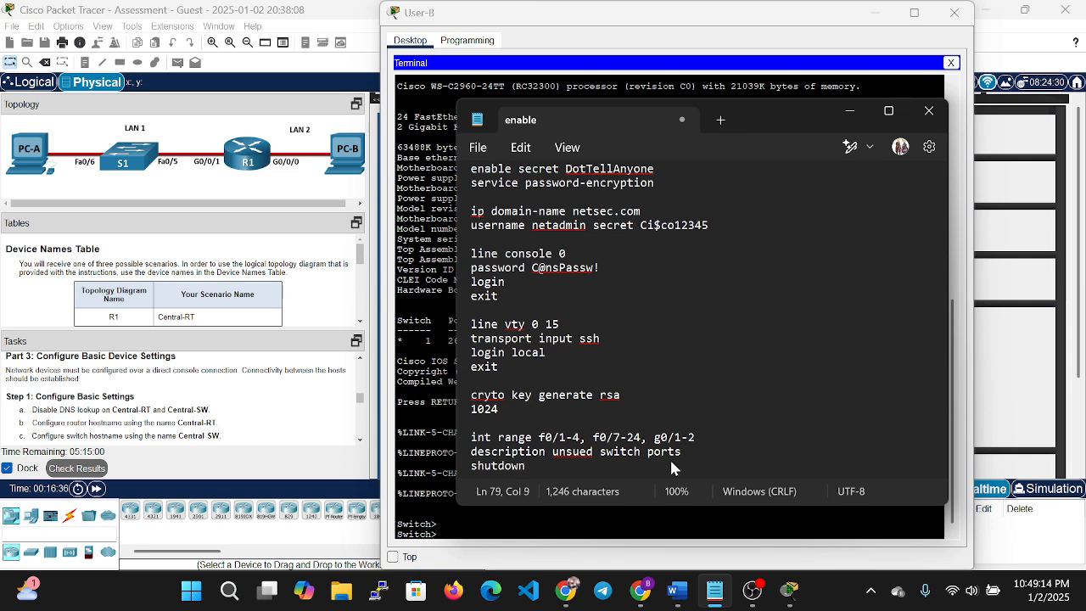
key("Return")
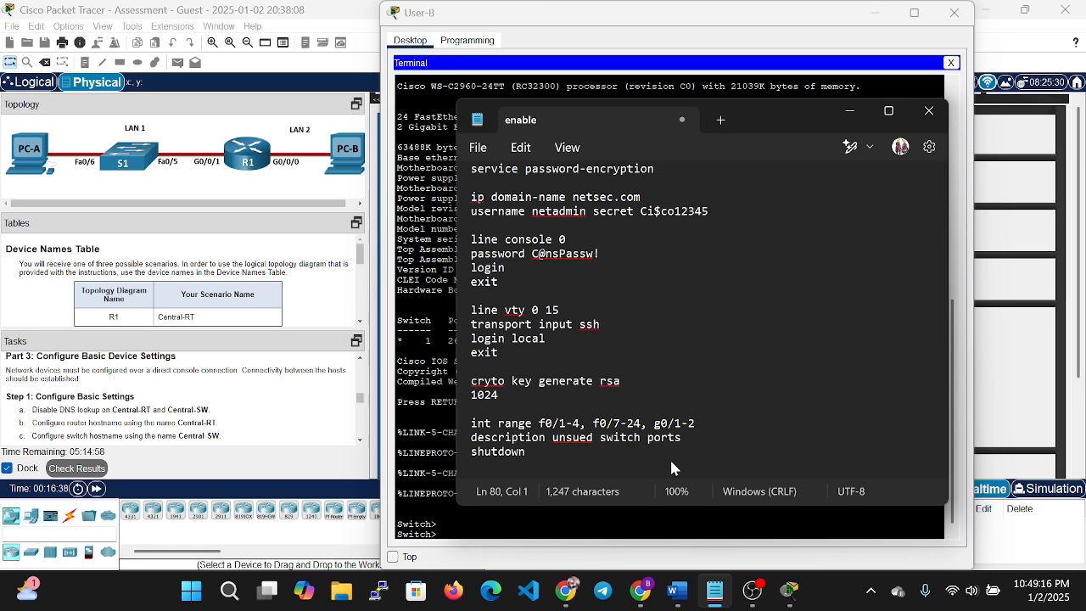
End the script with an end line and copy running-config startup-config.
type("end")
key("Left")
key("Left")
key("Left")
key("Return")
key("End")
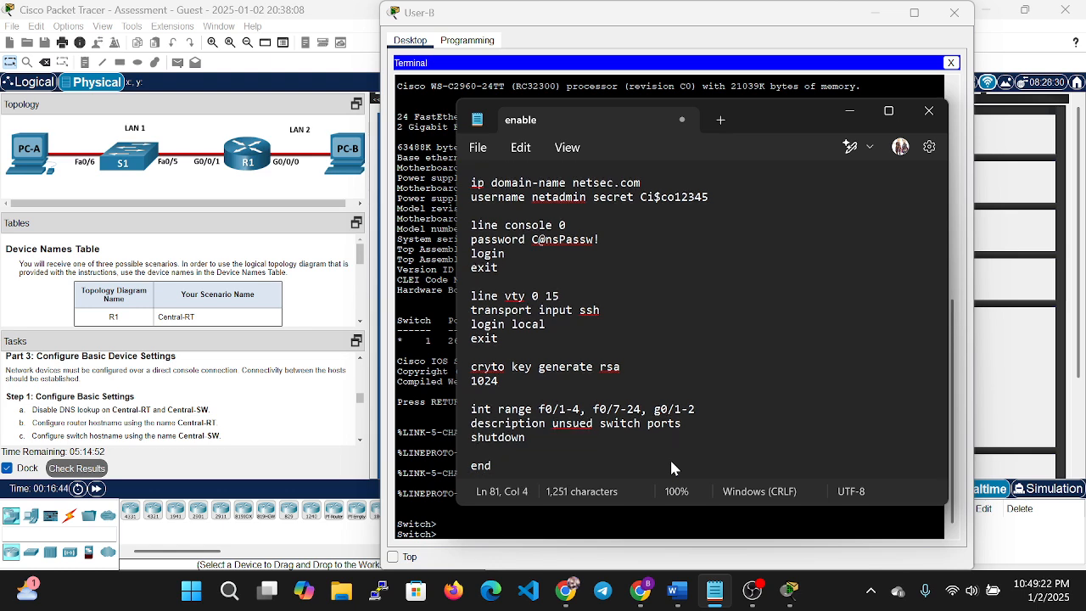
key("Return")
type("copy ")
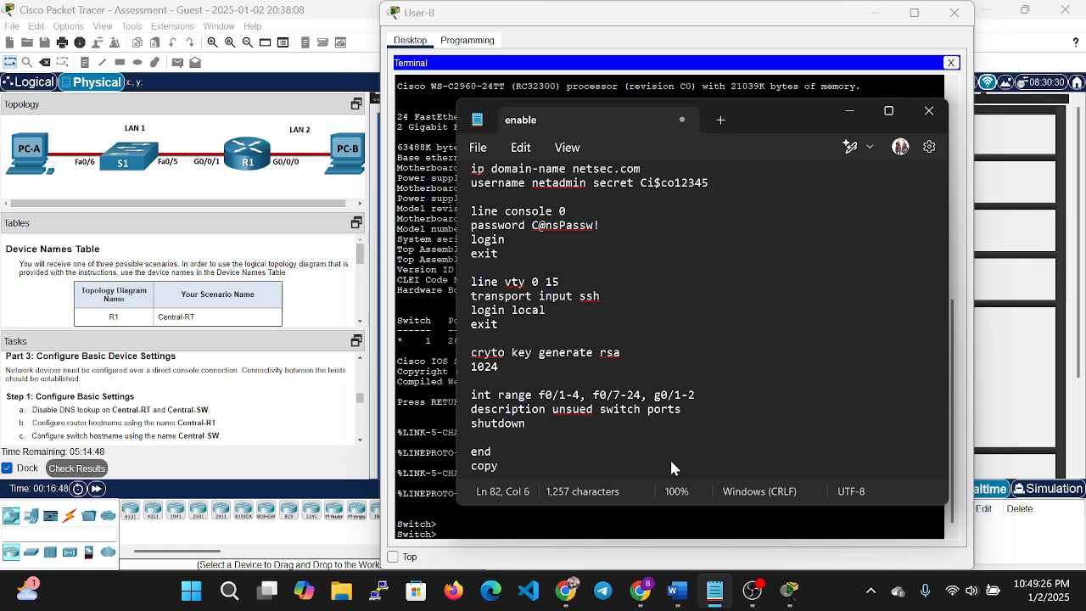
type("running")
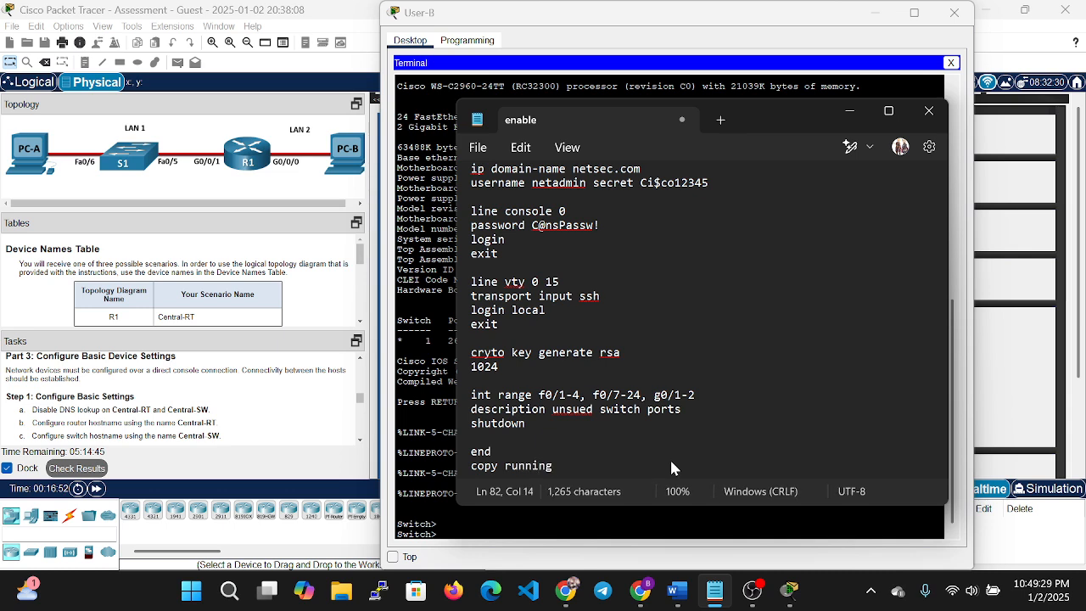
key("BackSpace")
type("-config star")
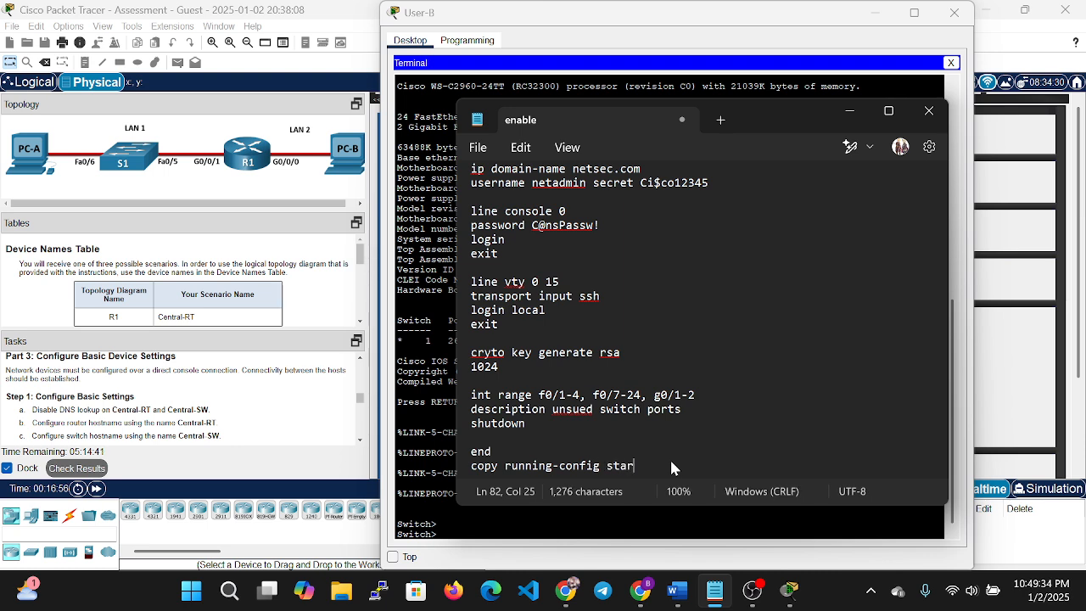
type("tup-")
type("con")
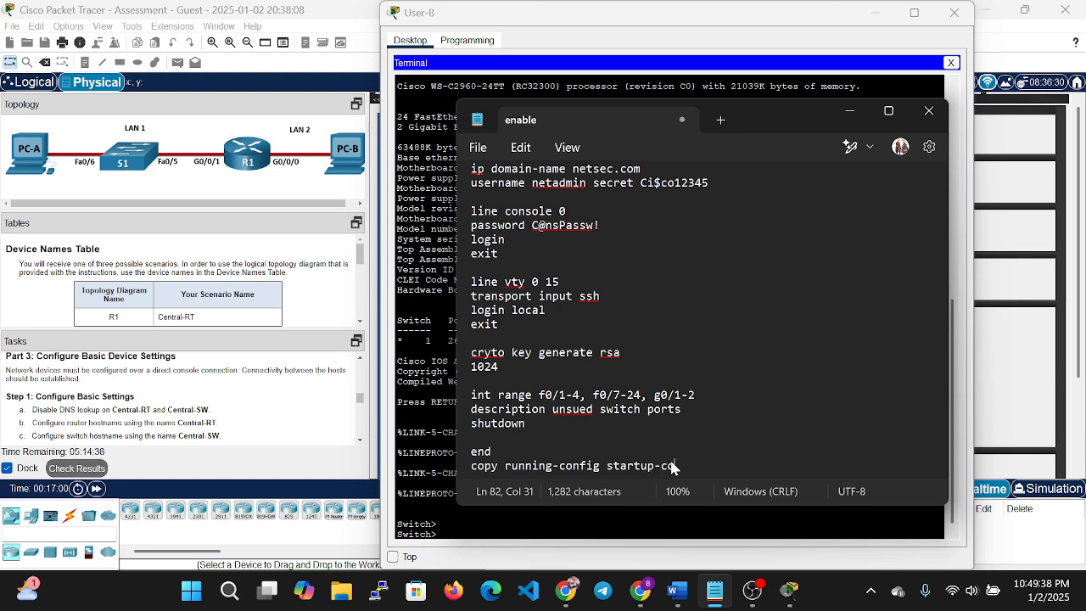
type("fig")
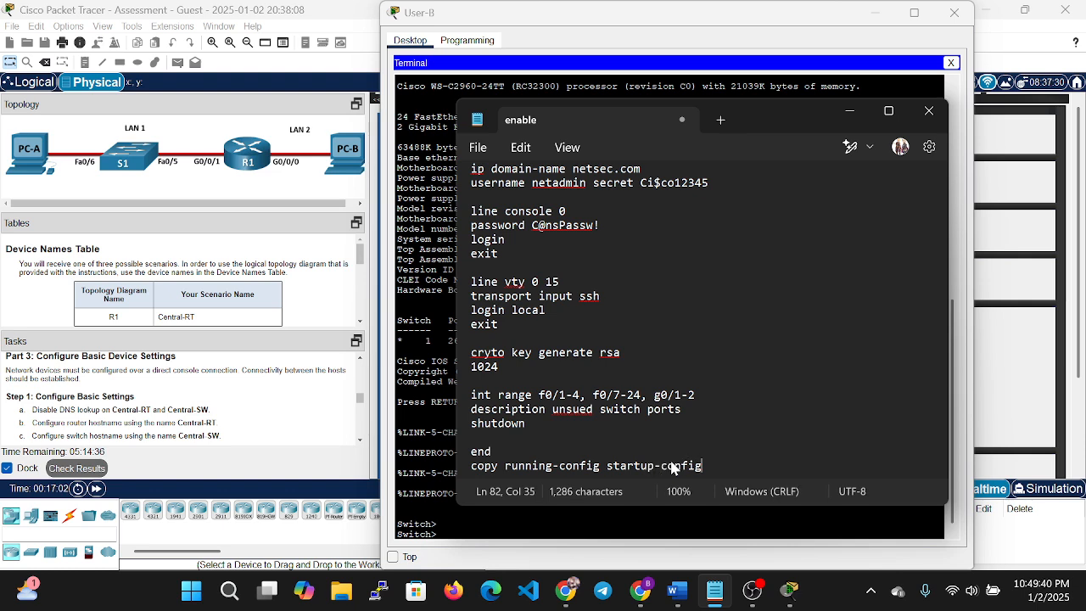
key("Up")
key("Up")
key("Up")
key("Up")
key("Up")
key("Up")
key("Up")
key("Up")
key("Up")
key("Up")
key("Up")
key("Up")
key("Up")
key("Up")
key("Up")
key("Up")
key("Up")
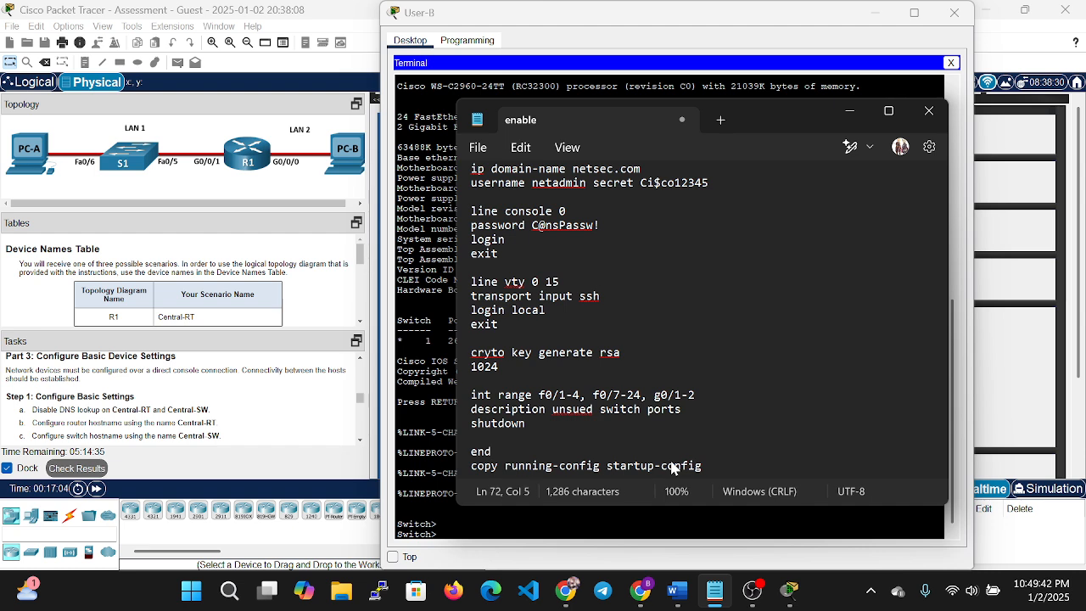
Select the switch script in Notepad from the enable line to the last line.
key("Up")
key("Up")
key("Up")
key("Up")
key("Up")
key("Up")
key("Up")
key("Up")
key("Up")
key("Up")
key("Up")
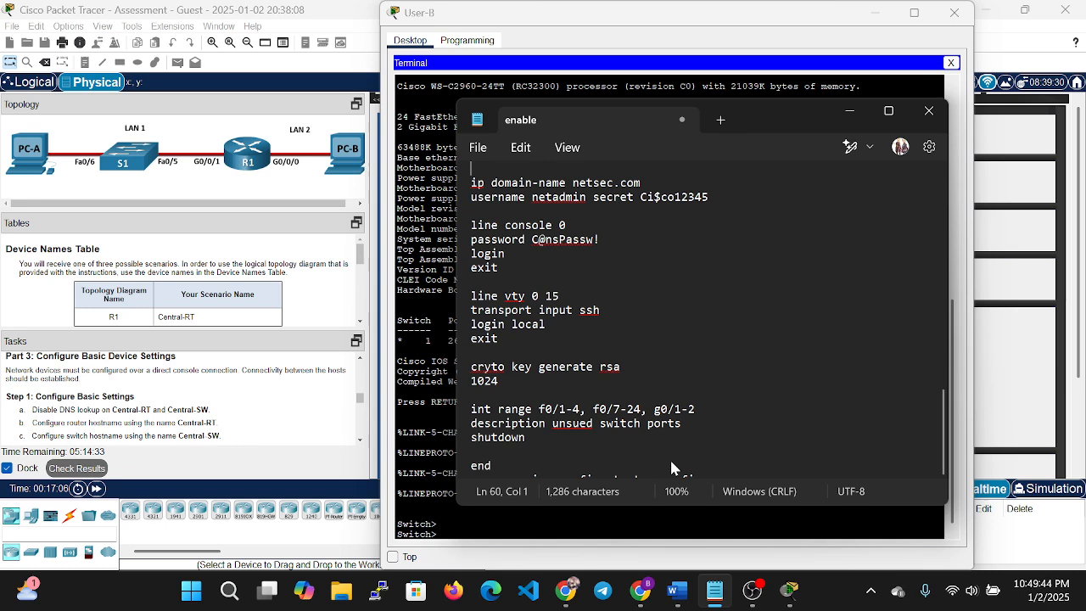
key("Up")
key("Up")
key("Up")
key("Up")
key("Up")
key("Up")
key("Up")
key("Up")
key("Up")
key("Up")
key("Up")
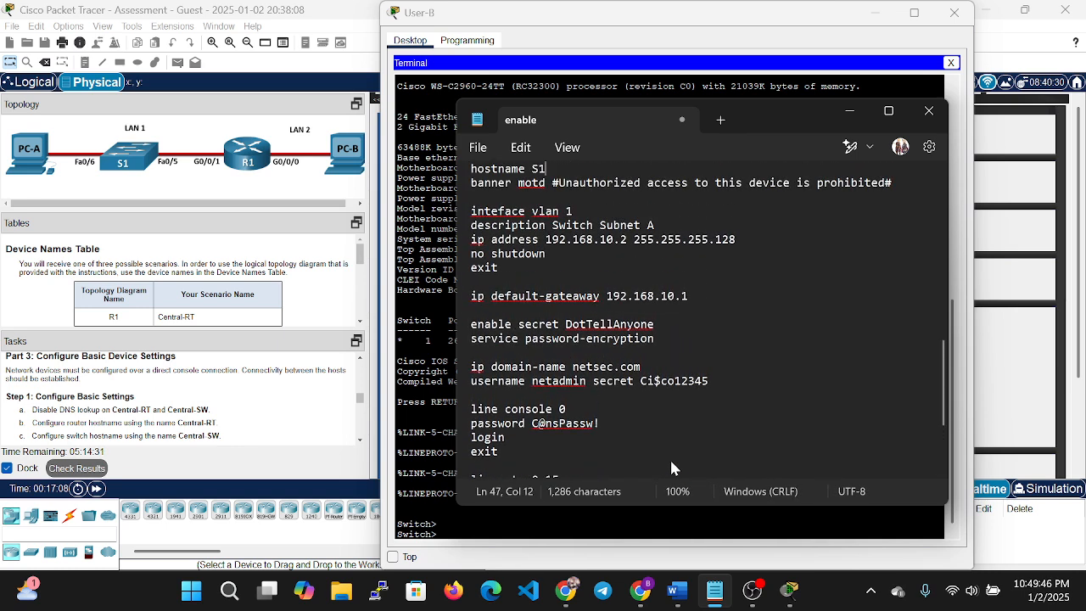
key("Up")
key("Up")
key("Down")
key("Down")
key("Down")
key("Right")
key("Right")
key("Home")
key("shift+Down")
key("shift+Down")
key("shift+Down")
key("shift+Down")
key("shift+Down")
key("shift+Down")
key("shift+Down")
key("shift+Down")
key("shift+Down")
key("shift+Down")
key("shift+Down")
key("shift+Down")
key("shift+Down")
key("shift+Down")
key("shift+Down")
key("shift+Down")
key("shift+Down")
key("shift+Down")
key("shift+Down")
key("shift+Down")
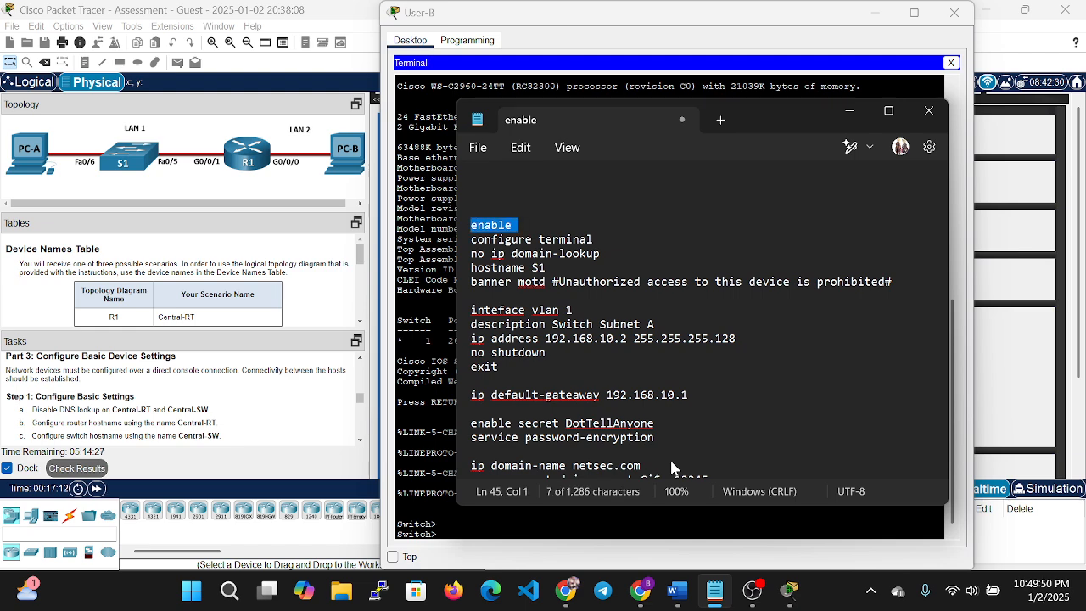
key("shift+Down")
key("shift+Down")
key("shift+Down")
key("shift+Down")
key("shift+Down")
key("shift+Down")
key("shift+Down")
key("shift+Down")
key("shift+Down")
key("shift+End")
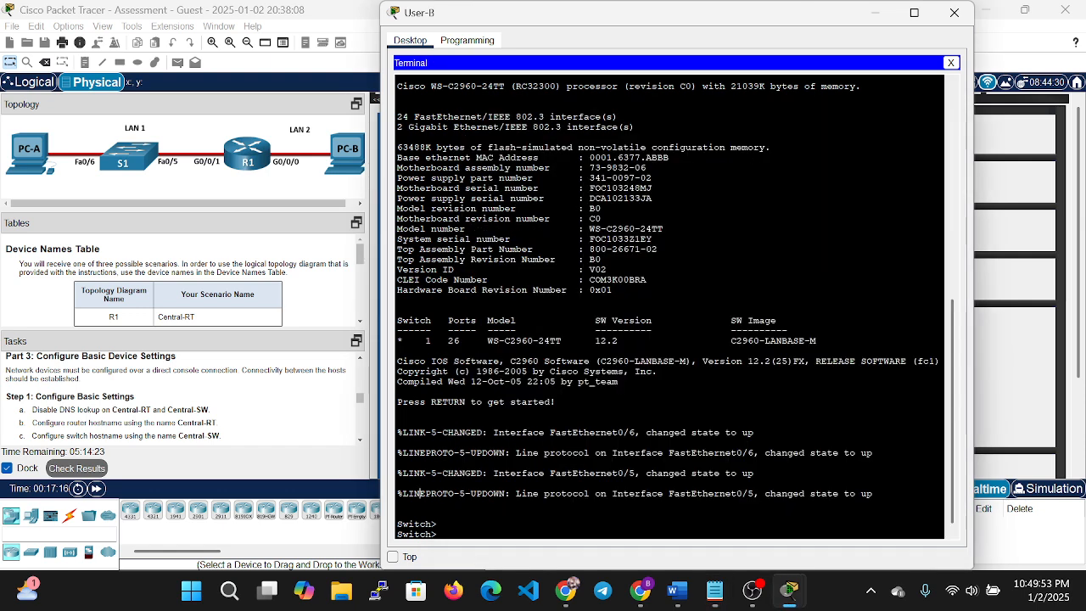
Paste the switch script into S1's terminal.
left_click(448, 490)
right_click(459, 536)
left_click(499, 563)
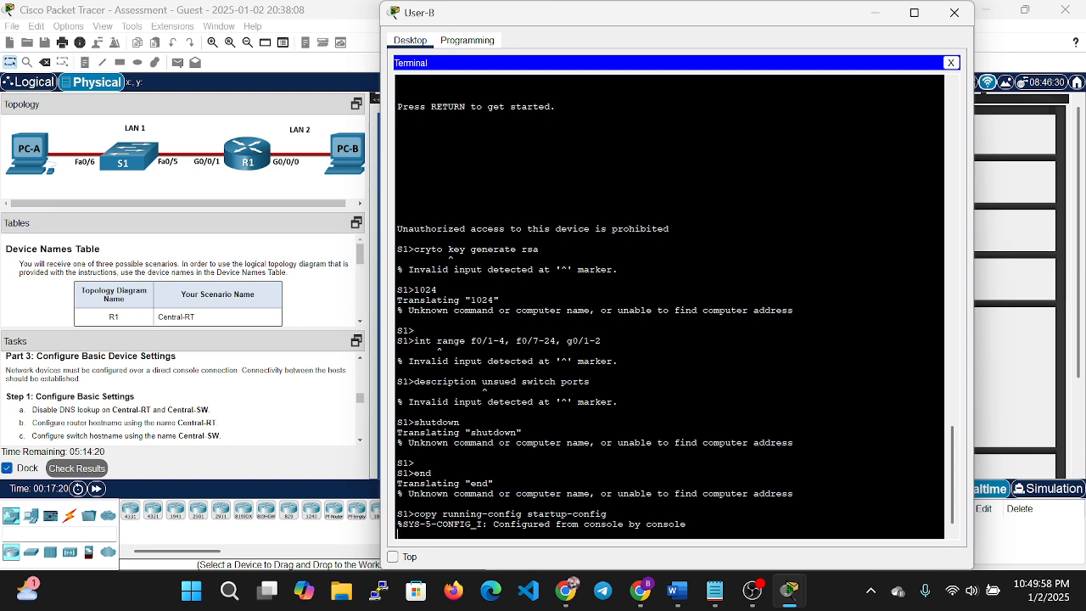